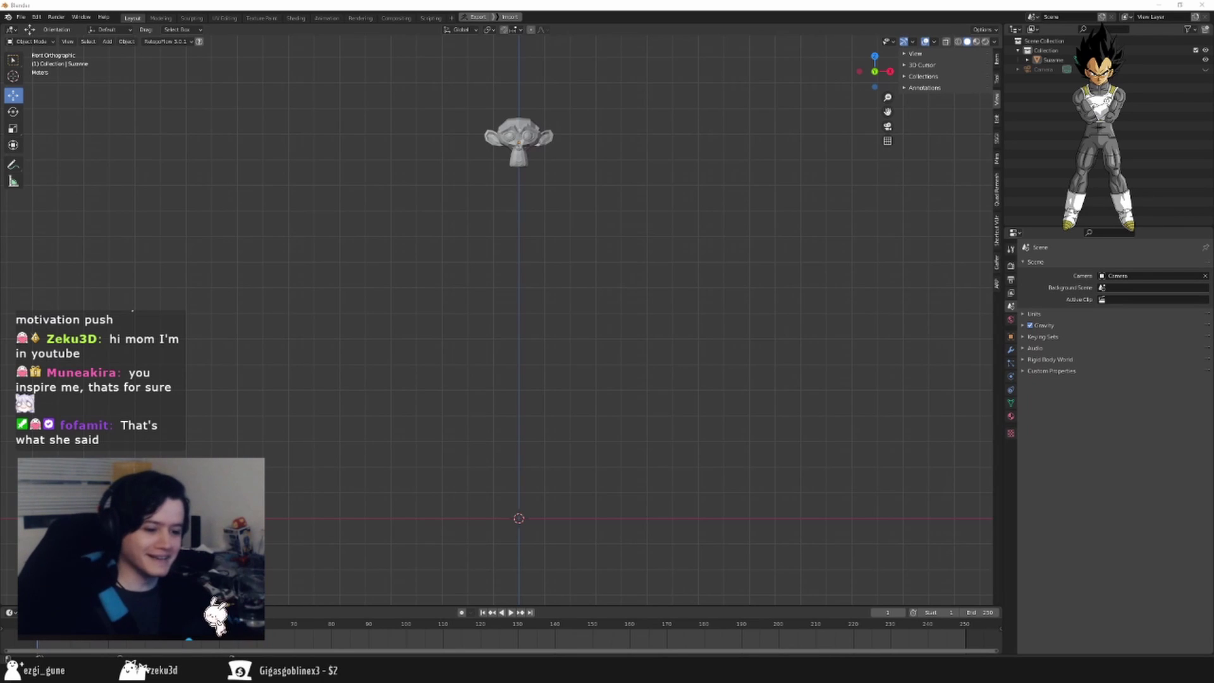
Select the monkey head in front view and raise it slightly along the Z axis to about 15 m.
middle_click_drag(662, 288, 720, 278, "shift")
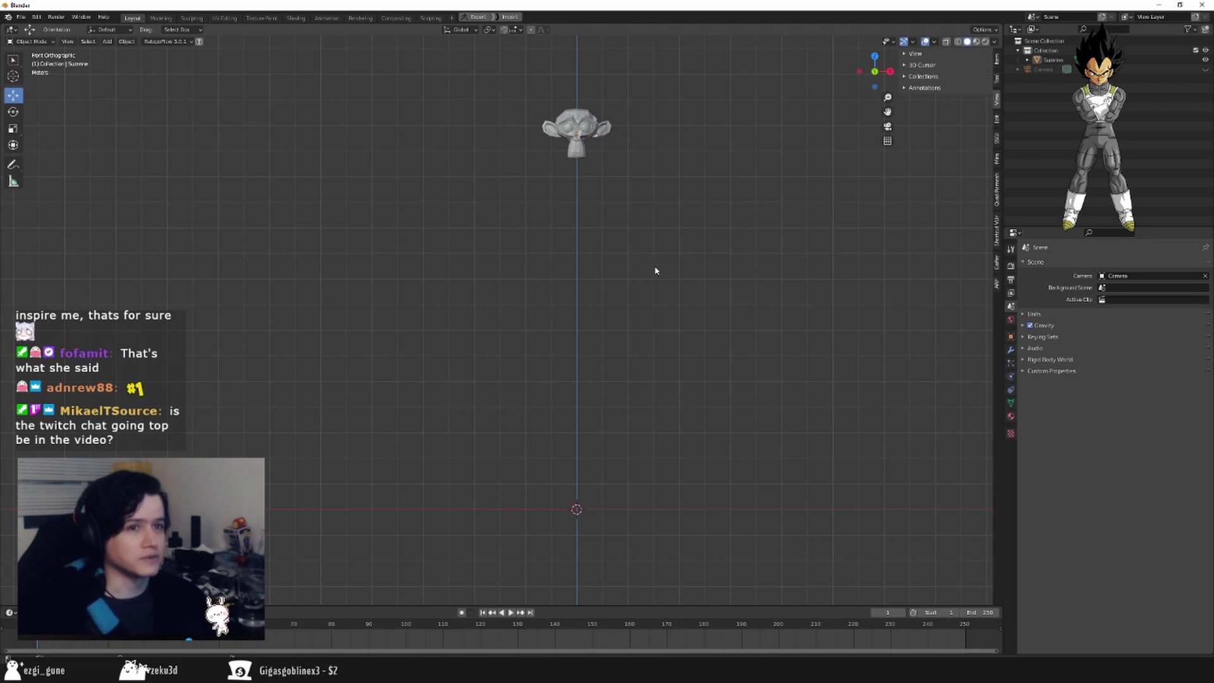
middle_click_drag(700, 251, 656, 249, "shift")
key("shift+a")
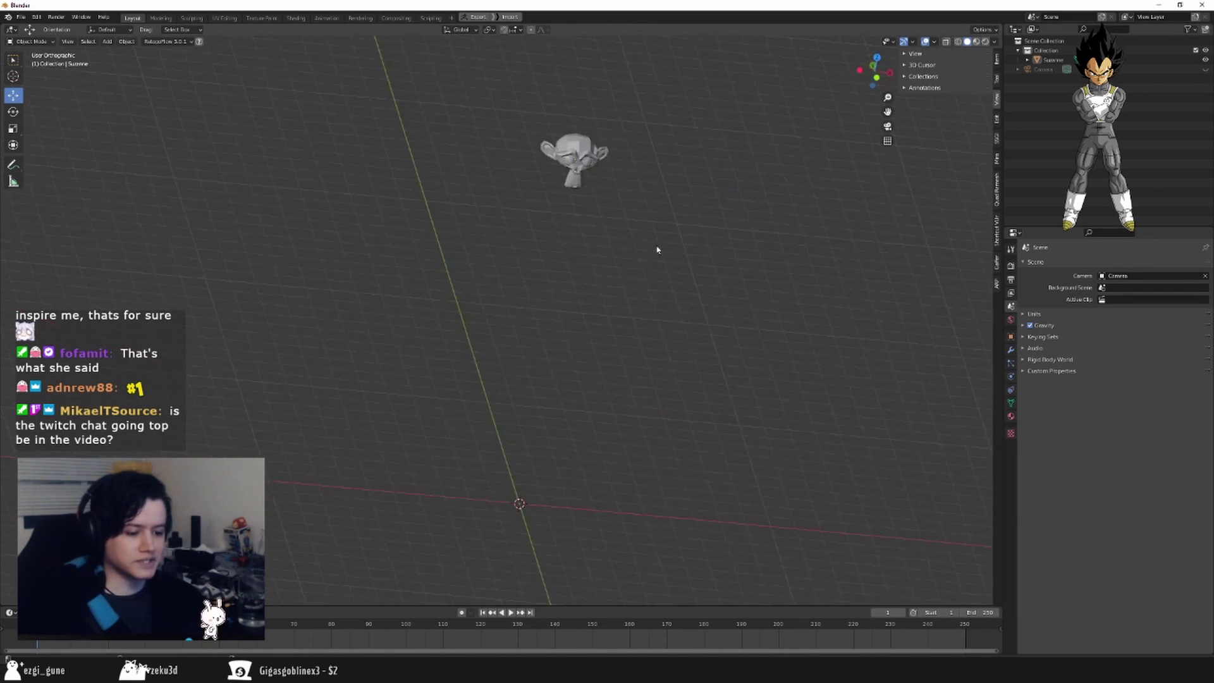
key("KP_1")
left_click_drag(689, 100, 465, 324)
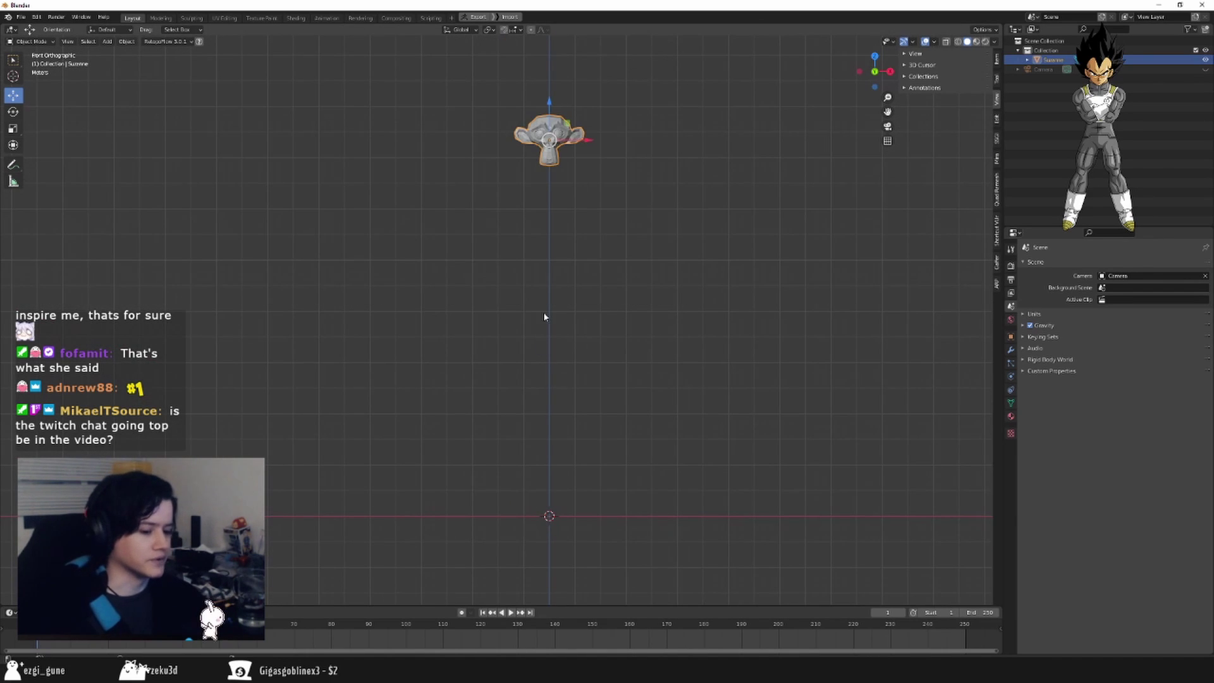
key("g")
key("x")
right_click(602, 225)
key("g")
key("z")
left_click(591, 247)
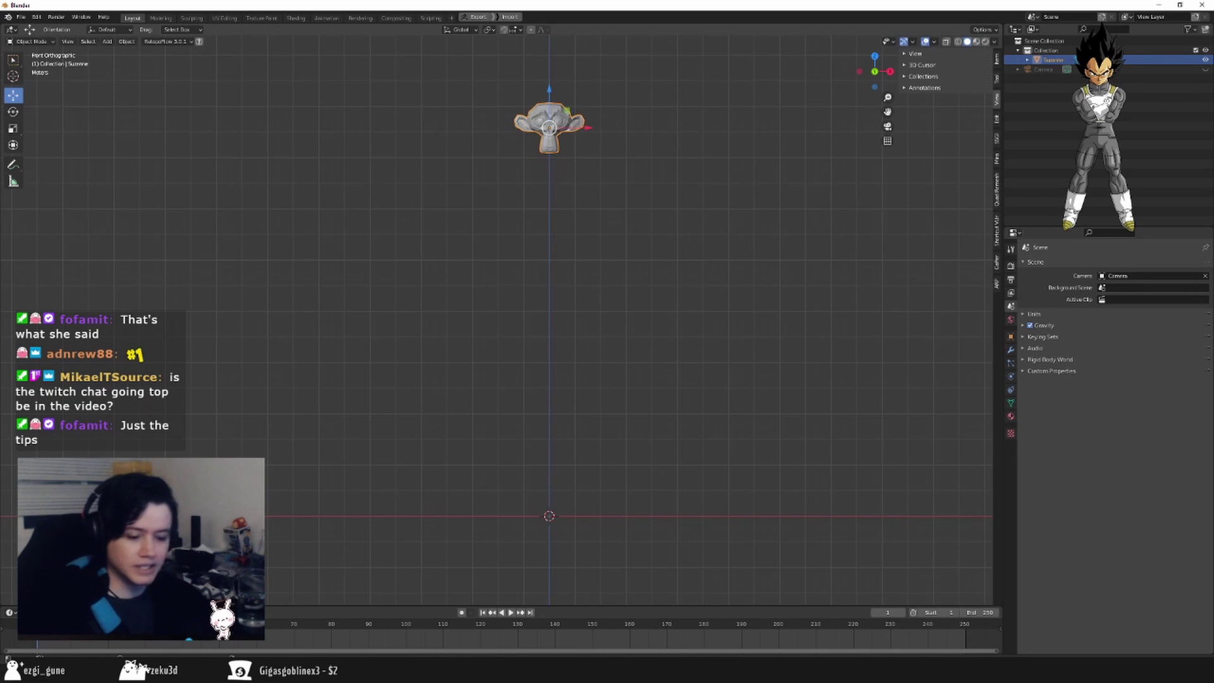
Split the 3D viewport vertically twice into three side-by-side viewports.
left_click_drag(4, 605, 326, 557)
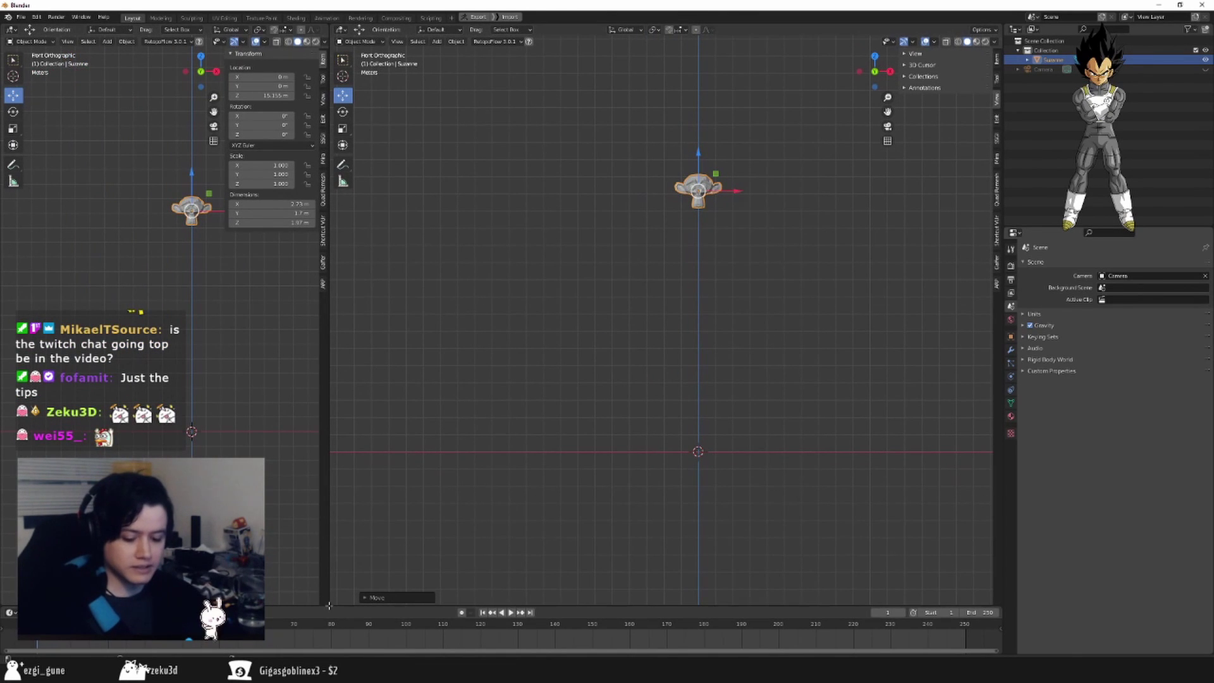
left_click_drag(329, 604, 516, 408)
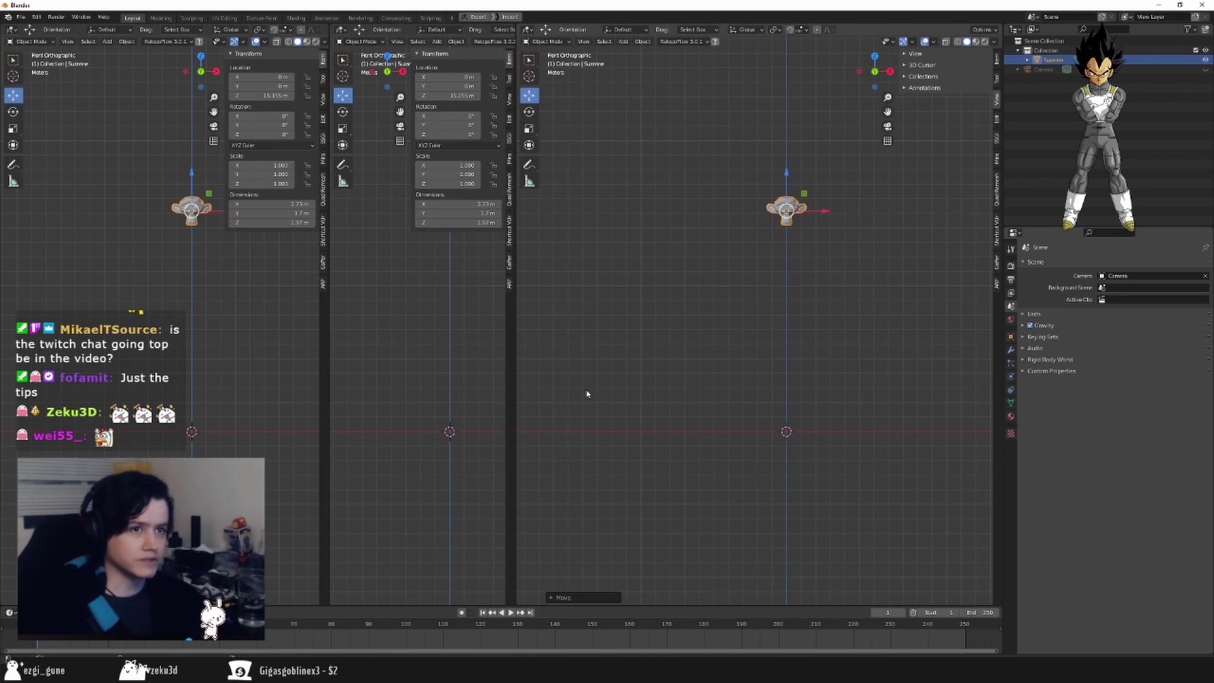
Join the two adjacent viewports on the wider side into one and shift the remaining divider so both viewports are equally wide.
right_click(517, 385)
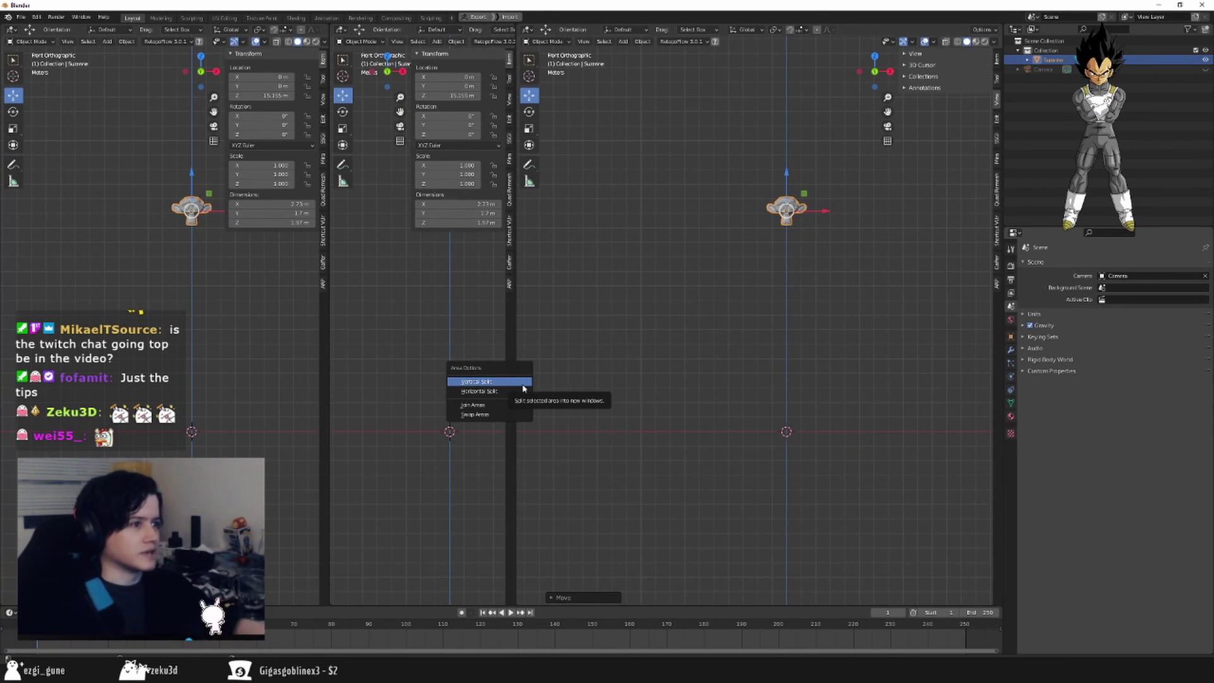
right_click(515, 314)
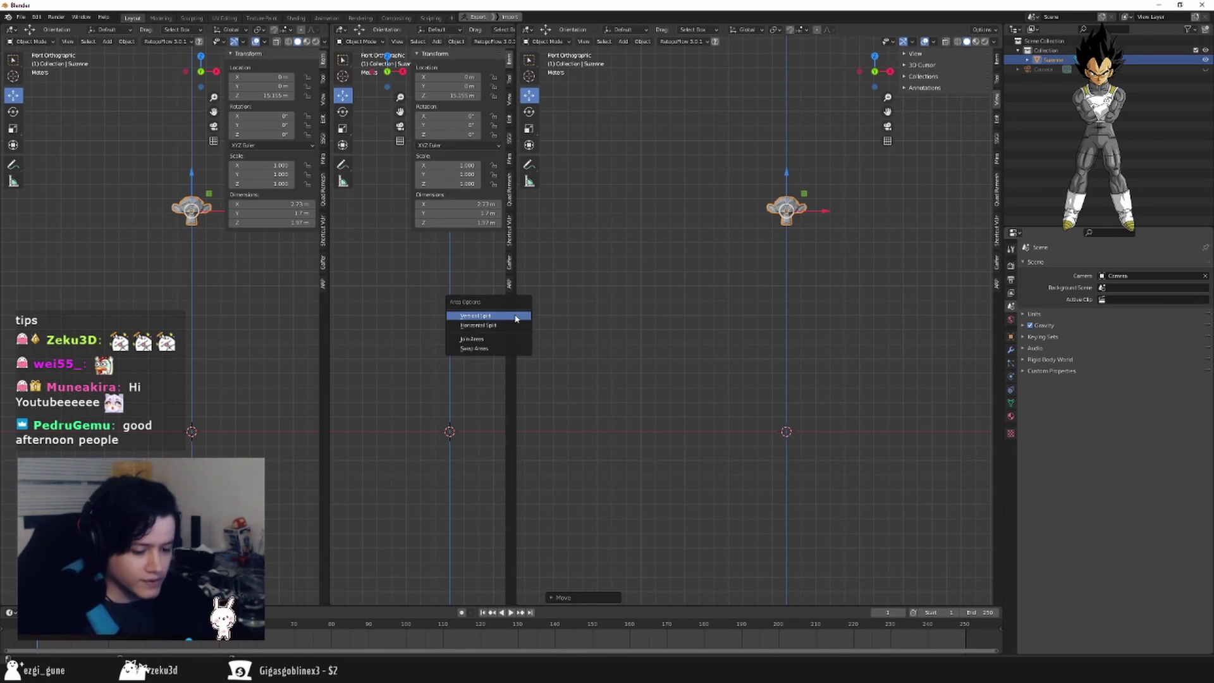
right_click(518, 407)
left_click(777, 342)
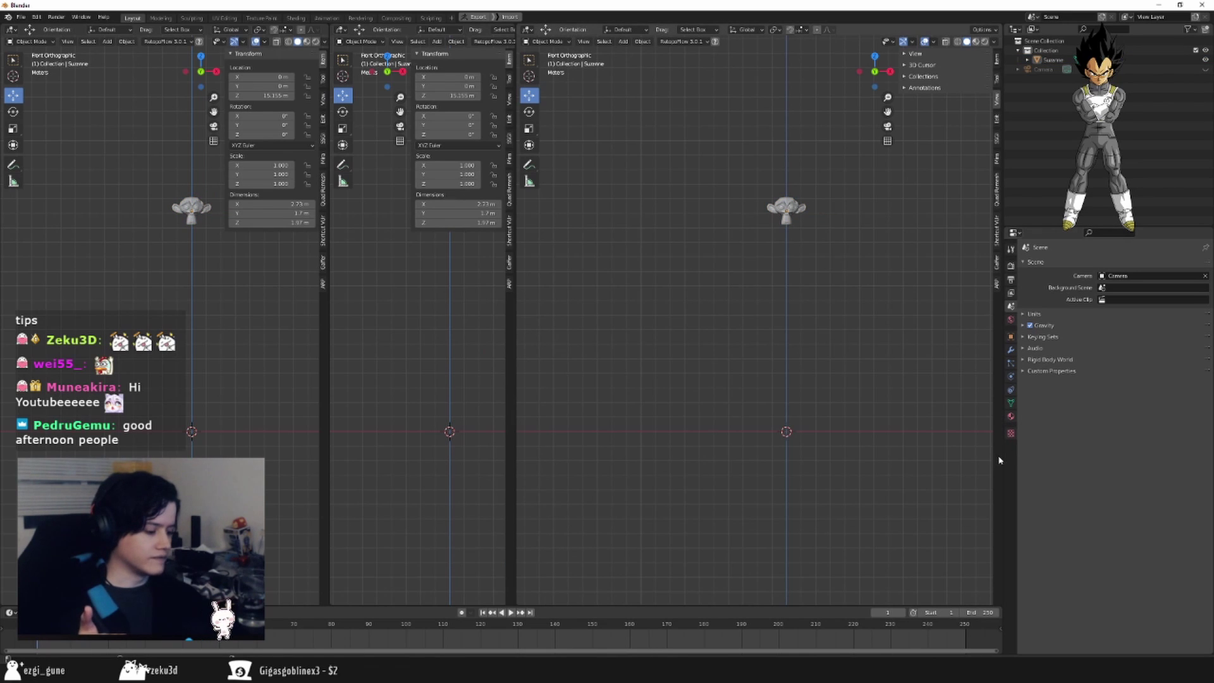
right_click(516, 382)
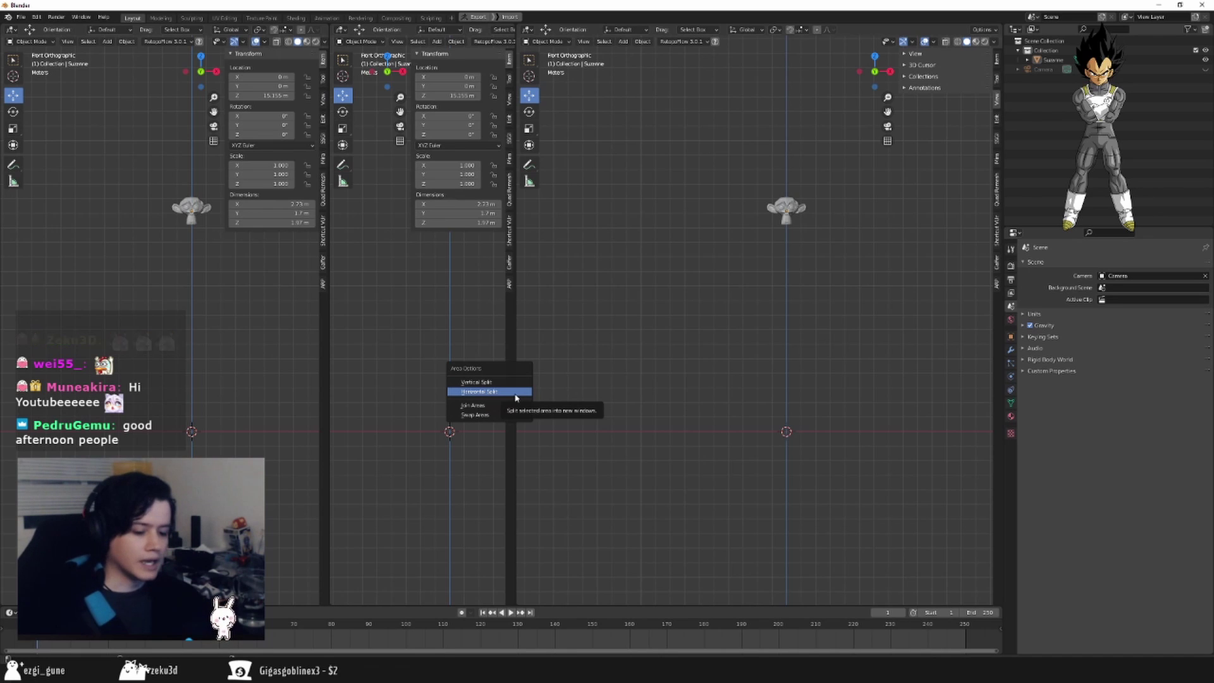
left_click(499, 406)
left_click(409, 394)
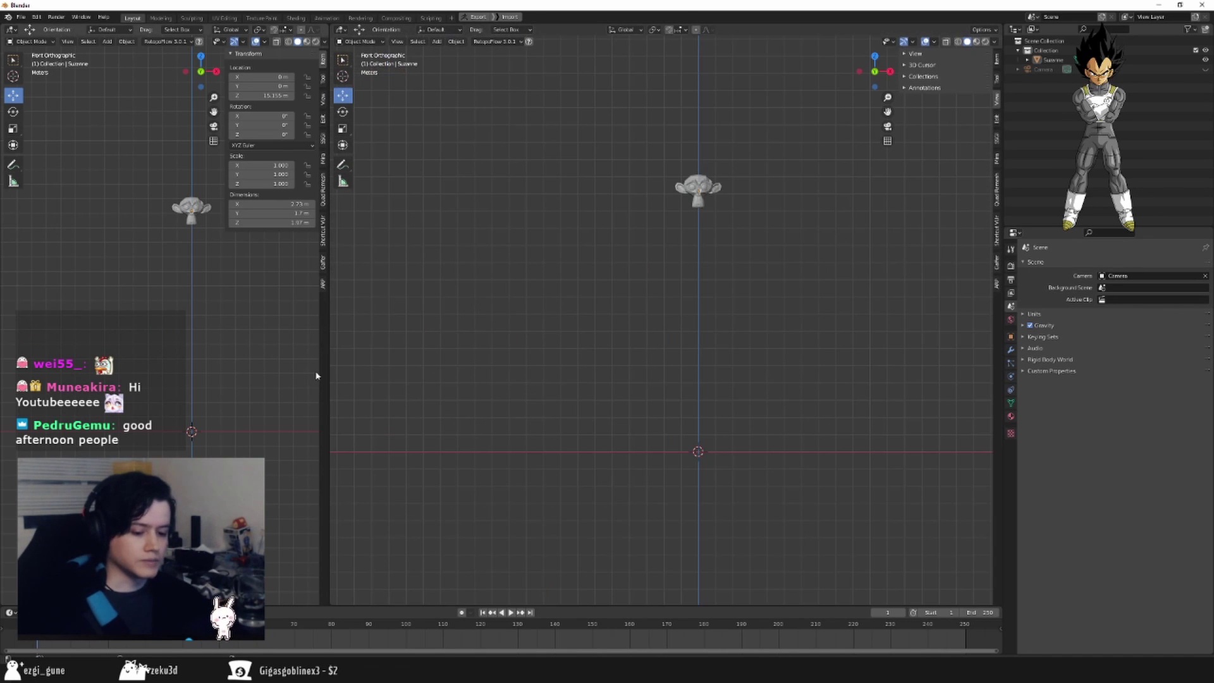
left_click_drag(327, 378, 497, 376)
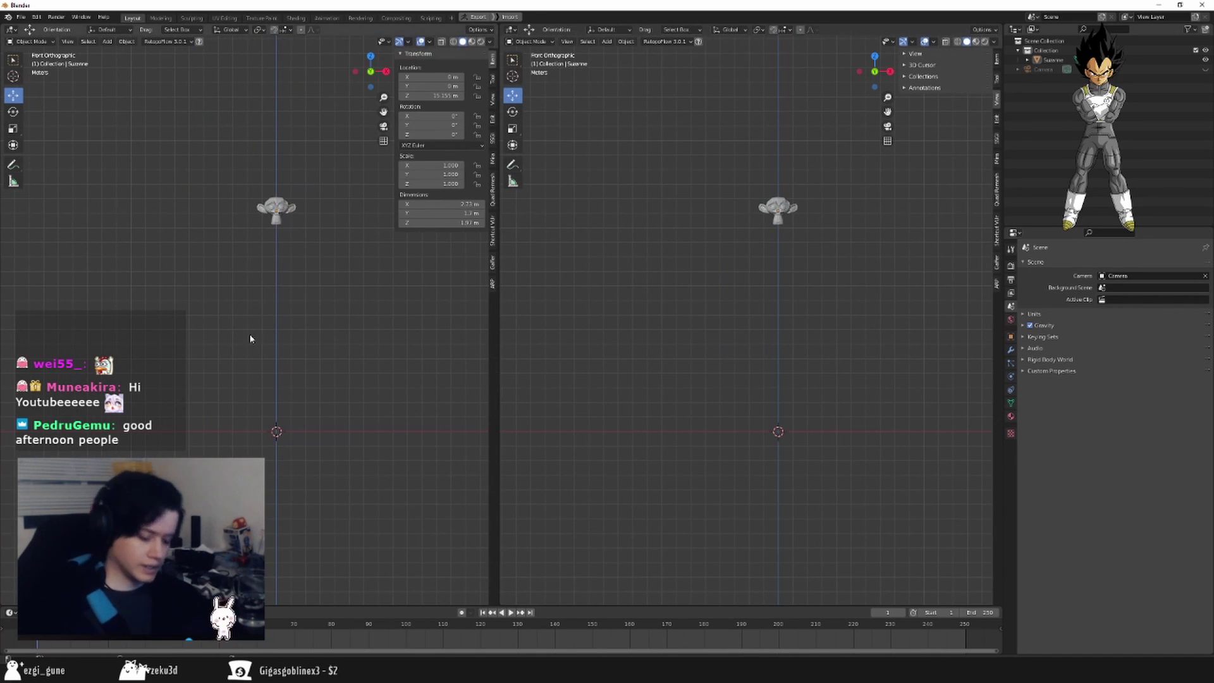
Hide the gizmos, overlays, sidebar and toolbar in the preview viewport, leaving an enlarged clean view of the model.
middle_click_drag(556, 266, 560, 290, "shift")
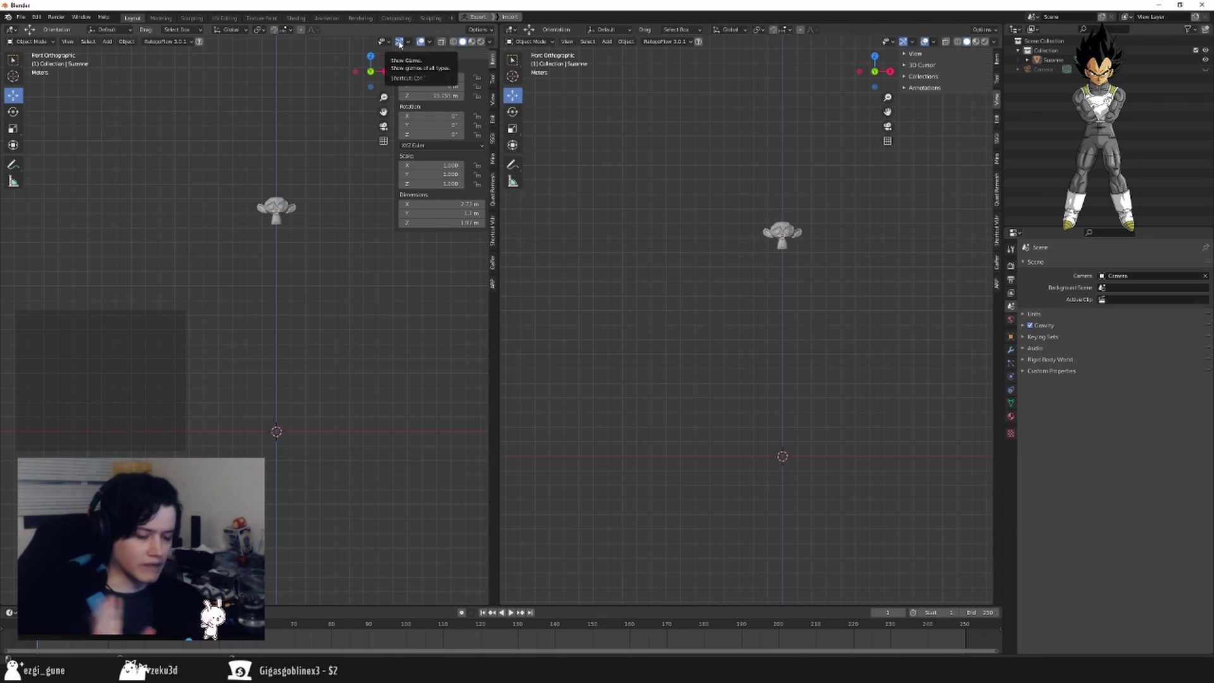
left_click(400, 42)
left_click(420, 42)
left_click(420, 42)
left_click(420, 42)
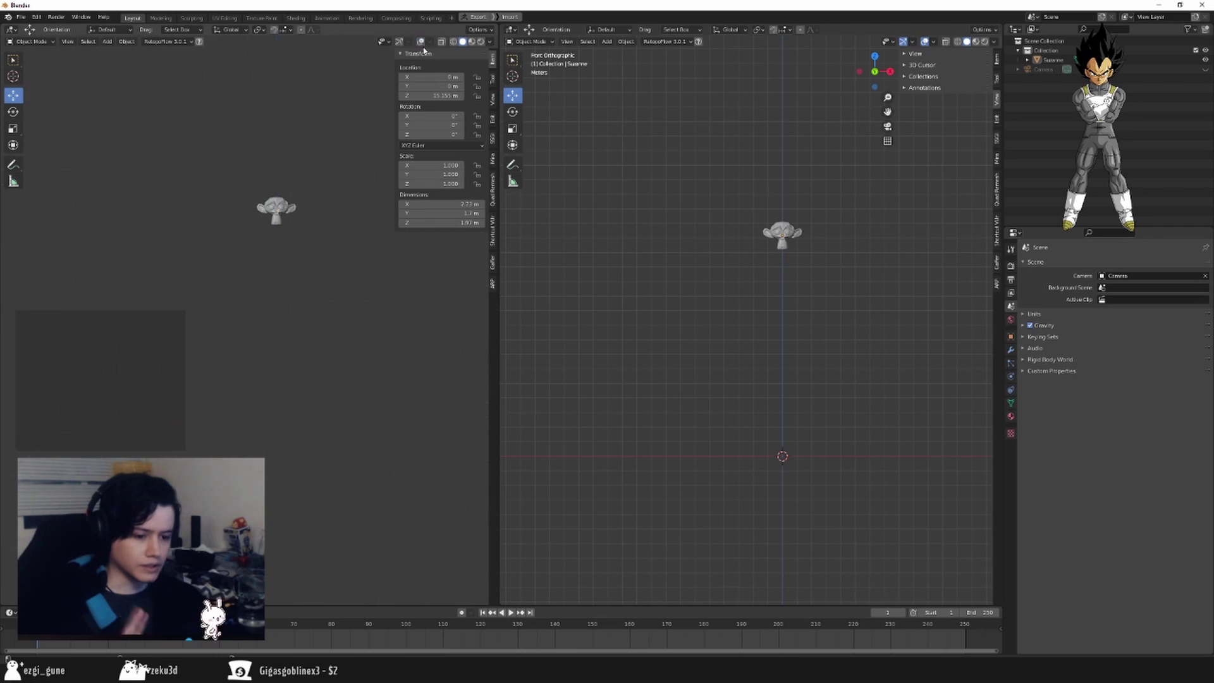
key("n")
key("t")
scroll(361, 265, "up", 4)
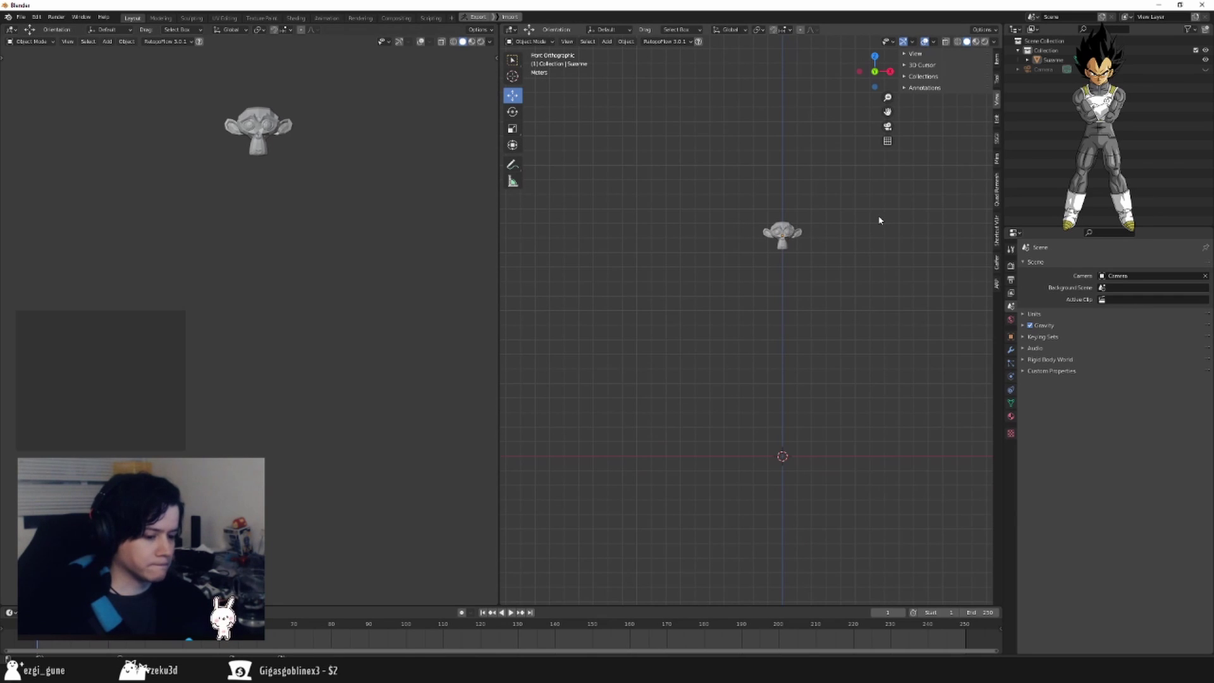
Add a UV sphere at the world origin in the working viewport.
middle_click_drag(809, 345, 786, 342, "shift")
key("shift+a")
mouse_move(788, 339)
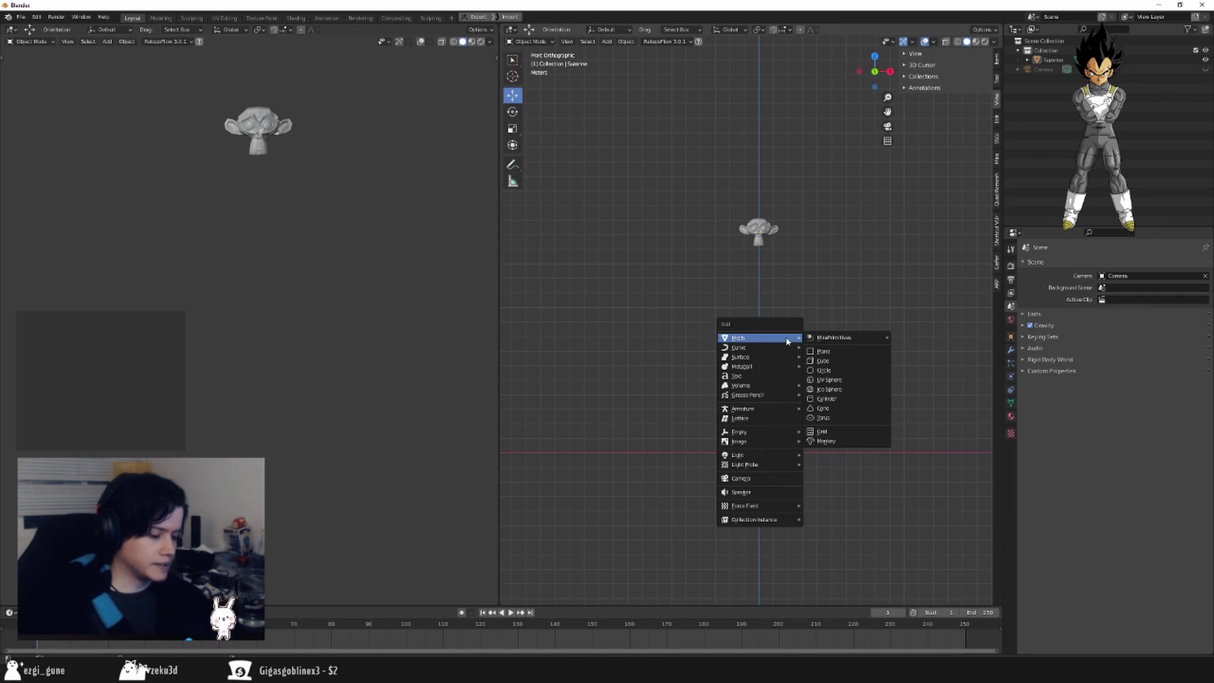
left_click(856, 380)
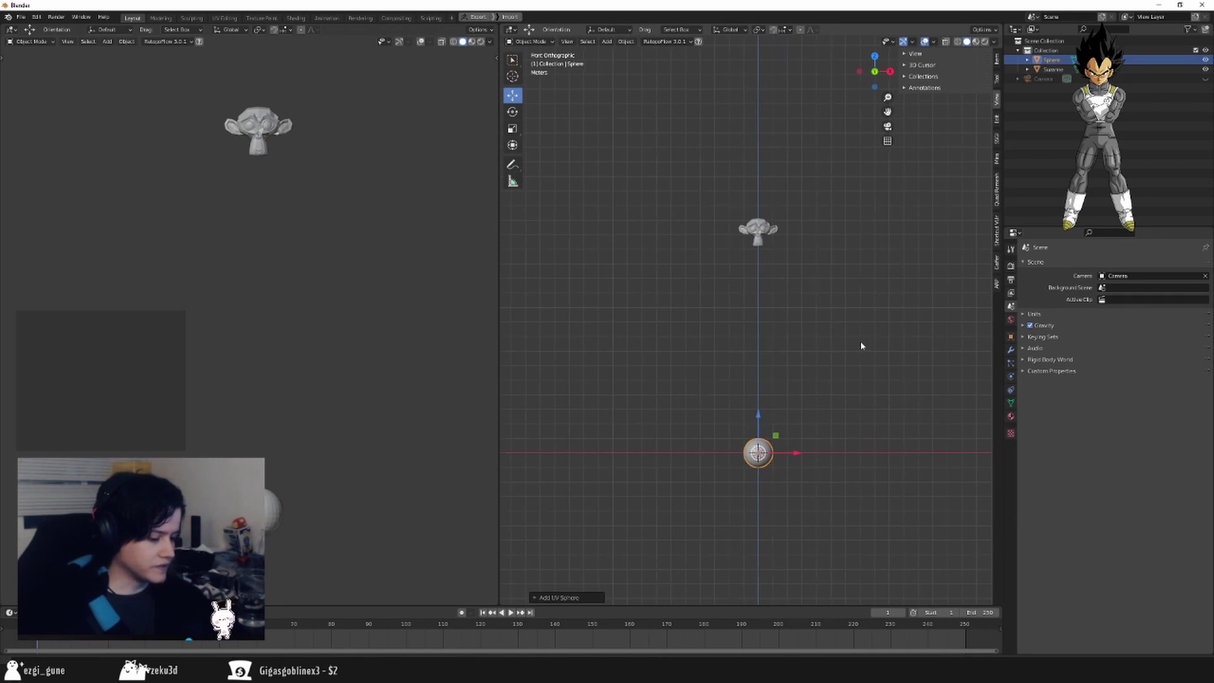
Add a Subdivision Surface modifier to the sphere and apply it.
middle_click_drag(862, 344, 804, 328, "shift")
left_click(1010, 349)
left_click(1040, 264)
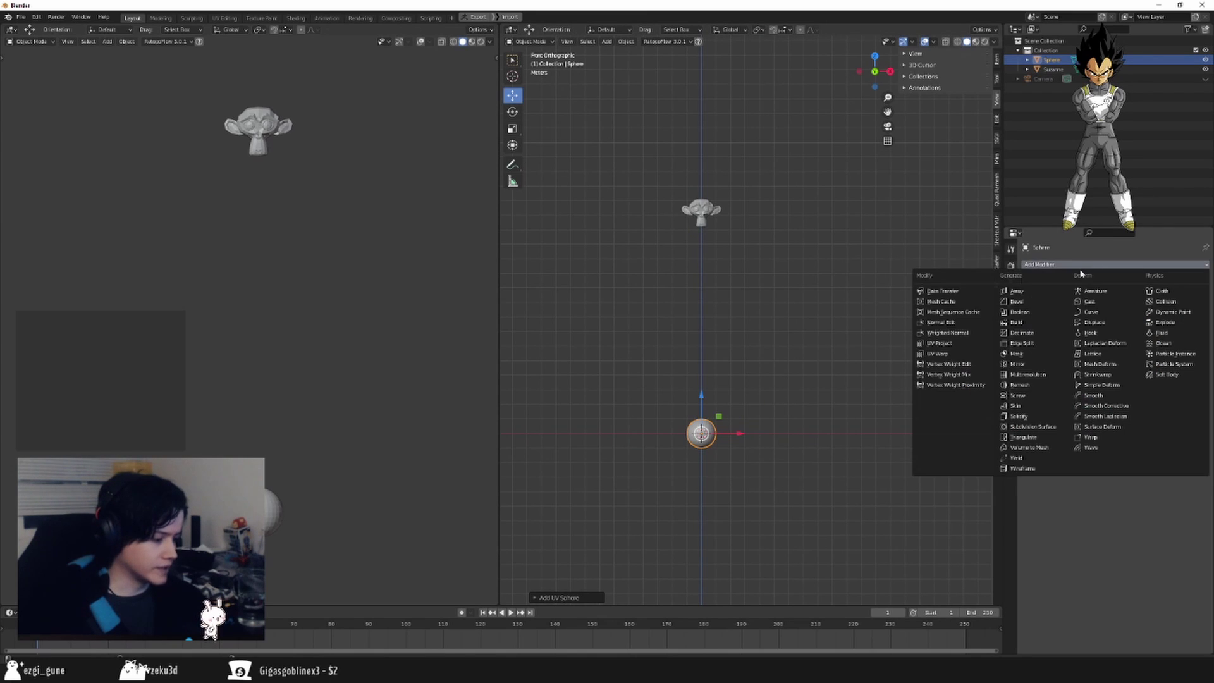
left_click(1030, 426)
key("ctrl+a")
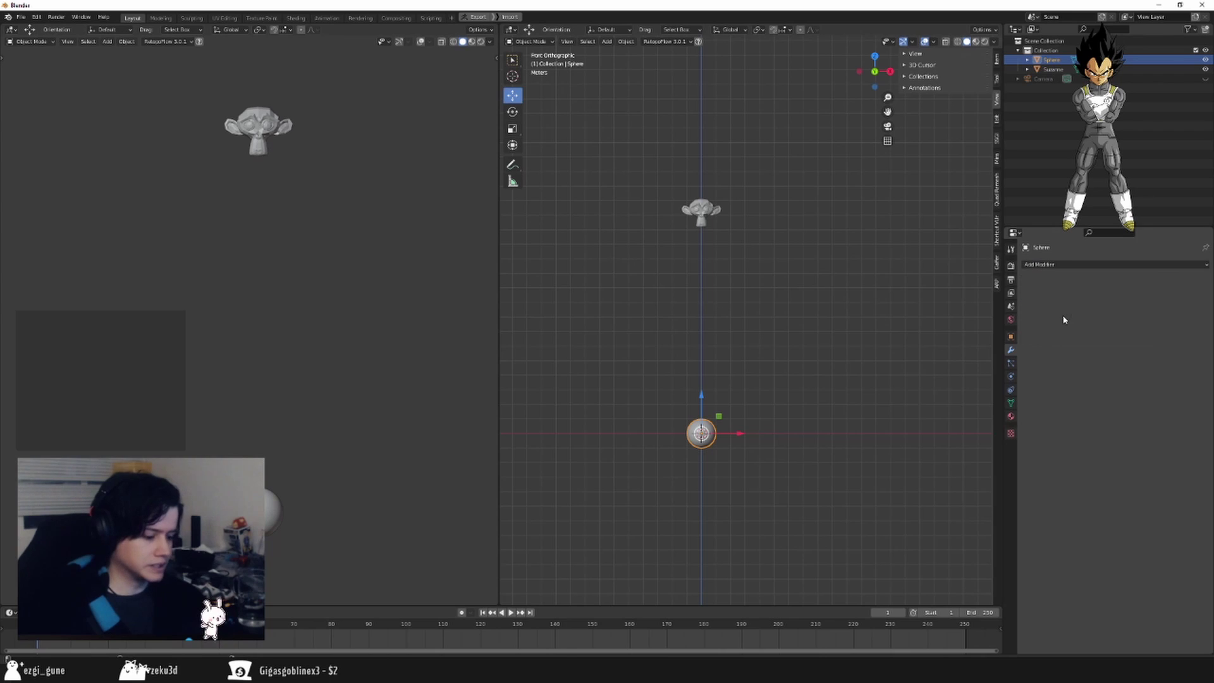
Move the sphere up along the vertical axis to more than halfway between the origin and the monkey head.
middle_click_drag(748, 428, 764, 391, "shift")
key("g")
left_click(748, 293)
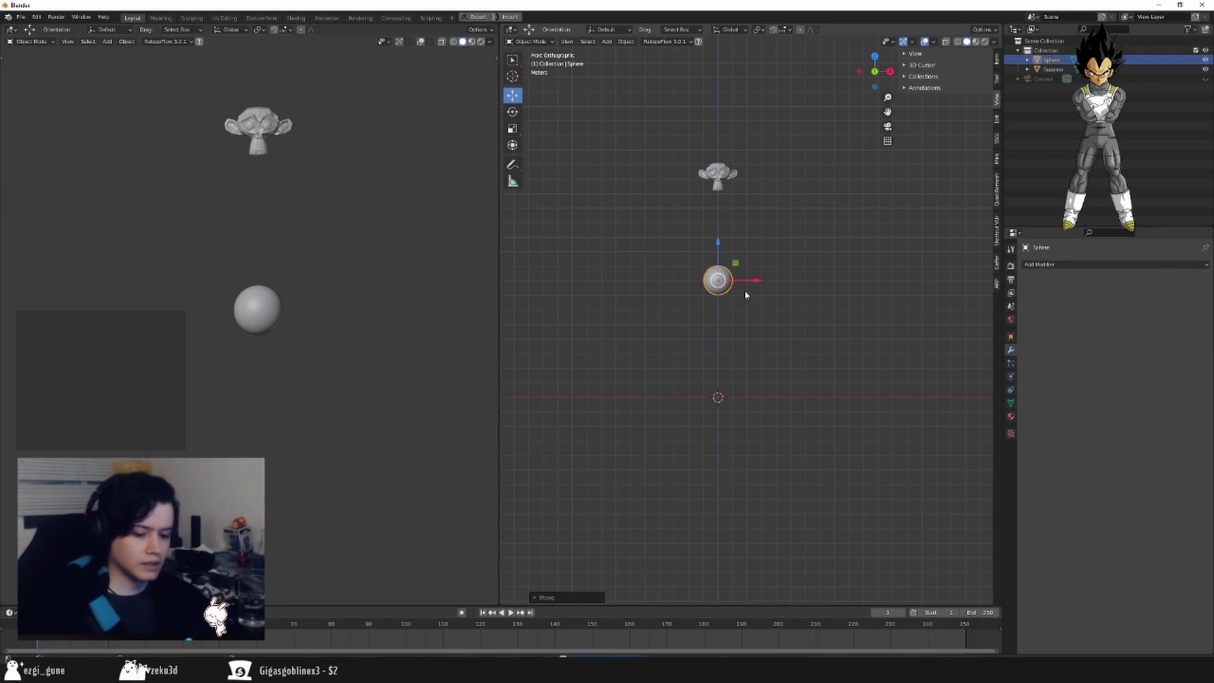
scroll(747, 293, "up", 2)
middle_click_drag(809, 228, 814, 268, "shift")
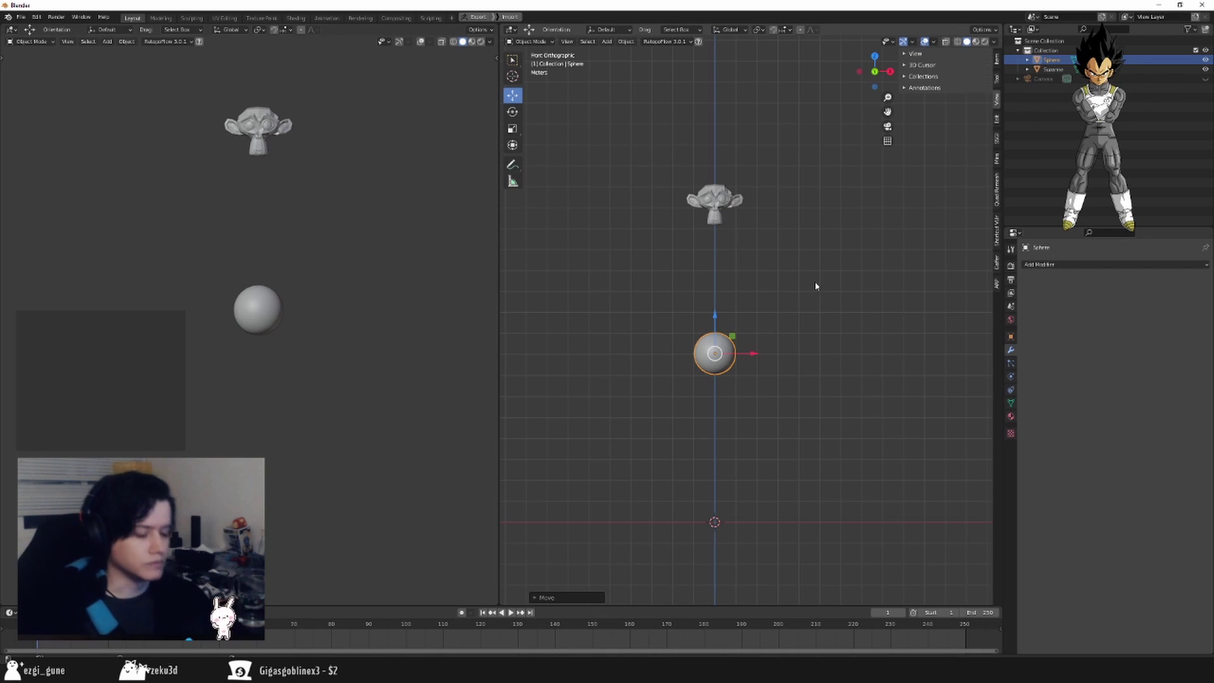
Raise the monkey head along the Z axis to leave more space above the sphere.
left_click(715, 198)
scroll(796, 262, "up", 4)
middle_click_drag(783, 249, 788, 302, "shift")
scroll(784, 329, "down", 2)
key("g")
key("z")
left_click(748, 194)
Select the sphere, switch it to Sculpt Mode and widen the brush toolbar to two columns.
left_click(748, 442)
key("ctrl+Tab")
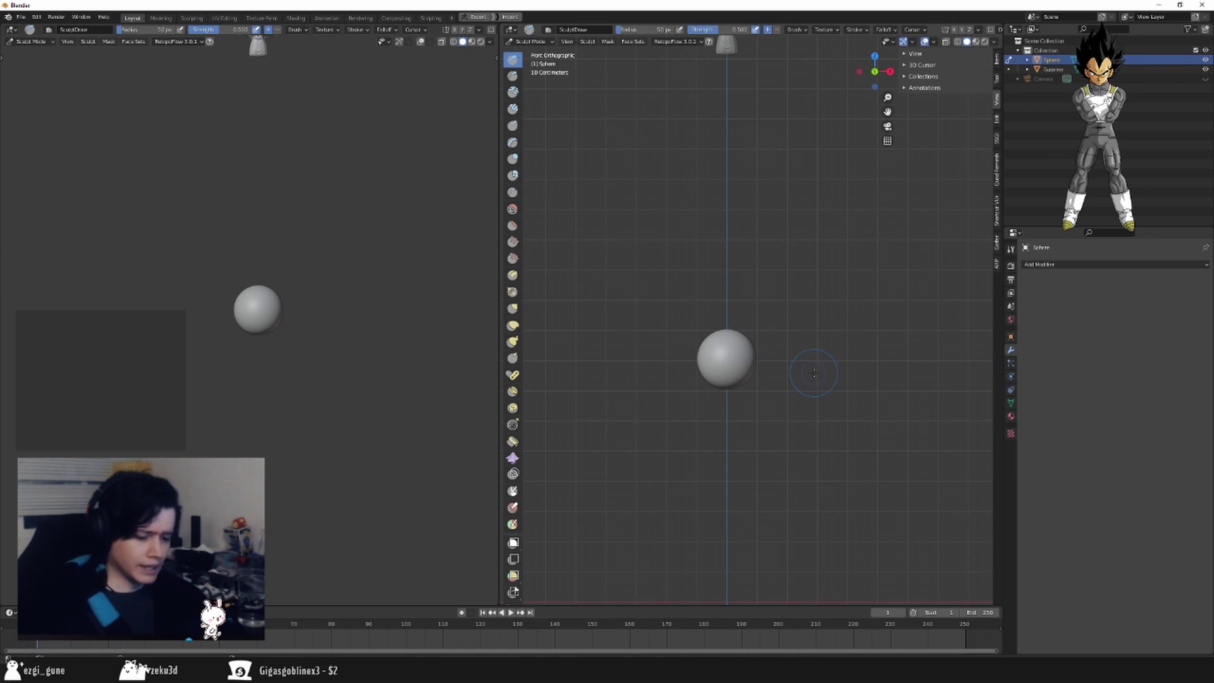
middle_click_drag(791, 368, 787, 354, "shift")
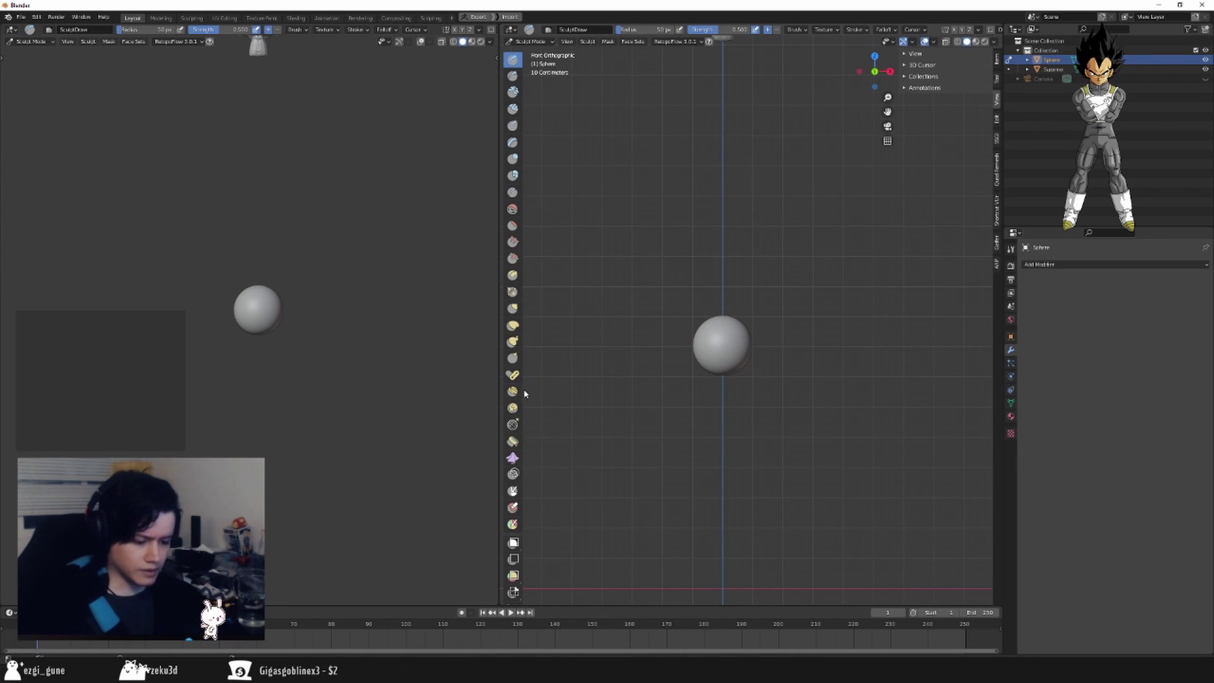
left_click_drag(525, 408, 544, 405)
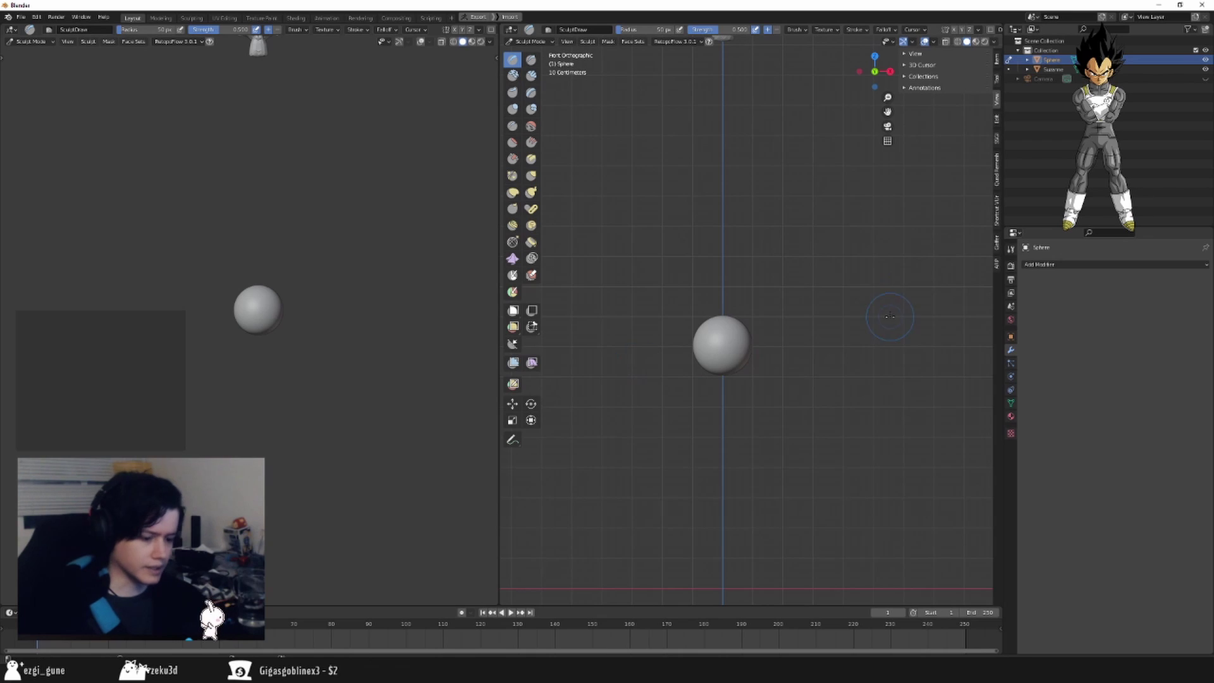
scroll(889, 316, "up", 1)
middle_click_drag(845, 341, 835, 373, "shift")
middle_click_drag(759, 370, 787, 366, "shift")
Choose the Grab brush, enable X mirror symmetry and set the brush radius to about 213 px.
key("g")
key("f")
left_click(964, 365)
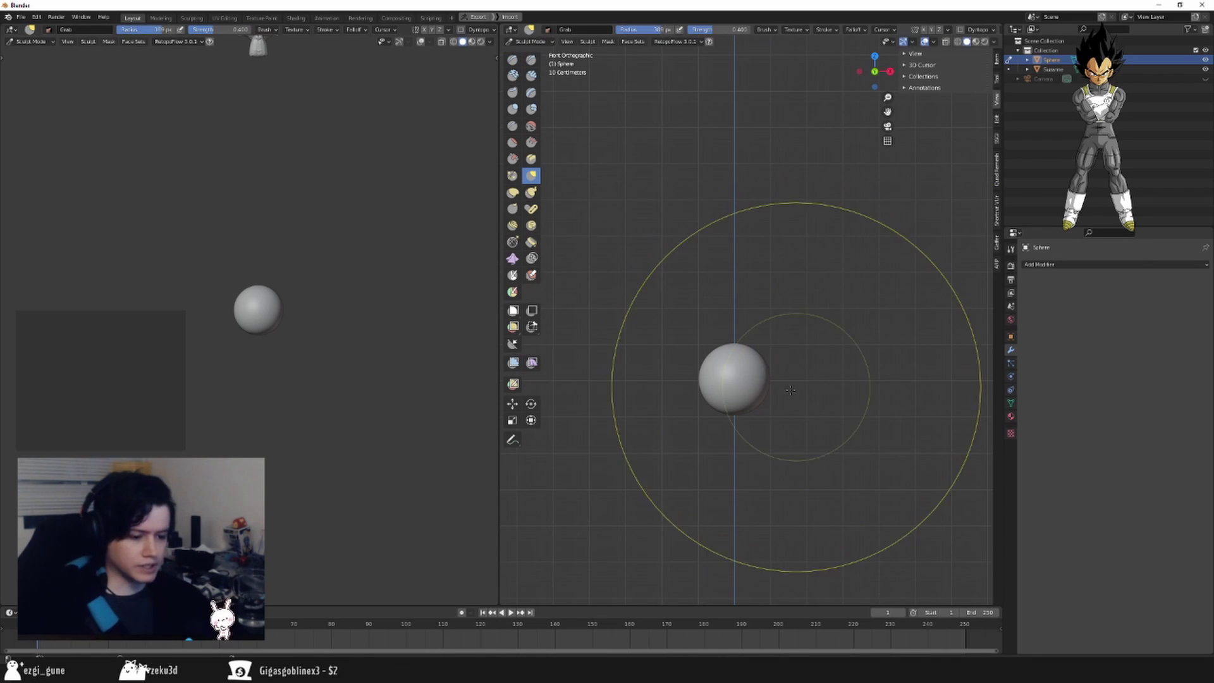
key("f")
left_click(936, 385)
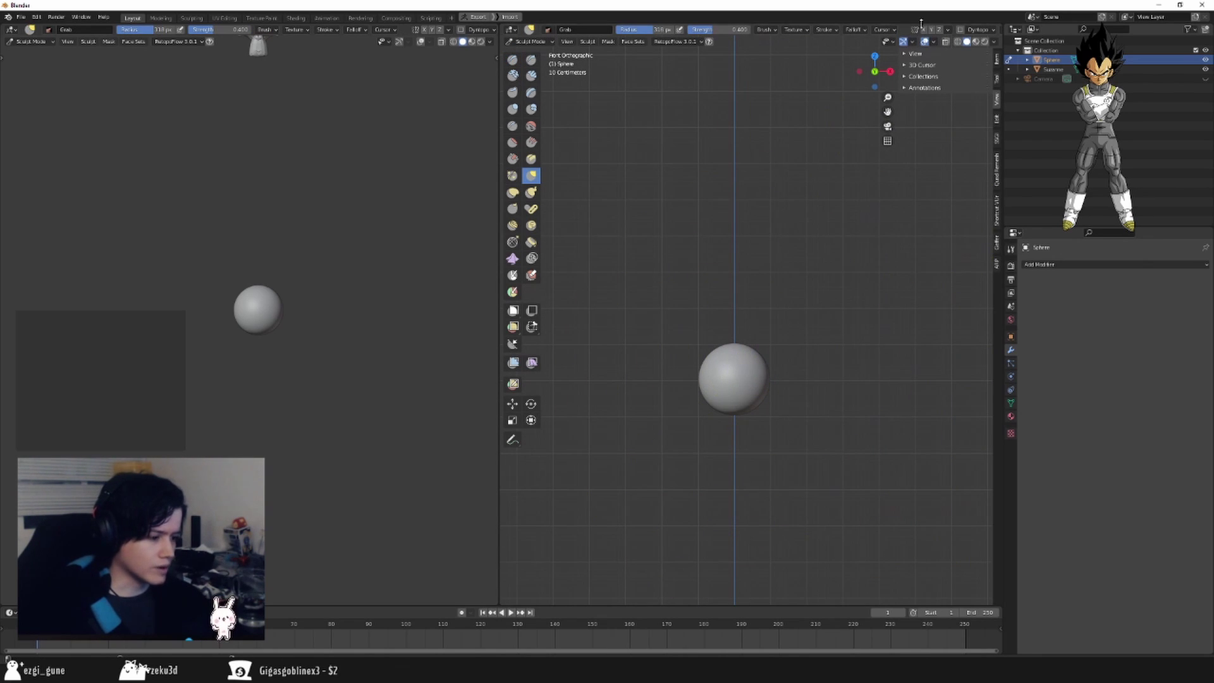
left_click(924, 30)
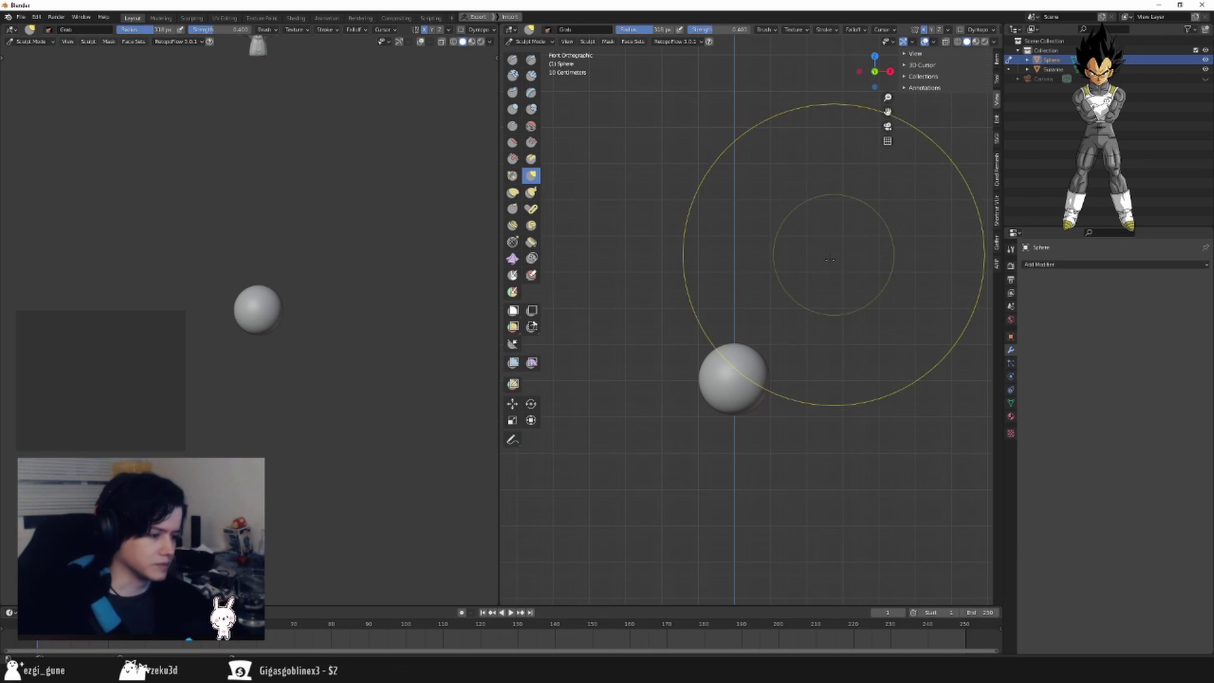
key("f")
left_click(853, 355)
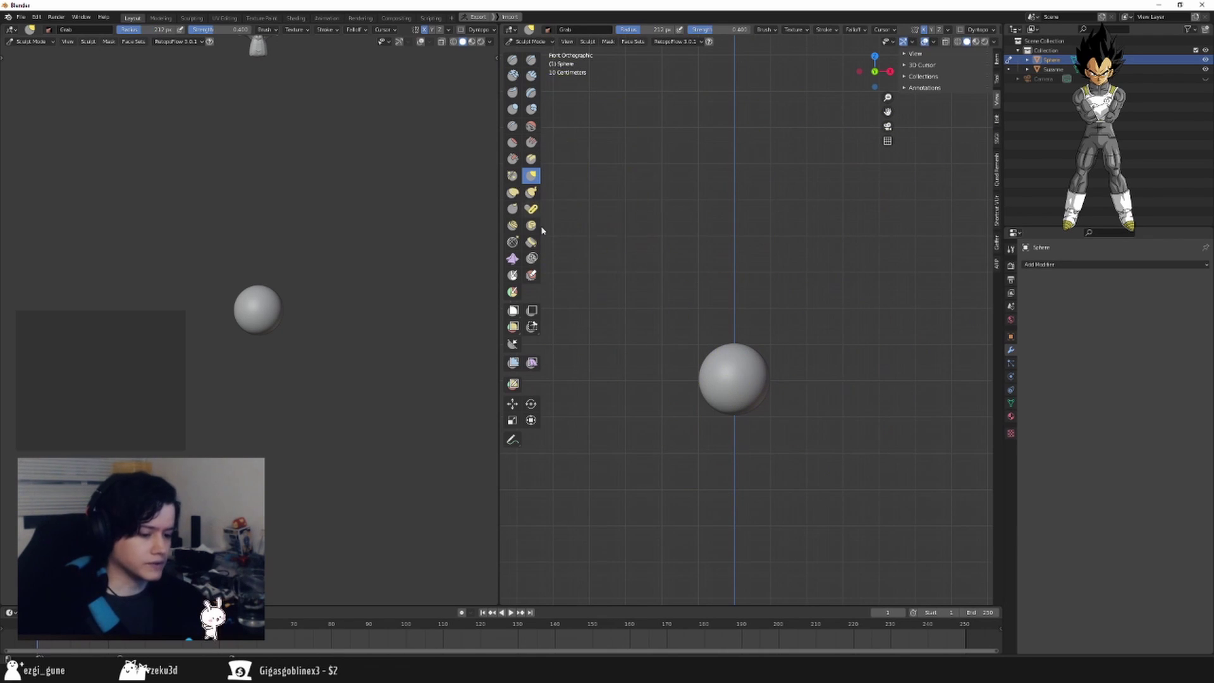
key("f")
left_click(764, 353)
Try stretching the sphere vertically into a narrow capsule with the Grab brush and undo the strokes.
mouse_move(754, 354)
left_mouse_down()
mouse_move(815, 201)
mouse_move(866, 272)
mouse_move(816, 127)
left_mouse_up()
left_click_drag(763, 386, 751, 448)
left_click_drag(750, 339, 691, 335)
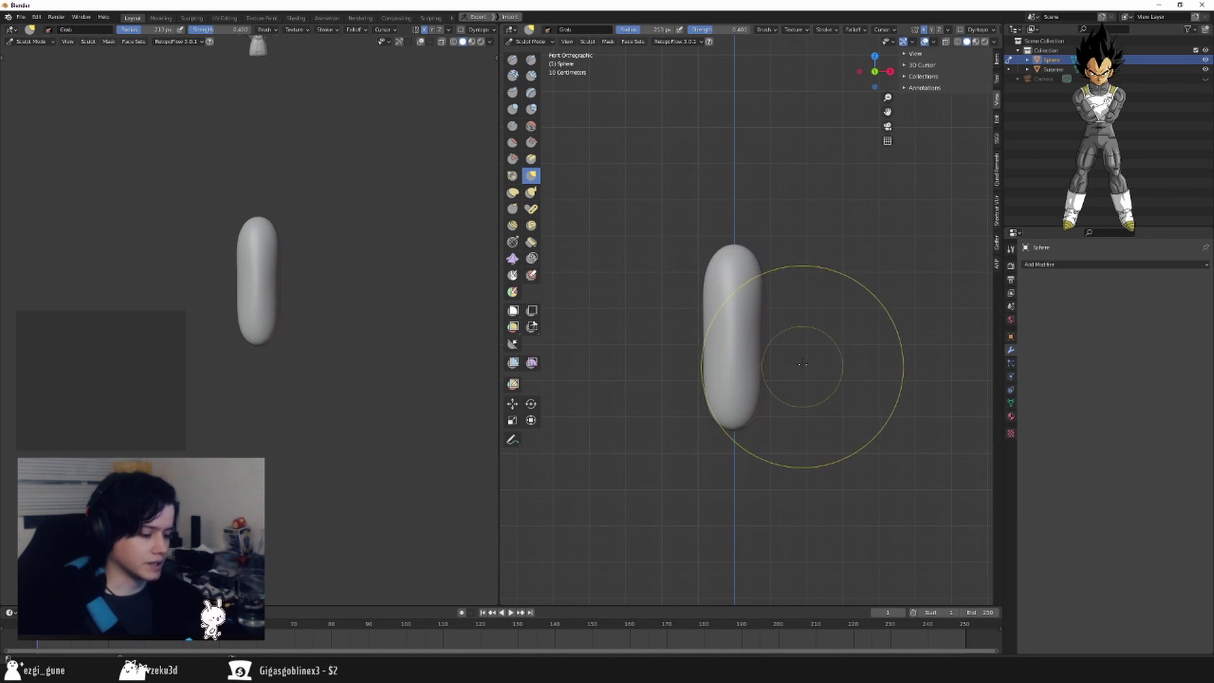
key("ctrl+z")
key("ctrl+z")
key("ctrl+z")
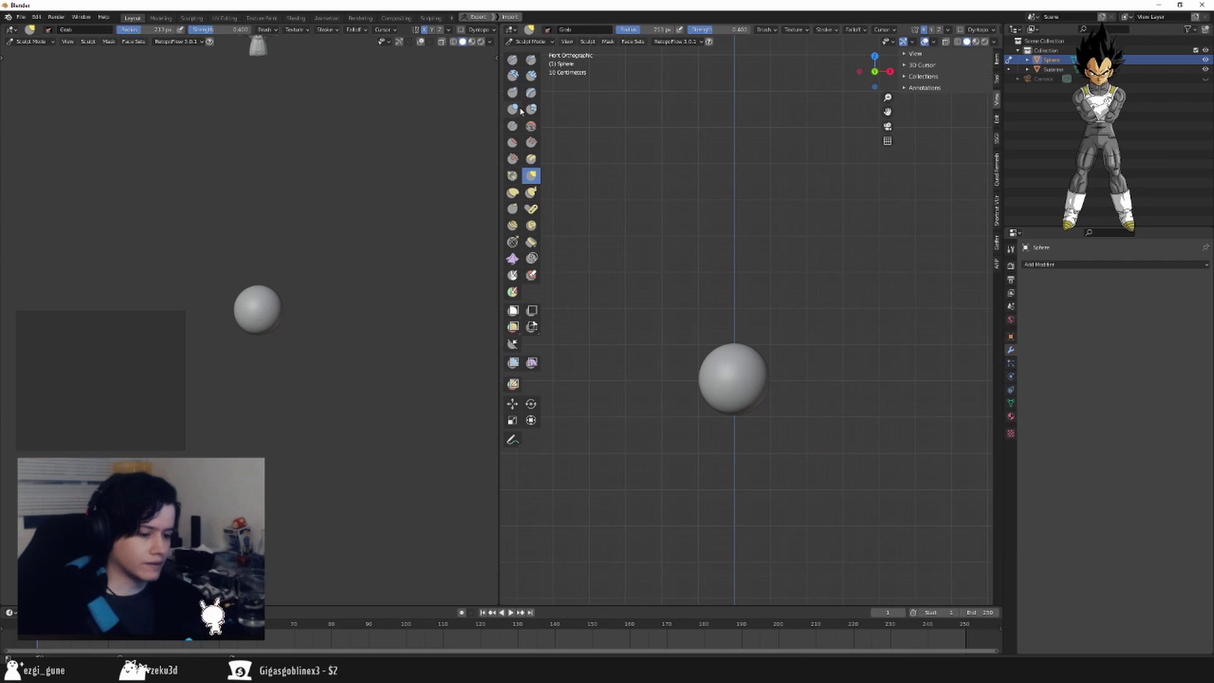
Choose the Crease brush, reduce its radius and set its strength to 0.5 in the brush settings.
left_click(513, 127)
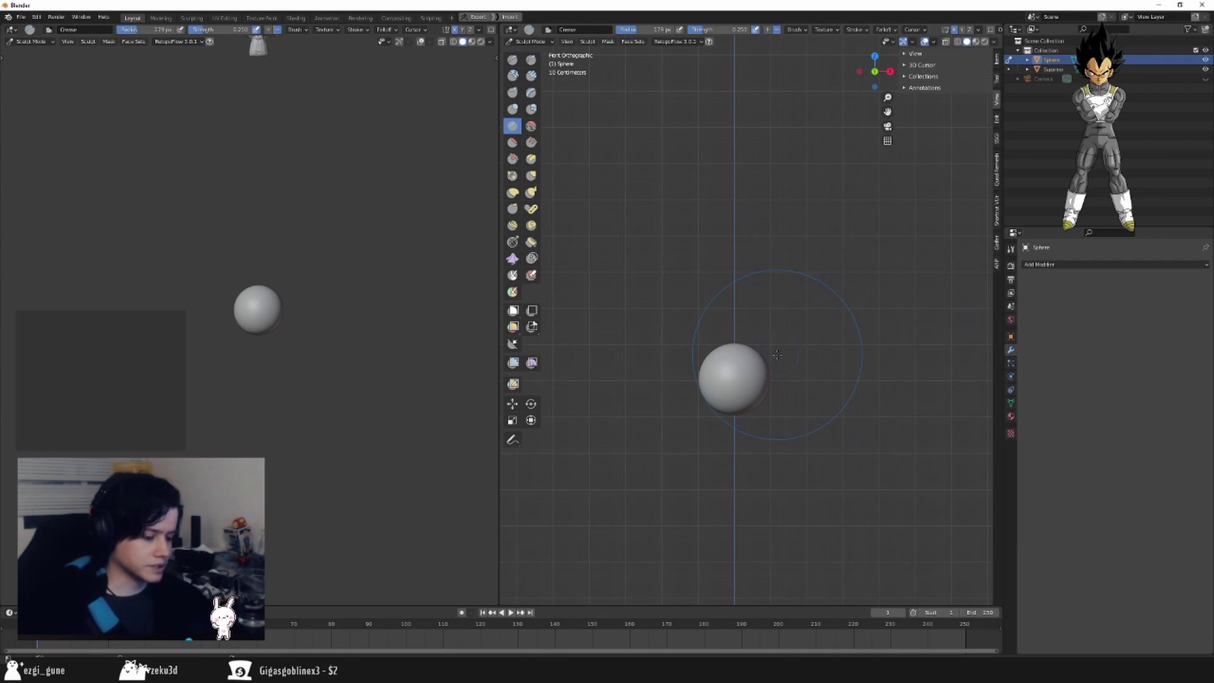
key("f")
left_click(741, 375)
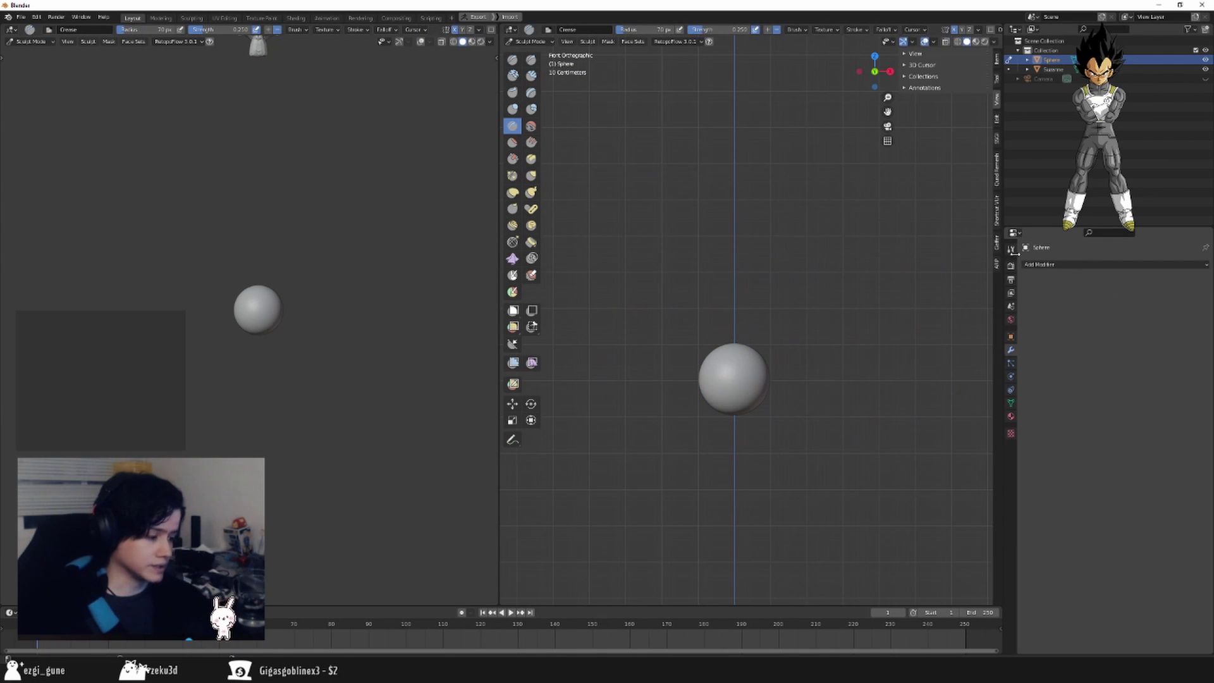
left_click(1011, 249)
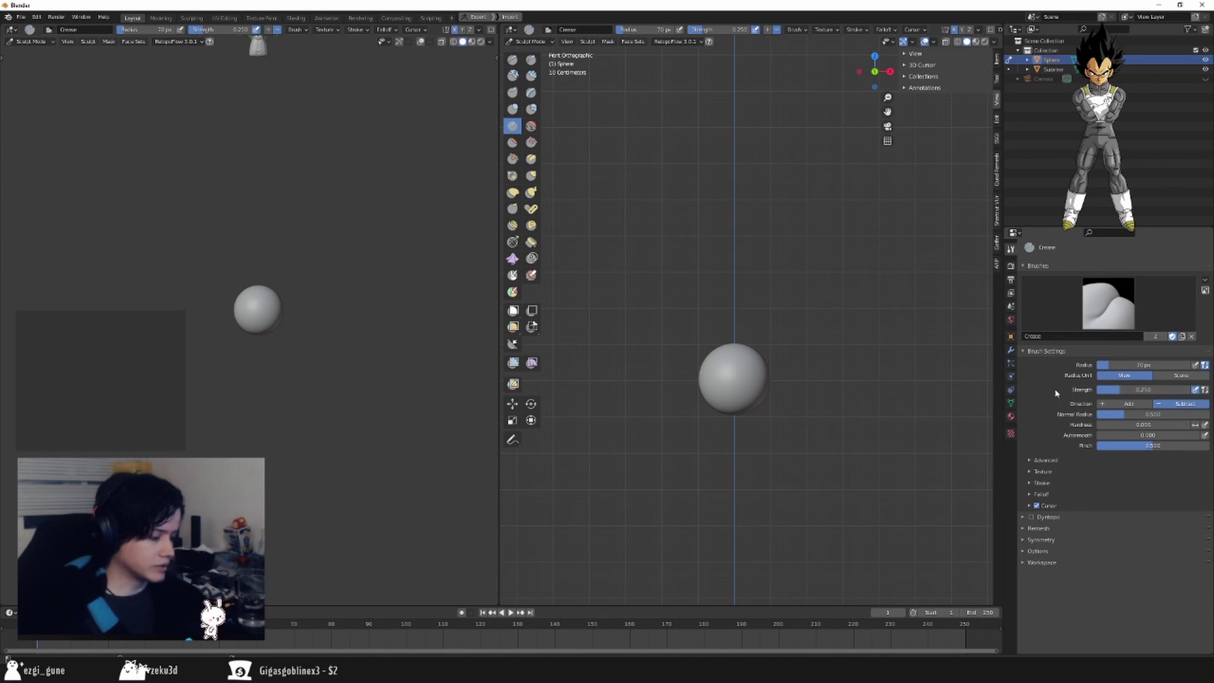
left_click(1137, 388)
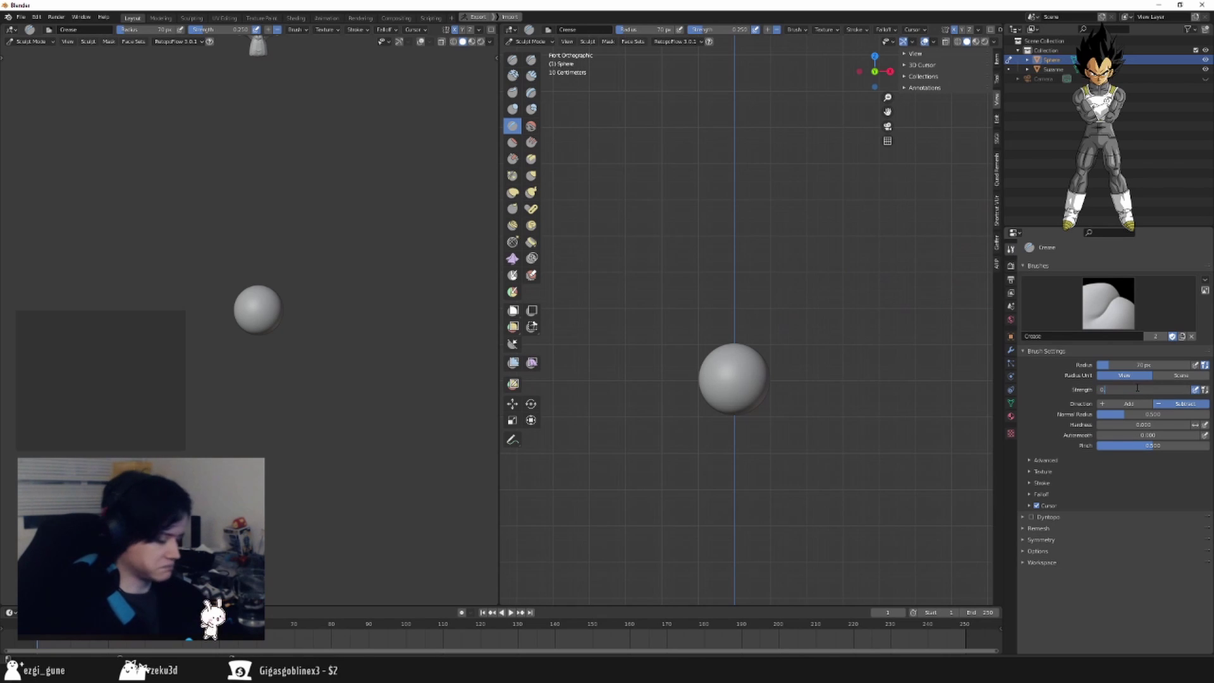
key("Return")
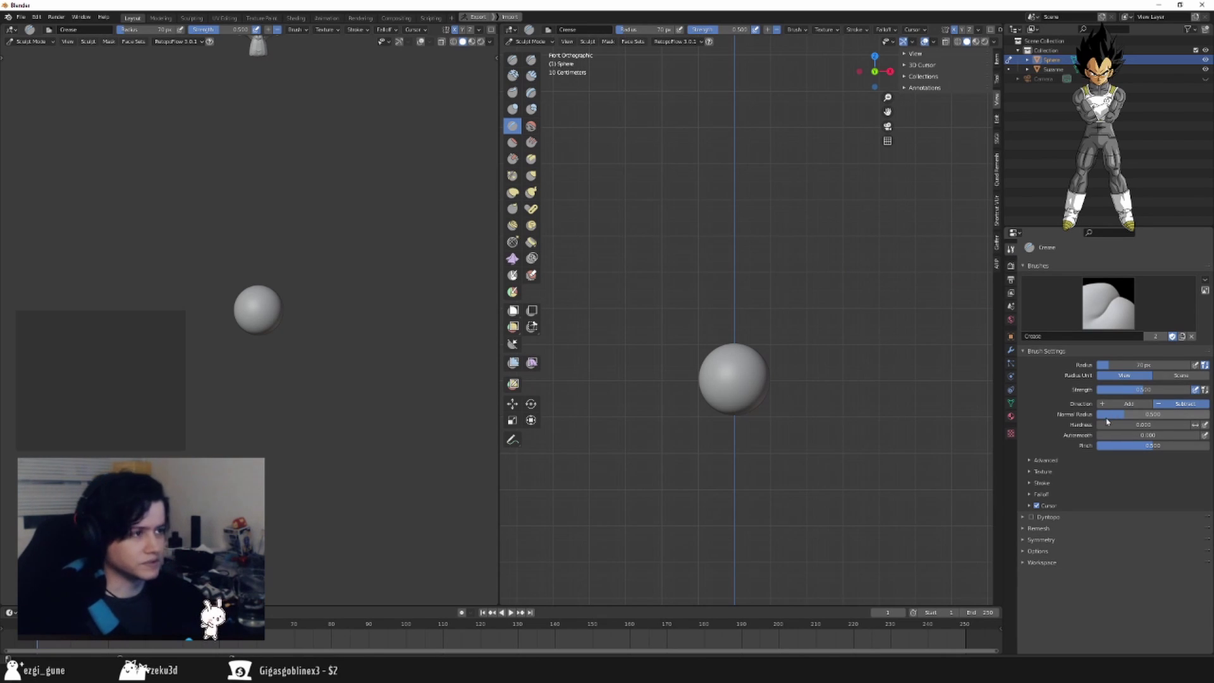
Set the Crease brush's falloff curve to Sharper and collapse its settings.
left_click(1037, 494)
left_click(1073, 509)
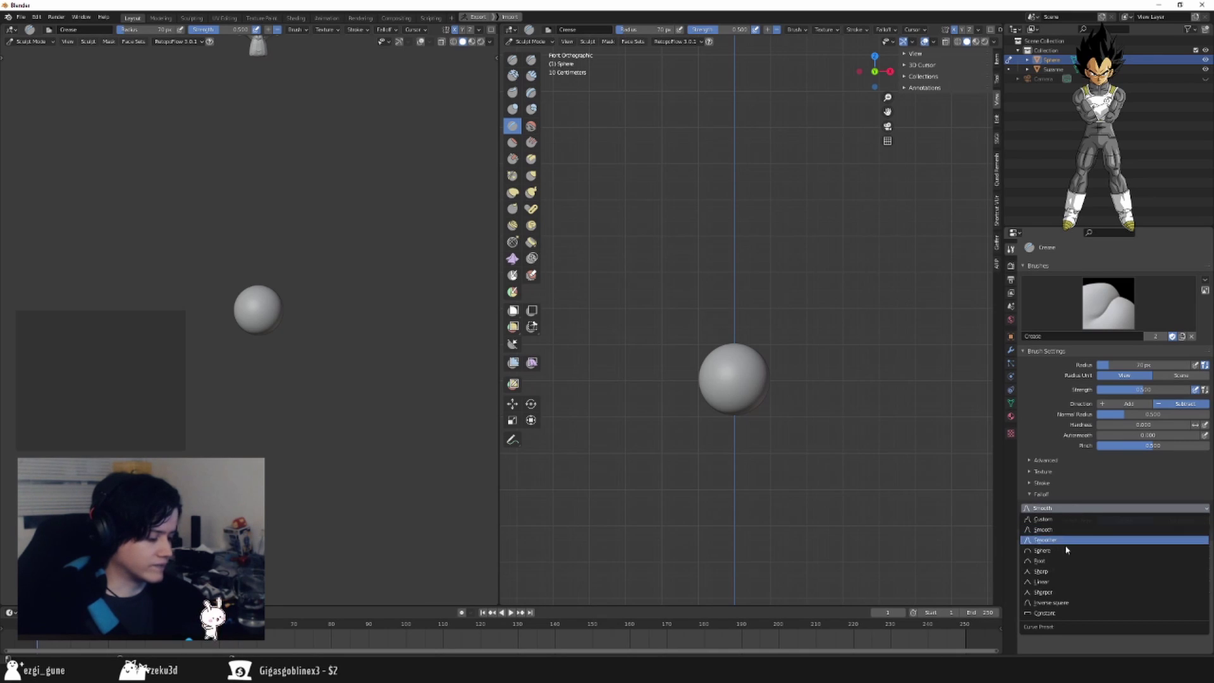
left_click(1066, 593)
key("a")
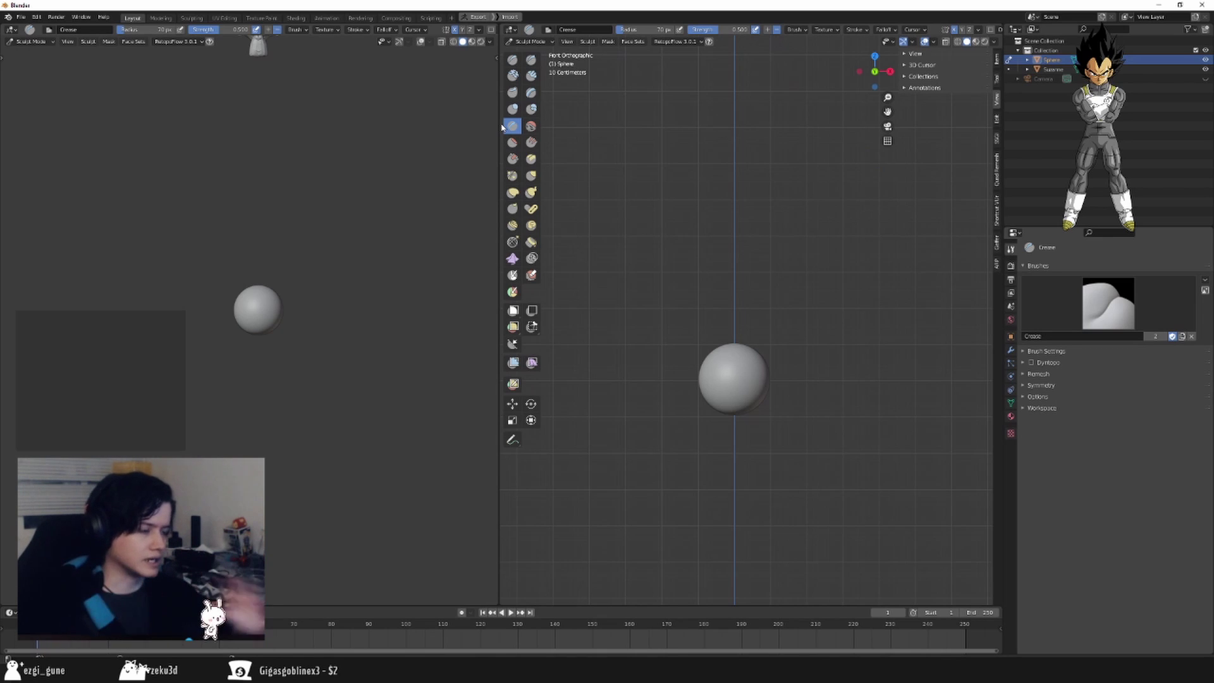
Choose the Grab brush, enlarge its radius to about 246 px and stretch the sphere vertically into a tall ellipsoid.
scroll(820, 326, "up", 1)
key("g")
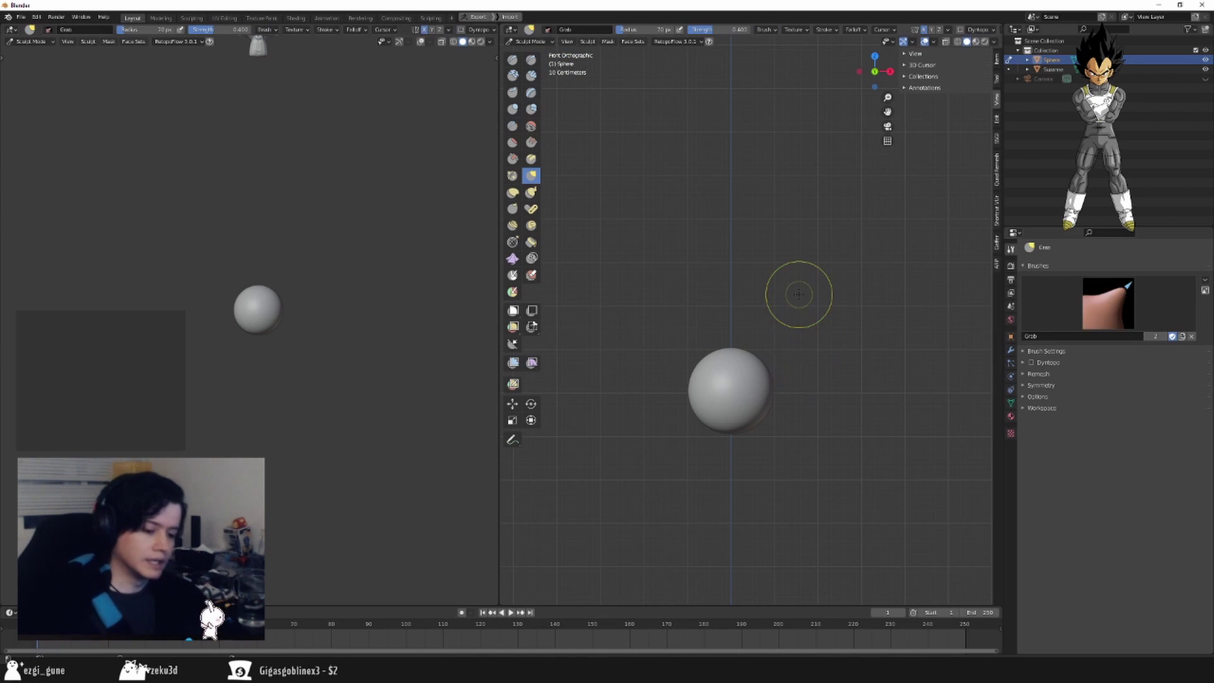
key("f")
left_click(873, 363)
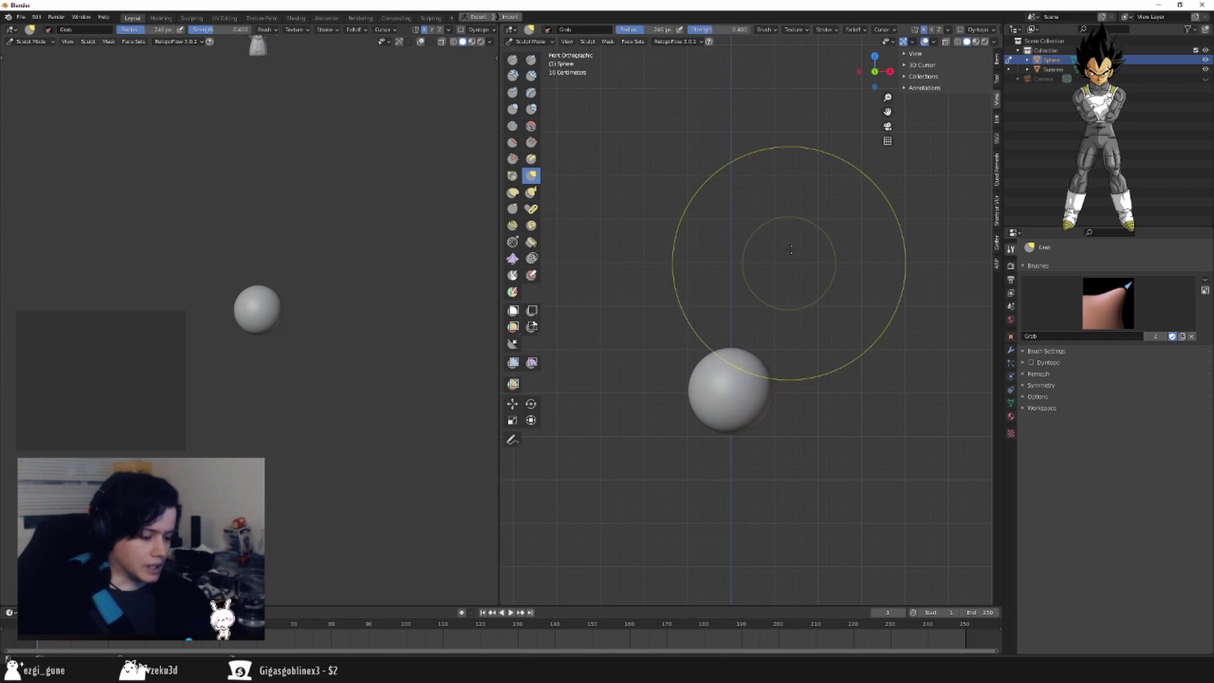
left_click_drag(757, 368, 754, 154)
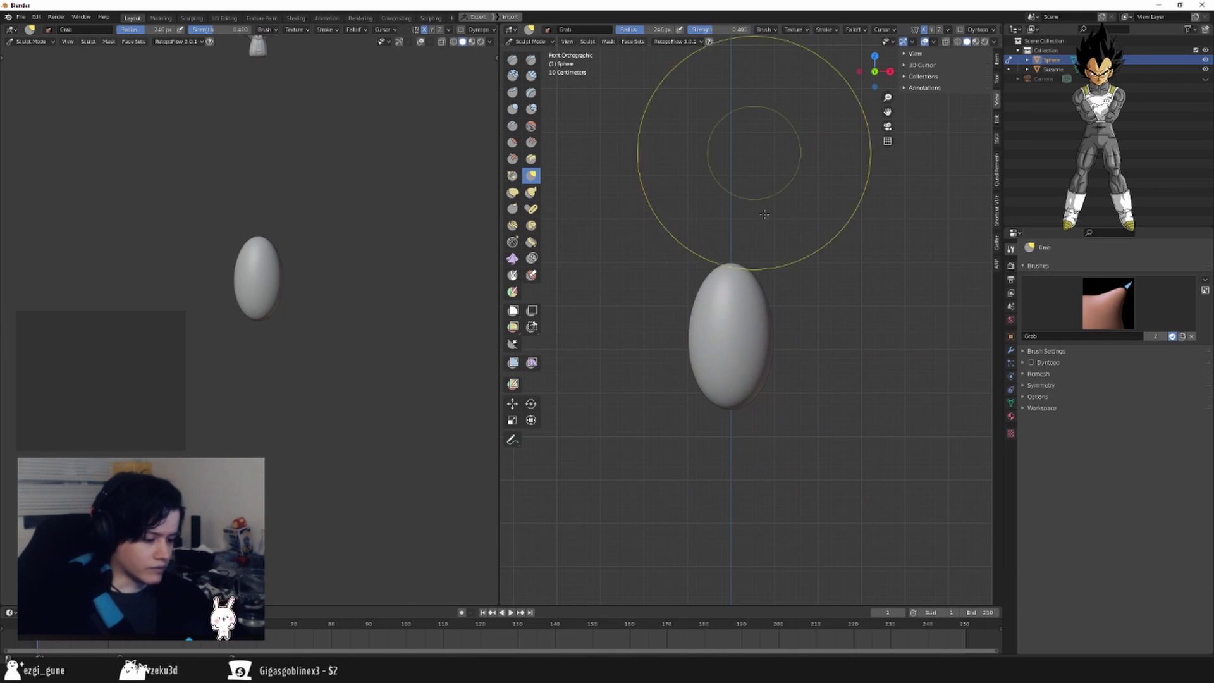
left_click_drag(761, 293, 753, 206)
Widen the ellipsoid's lower end into a pear shape and broaden its upper end with the Grab brush.
mouse_move(759, 417)
left_mouse_down()
mouse_move(757, 531)
mouse_move(741, 472)
mouse_move(755, 434)
mouse_move(905, 453)
left_mouse_up()
key("f")
left_click(733, 472)
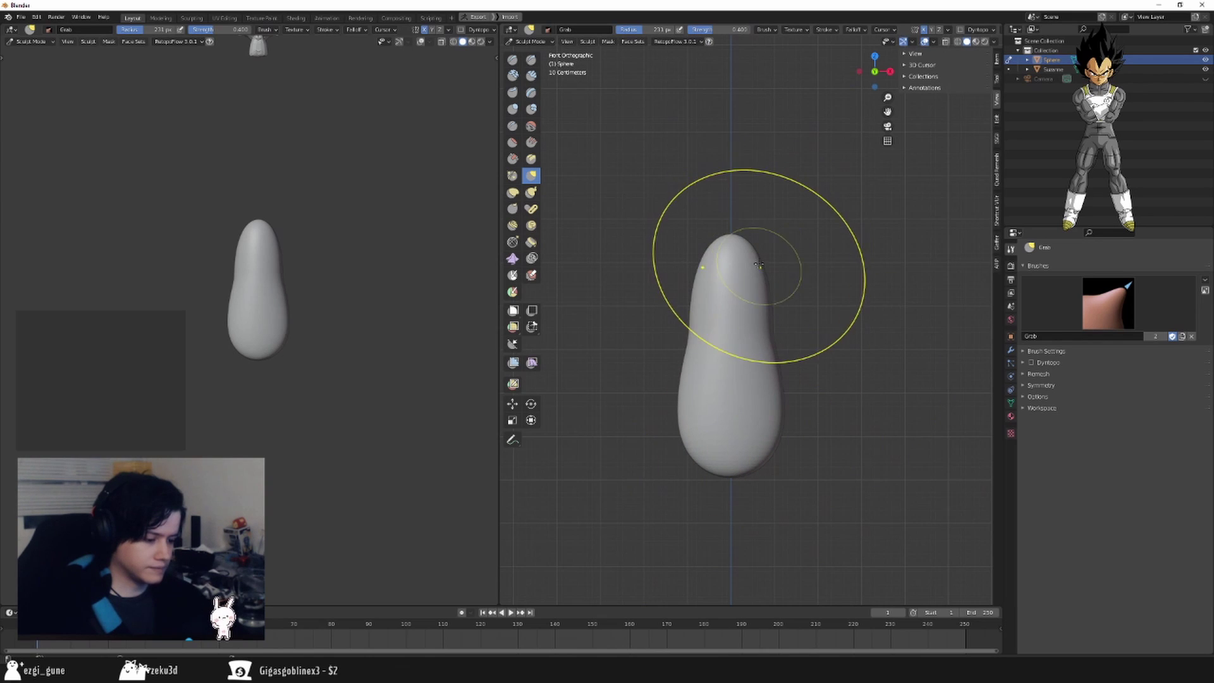
left_click_drag(759, 265, 844, 253)
Resize the Grab brush and pull the sides inward to narrow the form's waist.
key("f")
left_click(779, 336)
left_click_drag(770, 336, 742, 330)
left_click_drag(781, 271, 751, 270)
Taper the lower end toward a point below the hips and check the form's side profile.
key("f")
left_click(743, 367)
key("f")
left_click(797, 358)
mouse_move(775, 409)
left_mouse_down()
mouse_move(791, 411)
mouse_move(748, 455)
left_mouse_up()
middle_click_drag(832, 417, 801, 412, "alt")
key("f")
left_click(825, 412)
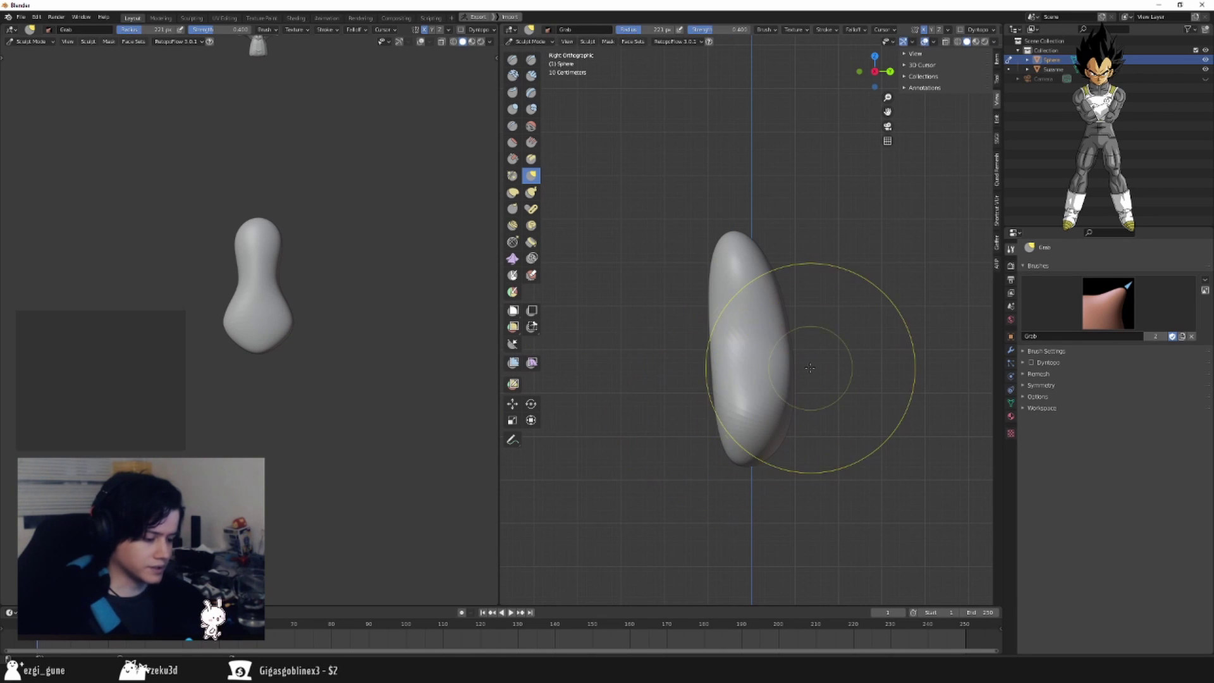
middle_click_drag(810, 369, 883, 366, "alt")
Round and raise the top of the form in the front view with small Grab strokes.
mouse_move(762, 264)
left_mouse_down()
mouse_move(776, 266)
mouse_move(750, 246)
left_mouse_up()
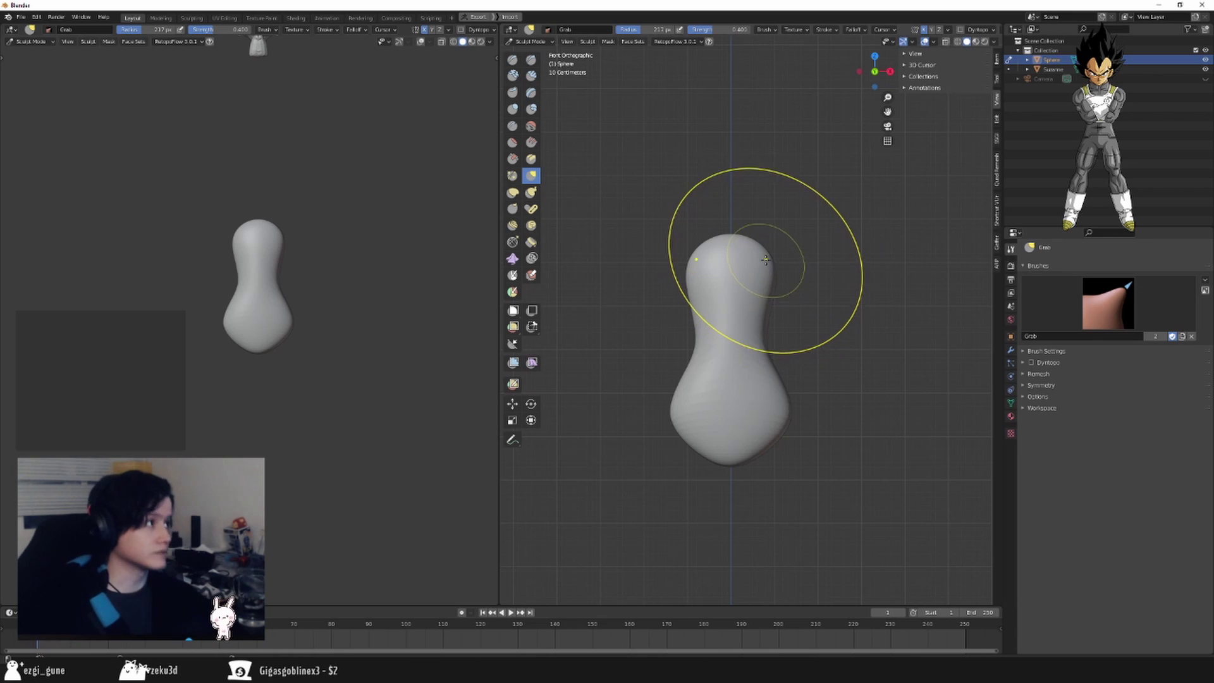
key("f")
left_click(748, 240)
key("f")
left_click(763, 241)
left_click_drag(760, 242, 747, 245)
left_click_drag(747, 246, 745, 236)
Adjust the Grab brush radius and shape the form's side profile into a slight backward curve.
key("f")
left_click(780, 324)
key("KP_3")
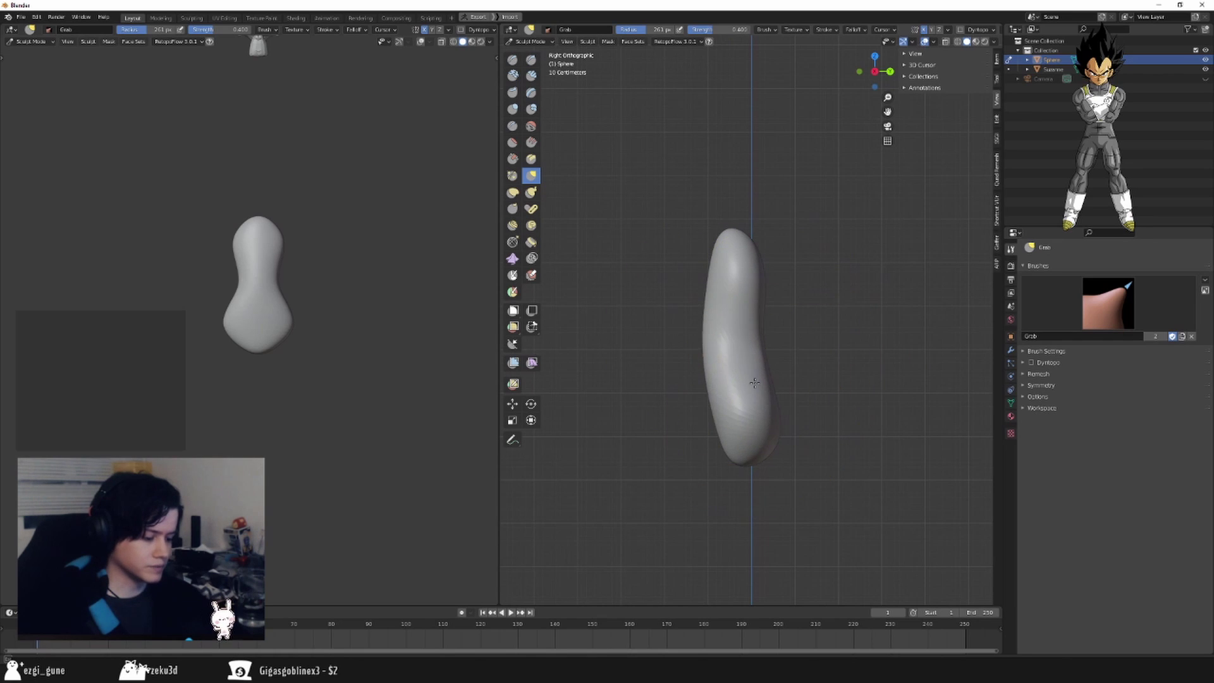
key("f")
left_click(727, 367)
middle_click_drag(727, 366, 838, 347)
key("KP_1")
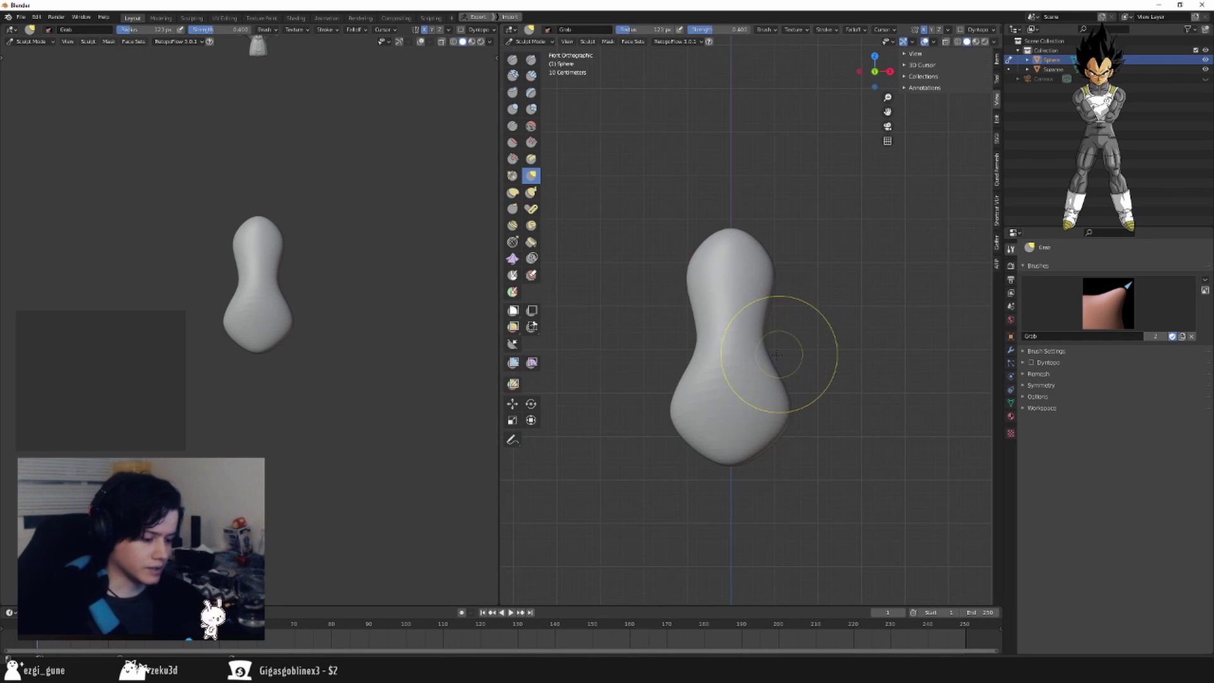
Refine the upper front contour of the form in the side view with the Grab brush.
key("f")
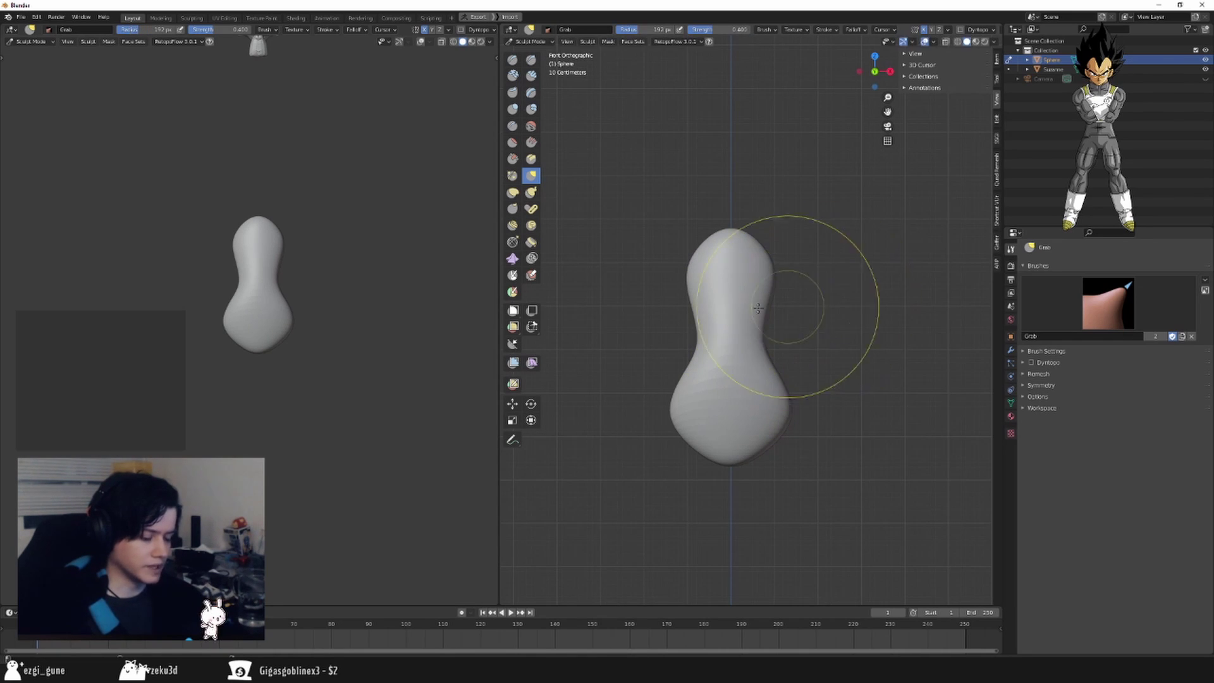
left_click(928, 291)
key("KP_3")
mouse_move(712, 286)
left_mouse_down()
mouse_move(701, 285)
mouse_move(711, 261)
left_mouse_up()
mouse_move(828, 243)
middle_mouse_down()
mouse_move(788, 273)
mouse_move(669, 310)
mouse_move(840, 314)
mouse_move(835, 323)
middle_mouse_up()
key("f")
left_click(764, 273)
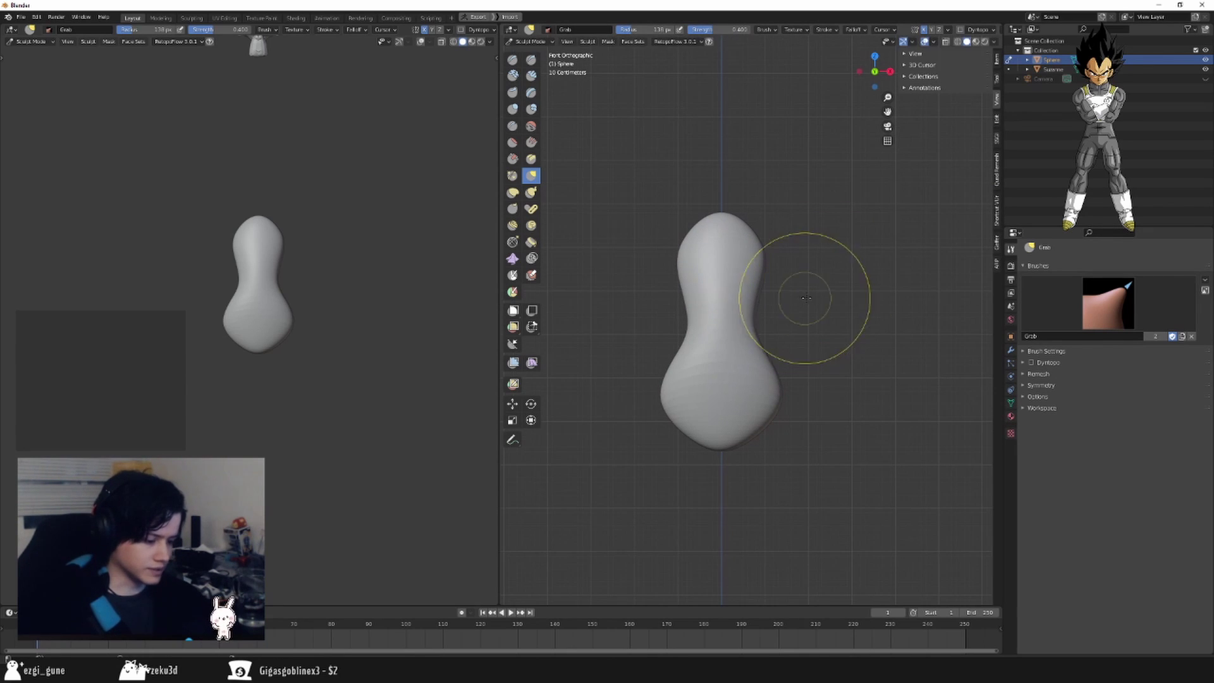
Pull the lower back outward to give the curved side profile a bulge at the base.
key("KP_3")
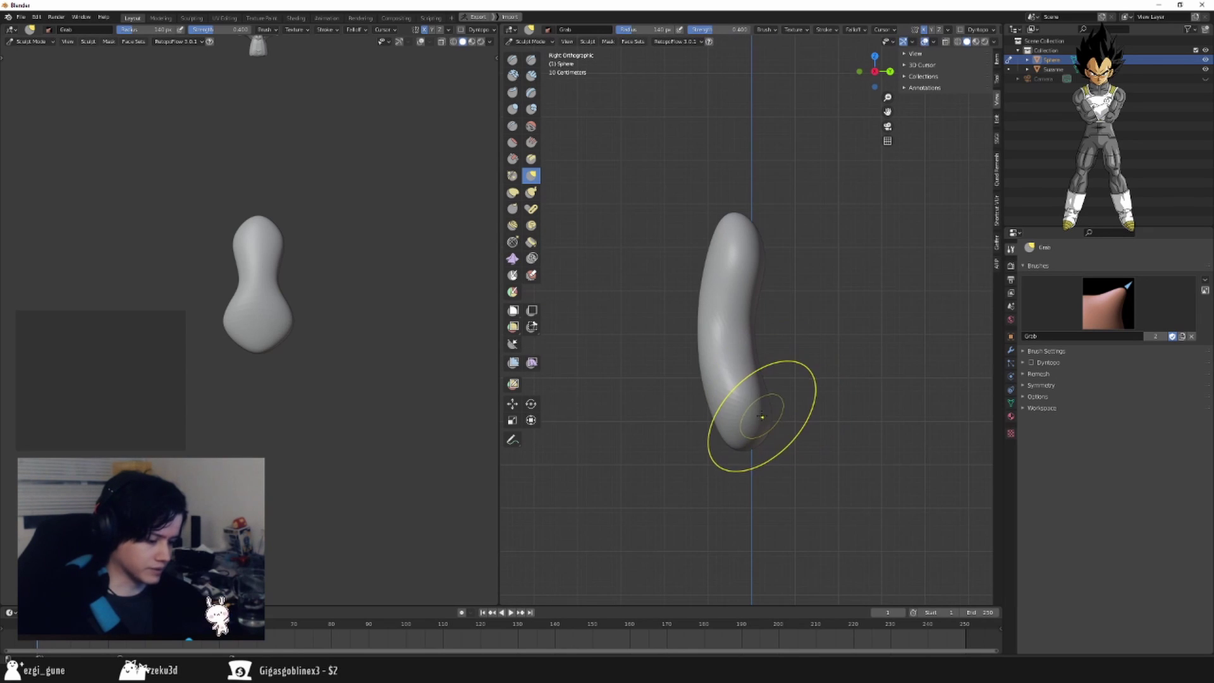
middle_click_drag(799, 380, 794, 397)
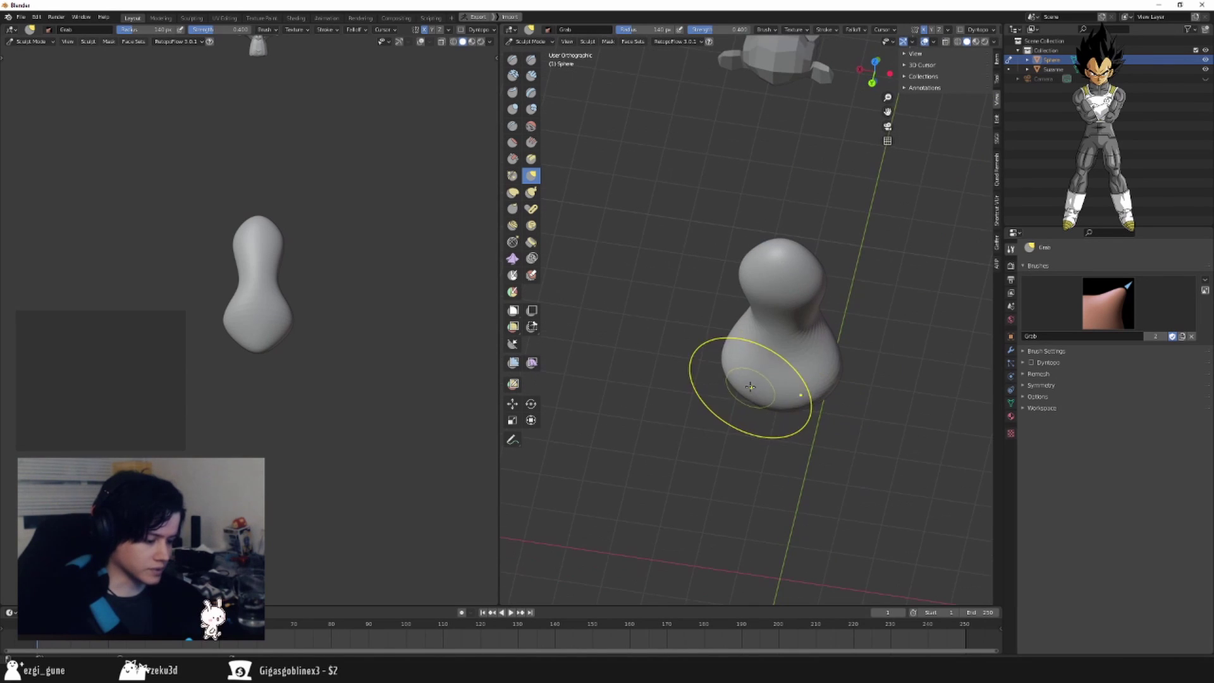
mouse_move(720, 386)
middle_mouse_down("alt")
mouse_move(819, 344)
mouse_move(861, 285)
middle_mouse_up("alt")
key("f")
left_click(832, 356)
key("f")
left_click(854, 285)
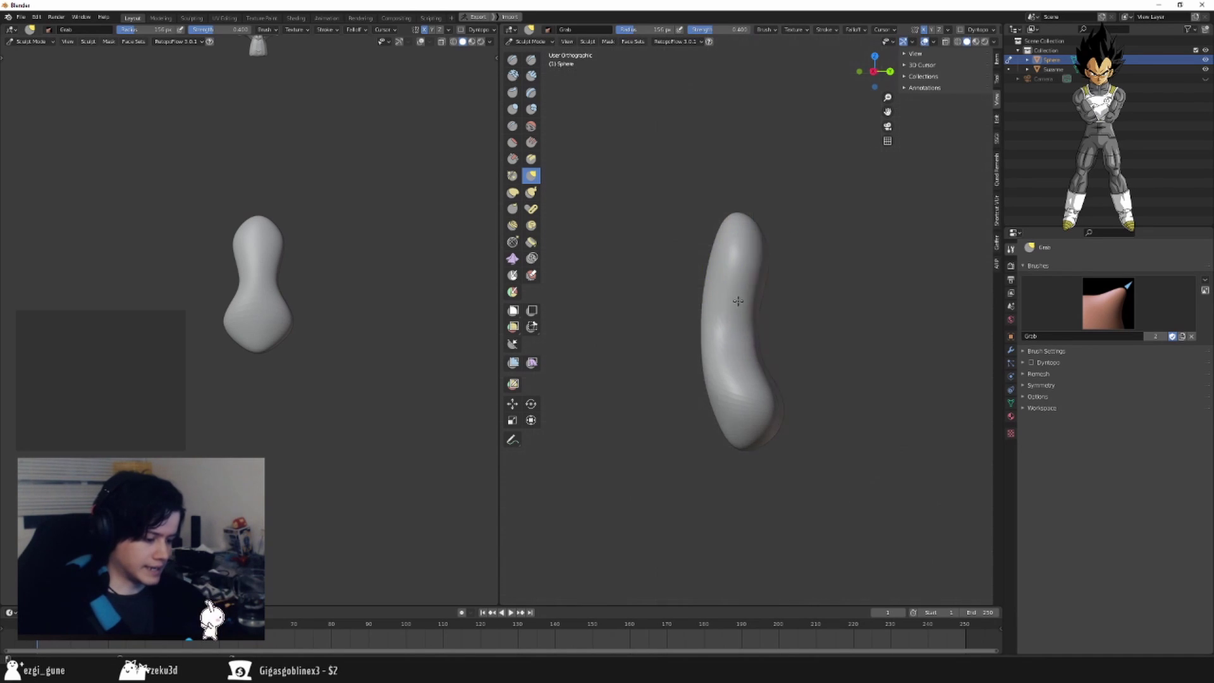
key("KP_1")
key("KP_3")
key("shift+f")
left_click(840, 320)
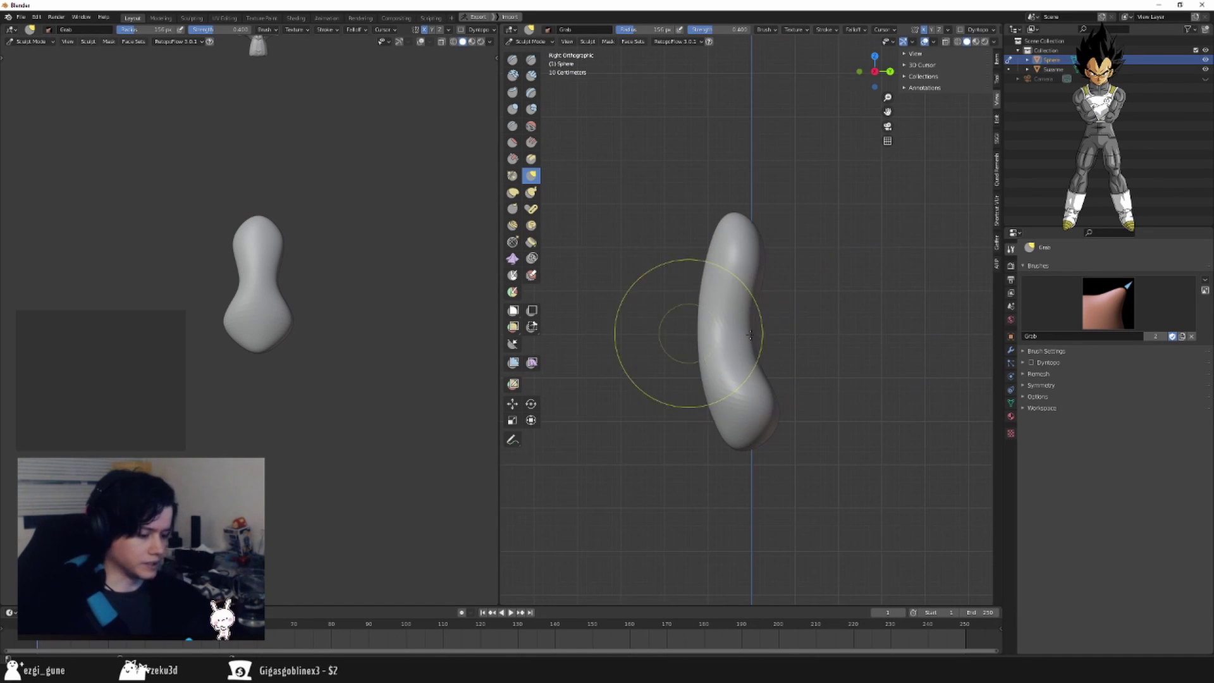
key("KP_1")
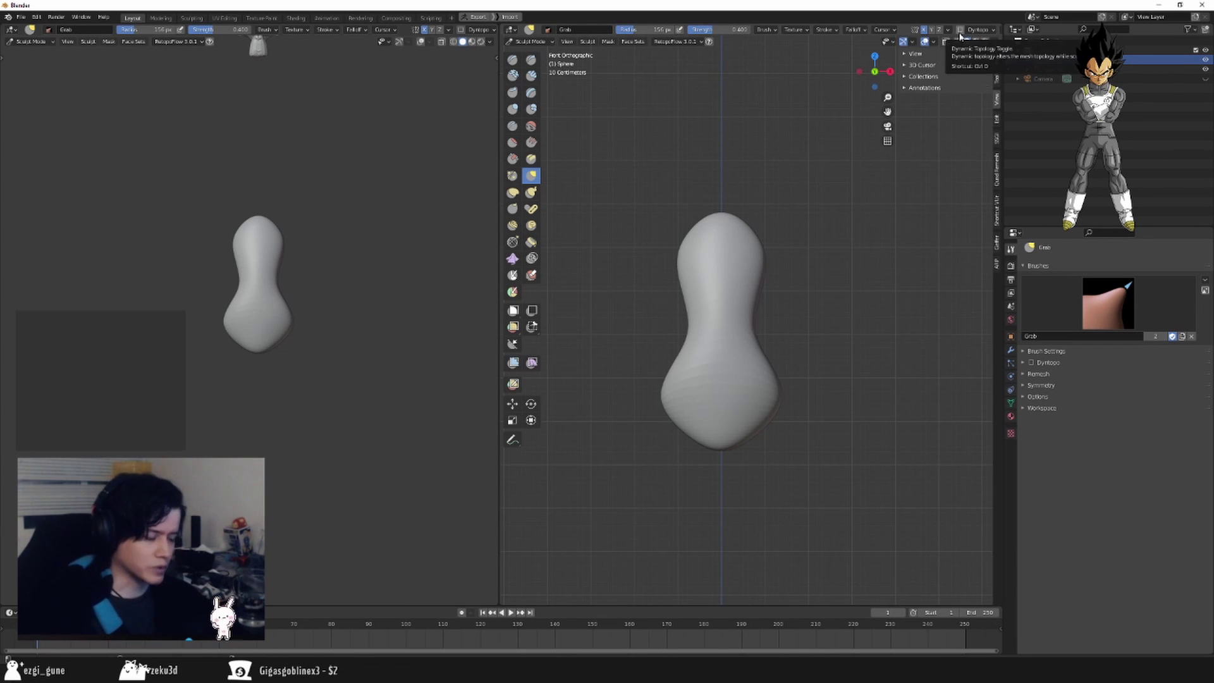
middle_click_drag(815, 253, 833, 242, "shift")
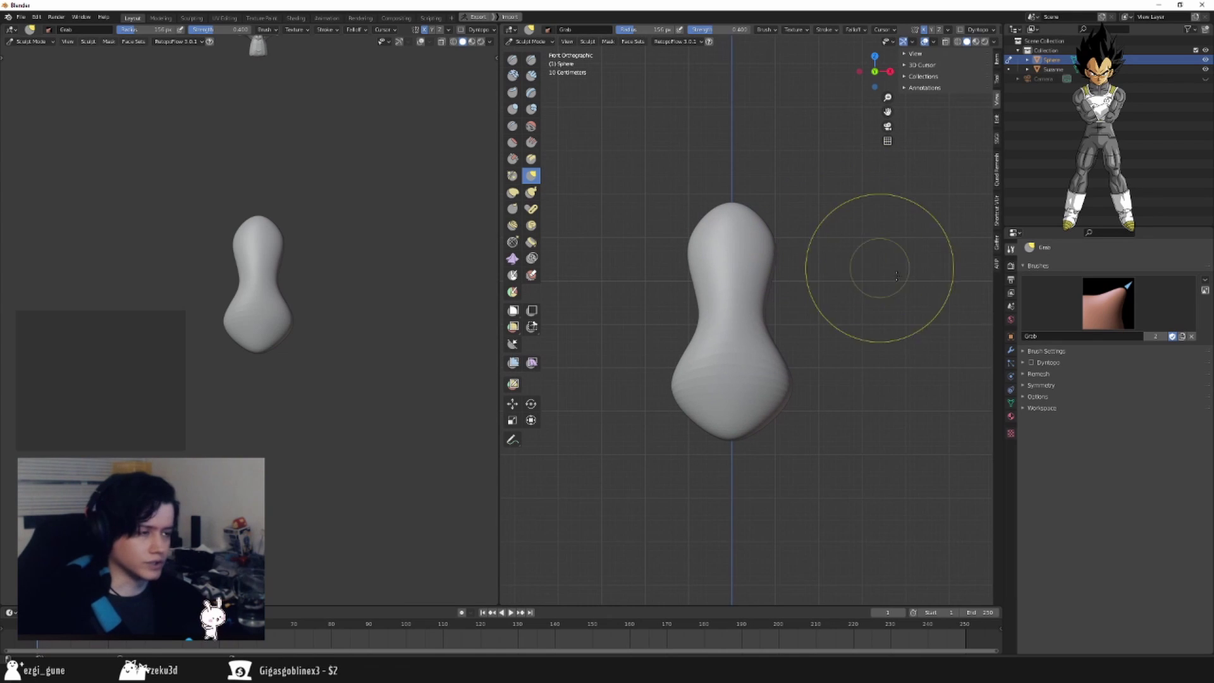
Expand the mesh's Remesh settings and place them above the vertex groups in the object data properties.
left_click(1010, 403)
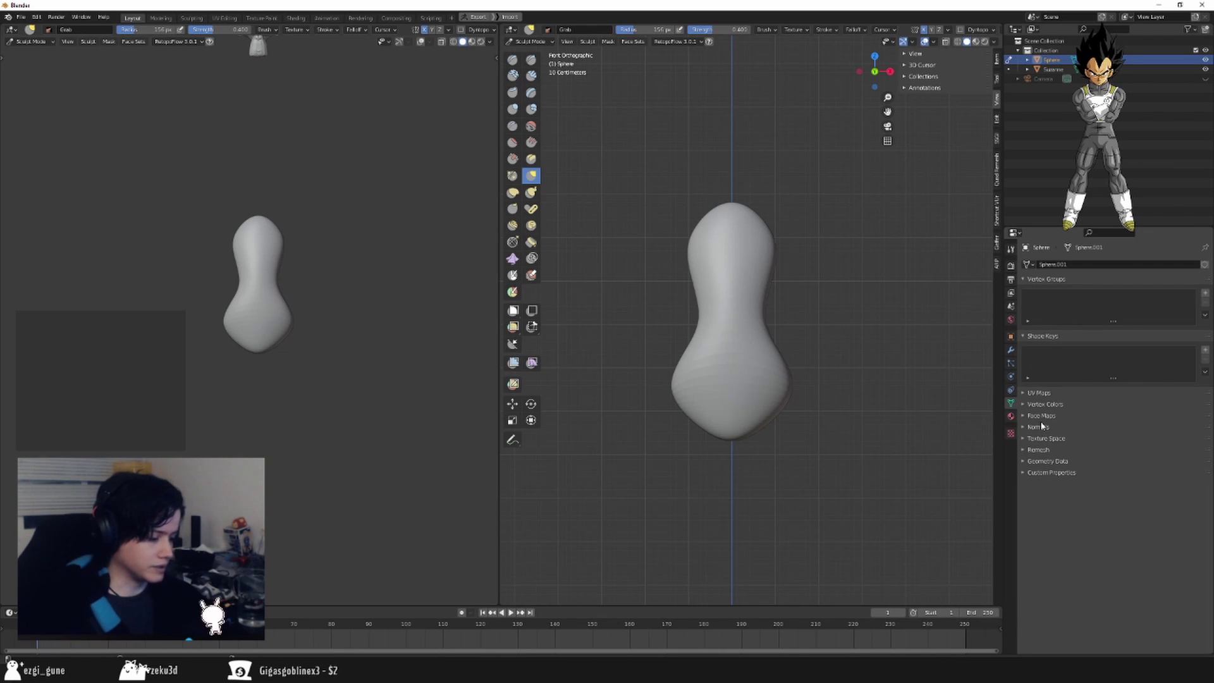
left_click(1027, 450)
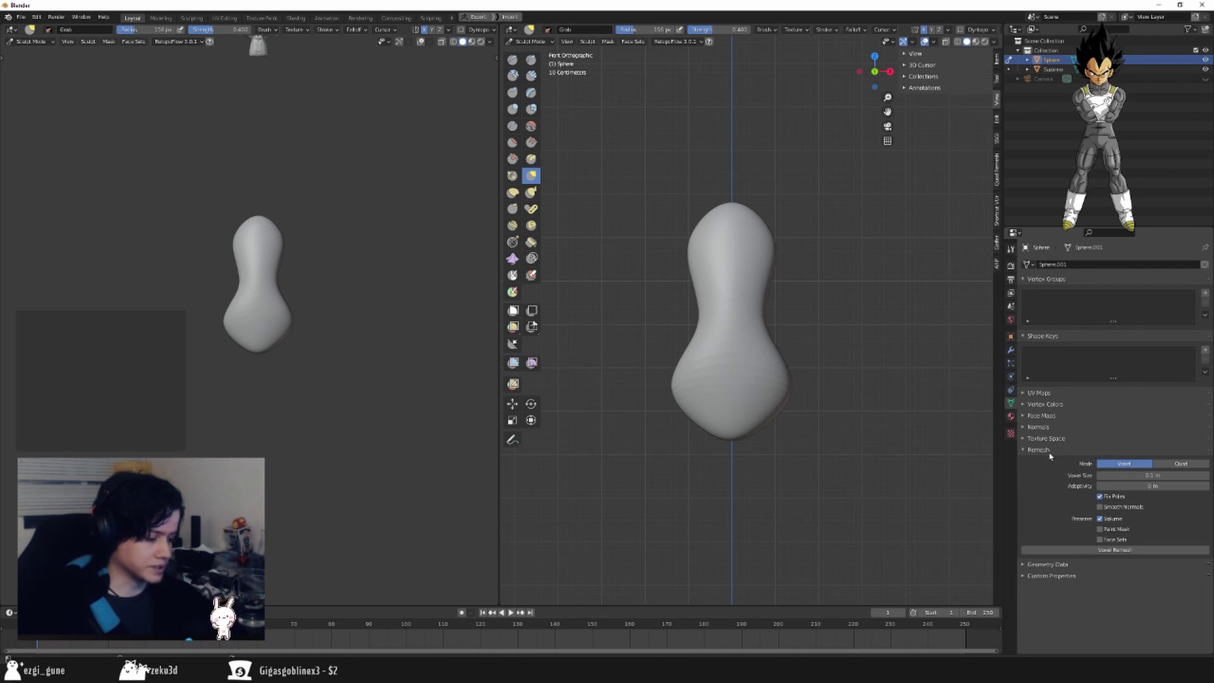
left_click_drag(1203, 449, 1125, 292)
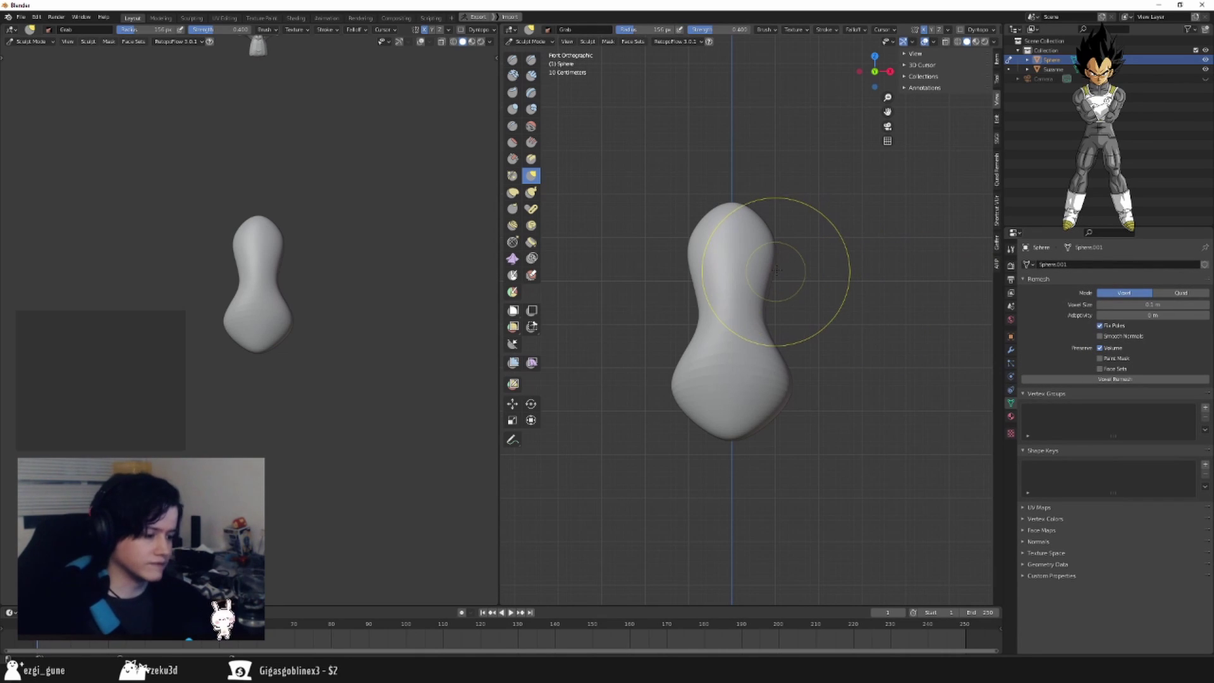
Start the Shortcut VUr overlay that displays input in the viewports.
left_click(997, 215)
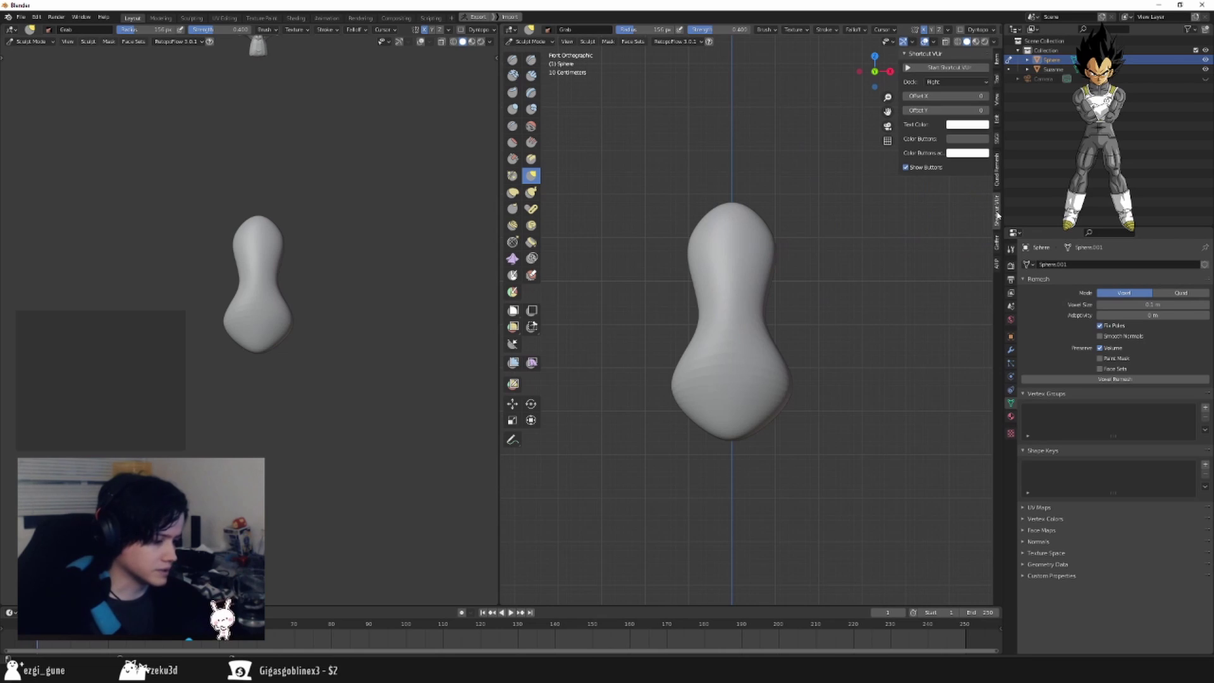
left_click(952, 67)
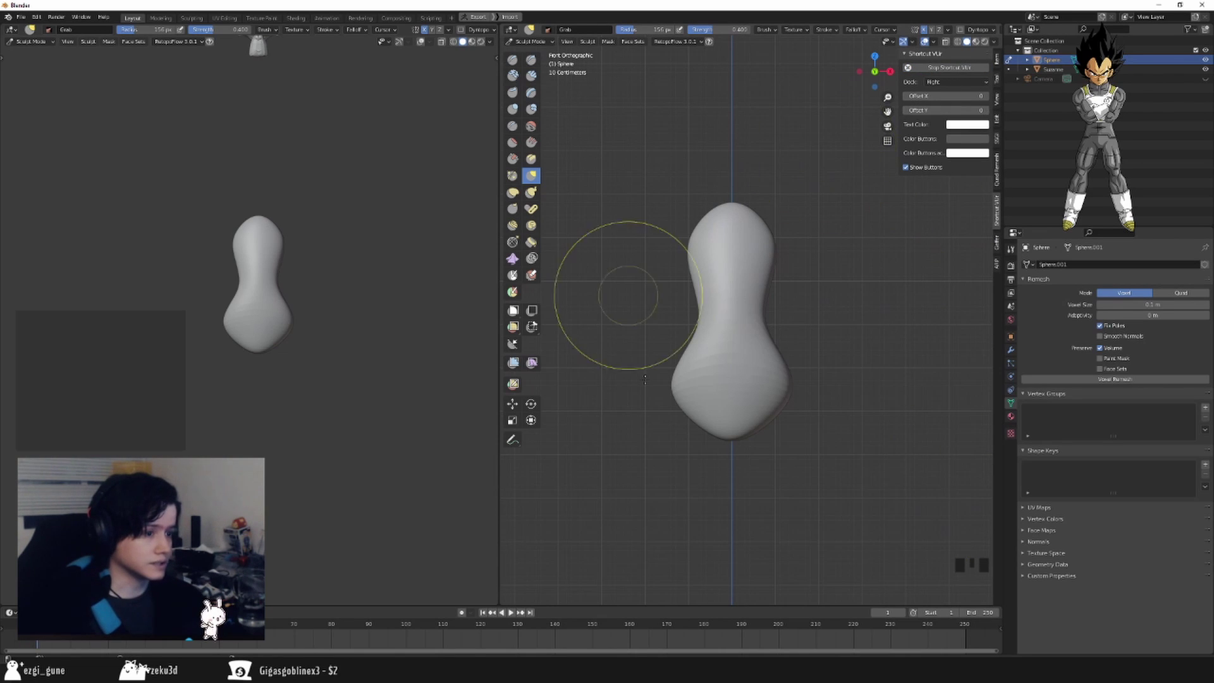
middle_click_drag(898, 347, 841, 310)
mouse_move(847, 309)
middle_mouse_down("alt")
mouse_move(819, 312)
mouse_move(820, 343)
mouse_move(727, 348)
middle_mouse_up("alt")
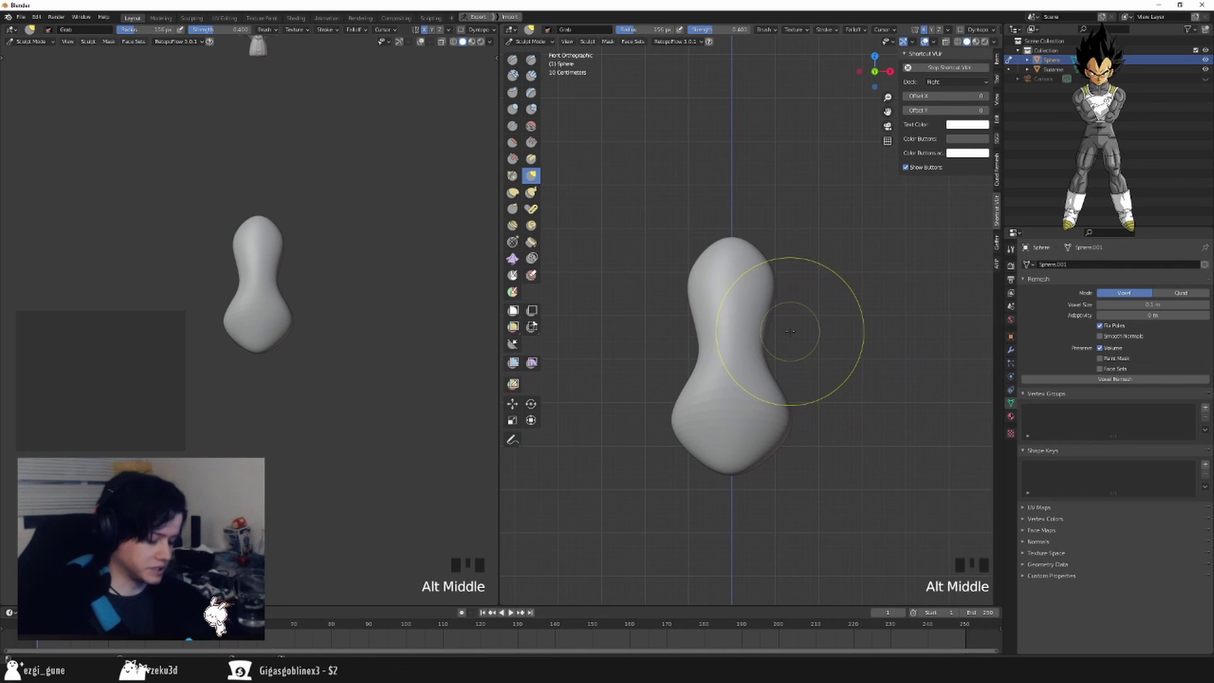
Adjust the voxel size to about 0.08 m and voxel-remesh the sculpted form.
key("shift+r")
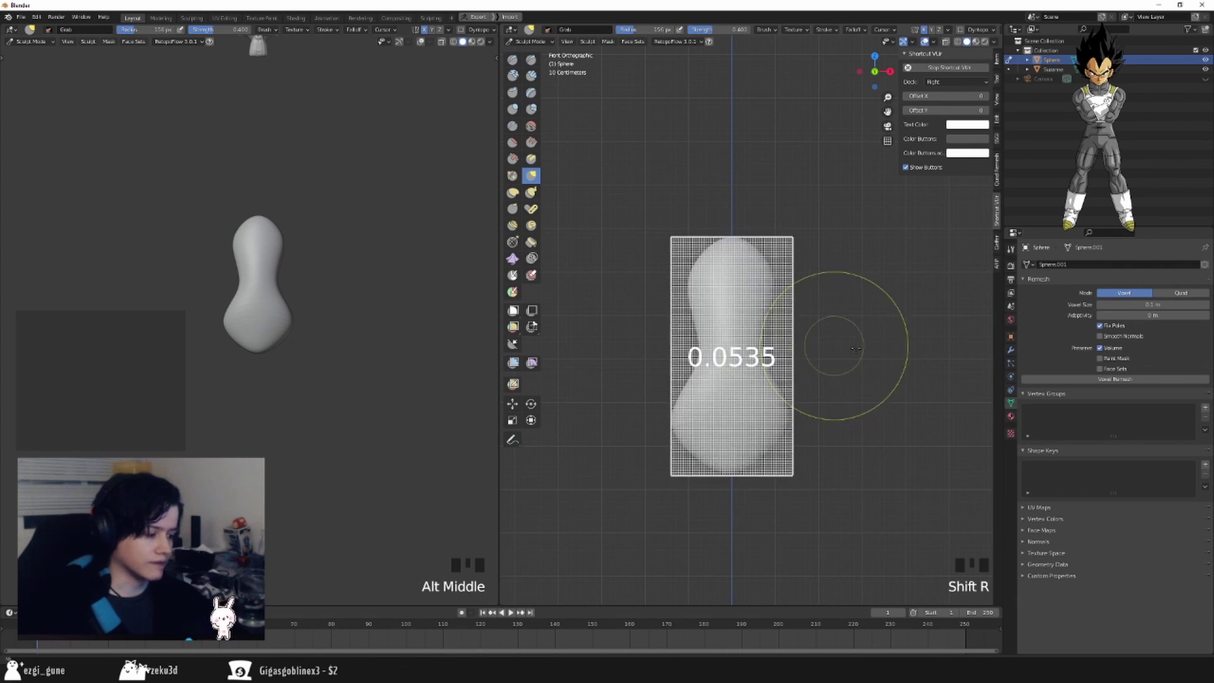
left_click(826, 356)
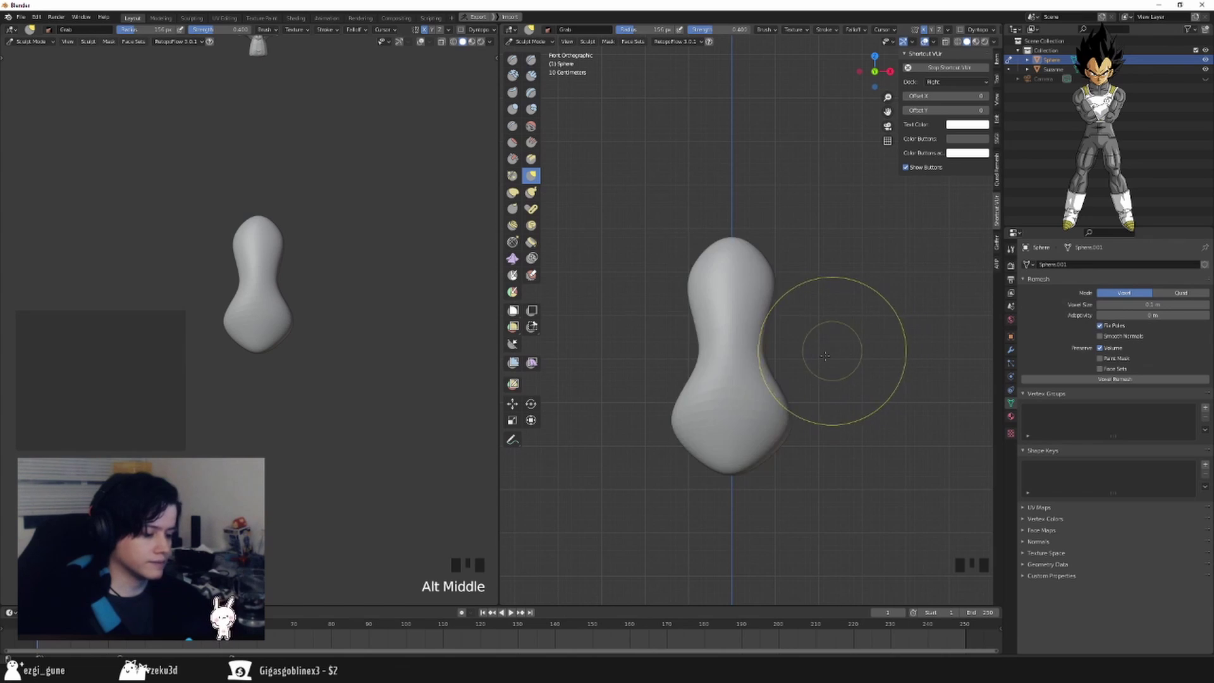
key("shift+r")
left_click(805, 366)
key("shift+r")
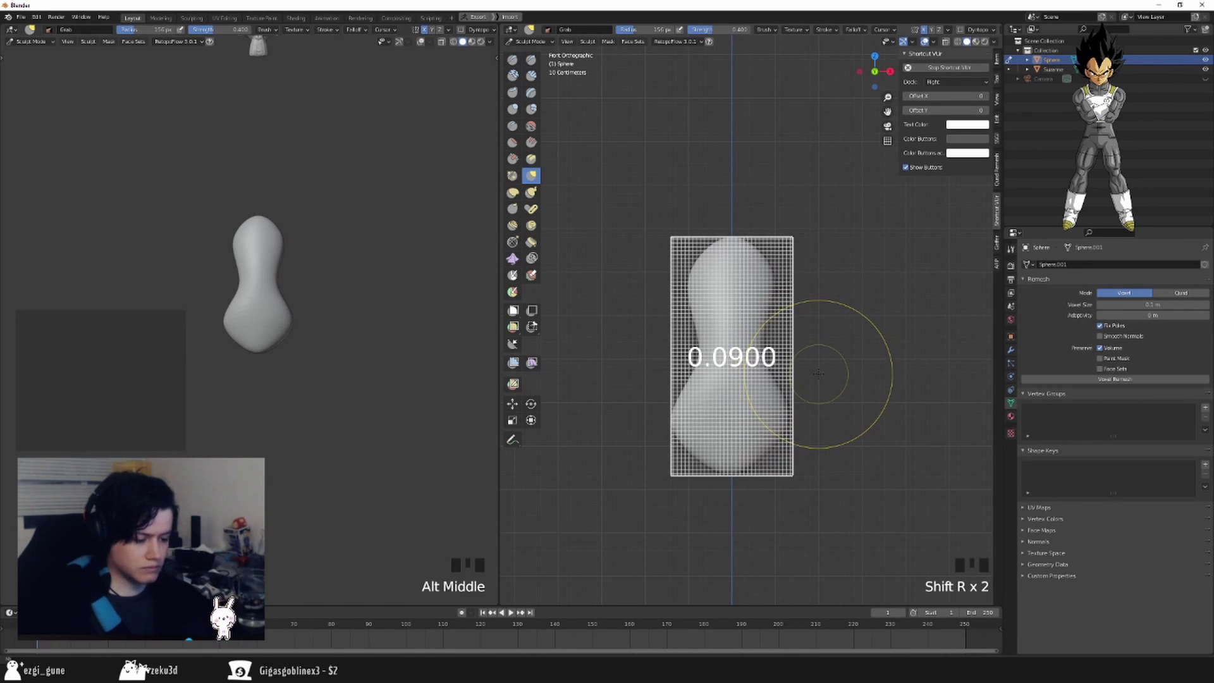
left_click(833, 375)
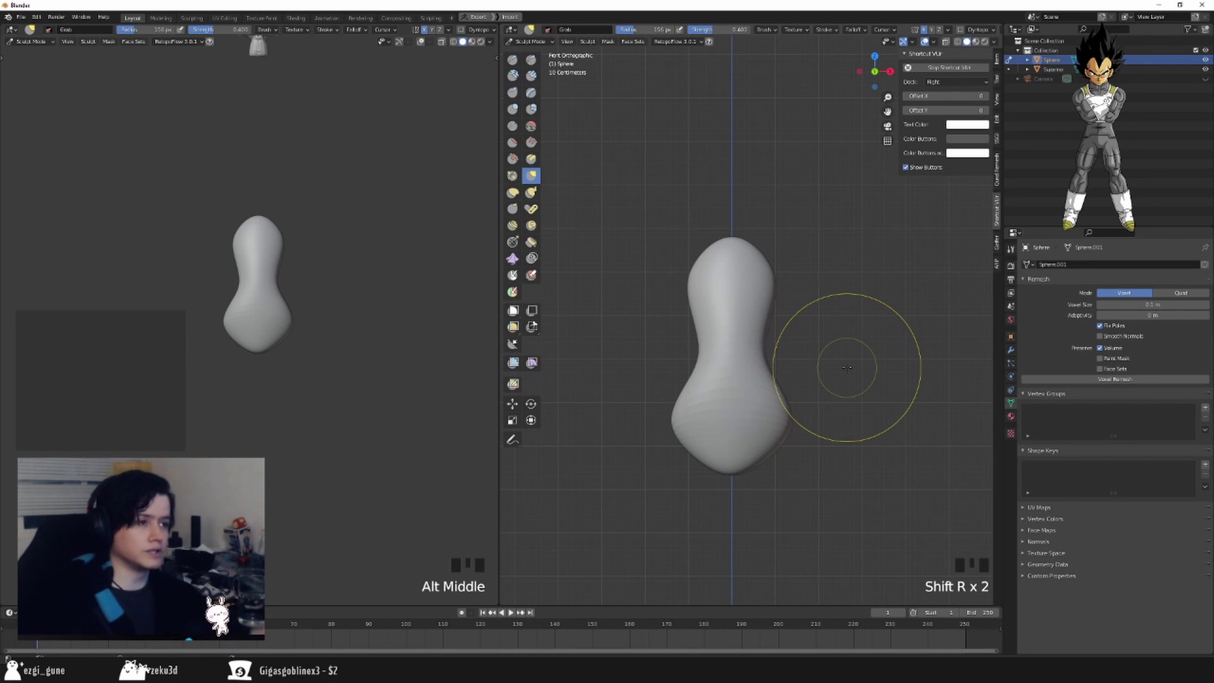
middle_click_drag(838, 364, 993, 6, "shift")
key("ctrl+r")
scroll(831, 373, "up", 2)
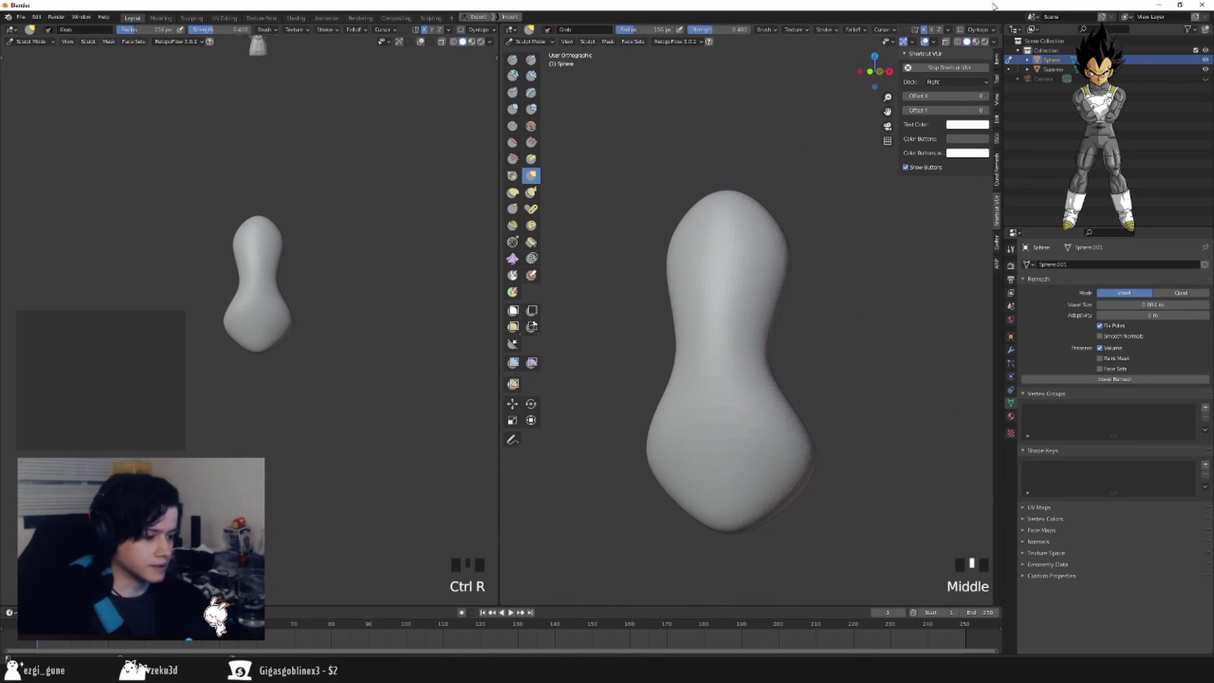
Display the wireframe overlay, raise its opacity and inspect the remeshed topology.
left_click(947, 30)
left_click(934, 41)
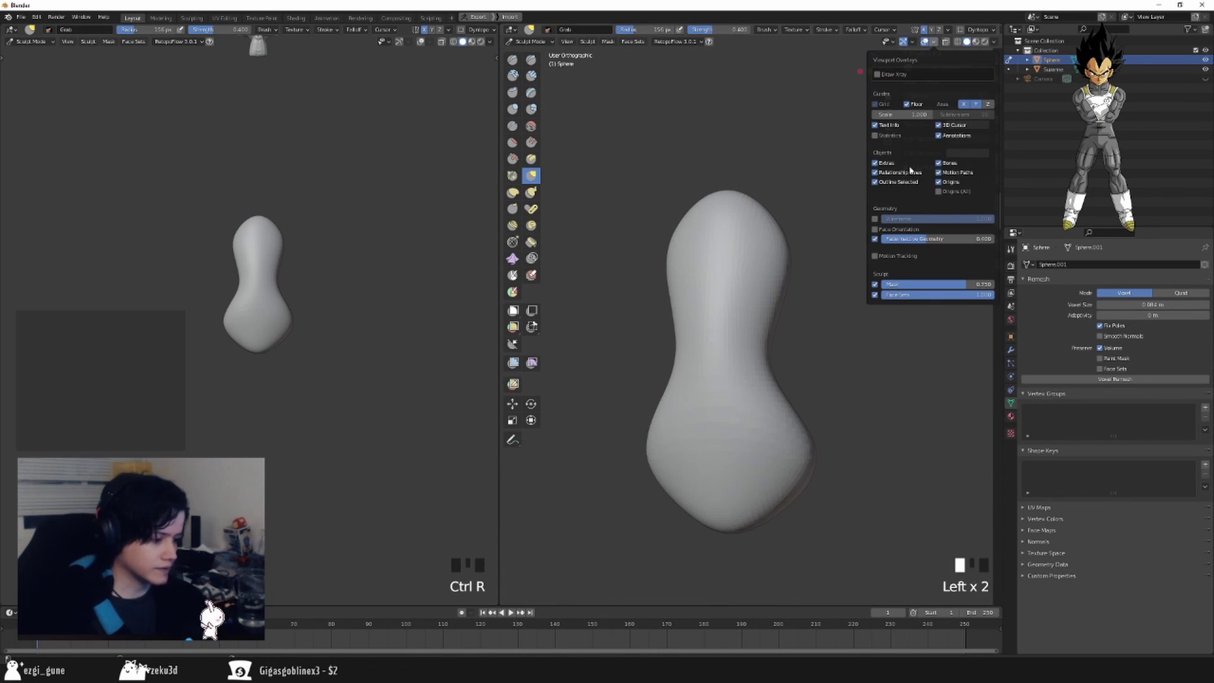
left_click(875, 219)
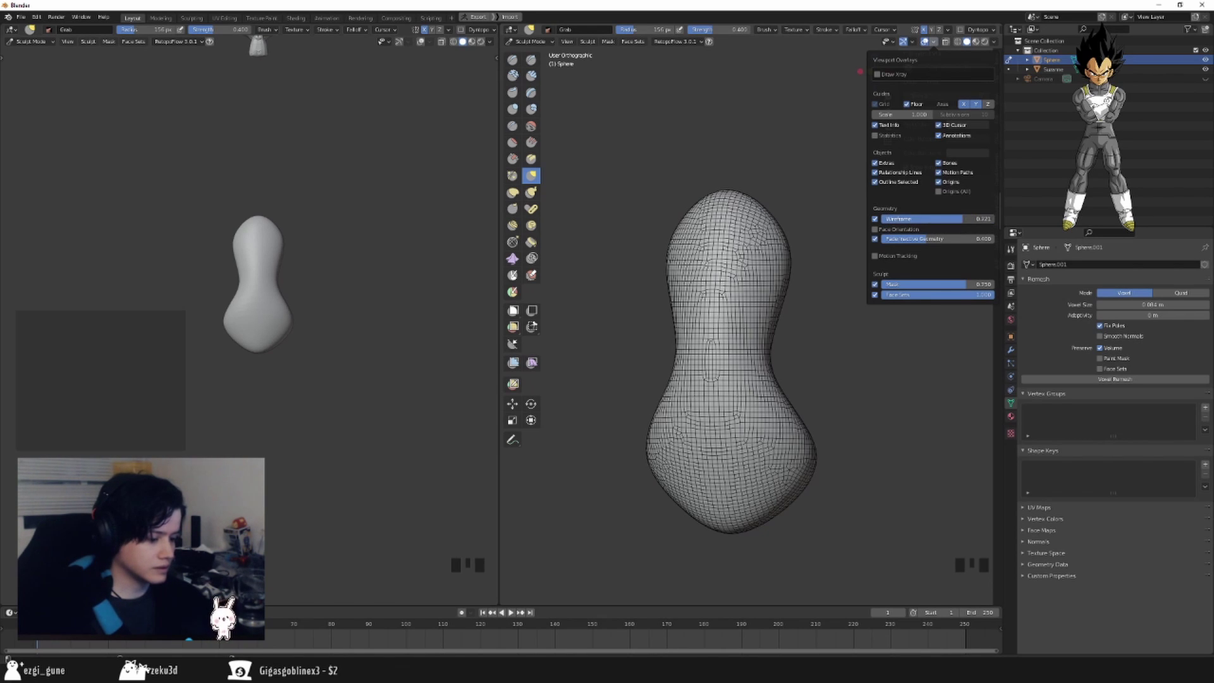
left_click_drag(962, 219, 994, 218)
middle_click_drag(817, 297, 847, 254)
scroll(847, 255, "up", 1)
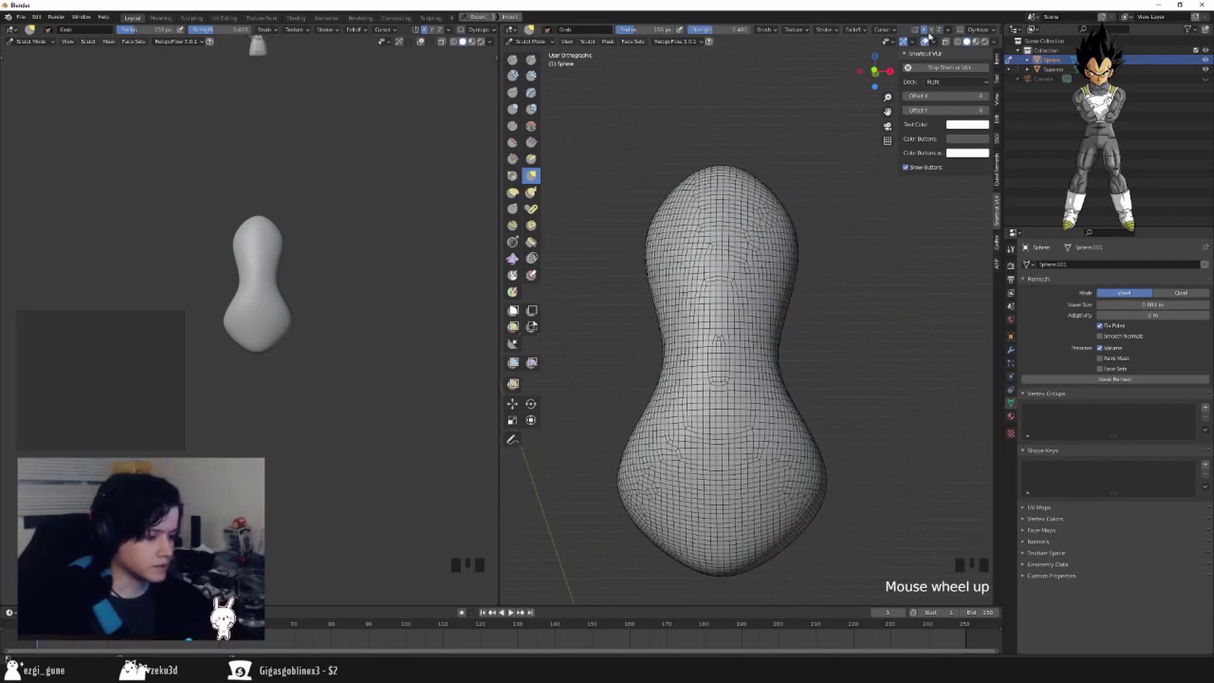
Check the symmetry settings and turn off the wireframe overlay in the viewport.
left_click(948, 30)
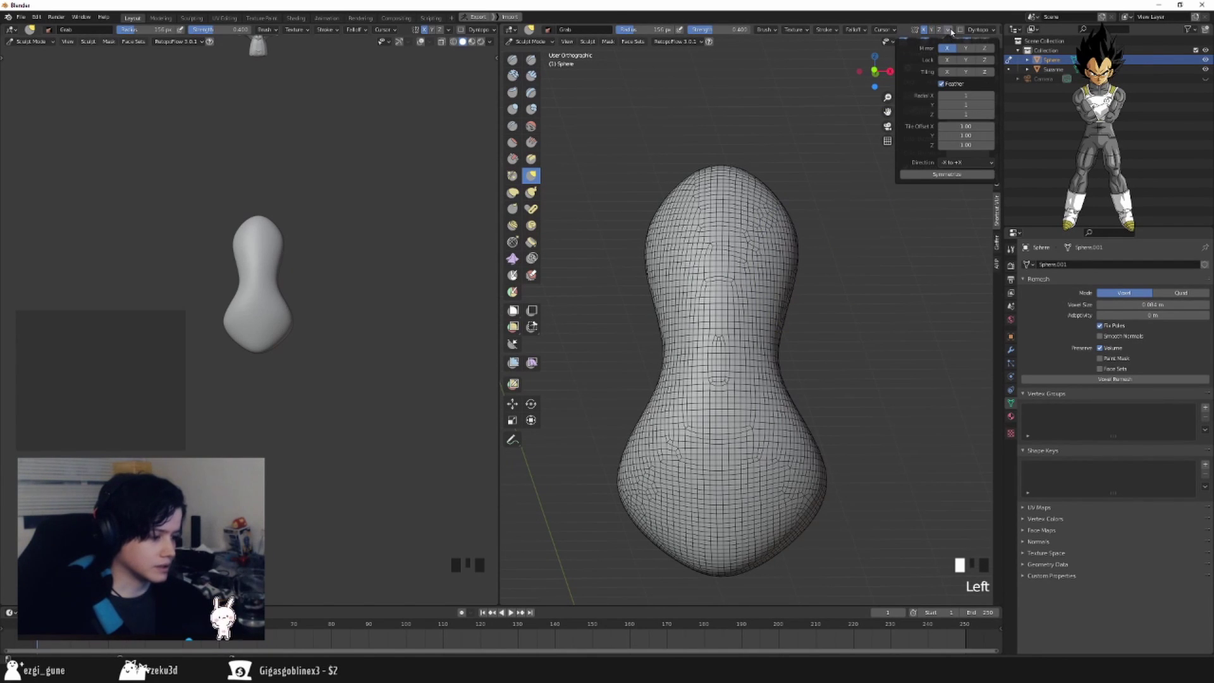
left_click(951, 30)
left_click(926, 42)
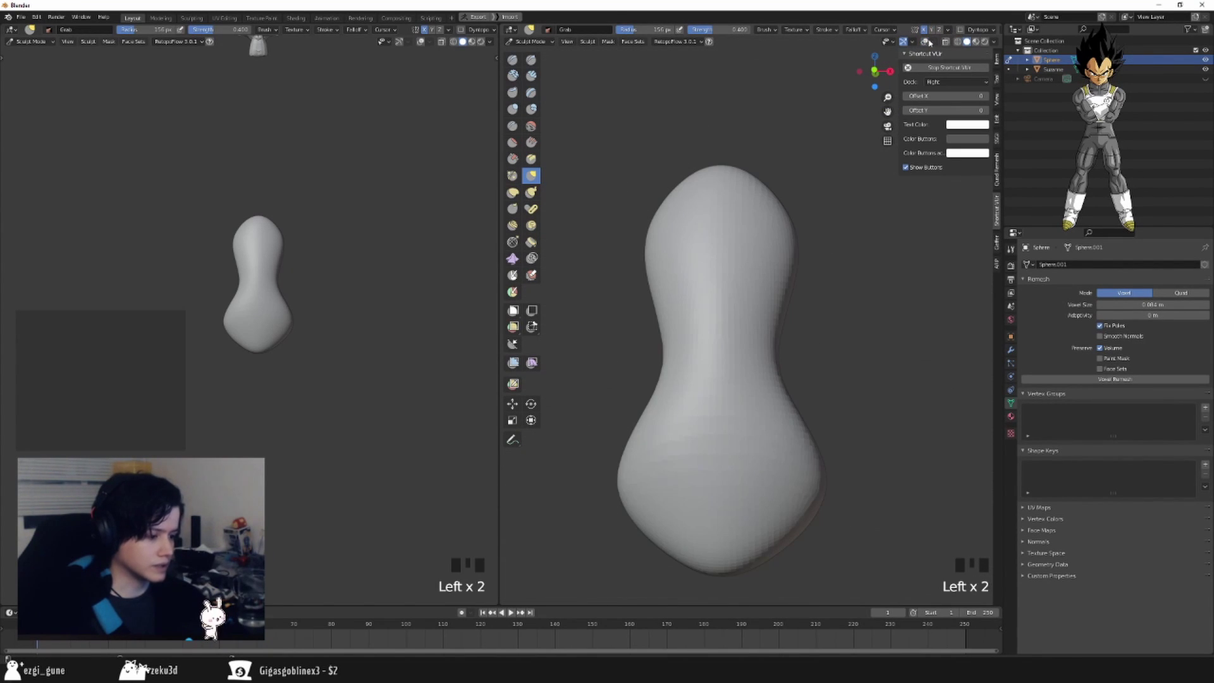
left_click(927, 42)
left_click(933, 41)
left_click(875, 219)
Bulge out symmetric buttocks on the back of the lower torso with the Blob brush.
middle_click_drag(701, 357, 713, 385, "alt")
key("f")
scroll(825, 294, "down", 2)
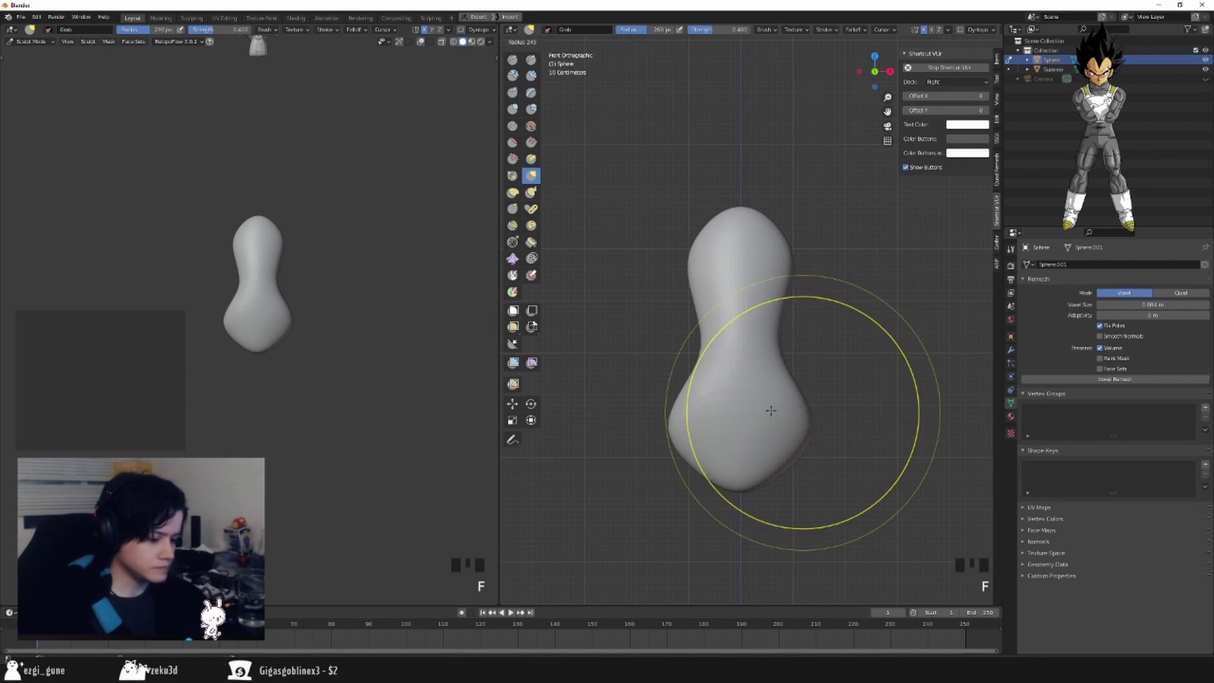
key("f")
left_click(792, 381)
middle_click_drag(792, 382, 649, 212, "alt")
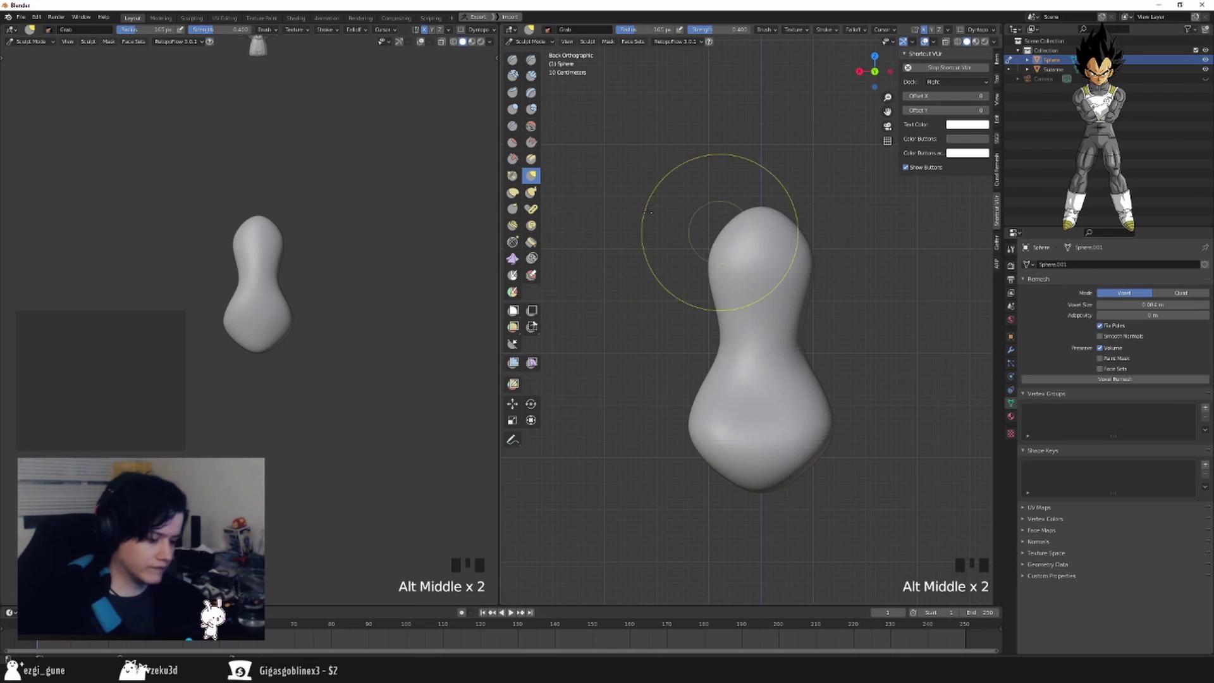
left_click(532, 109)
key("f")
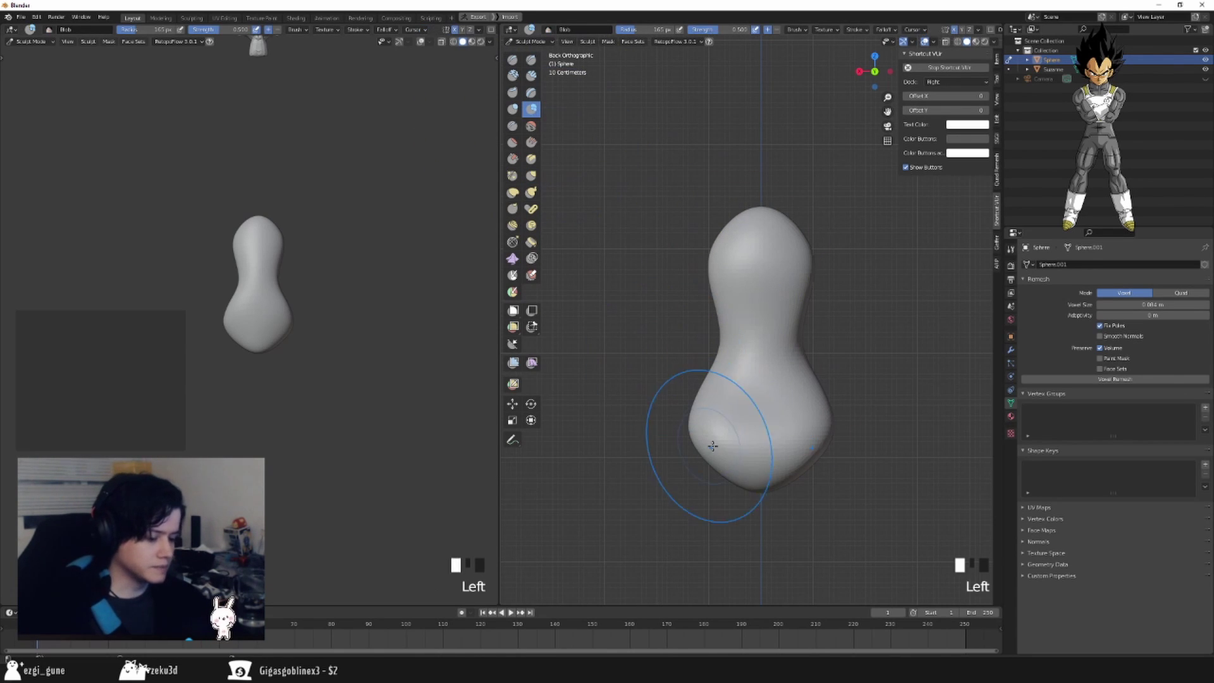
left_click(708, 427)
left_click_drag(708, 427, 709, 444)
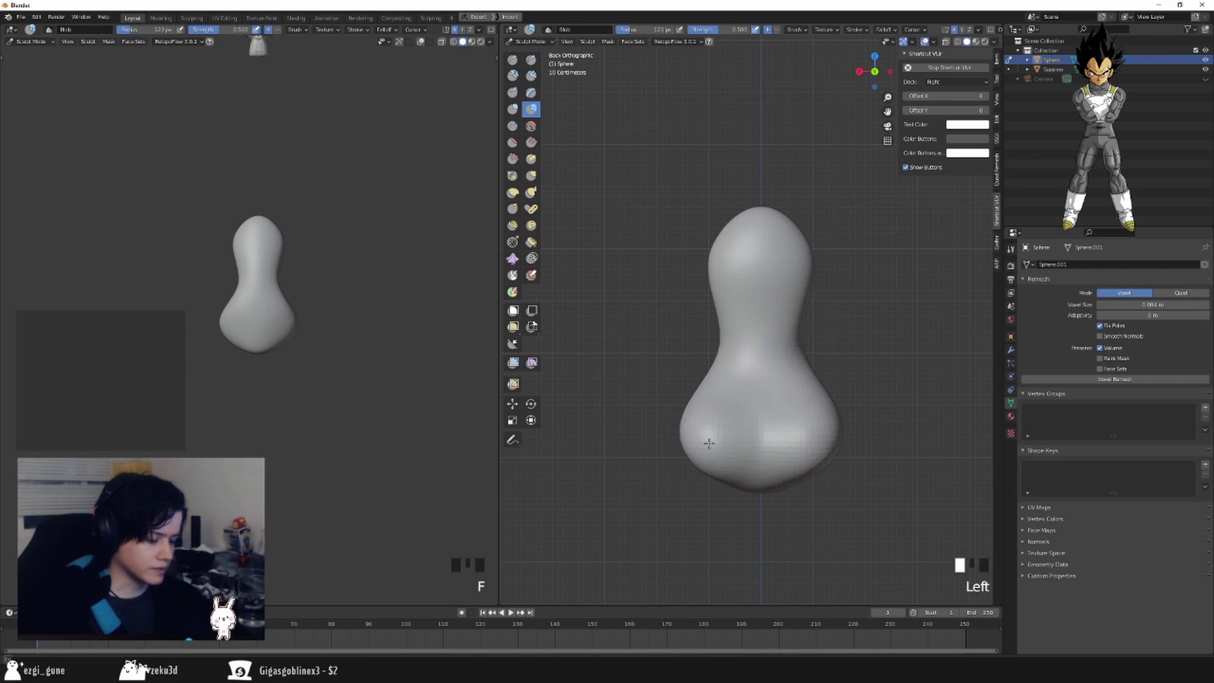
Reshape the buttocks' volume and depth from the side view with the Grab brush, adjusting the brush radius.
middle_click_drag(771, 442, 821, 442)
key("g")
key("f")
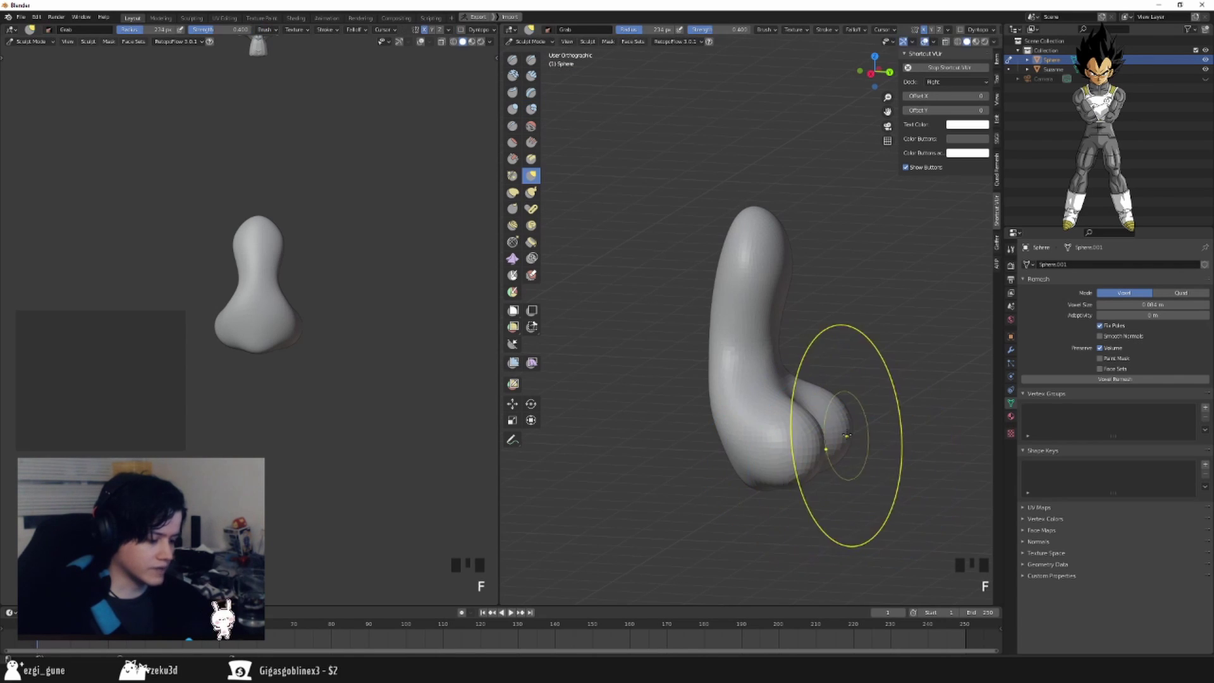
mouse_move(815, 439)
left_mouse_down()
mouse_move(777, 425)
mouse_move(802, 447)
mouse_move(809, 438)
left_mouse_up()
left_click_drag(809, 438, 822, 433)
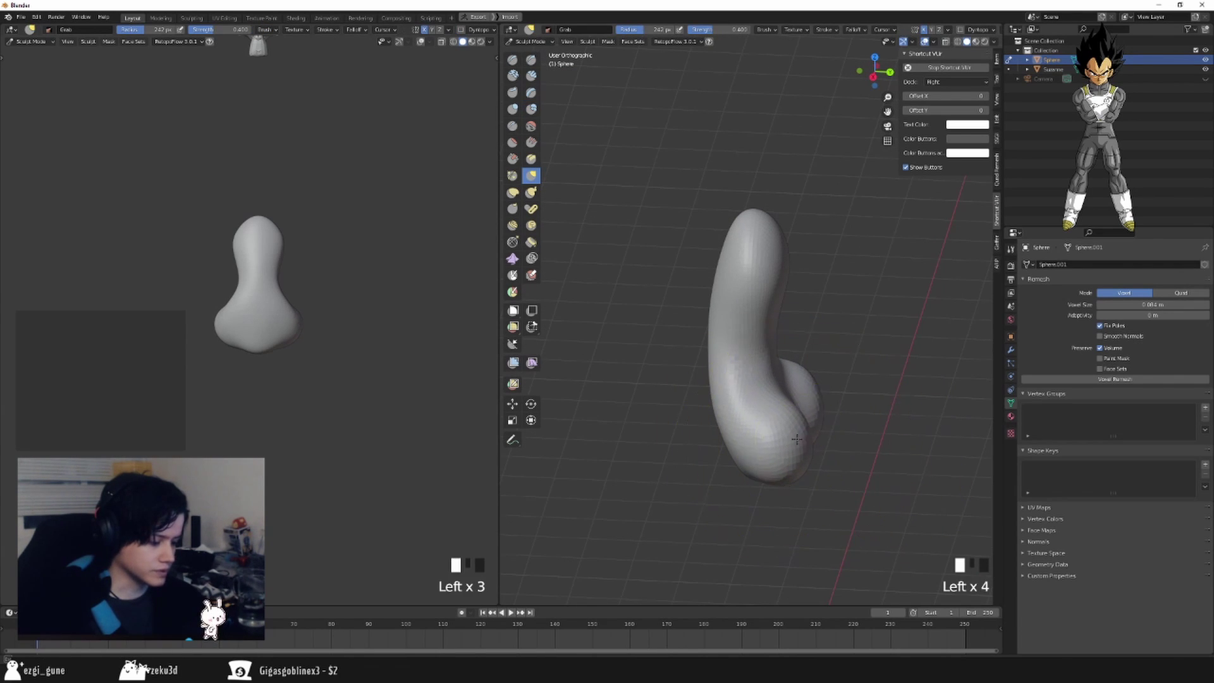
middle_click_drag(853, 430, 868, 424, "alt")
left_click_drag(813, 455, 803, 454)
left_click_drag(806, 460, 795, 465)
key("f")
left_click(808, 492)
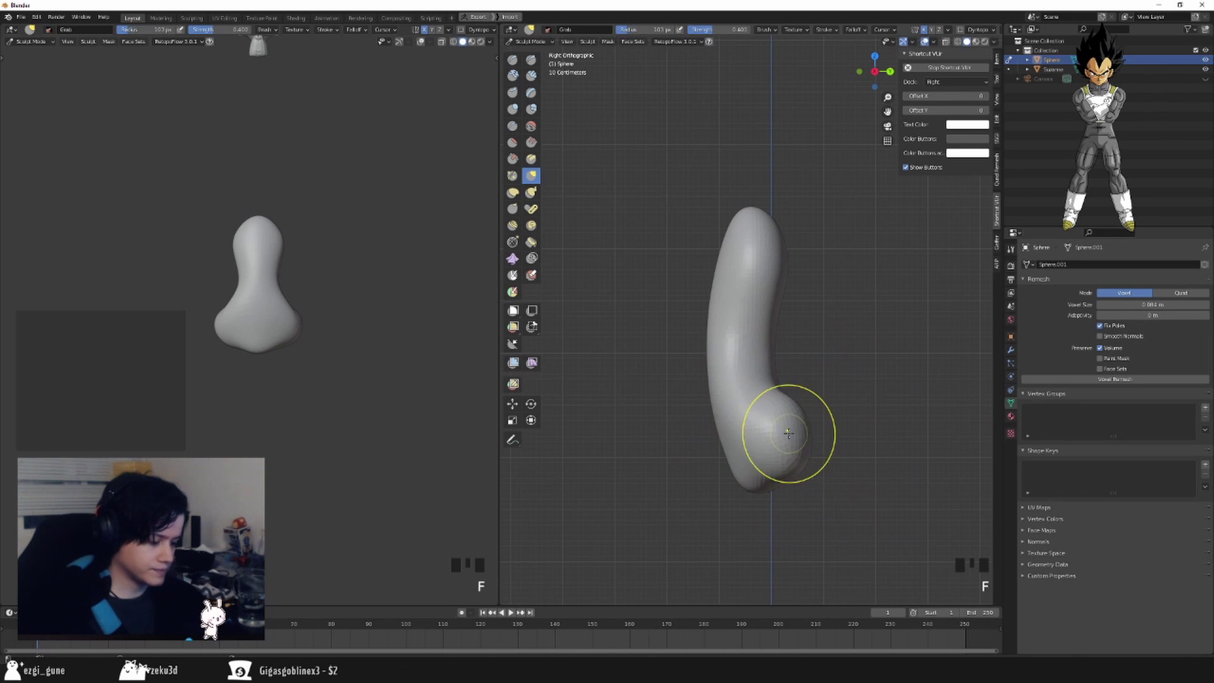
Smooth the transition from the waist into the buttocks on the back of the torso.
middle_click_drag(818, 368, 733, 373)
key("f")
left_click(723, 366)
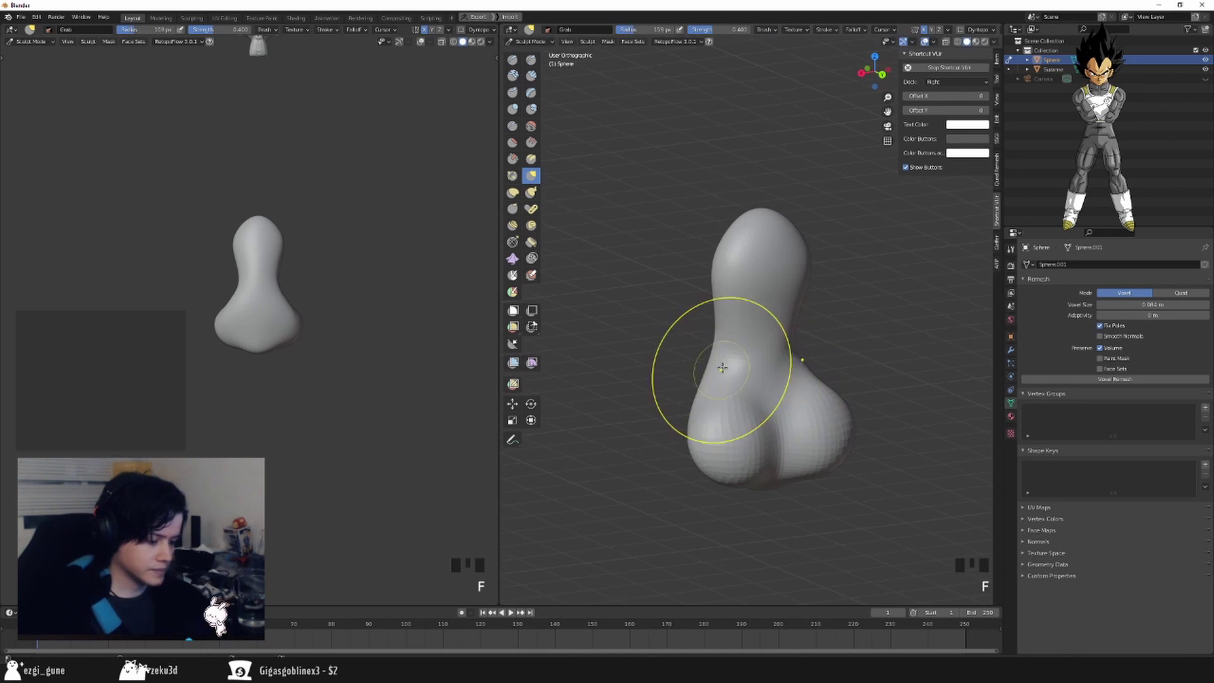
left_click_drag(722, 373, 726, 400, "shift")
left_click_drag(721, 385, 729, 398, "shift")
Pull the hips and buttocks into shape from the back view with an enlarged Grab brush.
middle_click_drag(775, 383, 691, 369, "alt")
key("f")
left_click(817, 385)
middle_click_drag(817, 385, 853, 410, "alt")
key("f")
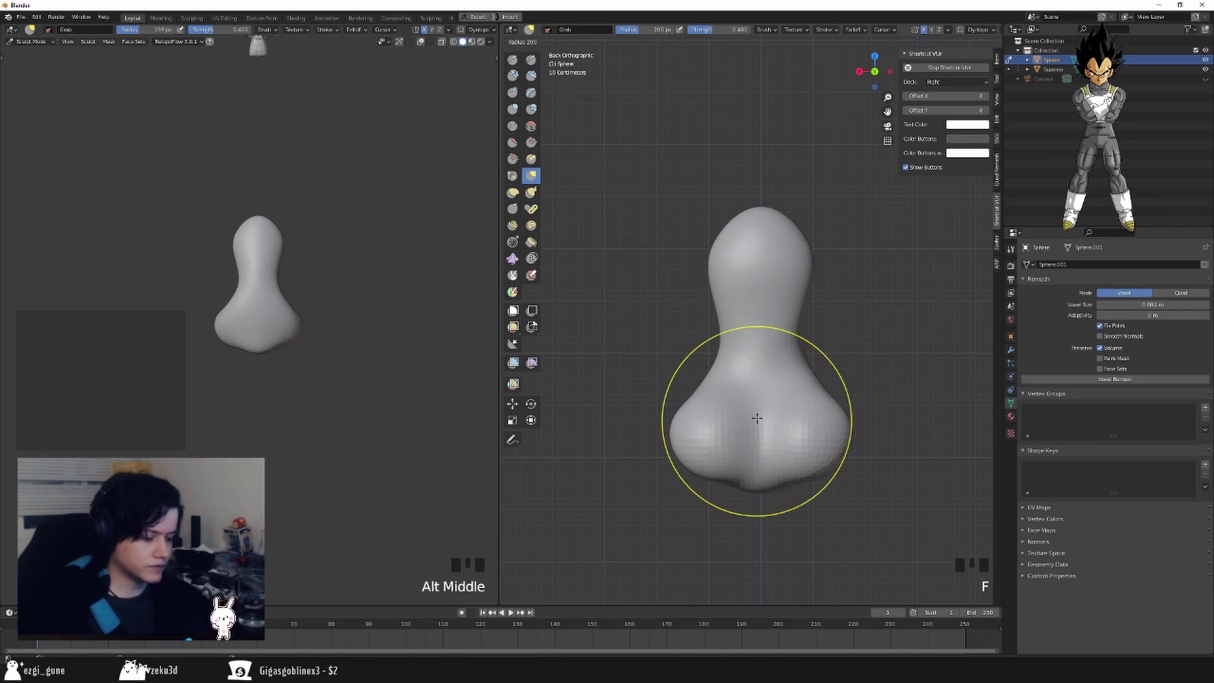
left_click(854, 419)
mouse_move(702, 419)
left_mouse_down()
mouse_move(713, 436)
mouse_move(699, 433)
left_mouse_up()
Push the buttocks slightly upward and inward from the side view with the Grab brush.
mouse_move(719, 403)
middle_mouse_down("alt")
mouse_move(764, 401)
mouse_move(813, 441)
middle_mouse_up("alt")
key("f")
left_click(814, 442)
left_click_drag(824, 434, 818, 421)
mouse_move(841, 407)
middle_mouse_down("alt")
mouse_move(785, 410)
mouse_move(691, 367)
middle_mouse_up("alt")
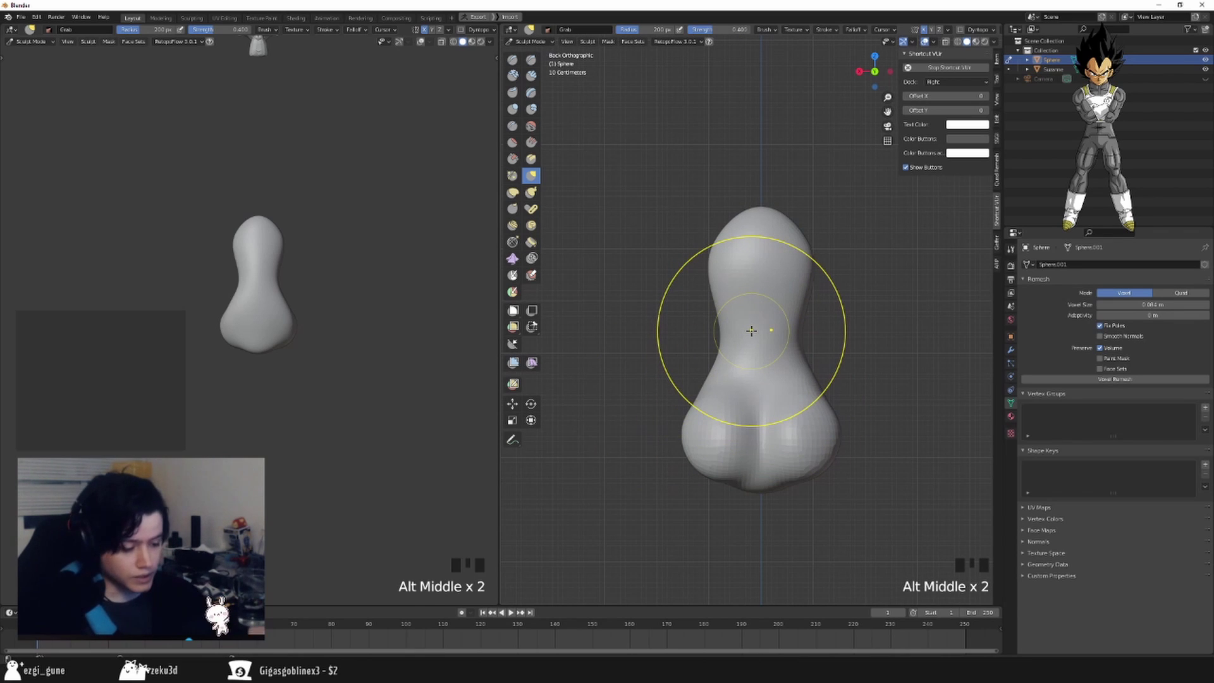
Carve creases into the sides of the waist with the Crease brush and smooth them.
mouse_move(777, 368)
middle_mouse_down()
mouse_move(764, 380)
mouse_move(849, 420)
mouse_move(841, 402)
mouse_move(902, 393)
middle_mouse_up()
key("f")
left_click(513, 128)
key("f")
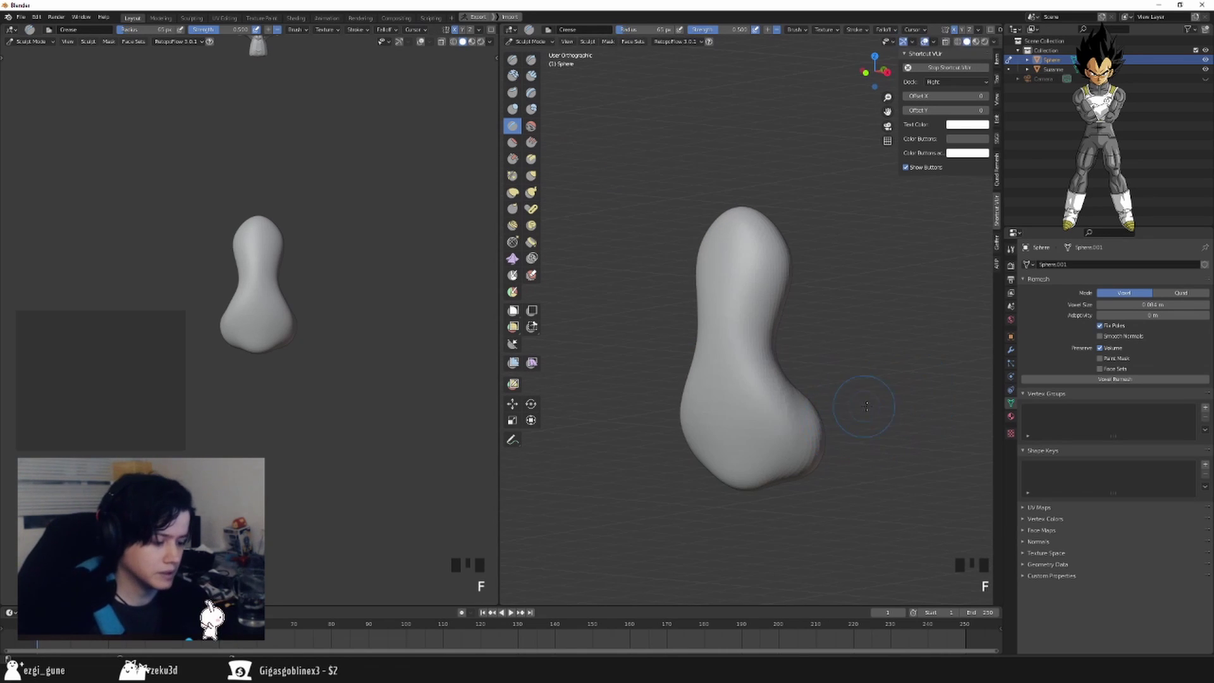
left_click(778, 347)
middle_click_drag(777, 347, 782, 347)
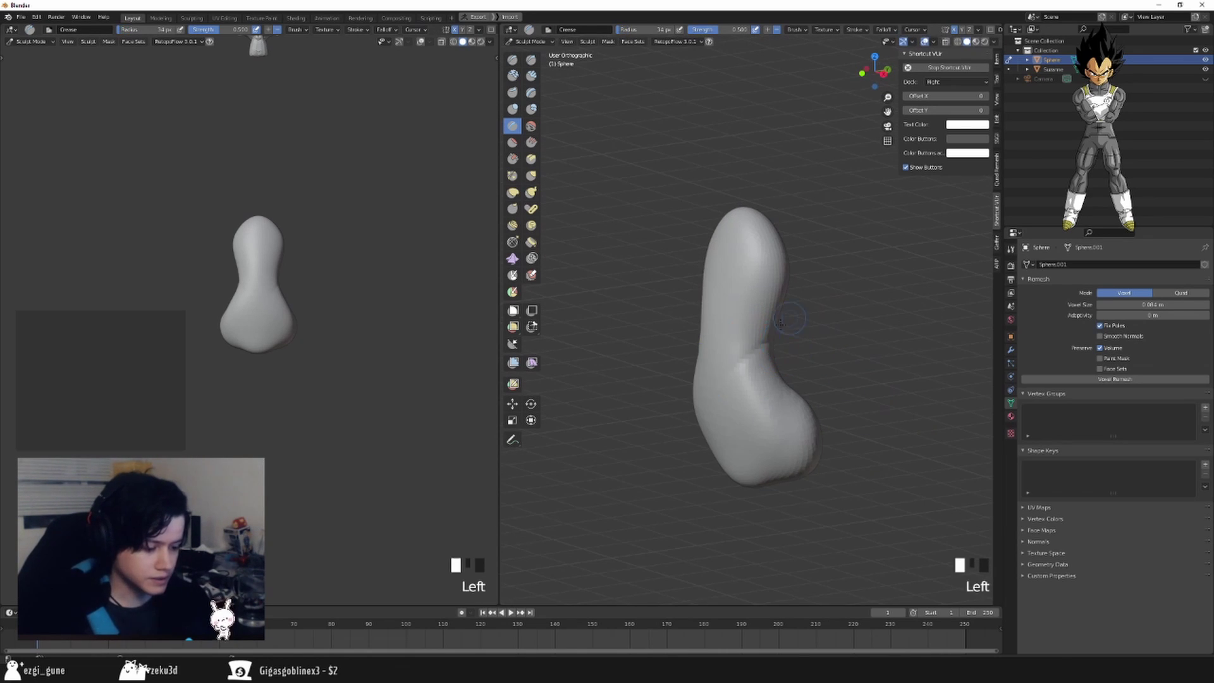
middle_click_drag(702, 403, 755, 373)
left_click_drag(756, 373, 775, 327, "shift")
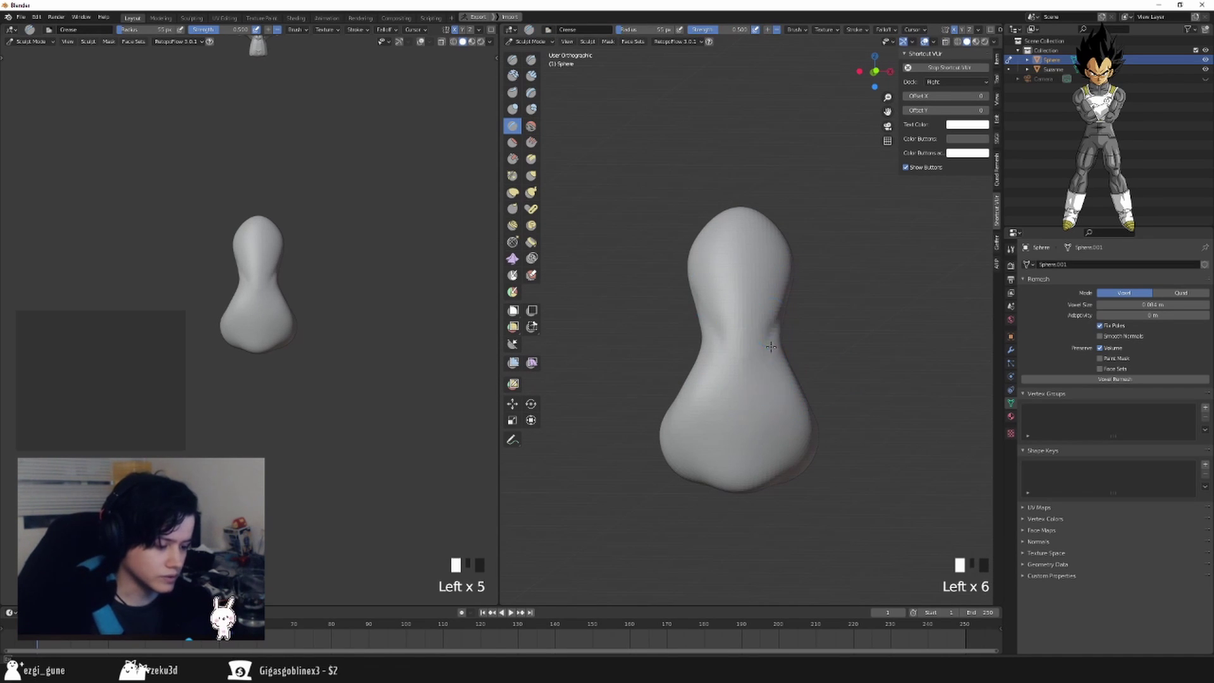
Carve the two groin creases between the pelvis and the thighs on the front with the Crease brush.
mouse_move(733, 405)
left_mouse_down()
mouse_move(732, 474)
mouse_move(696, 428)
left_mouse_up()
middle_click_drag(696, 428, 806, 430)
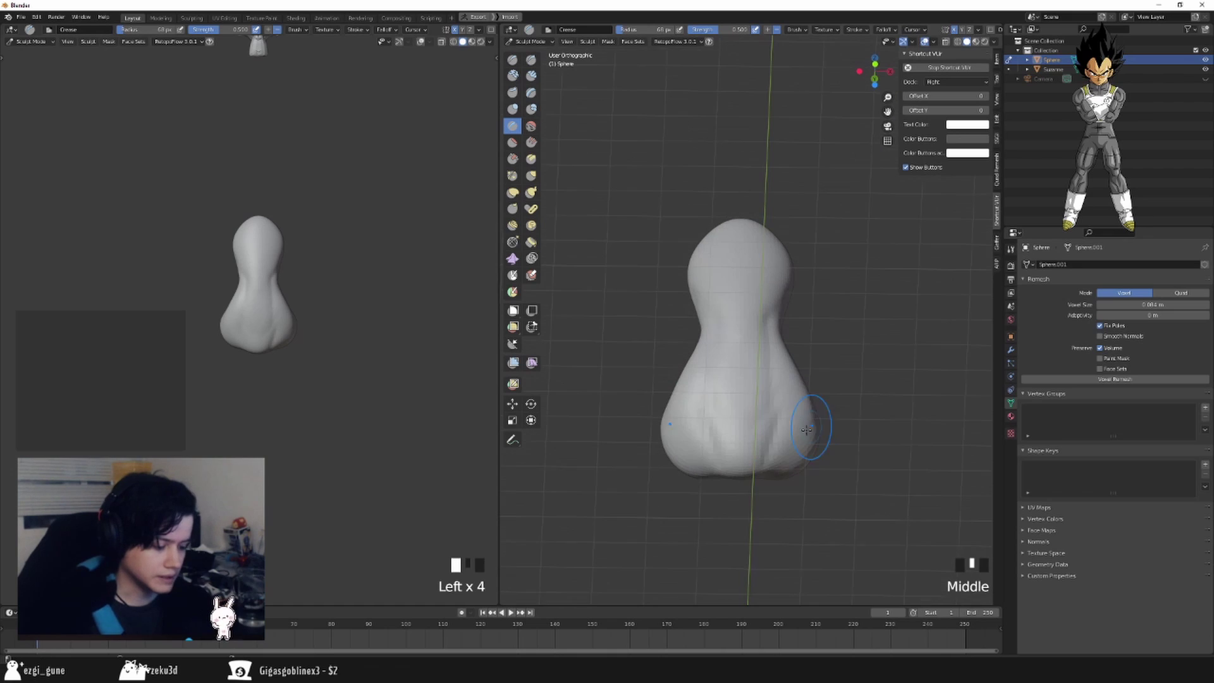
key("f")
left_click(778, 412)
middle_click_drag(772, 486, 819, 434)
key("f")
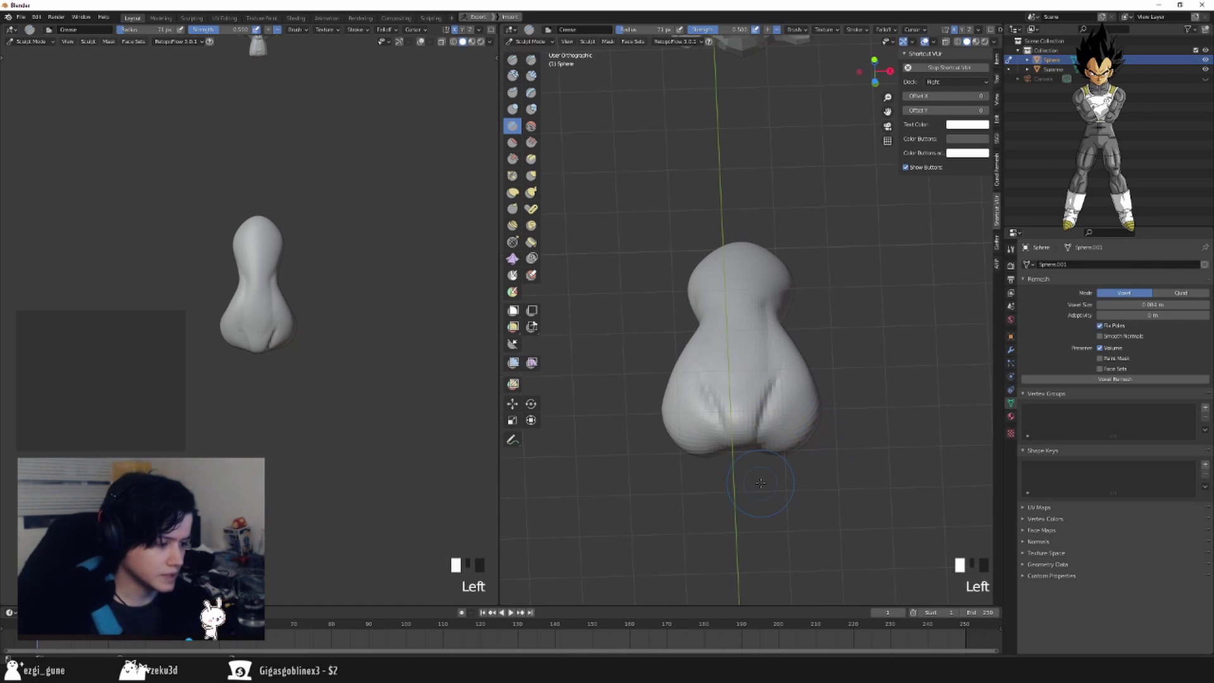
Turn off the floor grid and the Y axis line in the viewport overlays.
left_click(933, 41)
left_click(906, 103)
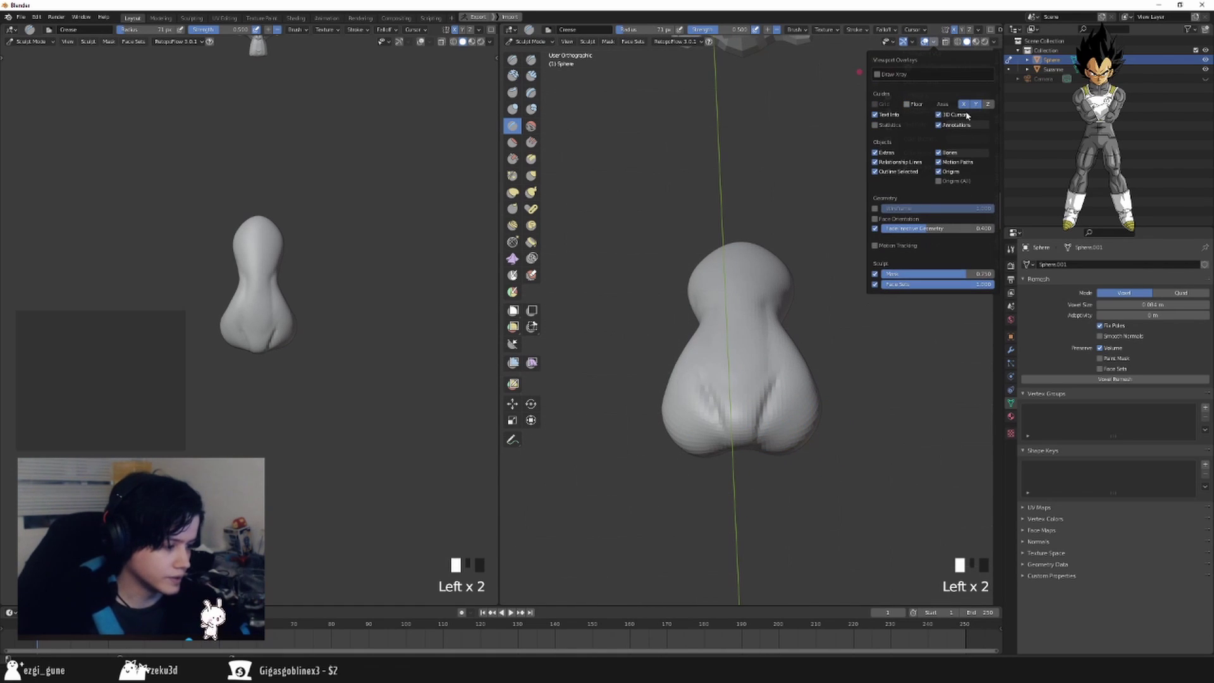
left_click(977, 105)
Deepen the groin creases from below with a larger Crease brush.
mouse_move(853, 379)
middle_mouse_down()
mouse_move(862, 447)
mouse_move(794, 455)
middle_mouse_up()
key("f")
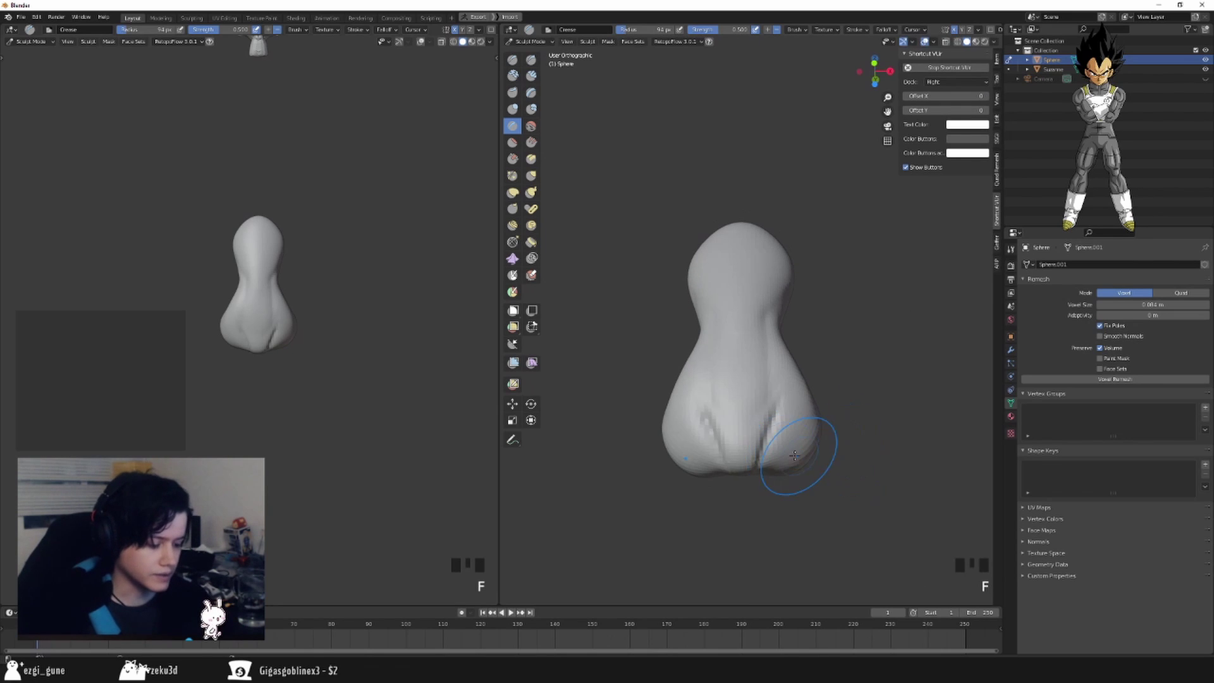
middle_click_drag(757, 505, 761, 422)
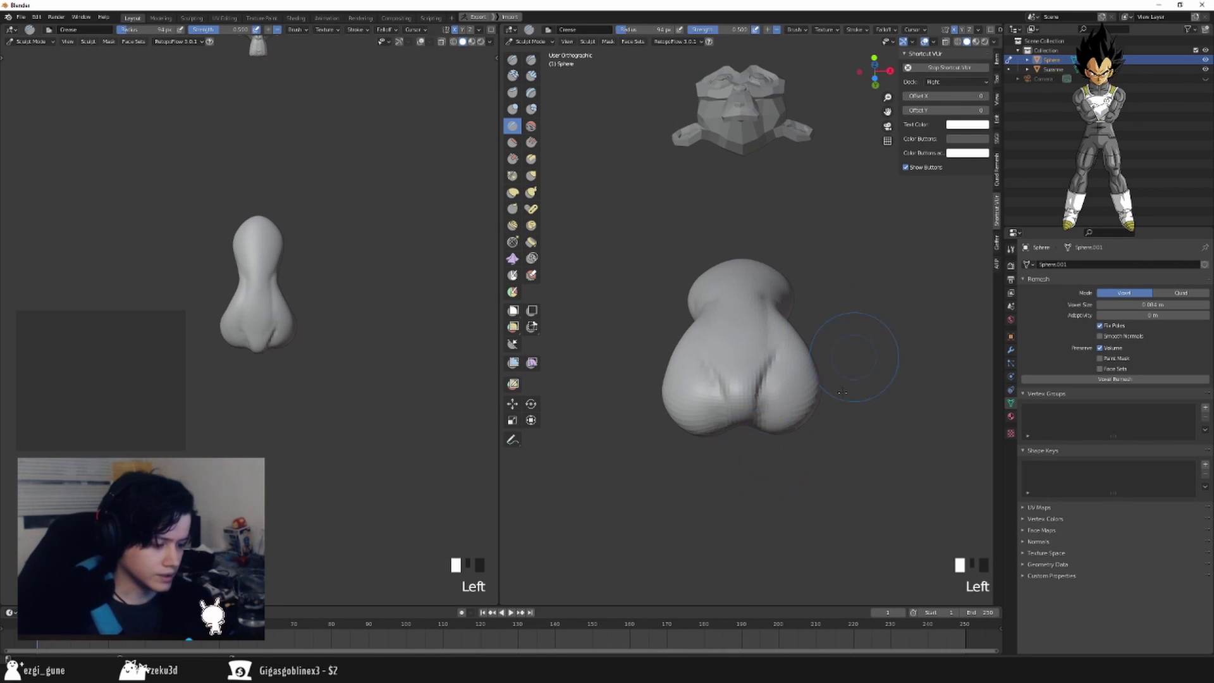
middle_click_drag(842, 392, 841, 401)
Switch to Object Mode and move the monkey head down along the Z axis to just above the torso.
scroll(829, 323, "down", 6)
middle_click_drag(827, 320, 812, 320, "alt")
key("ctrl+Tab")
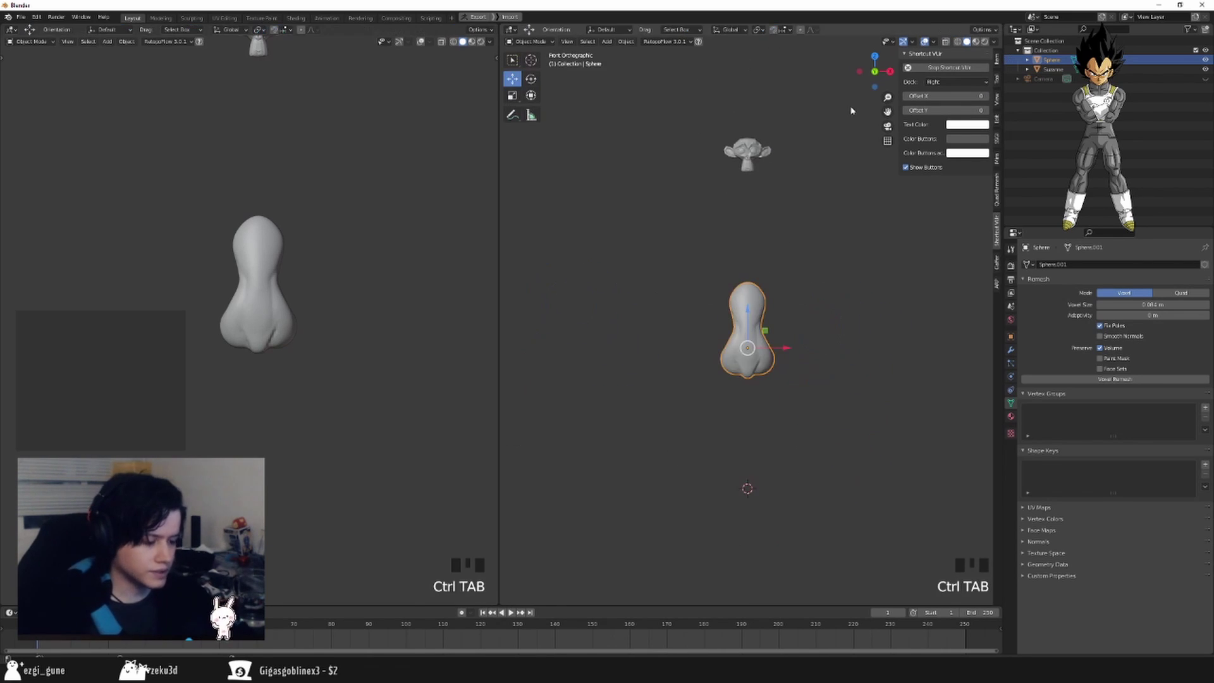
left_click(747, 151)
key("g")
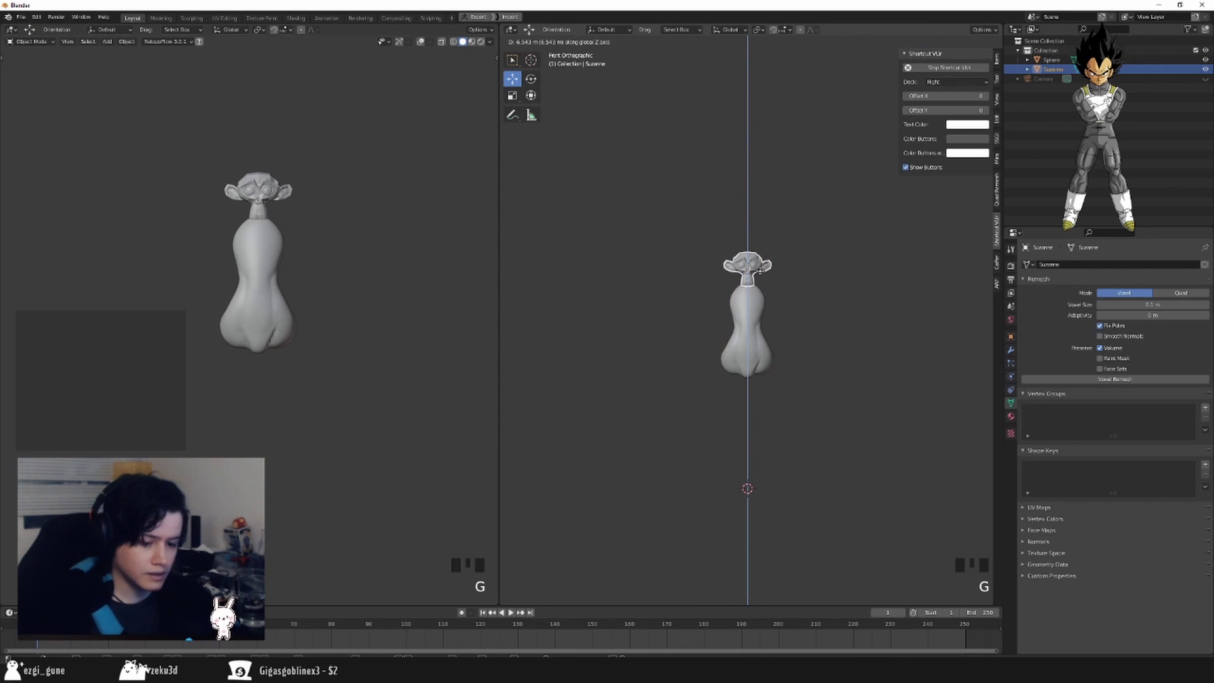
left_click(759, 271)
Move the monkey head along the Y axis to align it with the top of the torso in side view.
scroll(826, 244, "up", 3)
middle_click_drag(827, 244, 848, 222, "alt")
key("g")
key("y")
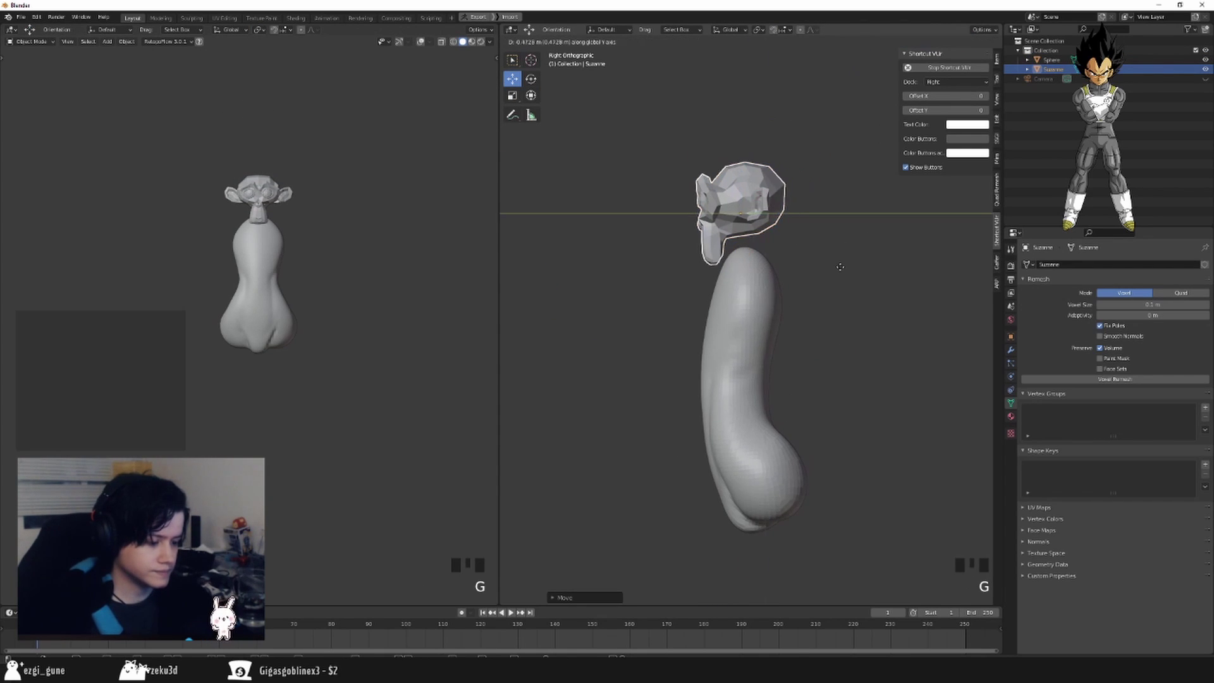
left_click(840, 269)
Return the torso to Sculpt Mode, crease the back of the waist above the hips and smooth the strokes.
middle_click_drag(839, 271, 742, 336, "alt")
left_click(743, 342)
key("ctrl+Tab")
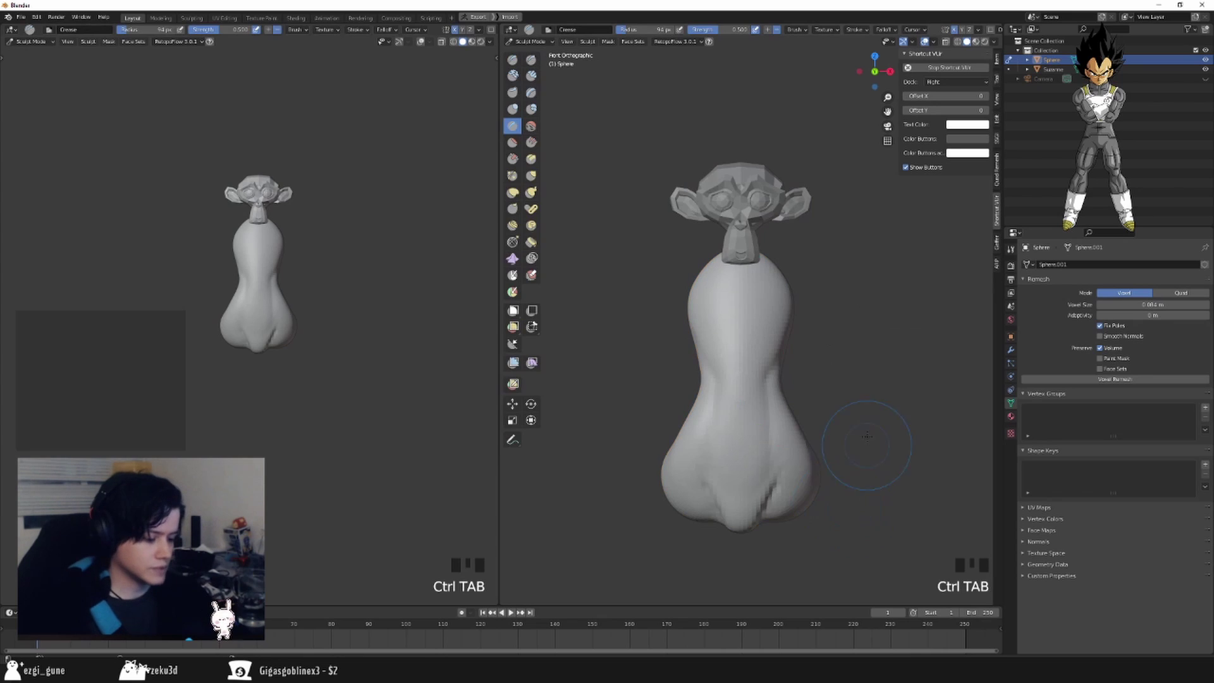
mouse_move(867, 444)
middle_mouse_down()
mouse_move(876, 392)
mouse_move(803, 411)
middle_mouse_up()
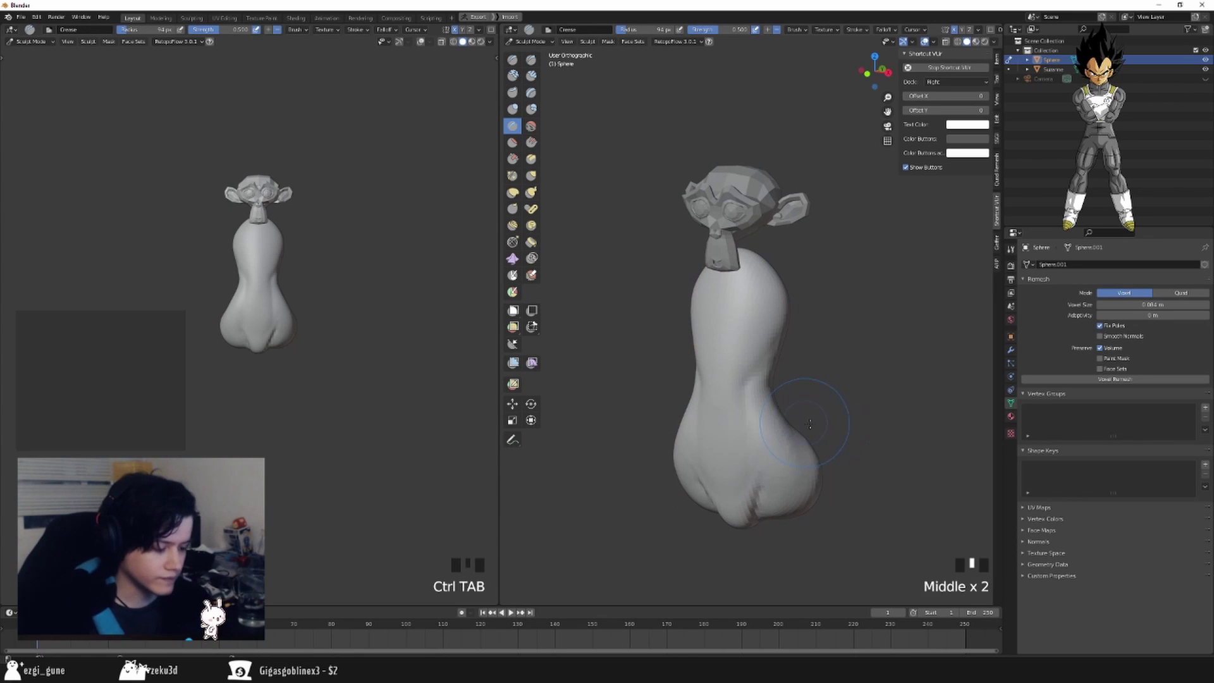
key("f")
left_click(611, 175)
middle_click_drag(911, 373, 785, 392)
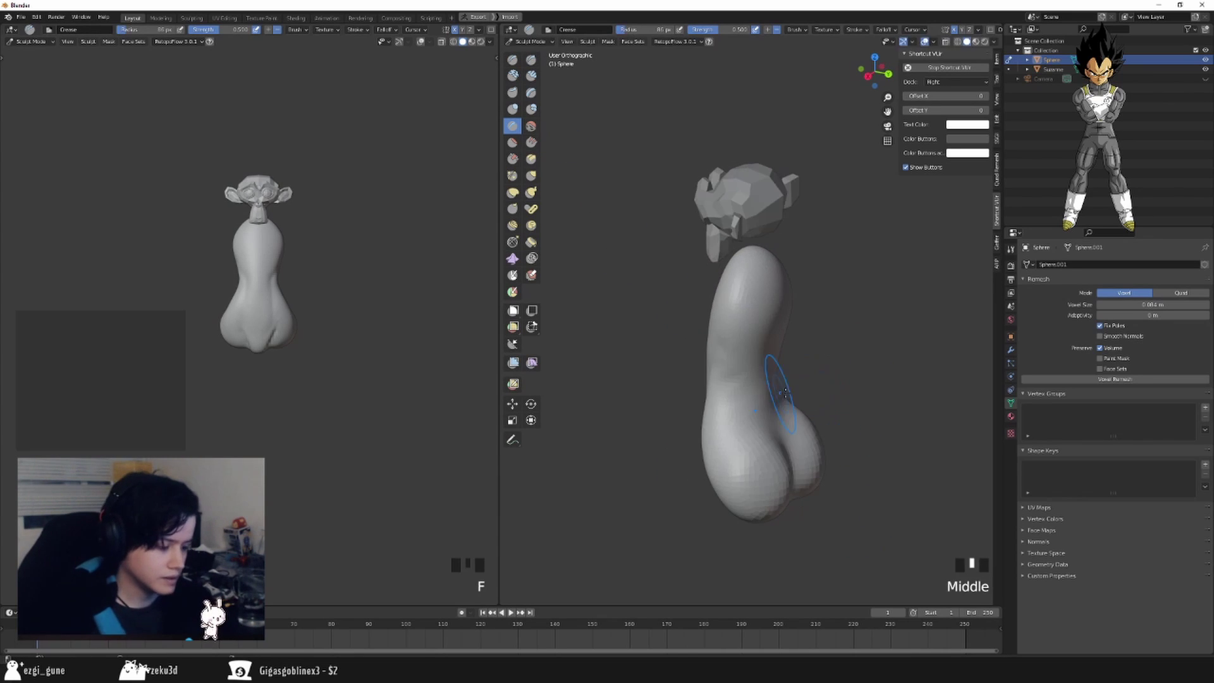
left_click_drag(762, 370, 739, 395)
left_click_drag(758, 373, 735, 398)
middle_click_drag(806, 365, 791, 366)
left_click_drag(765, 366, 754, 392, "shift")
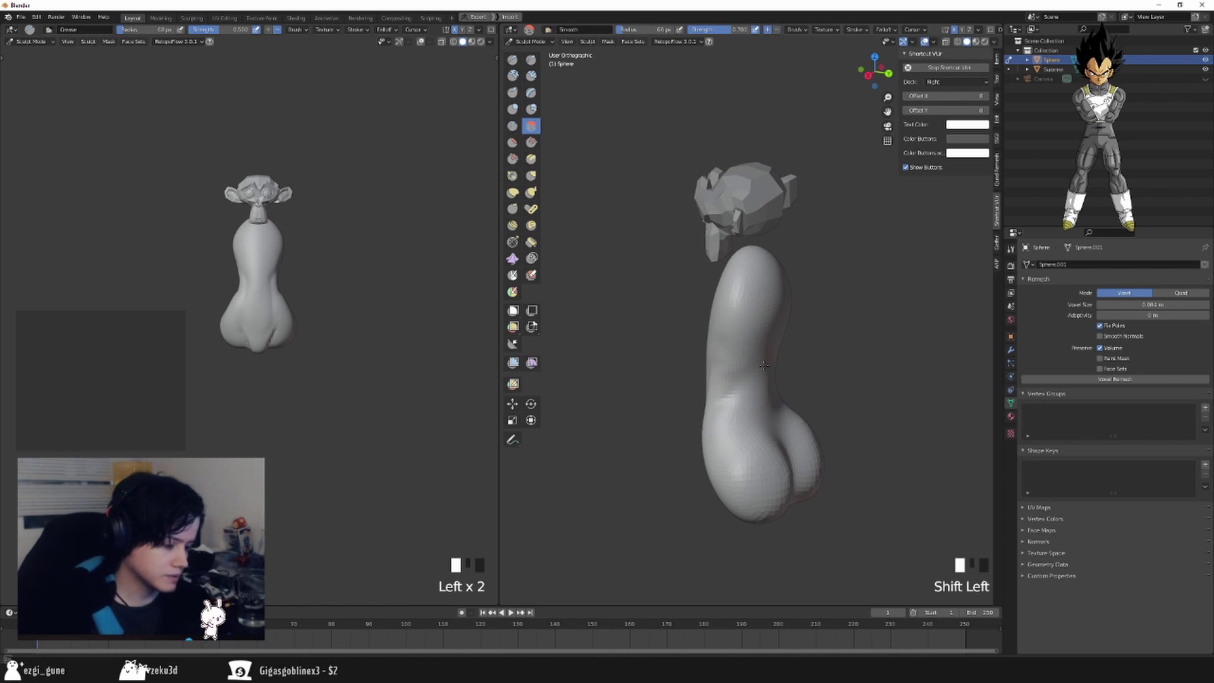
Draw a spine groove down the middle of the back with the Draw Sharp brush and smooth it.
middle_click_drag(898, 368, 841, 368)
left_click(531, 59)
middle_click_drag(778, 316, 804, 340)
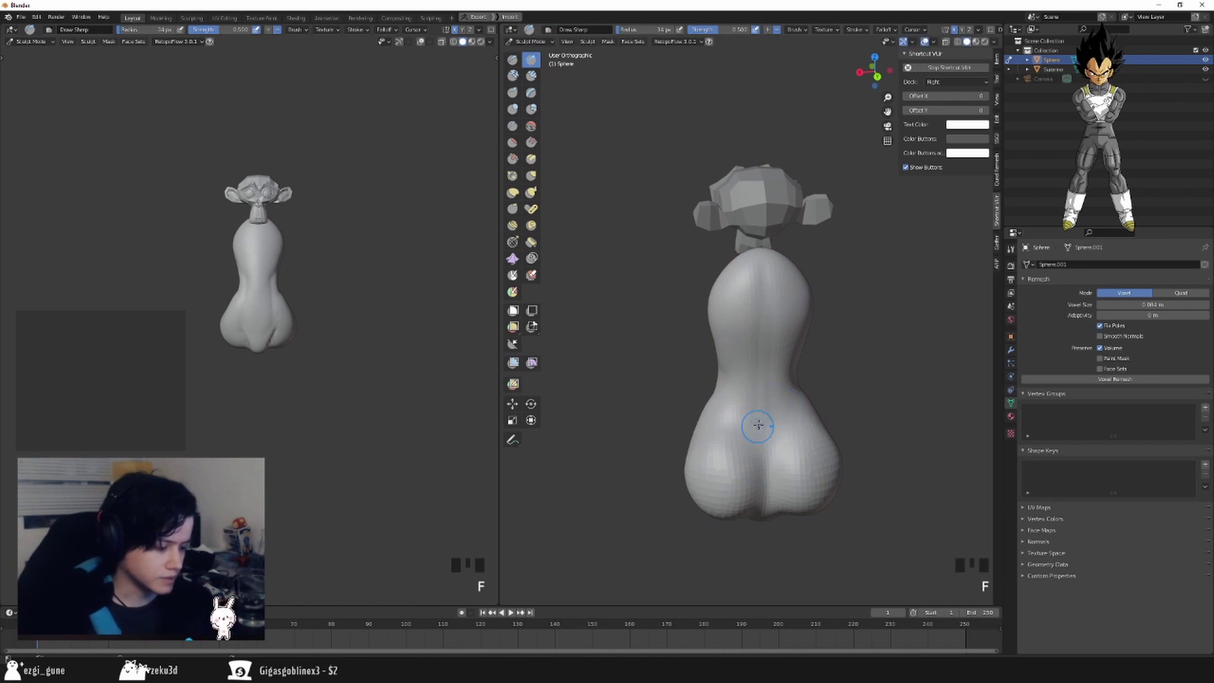
middle_click_drag(757, 425, 760, 416)
left_click_drag(763, 266, 765, 467)
left_click_drag(767, 326, 756, 399, "shift")
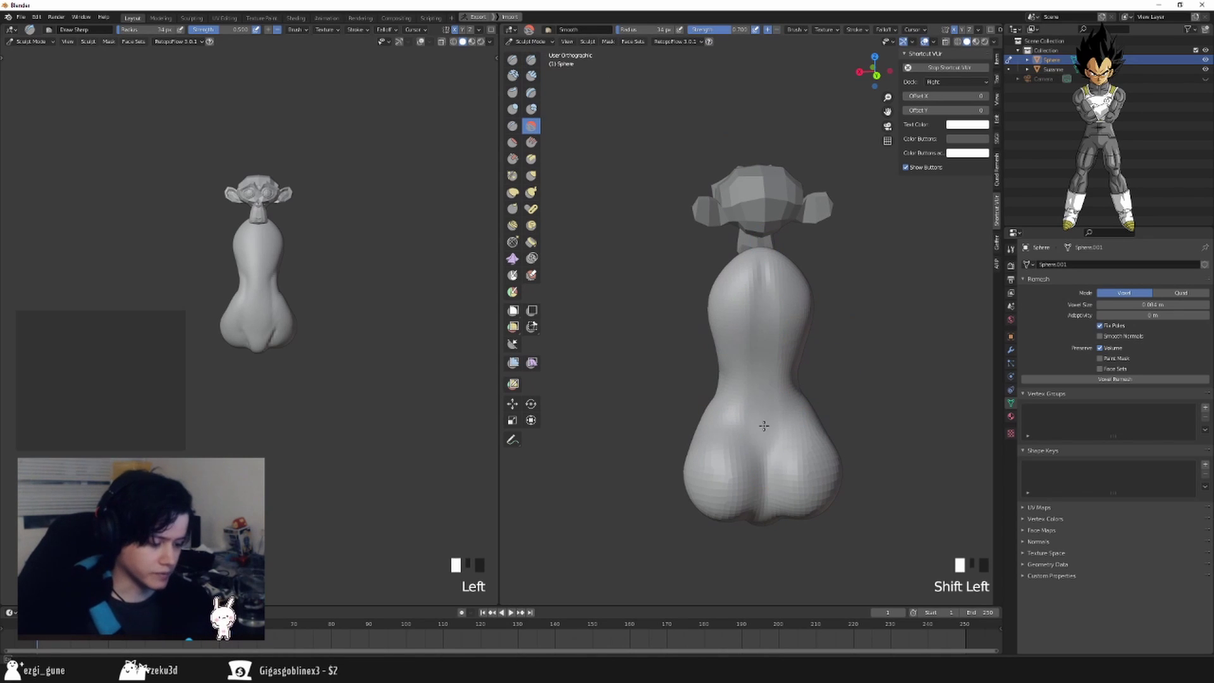
Redraw the spine groove from the upper back to the waist with an adjusted Draw Sharp radius.
key("f")
left_click(764, 282)
key("f")
left_click_drag(764, 284, 759, 402)
left_click(757, 398)
Sharpen the waist's side contour with the Draw Sharp brush and smooth the lower back.
key("f")
mouse_move(854, 382)
middle_mouse_down()
mouse_move(816, 382)
mouse_move(897, 382)
middle_mouse_up()
left_click(832, 382)
middle_click_drag(857, 395, 908, 378)
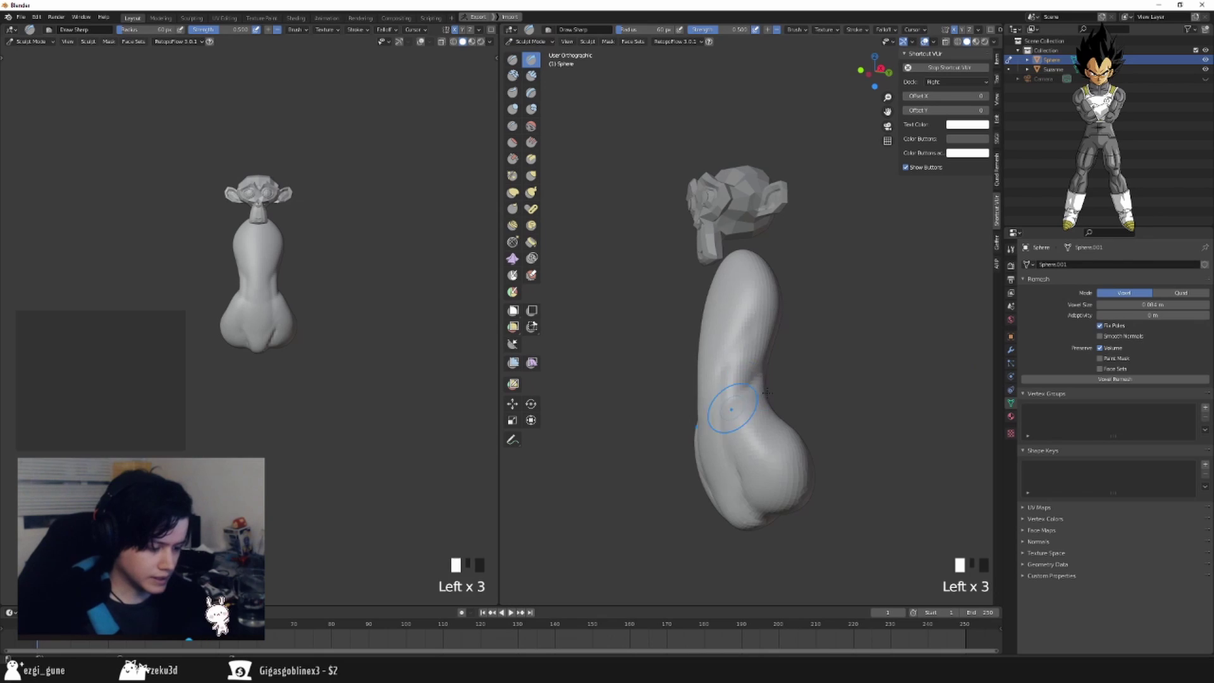
middle_click_drag(767, 392, 869, 401)
key("f")
left_click(867, 401)
left_click_drag(767, 374, 766, 415, "shift")
Draw a sharp groove from the lower spine down between the buttocks.
key("f")
left_click(807, 358)
left_click_drag(761, 373, 761, 487)
Carve a small navel on the front midline of the abdomen with the Draw Sharp brush, undoing a stray stroke.
middle_click_drag(790, 435, 878, 421)
key("f")
left_click(854, 421)
key("f")
left_click(766, 423)
left_click_drag(750, 408, 754, 404)
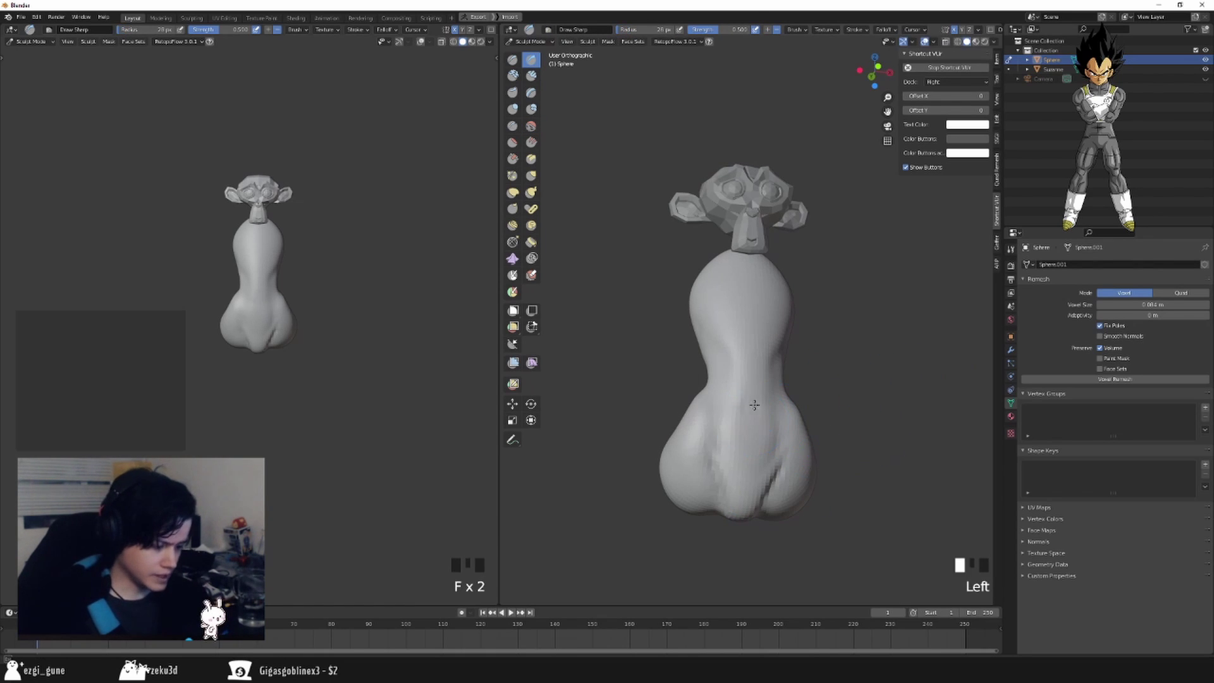
key("KP_1")
key("ctrl+z")
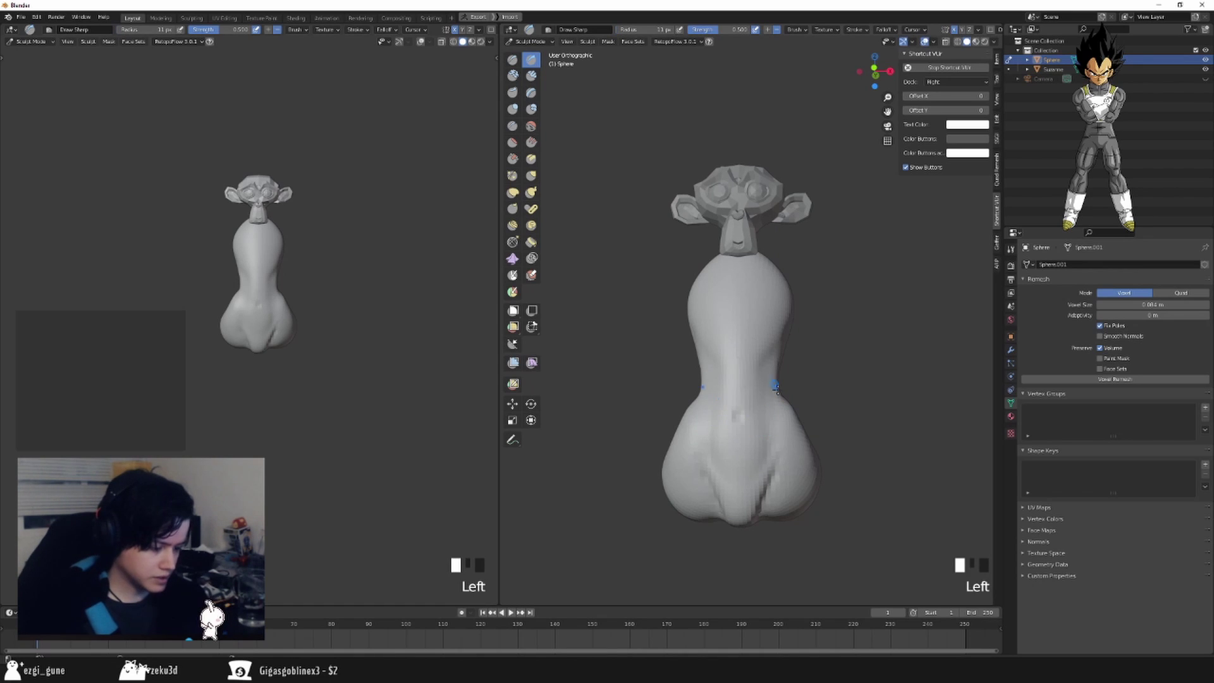
key("f")
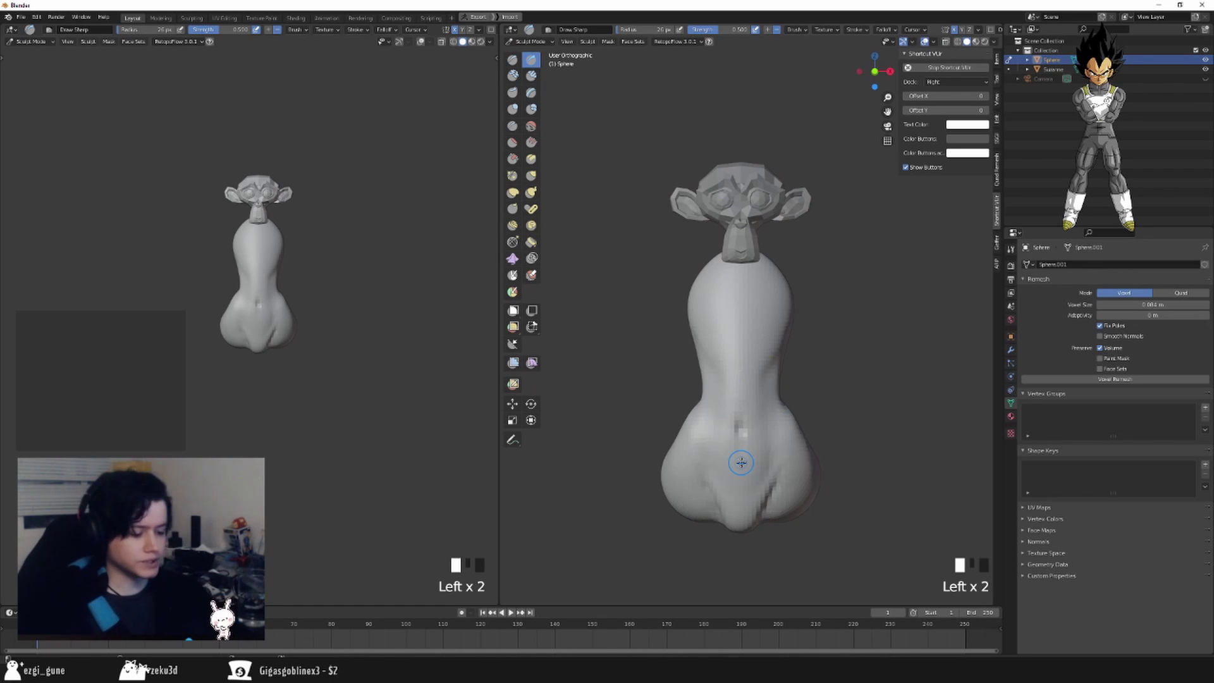
Set the voxel size to about 0.04 m and voxel-remesh the torso.
key("shift+r")
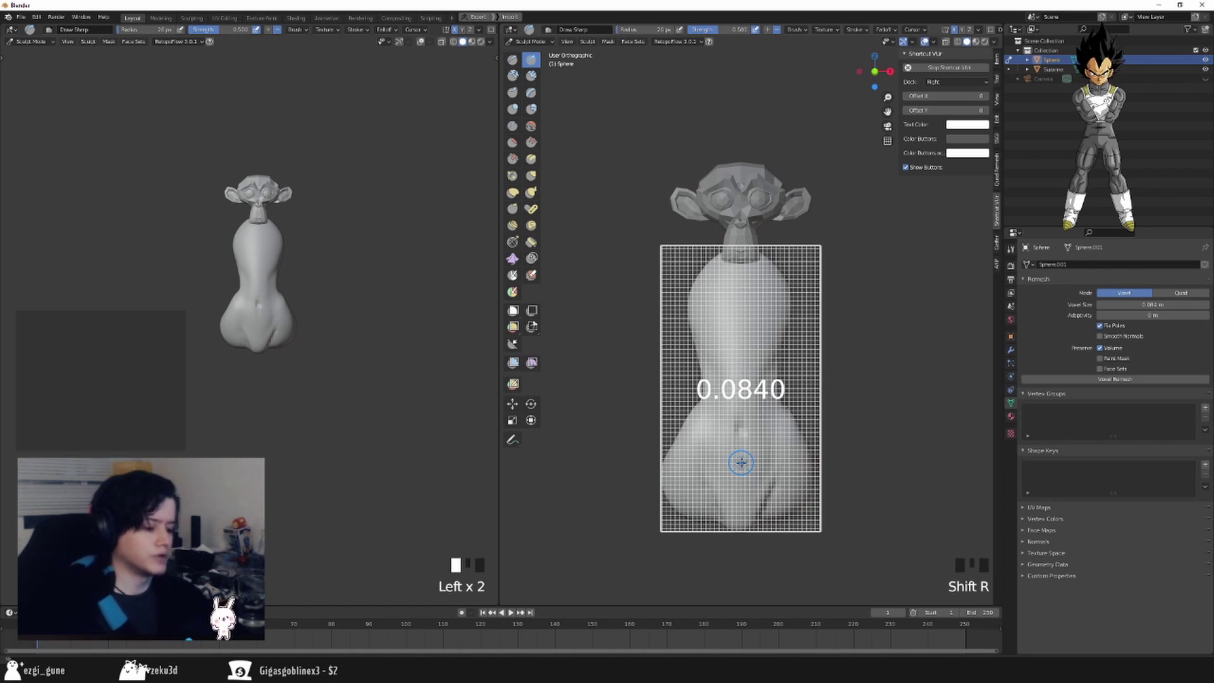
left_click(798, 463)
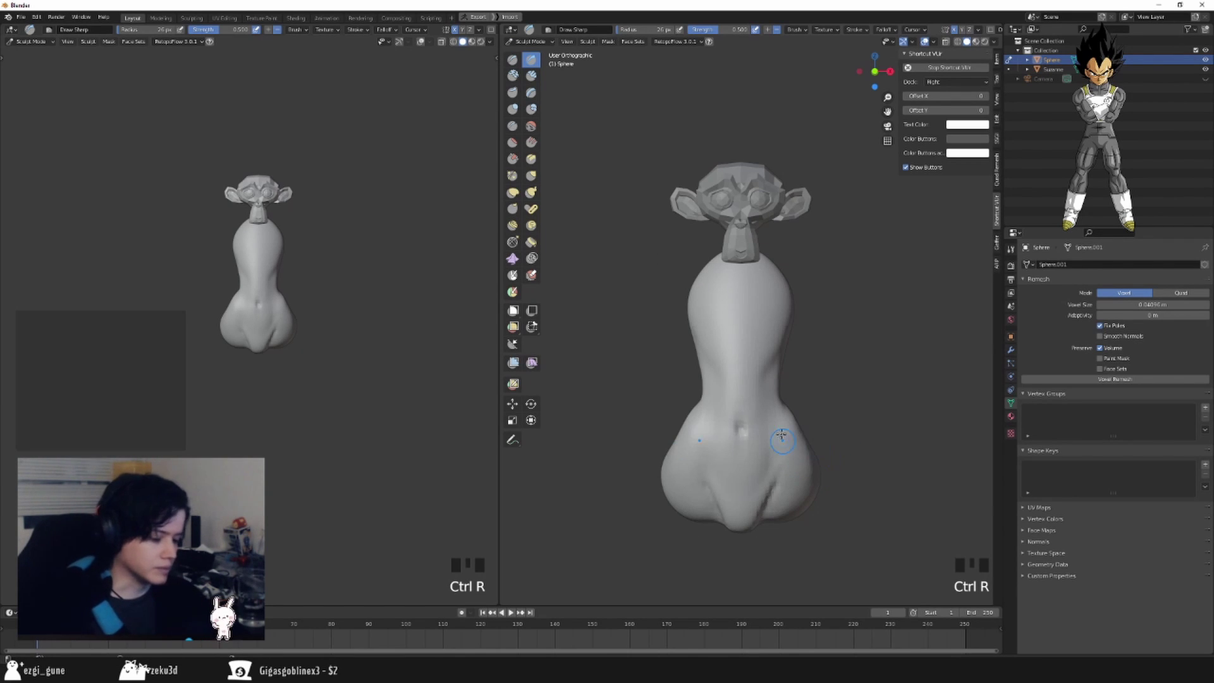
Carve the abdomen's side and midline contours and a V-shaped line across the upper chest with the Draw Sharp brush.
scroll(802, 435, "up", 2)
mouse_move(822, 444)
middle_mouse_down()
mouse_move(796, 445)
mouse_move(821, 427)
middle_mouse_up()
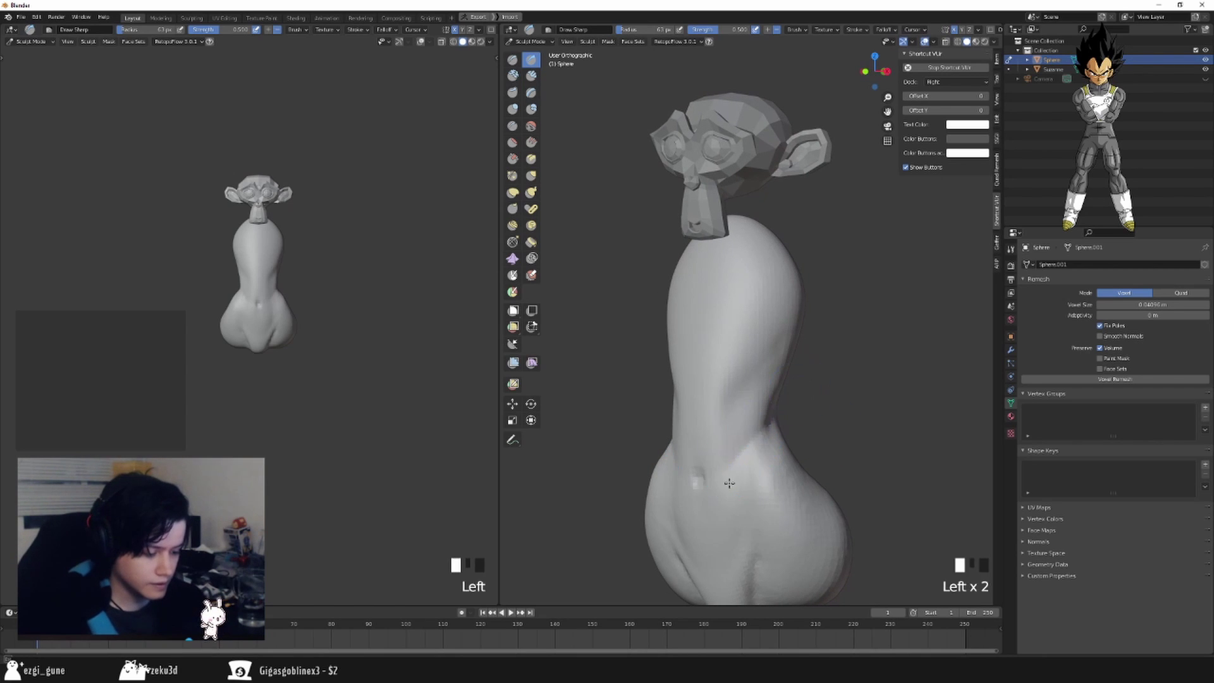
middle_click_drag(729, 483, 826, 433)
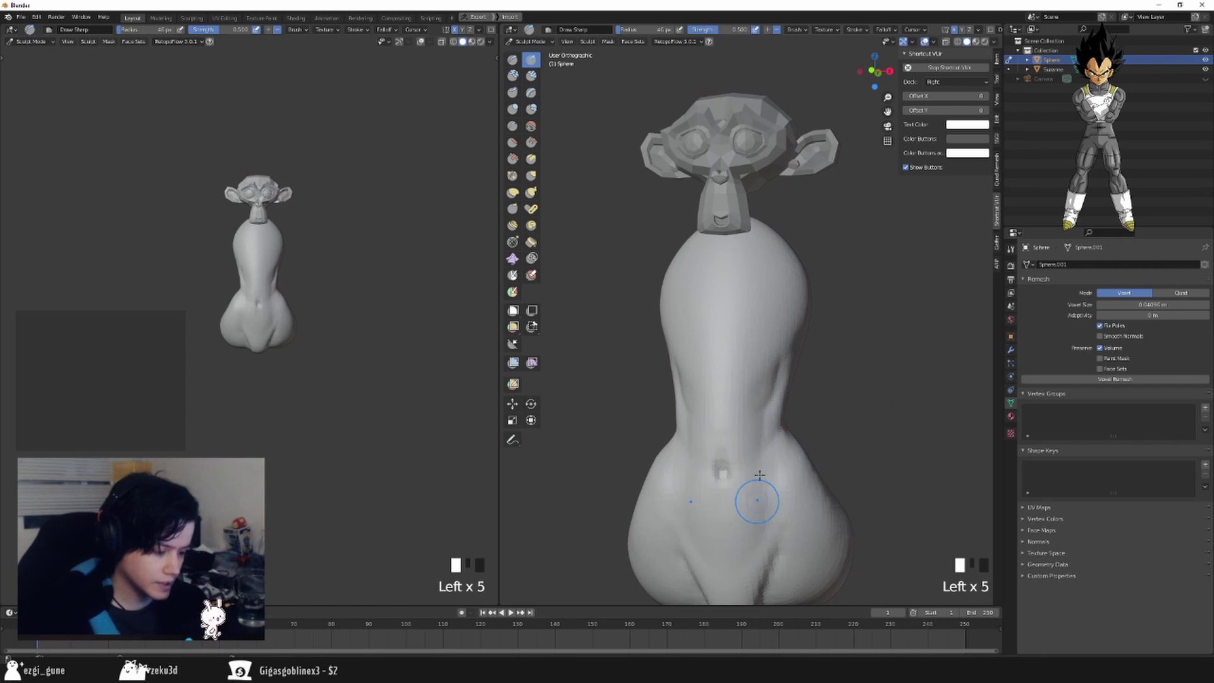
key("f")
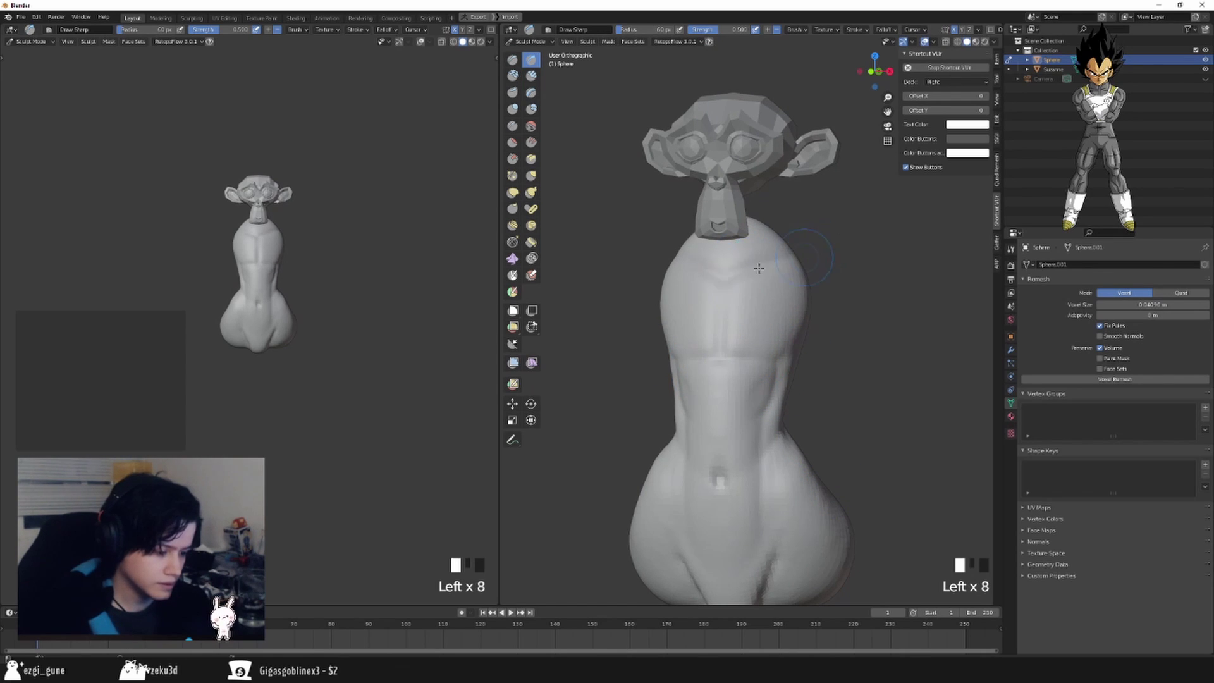
mouse_move(805, 287)
middle_mouse_down()
mouse_move(799, 323)
mouse_move(751, 347)
middle_mouse_up()
key("f")
left_click_drag(734, 352, 776, 442, "ctrl")
Extend the spine groove up the middle of the back to the top of the torso with Draw Sharp.
middle_click_drag(847, 401, 786, 400)
key("f")
left_click(848, 398)
left_click_drag(768, 232, 767, 233)
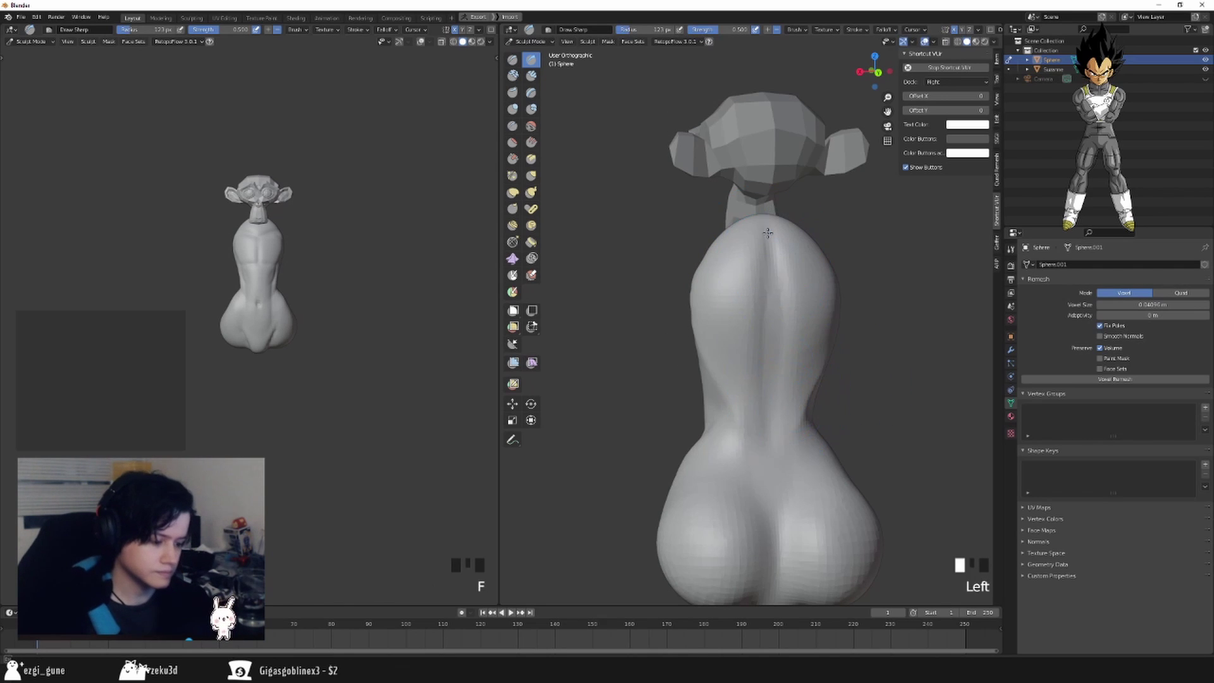
Carve shoulder-blade contours on the upper back and smooth the area down towards the waist.
middle_click_drag(745, 447, 826, 407)
key("f")
key("f")
left_click(822, 271)
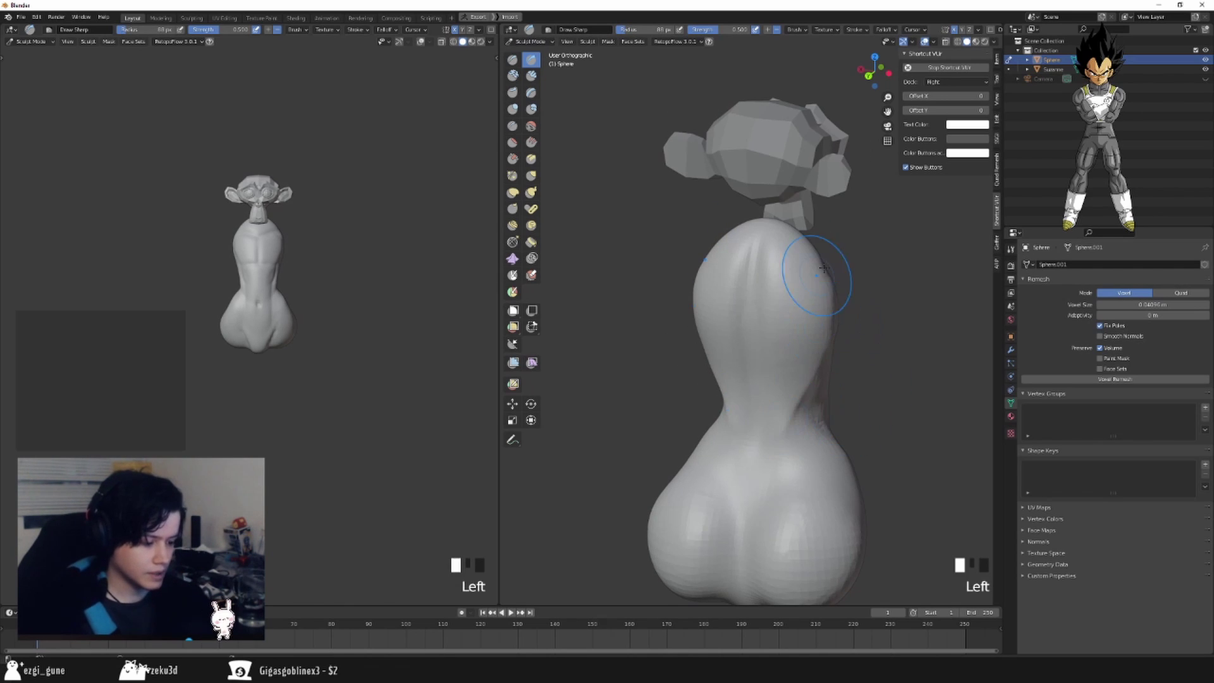
left_click_drag(823, 268, 770, 283)
mouse_move(770, 283)
left_mouse_down()
mouse_move(803, 281)
mouse_move(783, 279)
mouse_move(779, 316)
left_mouse_up()
left_click_drag(779, 316, 786, 468, "shift")
Refine the cleft and underside of the buttocks with short Draw Sharp strokes.
mouse_move(840, 490)
middle_mouse_down()
mouse_move(879, 466)
mouse_move(845, 426)
middle_mouse_up()
key("f")
middle_click_drag(764, 437, 878, 403)
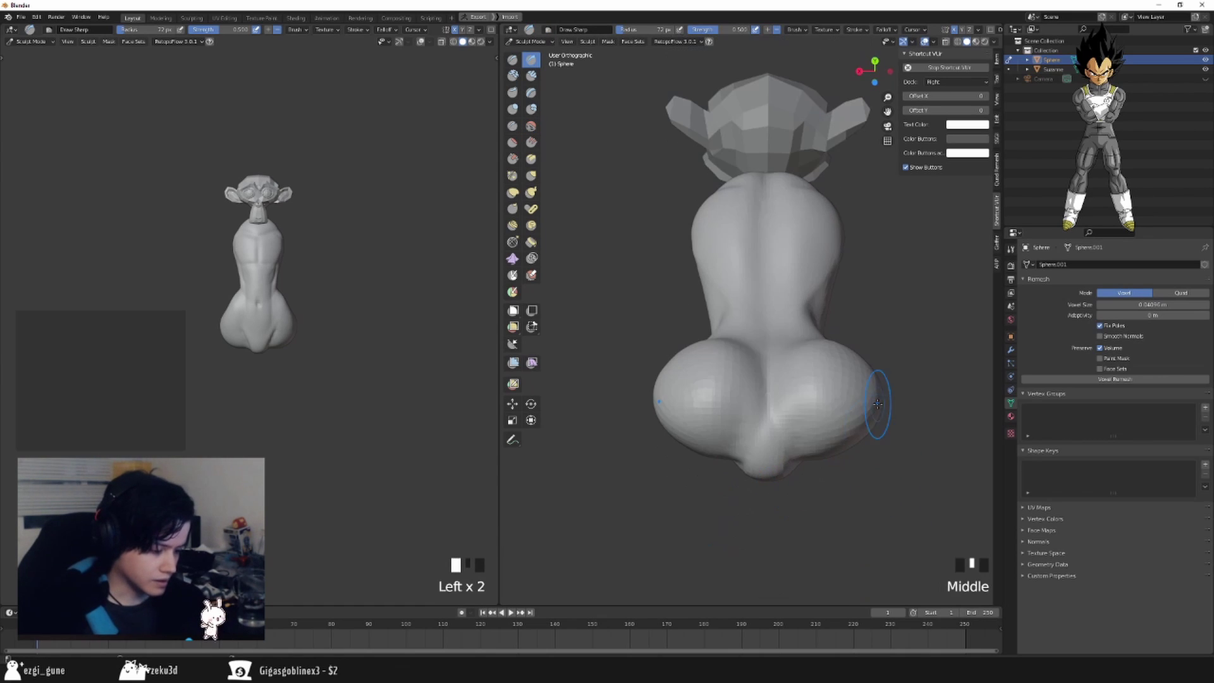
middle_click_drag(887, 503, 885, 588)
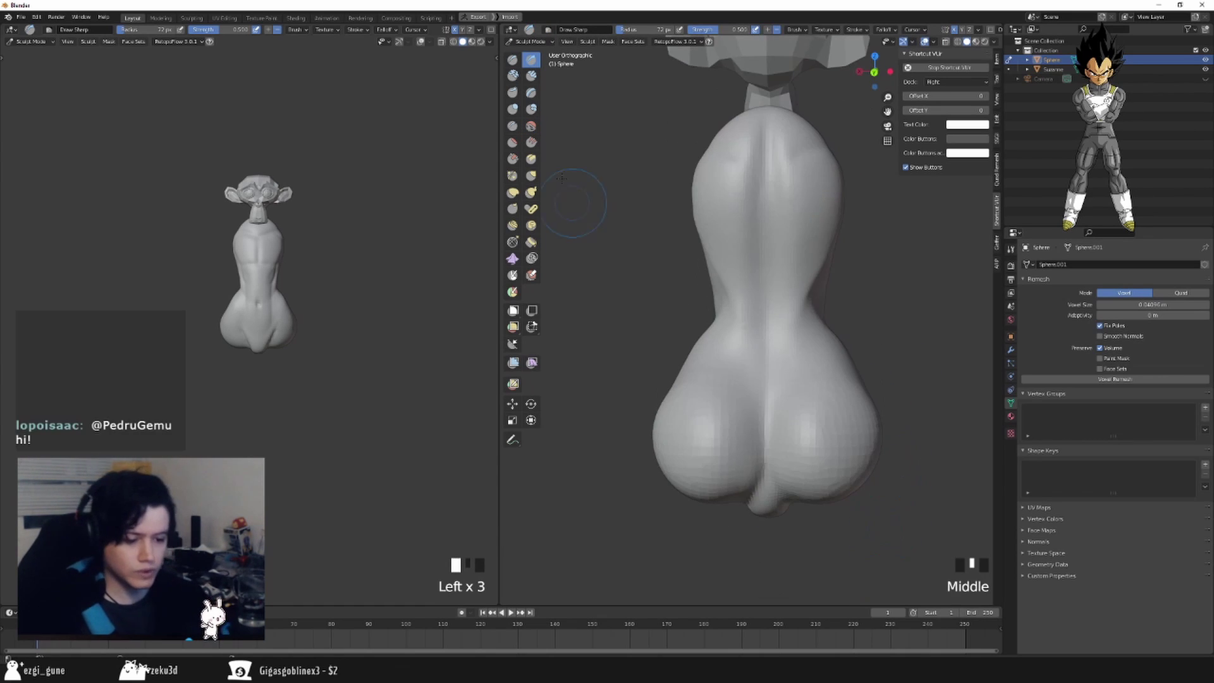
Add volume to the lower buttocks with a large Blob brush.
left_click(531, 109)
mouse_move(827, 443)
middle_mouse_down()
mouse_move(839, 483)
mouse_move(903, 459)
mouse_move(880, 454)
middle_mouse_up()
key("g")
key("f")
left_click(941, 481)
left_click(514, 109)
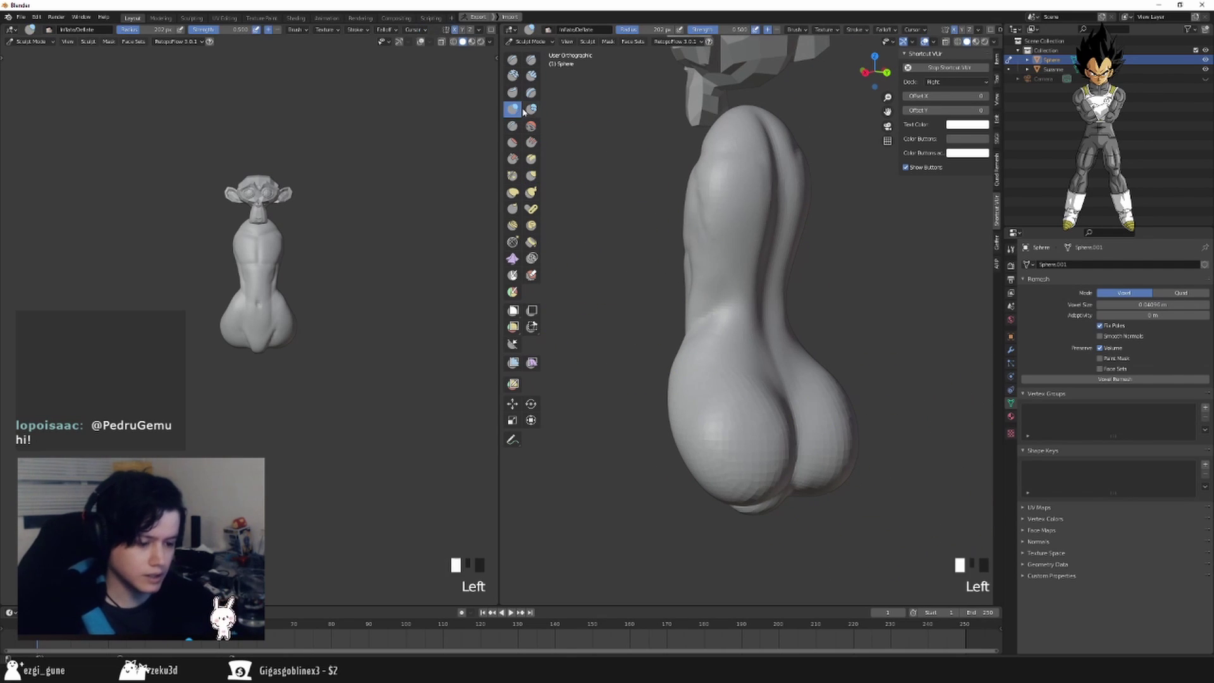
left_click(533, 110)
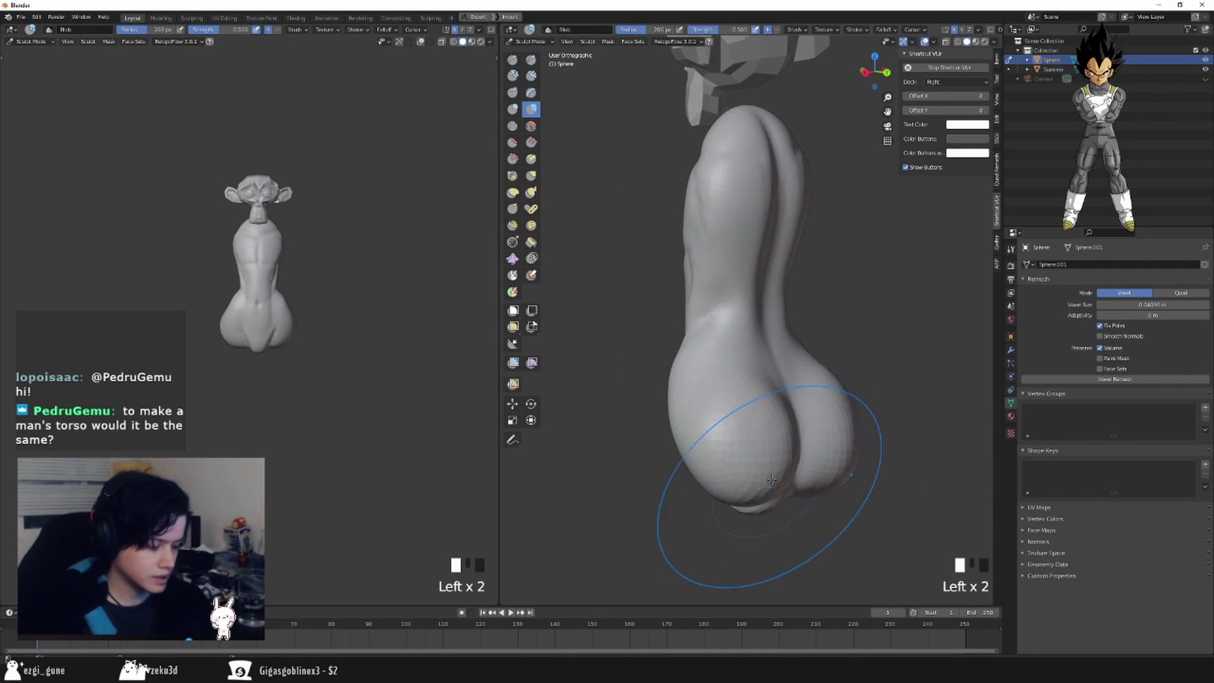
key("f")
left_click_drag(767, 403, 761, 496)
Try the Inflate brush on the buttocks, undo the stroke and return to the Blob brush.
key("f")
mouse_move(911, 464)
middle_mouse_down()
mouse_move(860, 482)
mouse_move(843, 507)
middle_mouse_up()
left_click(868, 483)
left_click(513, 109)
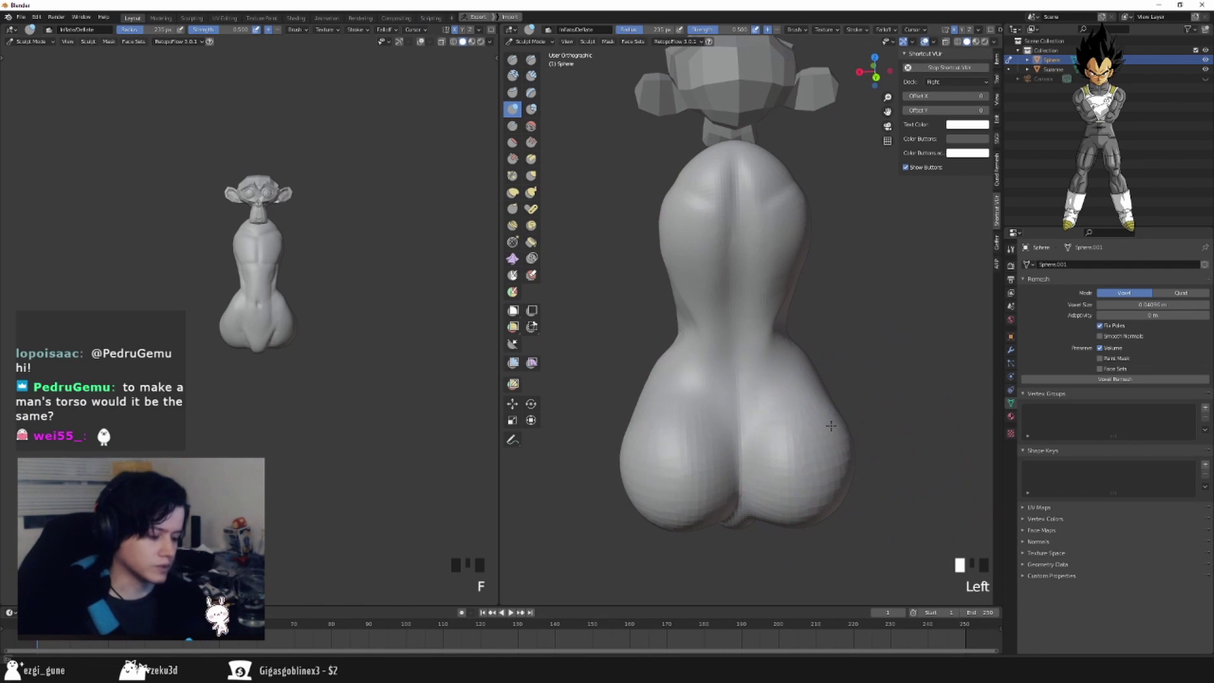
key("ctrl+z")
left_click(533, 110)
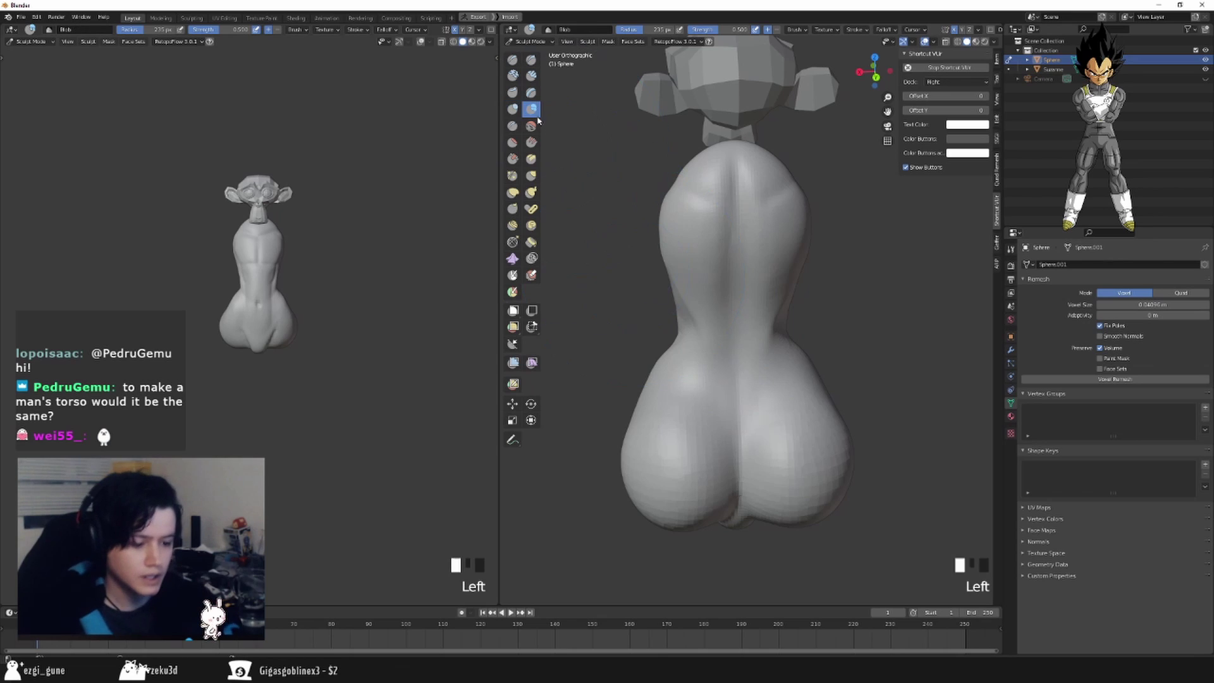
Round out the upper buttocks and hips with a smaller Blob brush.
key("f")
key("f")
left_click(826, 439)
key("f")
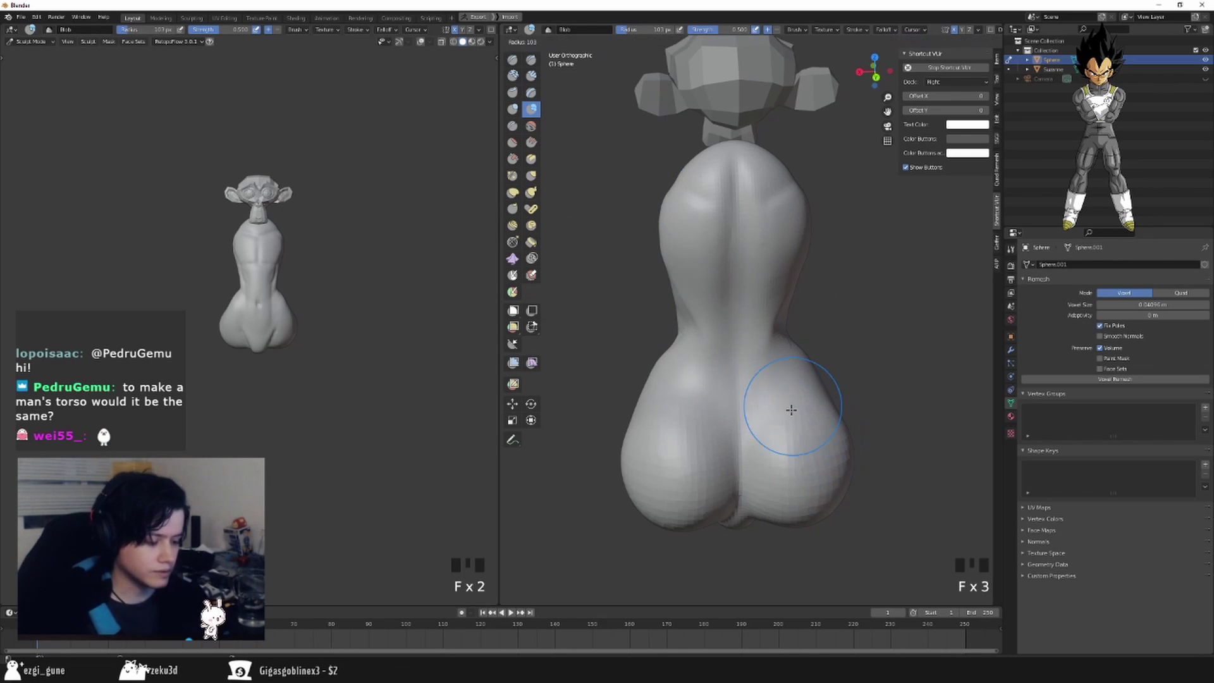
left_click(791, 411)
left_click_drag(784, 408, 800, 402)
Build up symmetric breast volumes on the front of the chest with the Blob brush, undoing a stray stroke.
middle_click_drag(916, 460, 858, 425)
middle_click_drag(932, 429, 834, 322)
key("ctrl+z")
left_click_drag(835, 310, 800, 285)
mouse_move(800, 285)
middle_mouse_down()
mouse_move(835, 298)
mouse_move(810, 317)
mouse_move(900, 335)
middle_mouse_up()
Reshape the breasts' outer and lower contours with the Grab brush.
key("g")
left_click_drag(791, 297, 779, 295)
left_click_drag(808, 309, 798, 305)
left_click_drag(808, 309, 796, 303)
left_click_drag(810, 309, 797, 304)
middle_click_drag(885, 366, 905, 350)
key("f")
left_click_drag(758, 333, 764, 333)
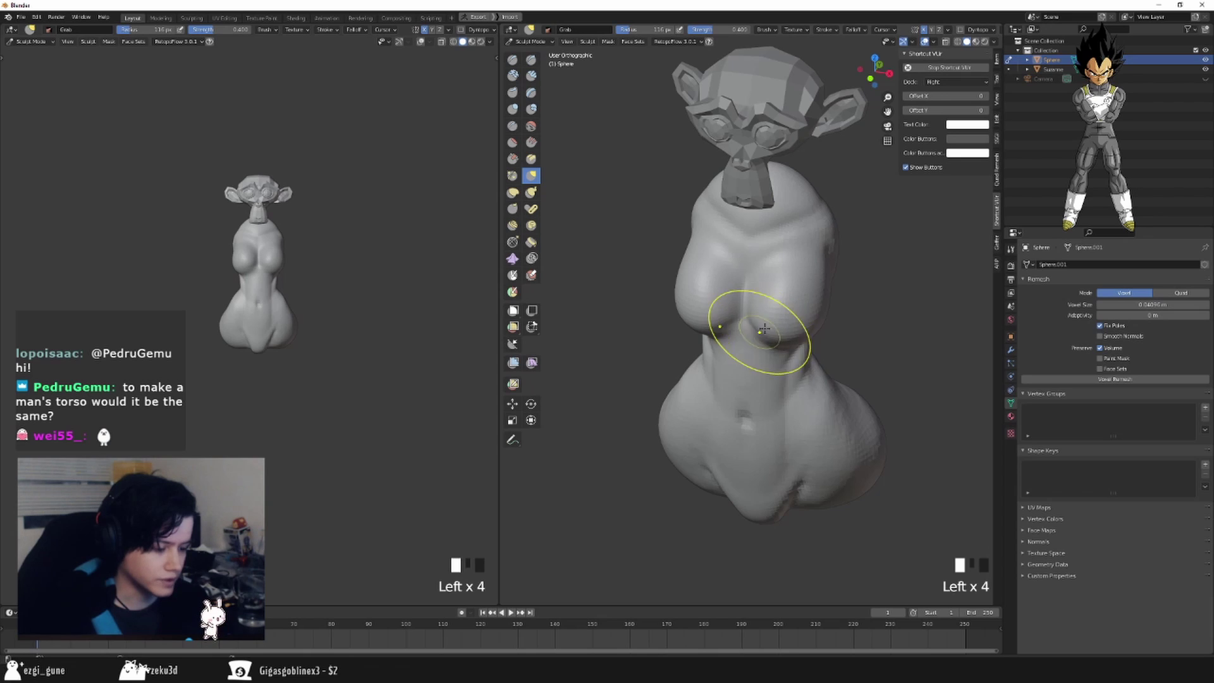
middle_click_drag(863, 344, 796, 316)
left_click_drag(795, 315, 779, 299)
Define the folds around the breasts and the armpits with the Crease brush, undoing a misplaced stroke.
left_click(514, 126)
middle_click_drag(833, 316, 839, 352)
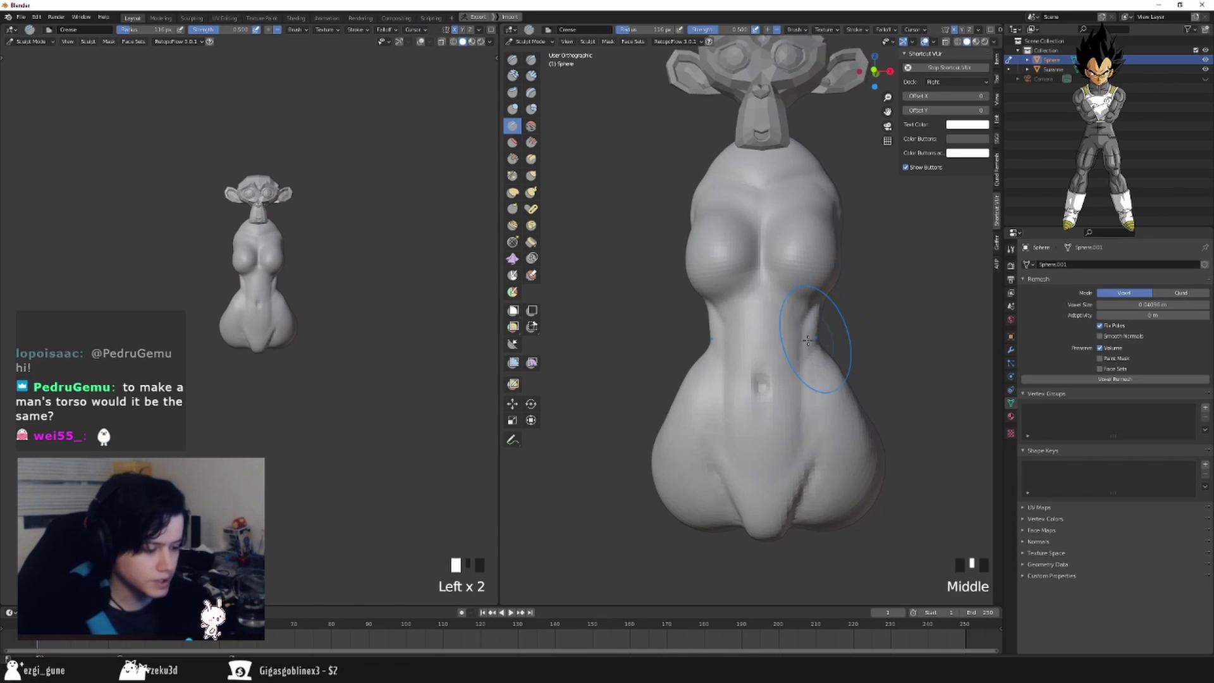
key("f")
key("ctrl+z")
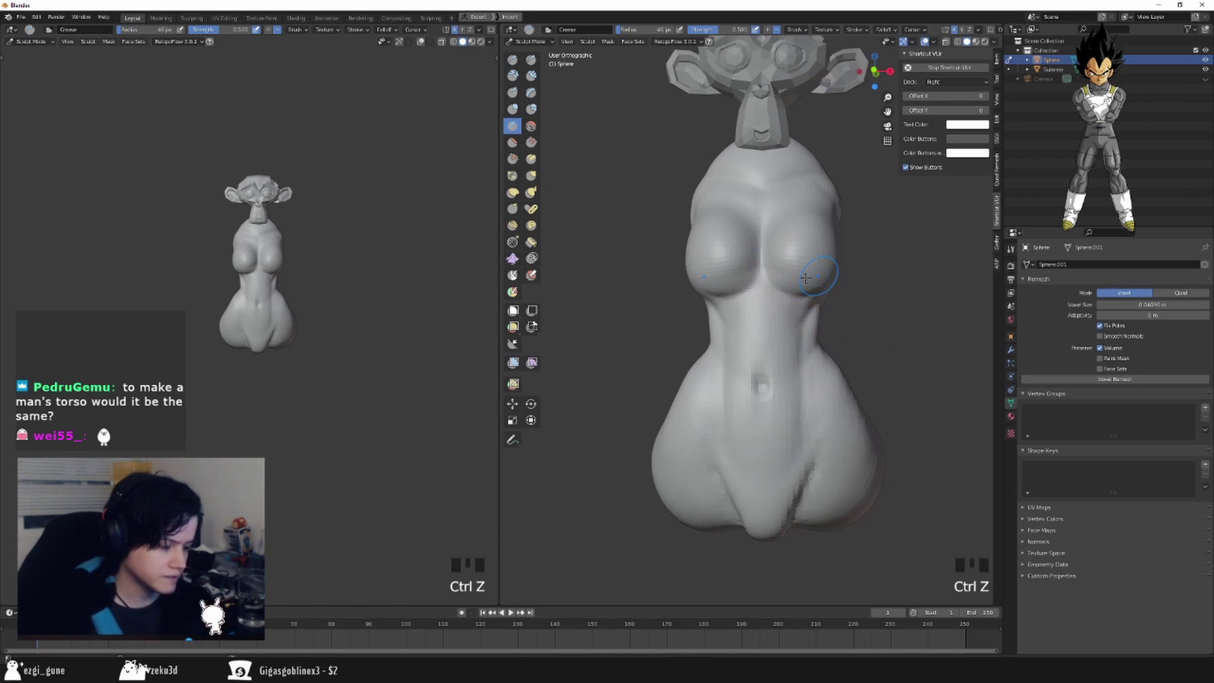
left_click(719, 300)
mouse_move(719, 301)
middle_mouse_down()
mouse_move(781, 292)
mouse_move(792, 276)
middle_mouse_up()
key("f")
left_click(749, 284)
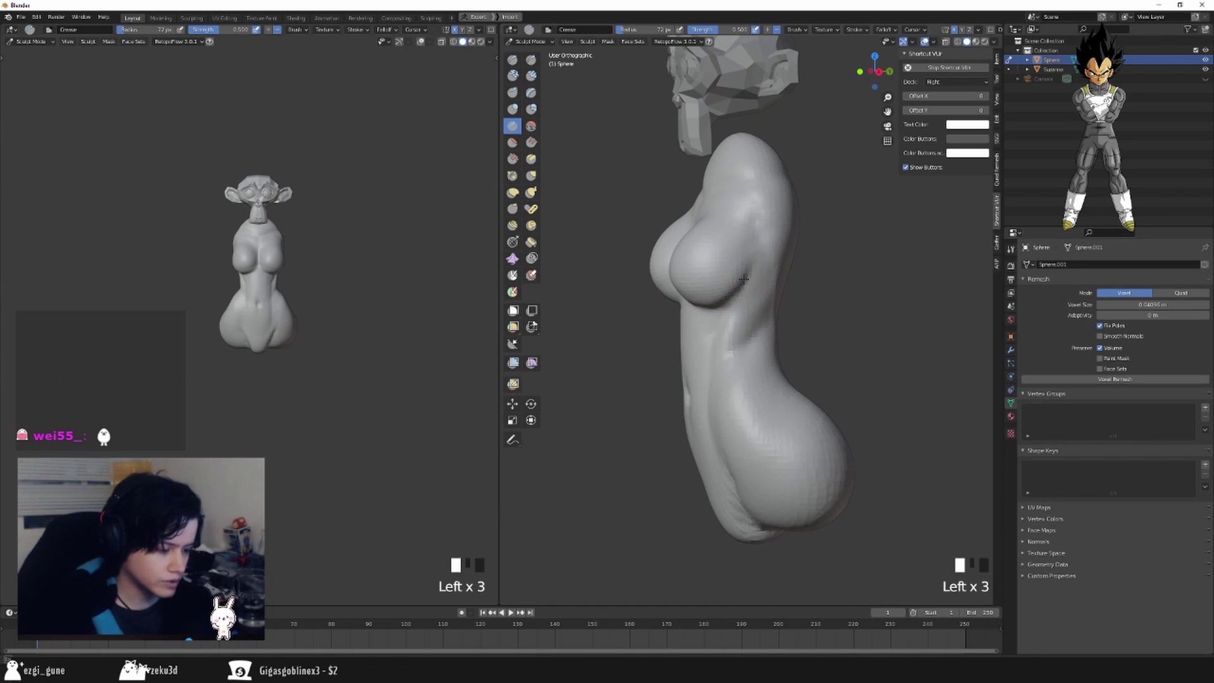
left_click_drag(778, 230, 759, 249)
Adjust the front of the breasts from a side angle with a large Grab brush.
mouse_move(816, 251)
middle_mouse_down()
mouse_move(862, 254)
mouse_move(812, 274)
middle_mouse_up()
key("g")
key("f")
left_click(852, 282)
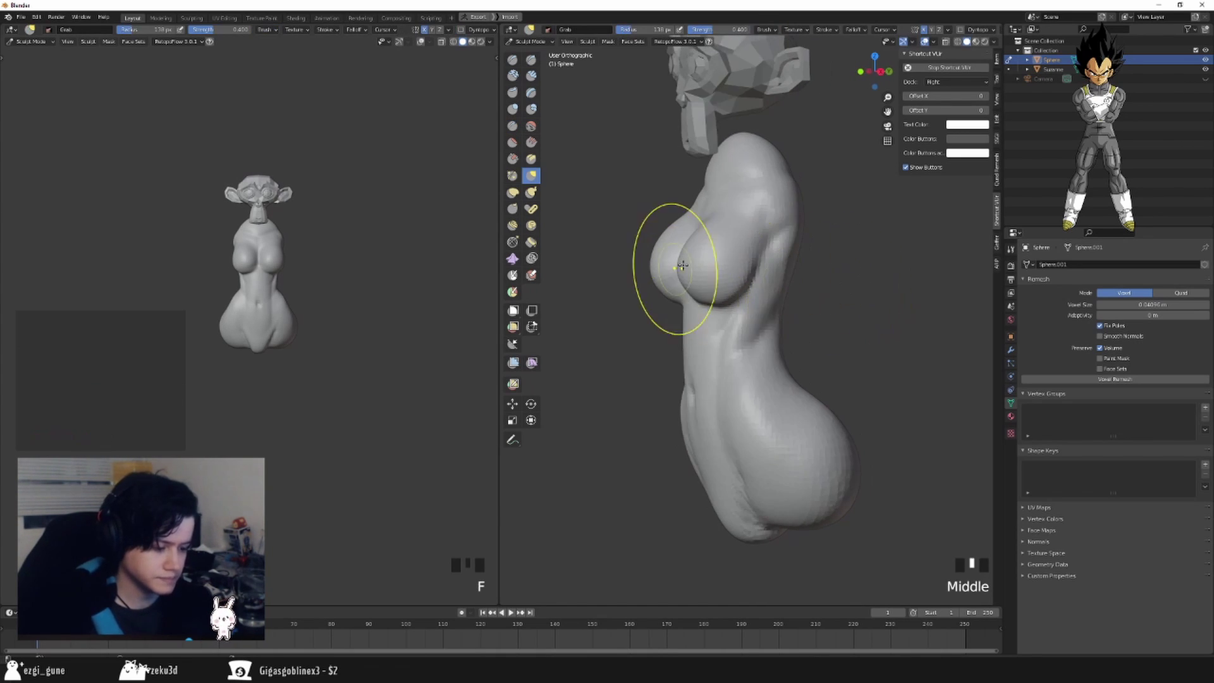
left_click(674, 268)
left_click_drag(675, 268, 681, 273)
middle_click_drag(682, 272, 786, 303)
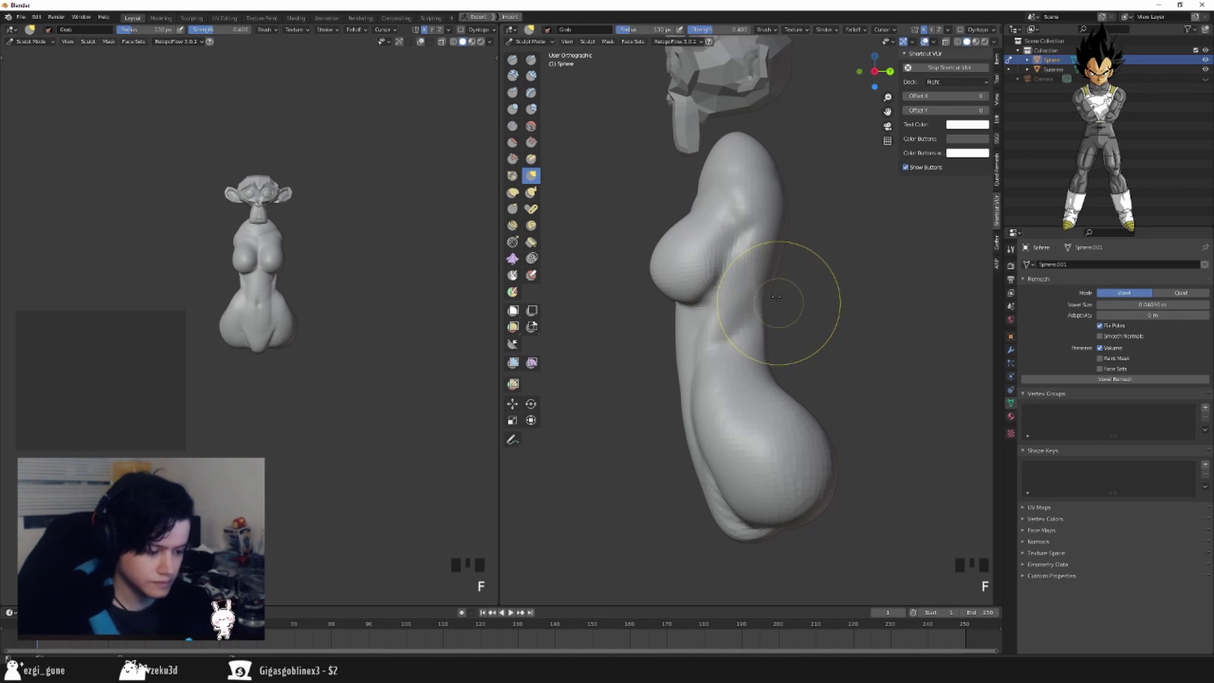
Refine the chest's side profile by pulling the slope above the breasts slightly downward with the Grab brush.
key("f")
key("f")
left_click(655, 290)
left_click(658, 291)
key("f")
left_click(728, 254)
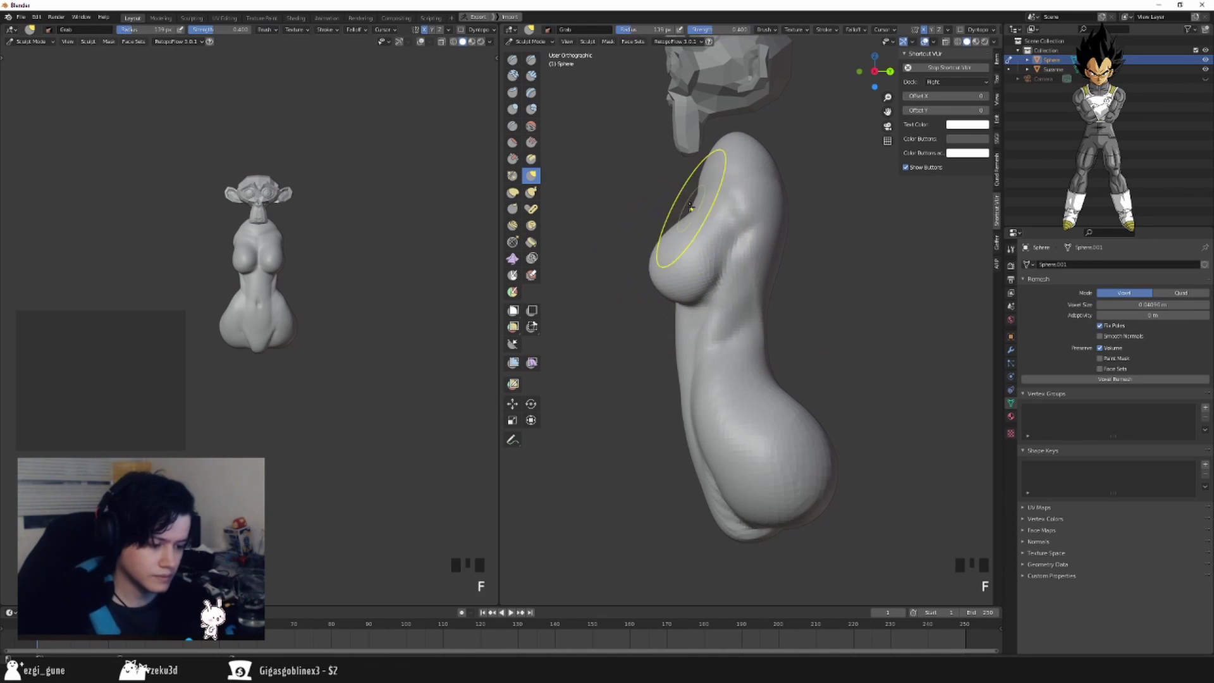
left_click_drag(692, 204, 692, 222)
Pull the top of the torso into sloping shoulders with a neck base using the Grab brush.
middle_click_drag(778, 234, 853, 242)
middle_click_drag(854, 242, 881, 367, "shift")
mouse_move(881, 366)
middle_mouse_down()
mouse_move(861, 379)
mouse_move(846, 319)
middle_mouse_up()
key("f")
key("f")
key("f")
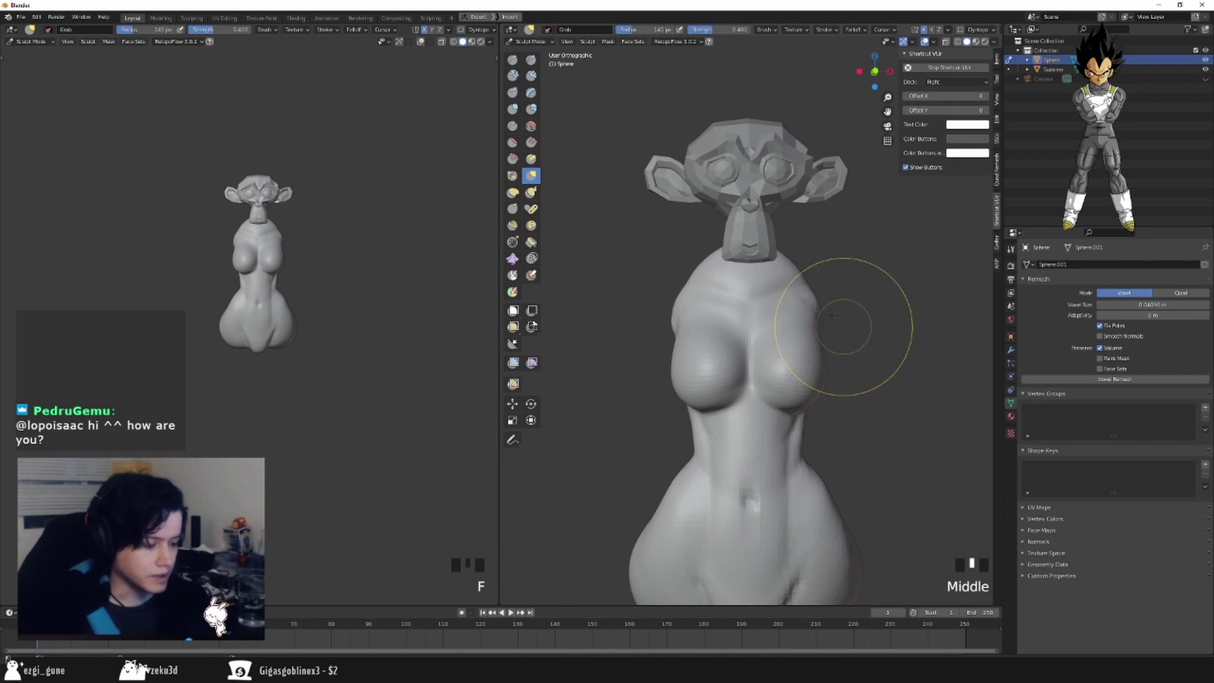
key("f")
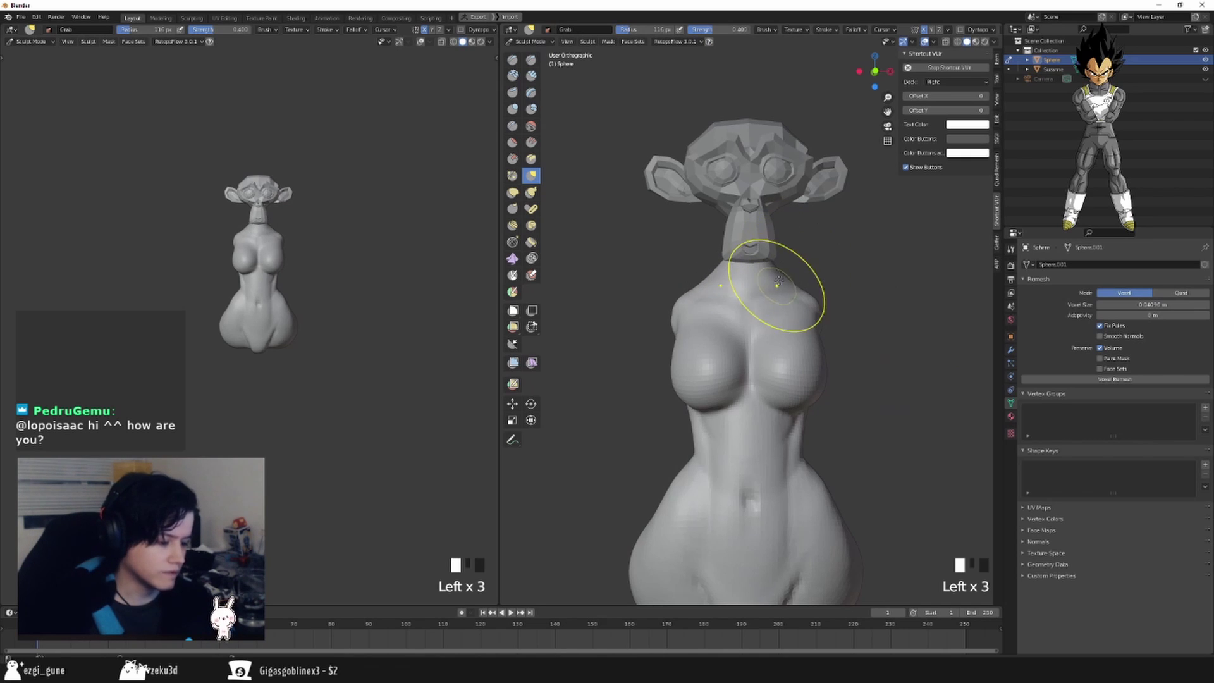
Narrow the neck from behind with the Grab brush and smooth its transition into the upper back.
mouse_move(891, 345)
middle_mouse_down()
mouse_move(880, 352)
mouse_move(855, 267)
middle_mouse_up()
key("f")
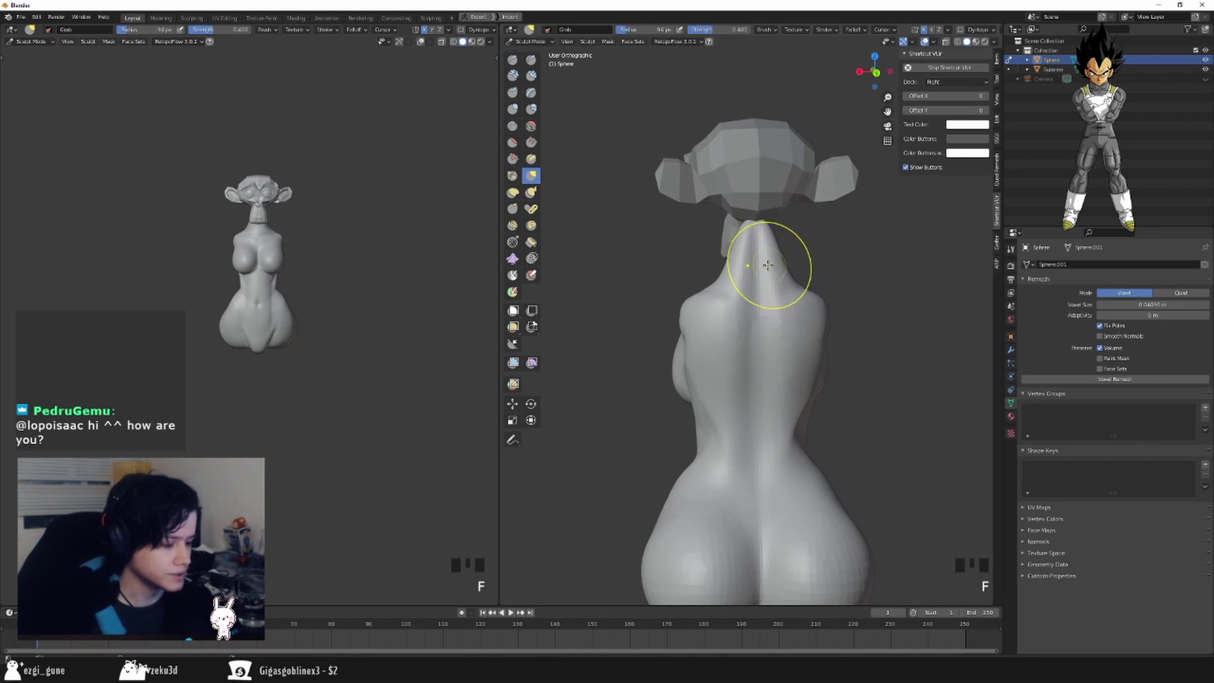
mouse_move(777, 269)
left_mouse_down("shift")
mouse_move(750, 238)
mouse_move(768, 272)
left_mouse_up("shift")
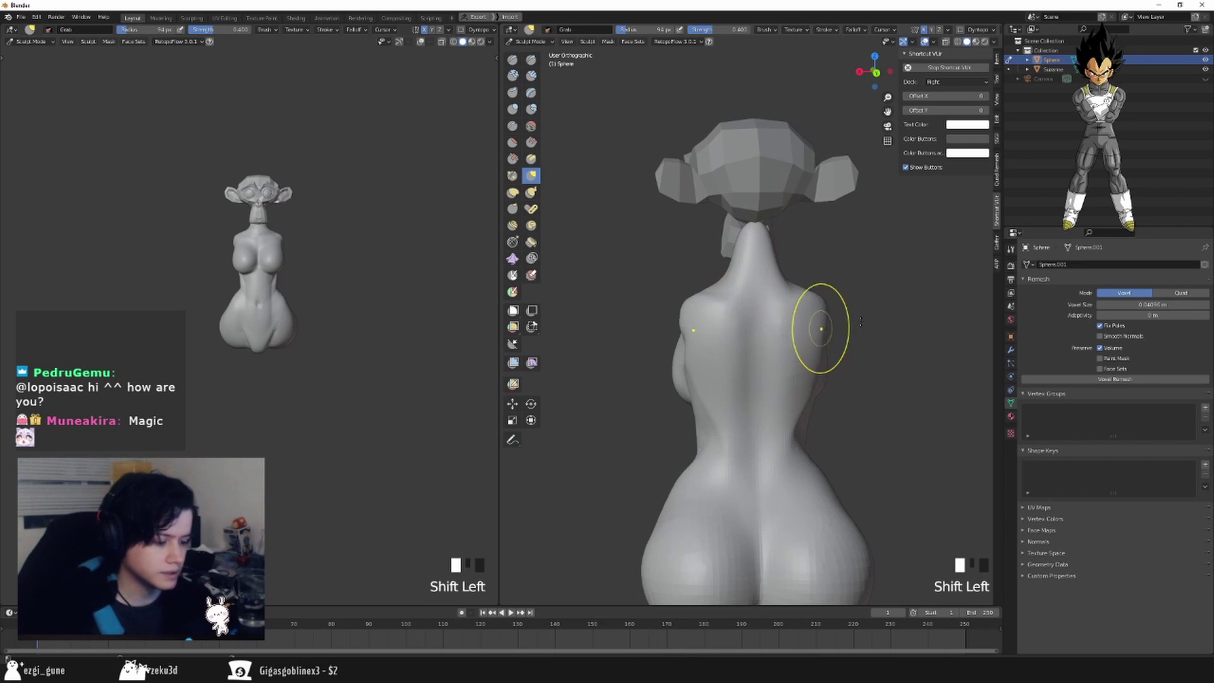
Adjust the upper back and raise the neck towards the head in side view with the Grab brush.
middle_click_drag(820, 328, 910, 319)
middle_click_drag(854, 319, 967, 311)
mouse_move(876, 294)
middle_mouse_down()
mouse_move(839, 280)
mouse_move(772, 290)
mouse_move(805, 303)
middle_mouse_up()
key("f")
key("f")
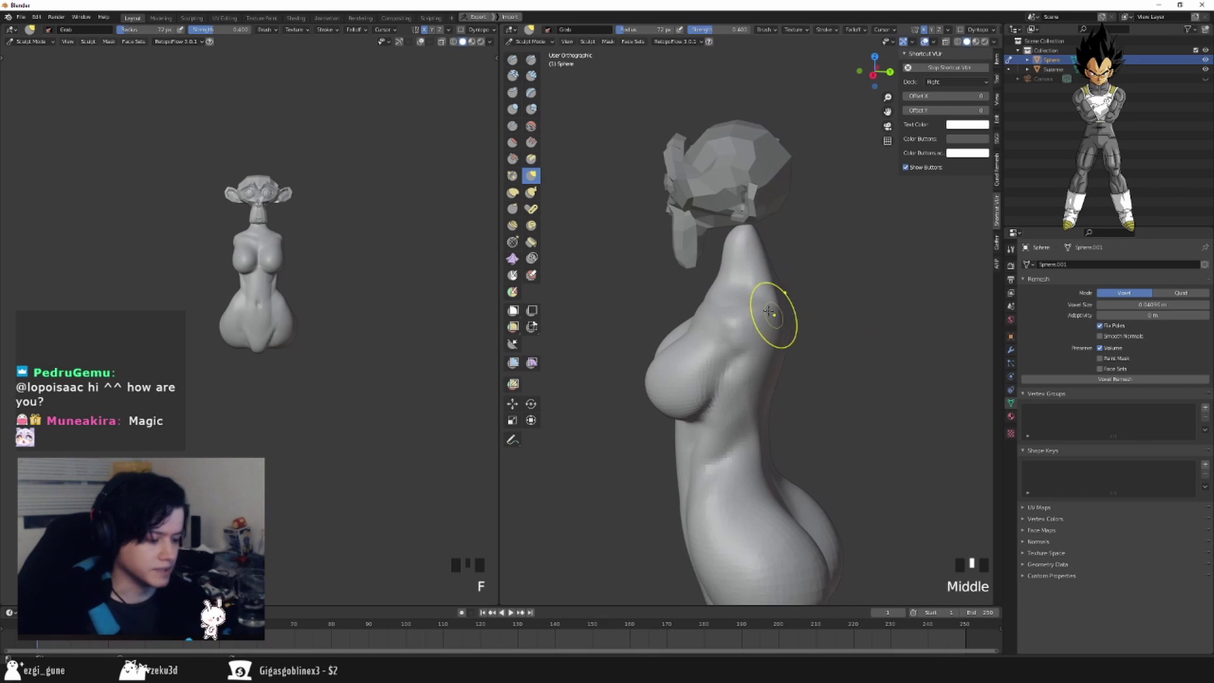
middle_click_drag(721, 277, 845, 258)
key("f")
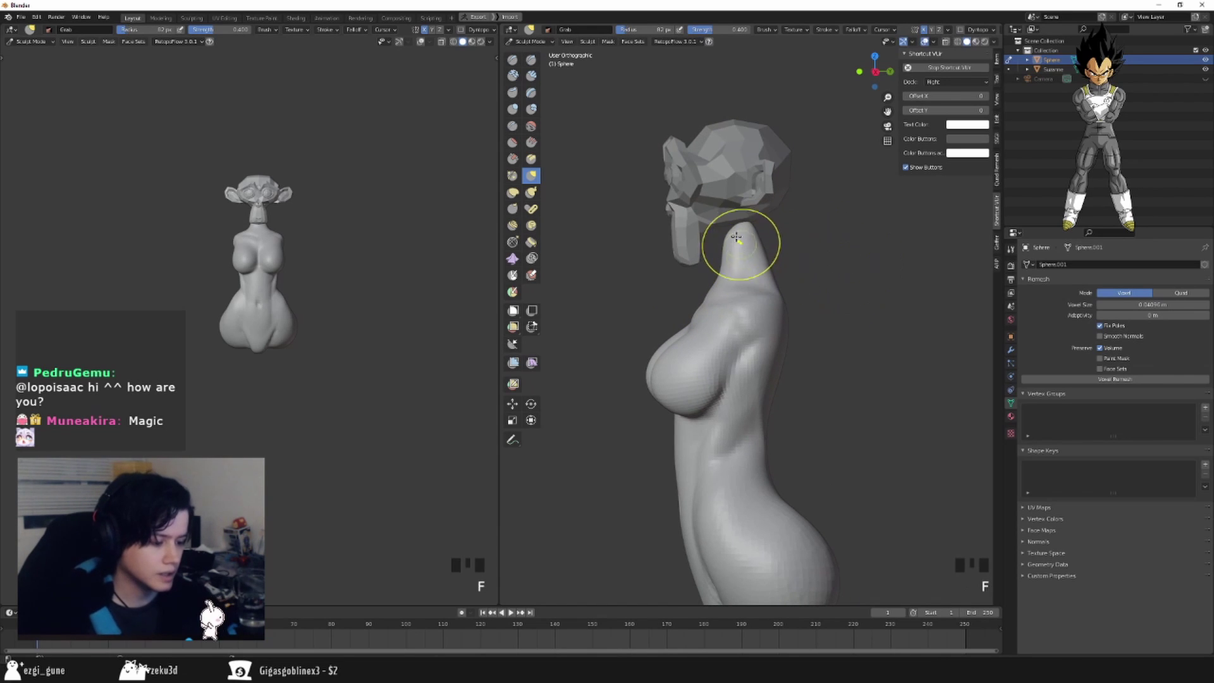
left_click_drag(734, 231, 735, 222)
Reshape the tops of the shoulders from the front with a resized Grab brush.
middle_click_drag(736, 222, 864, 298)
key("f")
left_click(852, 298)
key("f")
left_click(939, 306)
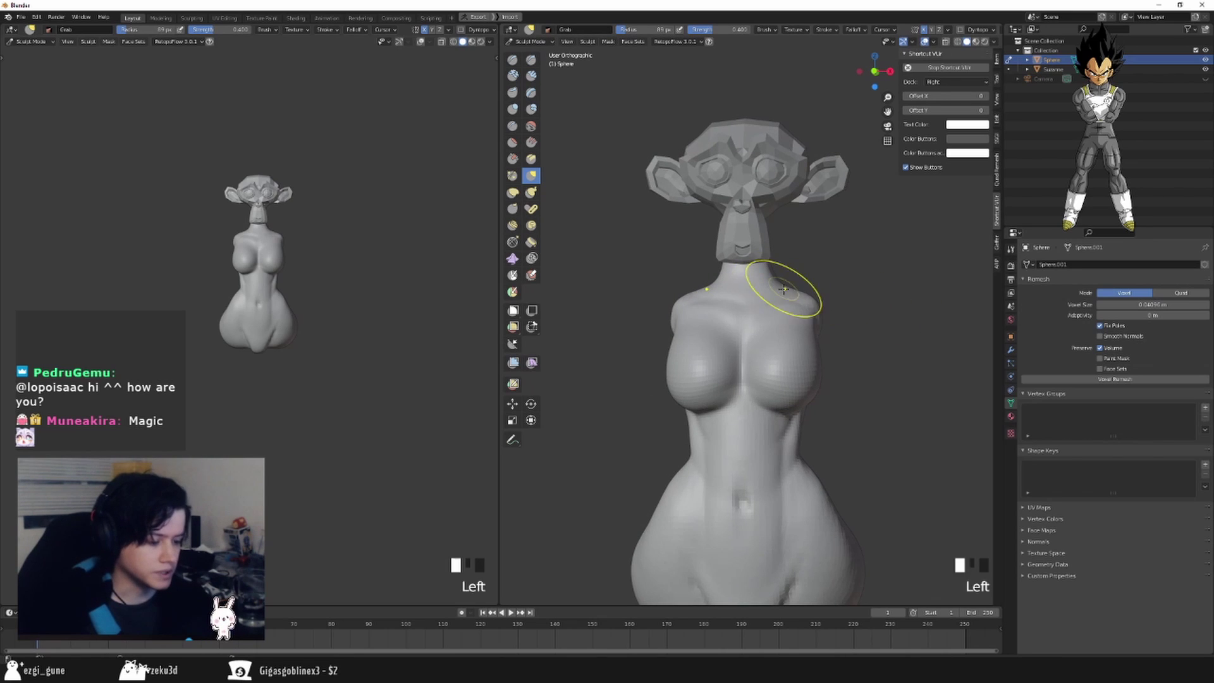
Sculpt the collarbones and the hollow between them with the Crease brush.
mouse_move(783, 289)
middle_mouse_down()
mouse_move(832, 236)
mouse_move(801, 358)
middle_mouse_up()
key("shift+c")
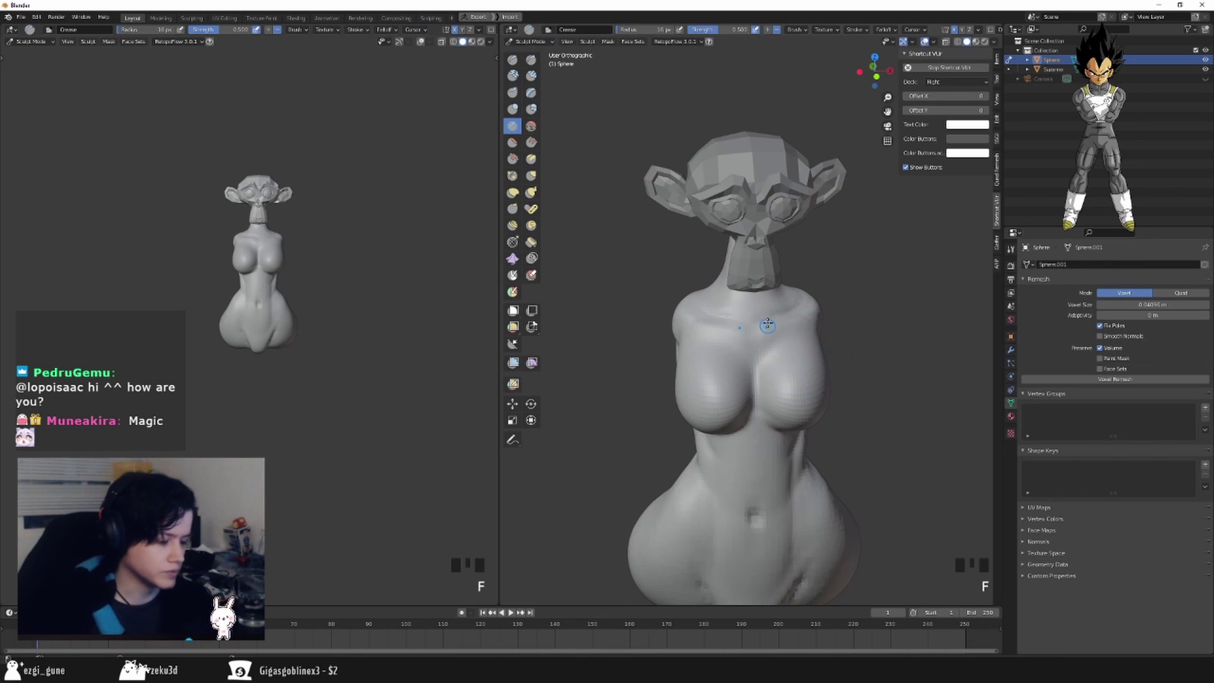
key("f")
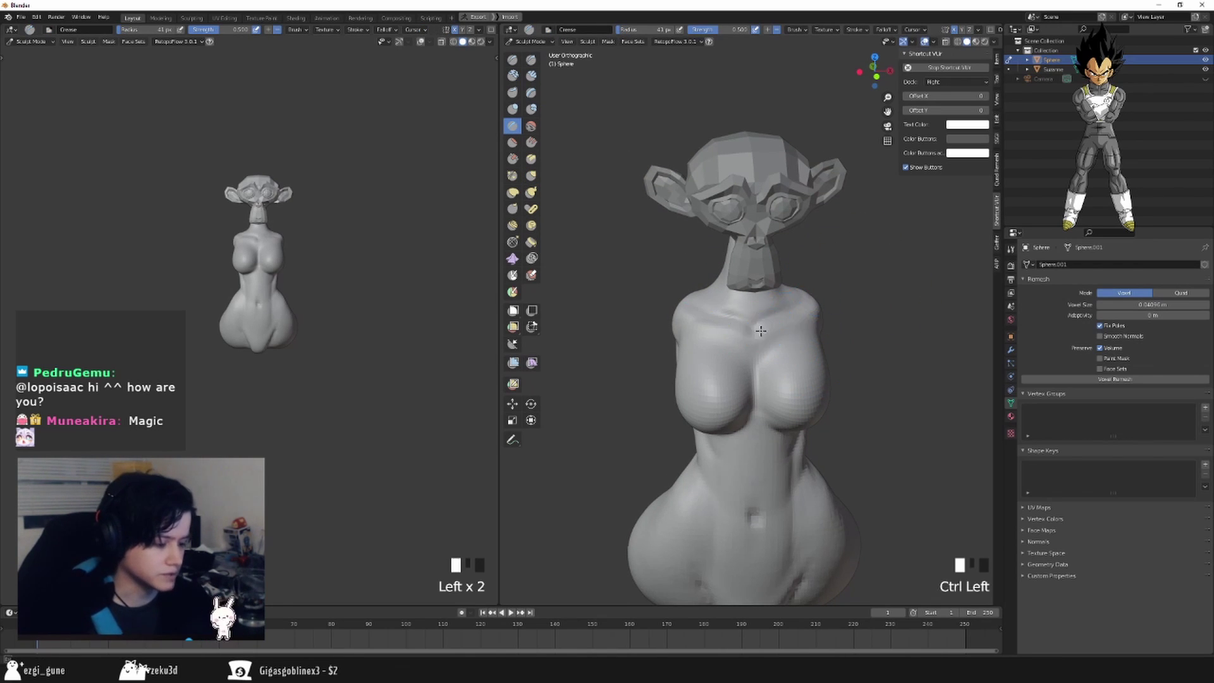
middle_click_drag(792, 324, 752, 353)
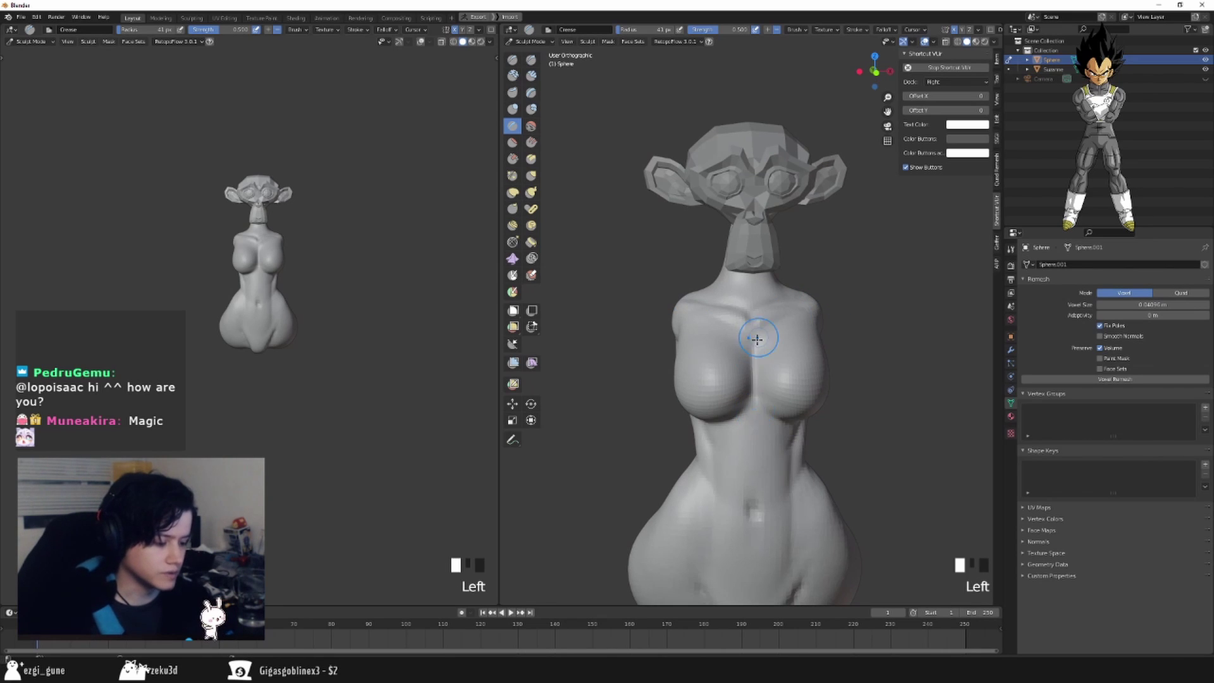
Adjust the collarbones and upper chest with the Grab brush.
key("g")
key("f")
left_click(829, 379)
middle_click_drag(825, 380, 787, 360)
left_click_drag(753, 320, 759, 328)
left_click_drag(758, 330, 781, 319)
left_click_drag(791, 319, 796, 322)
left_click_drag(800, 321, 794, 289)
Pull the shoulder slopes and the base of the neck inward with a resized Grab brush.
key("f")
left_click(813, 330)
key("f")
left_click(772, 321)
left_click_drag(793, 288, 785, 285)
left_click_drag(771, 282, 752, 285)
Sculpt the front neck muscles from the throat hollow upward with the Crease brush and smooth them.
left_click(512, 126)
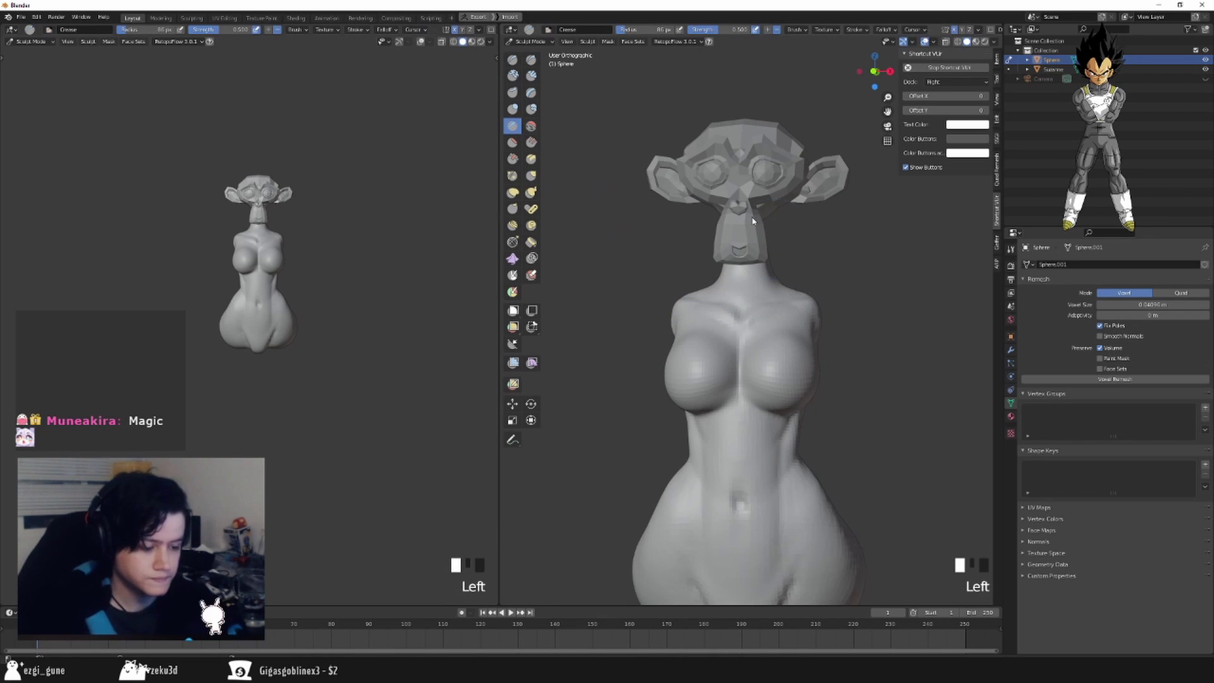
key("f")
left_click(739, 295)
mouse_move(752, 221)
middle_mouse_down()
mouse_move(720, 224)
mouse_move(740, 278)
middle_mouse_up()
left_click(738, 280)
left_click_drag(746, 250, 748, 243, "ctrl")
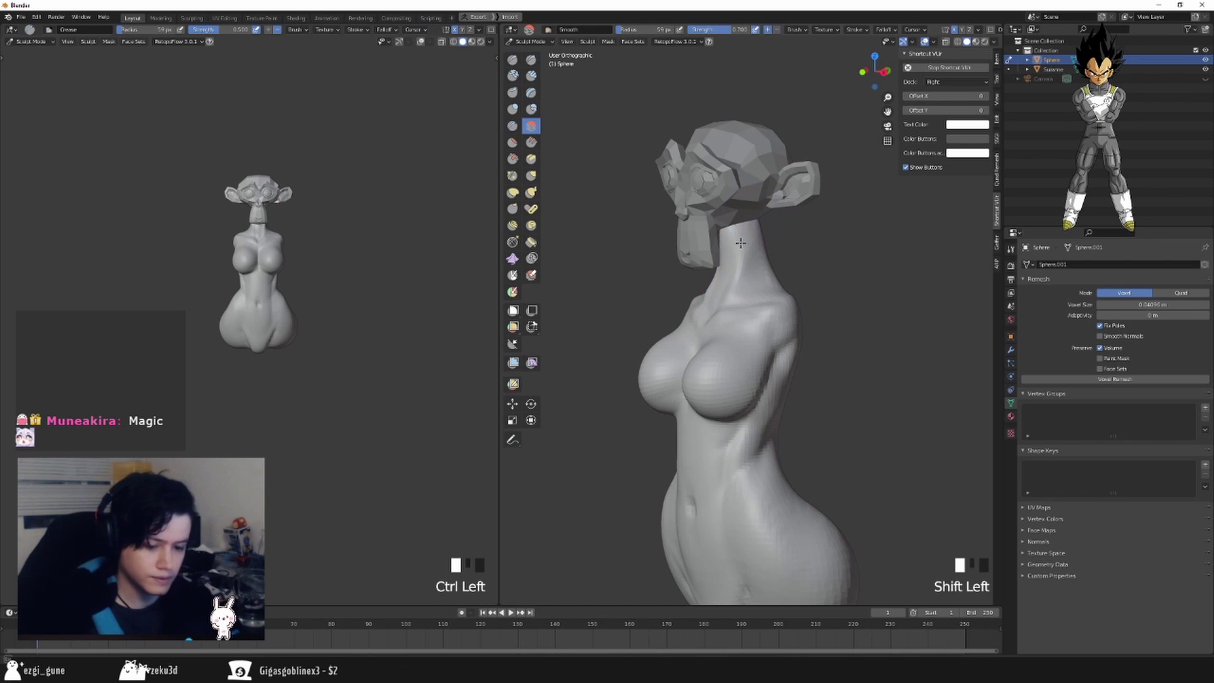
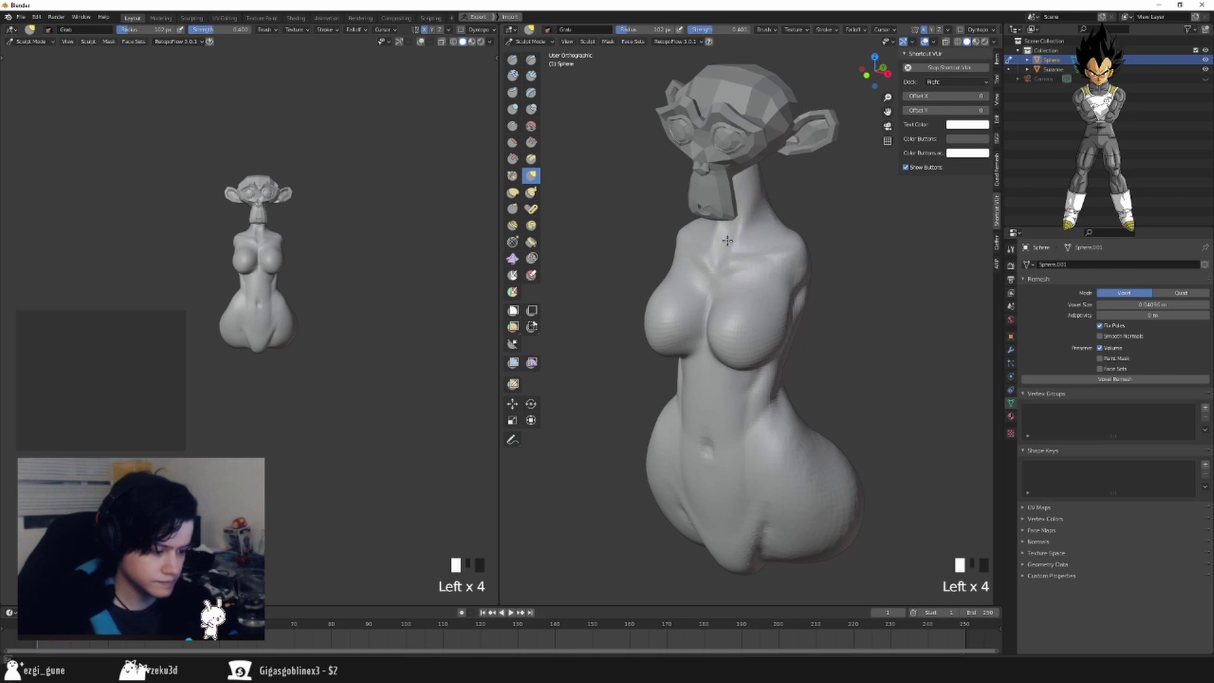
Refine the neck's side profile and push the lower back inward with a large Grab brush.
middle_click_drag(728, 240, 720, 201)
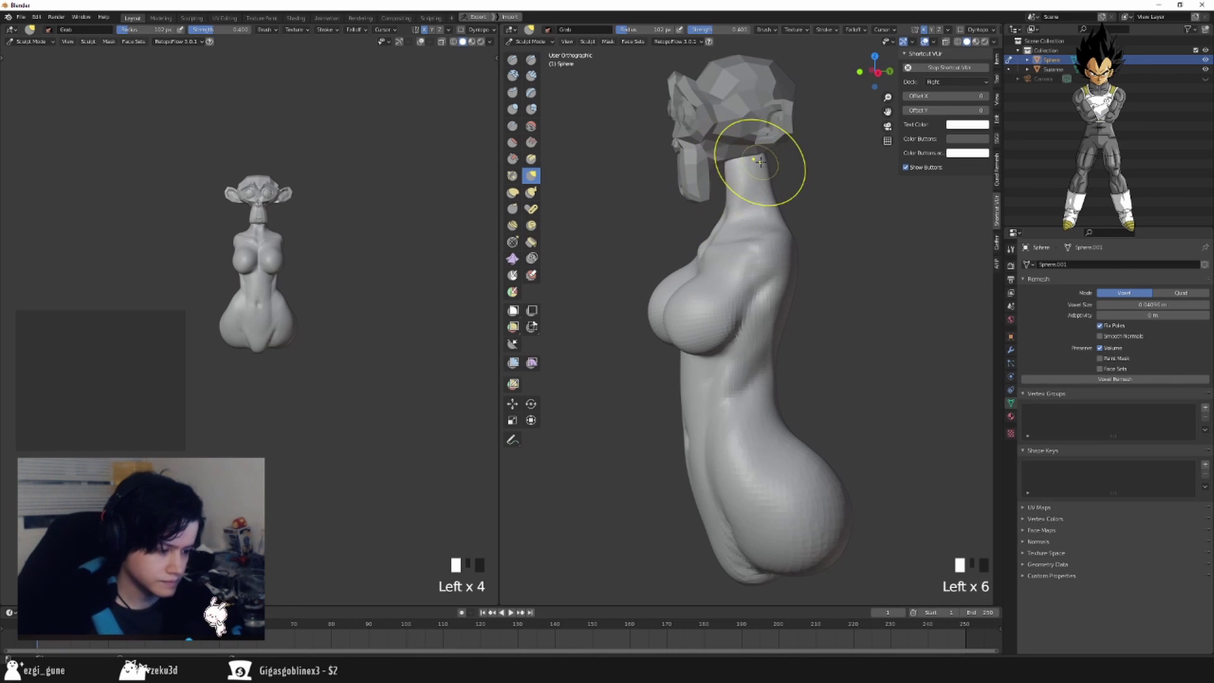
middle_click_drag(858, 225, 829, 231)
key("f")
left_click(934, 248)
left_click_drag(772, 378, 764, 377)
left_click_drag(770, 373, 760, 373)
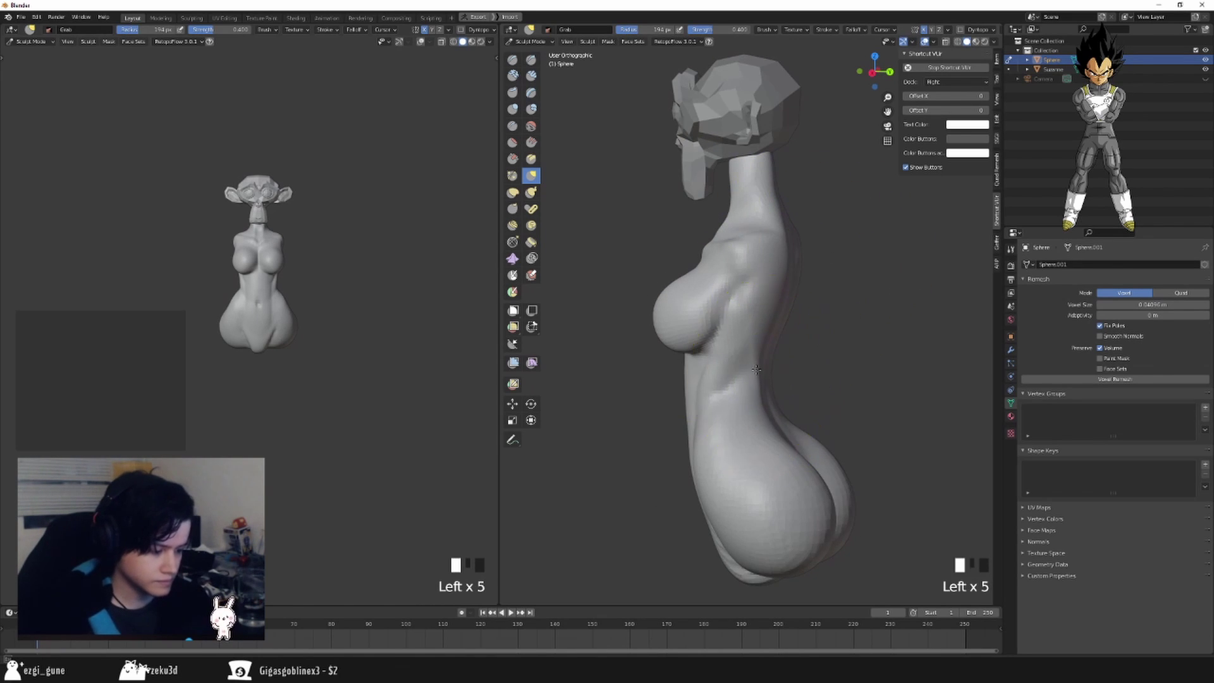
middle_click_drag(851, 368, 910, 361)
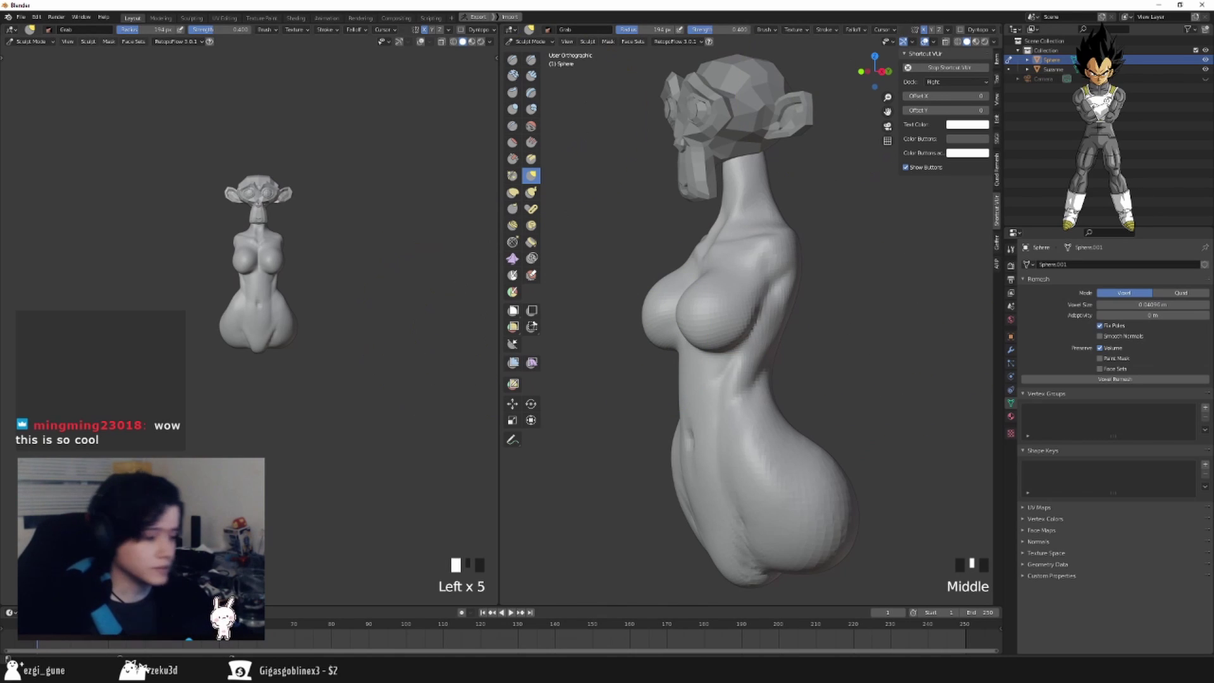
Set the solid shading lighting to MatCap in both 3D viewports.
left_click(996, 42)
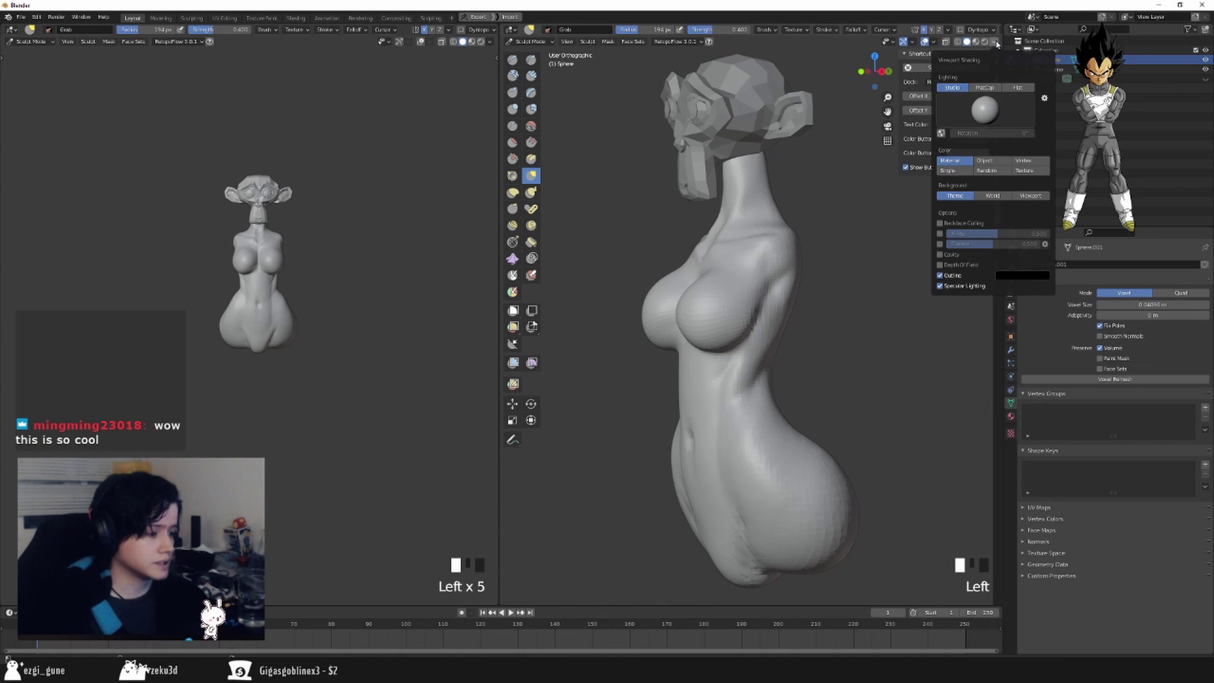
left_click(990, 90)
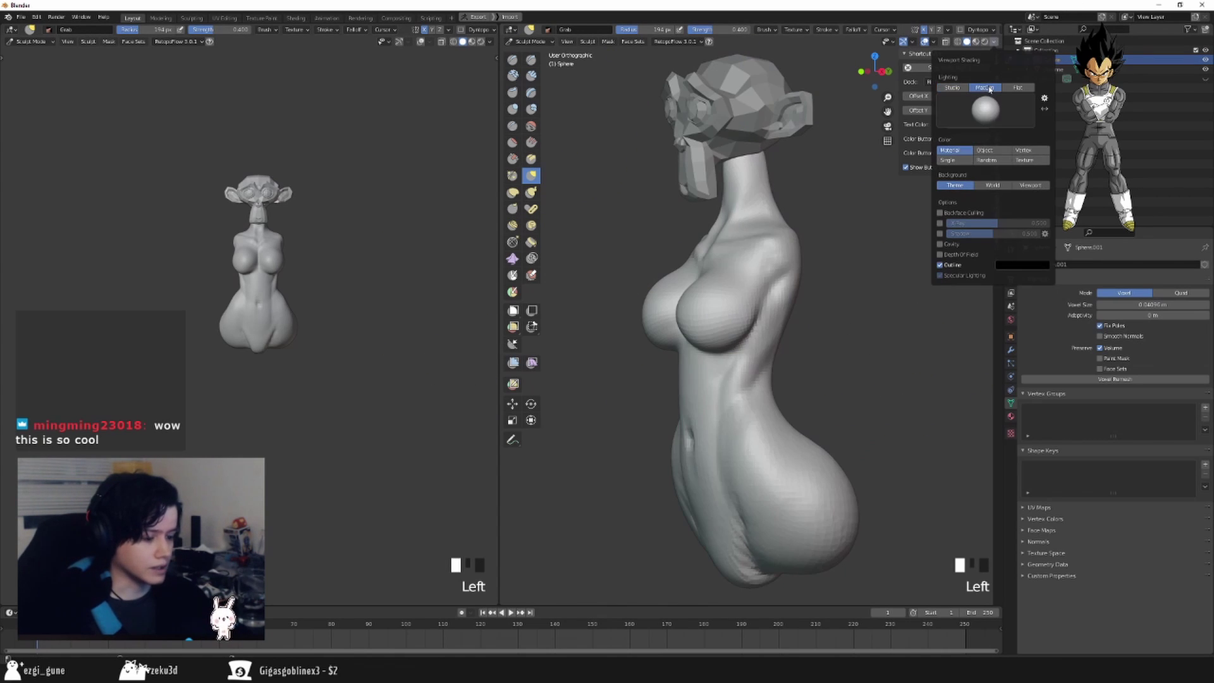
left_click(489, 42)
left_click(484, 89)
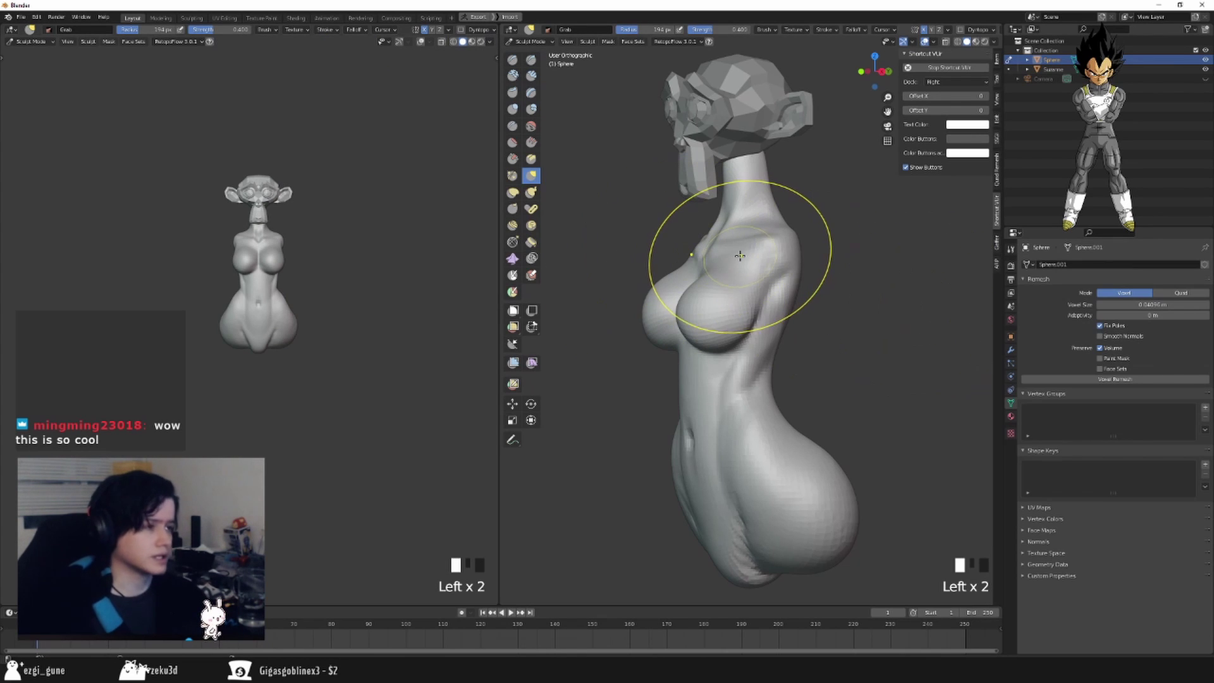
Smooth the front of the pelvis and reshape the lower hips with a resized Grab brush.
mouse_move(881, 380)
middle_mouse_down()
mouse_move(857, 524)
mouse_move(814, 511)
mouse_move(864, 443)
middle_mouse_up()
key("f")
left_click(814, 511, "shift")
key("f")
left_click(885, 479)
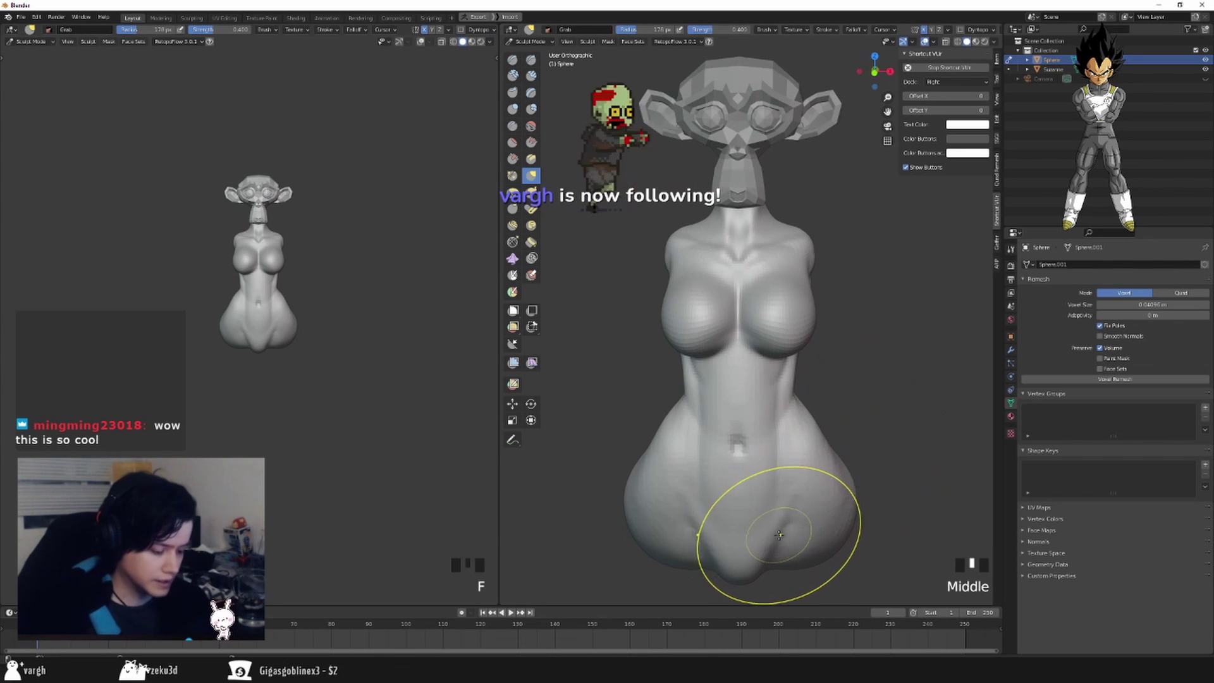
key("f")
left_click(763, 537)
mouse_move(868, 506)
middle_mouse_down("shift")
mouse_move(930, 442)
mouse_move(867, 447)
middle_mouse_up("shift")
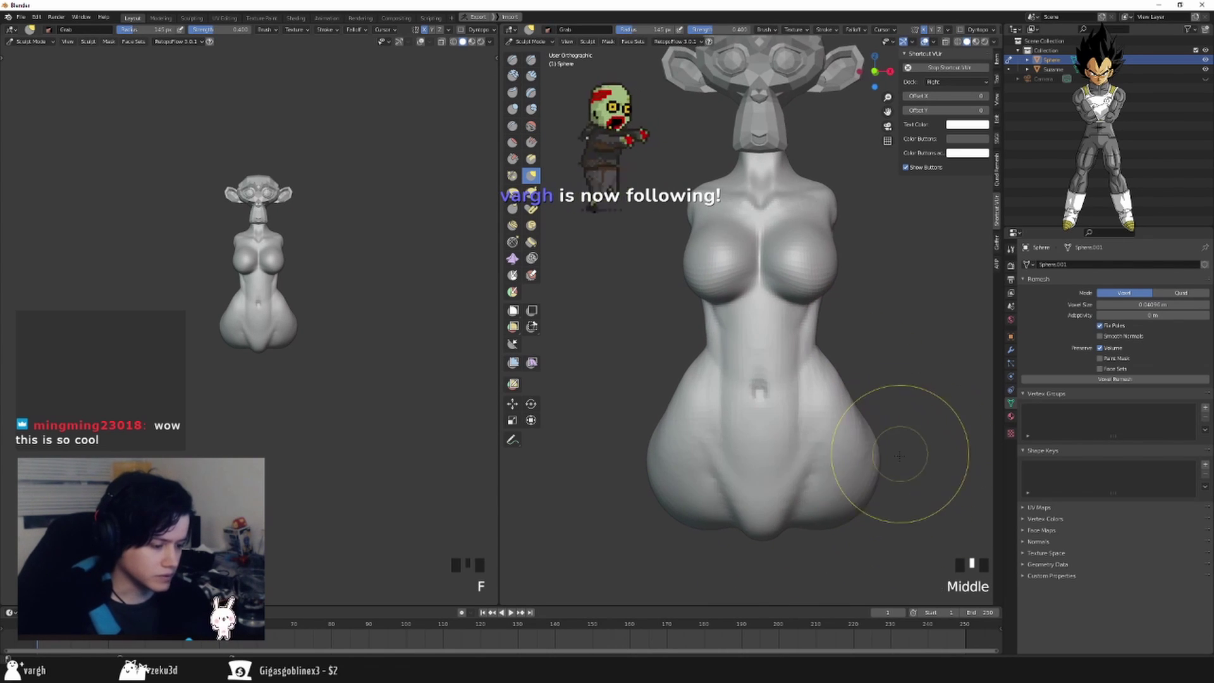
Pull the groin folds upward toward the hips with the Grab brush reduced to about 97 px.
key("f")
left_click(796, 493)
mouse_move(785, 510)
left_mouse_down()
mouse_move(777, 518)
mouse_move(800, 468)
left_mouse_up()
mouse_move(804, 467)
left_mouse_down()
mouse_move(821, 435)
mouse_move(805, 457)
left_mouse_up()
middle_click(821, 435)
mouse_move(837, 461)
middle_mouse_down()
mouse_move(874, 454)
mouse_move(777, 392)
middle_mouse_up()
middle_click_drag(778, 392, 682, 327)
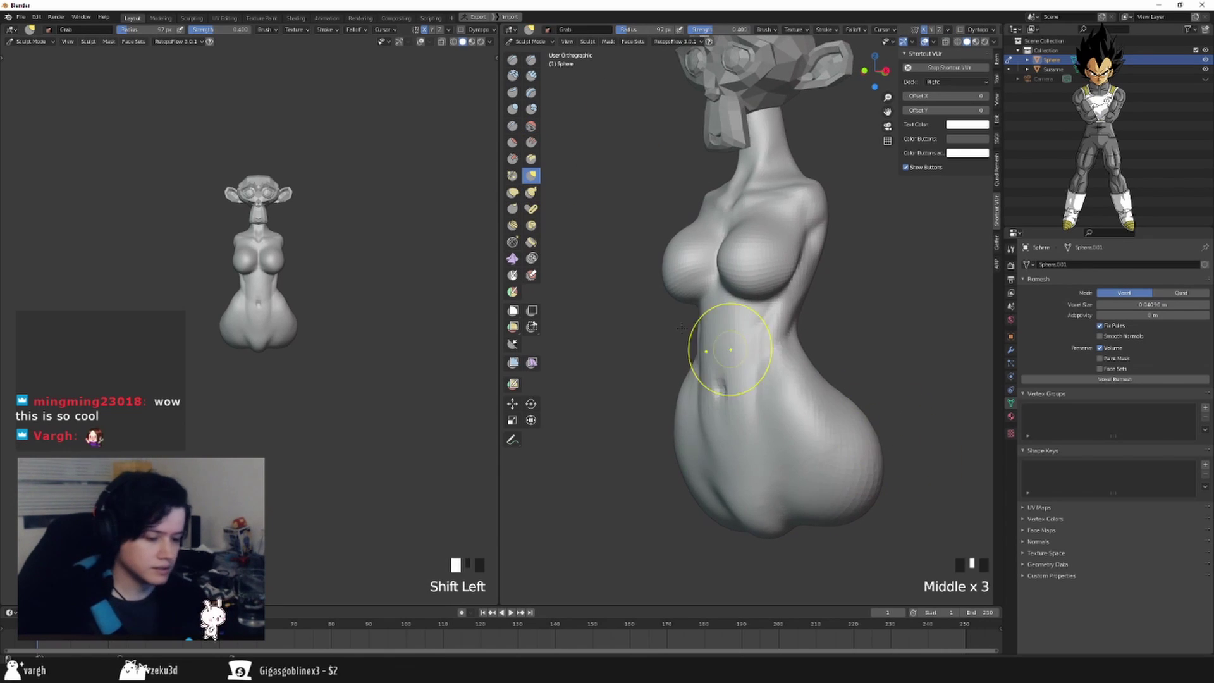
Define the spine groove along the back with a resized Crease brush and smooth the surrounding surface.
left_click(513, 129)
middle_click_drag(885, 434, 815, 430)
key("f")
key("f")
mouse_move(898, 381)
middle_mouse_down()
mouse_move(838, 386)
mouse_move(802, 353)
middle_mouse_up()
key("f")
left_click(789, 354)
key("f")
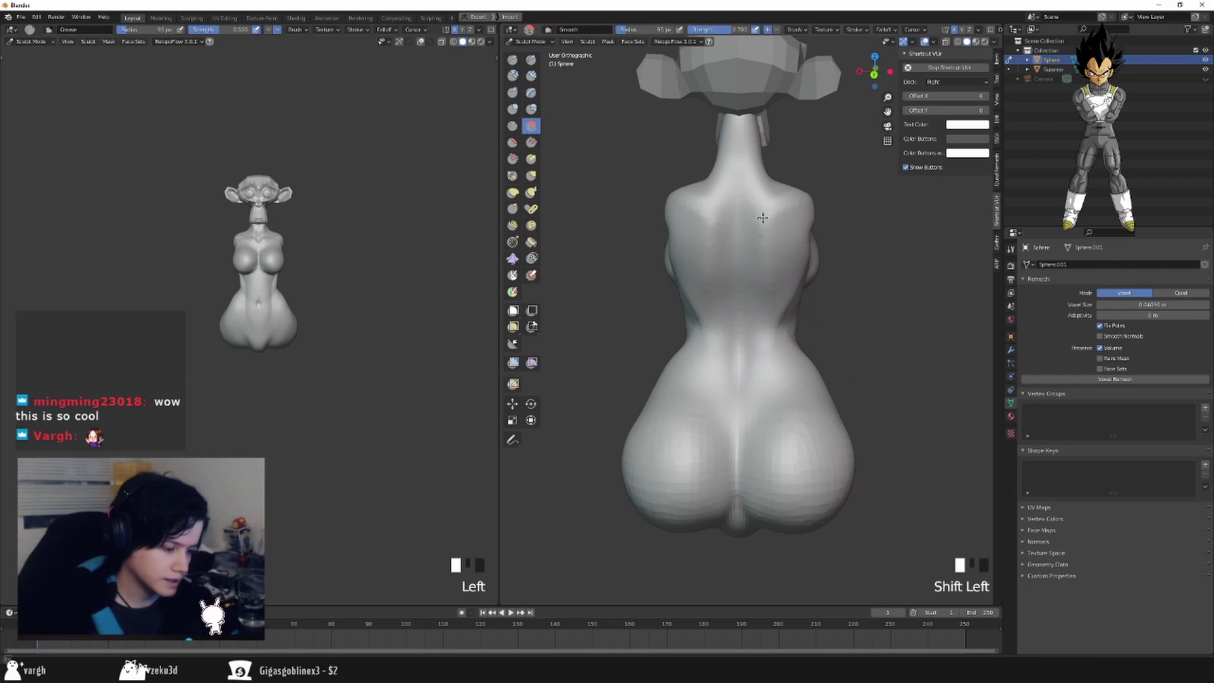
key("f")
left_click(830, 411)
middle_click_drag(835, 400, 836, 415)
middle_click_drag(665, 497, 733, 496)
middle_click_drag(847, 388, 897, 444)
Pull the upper contour of the buttocks outward in side profile with an enlarged Grab brush.
key("g")
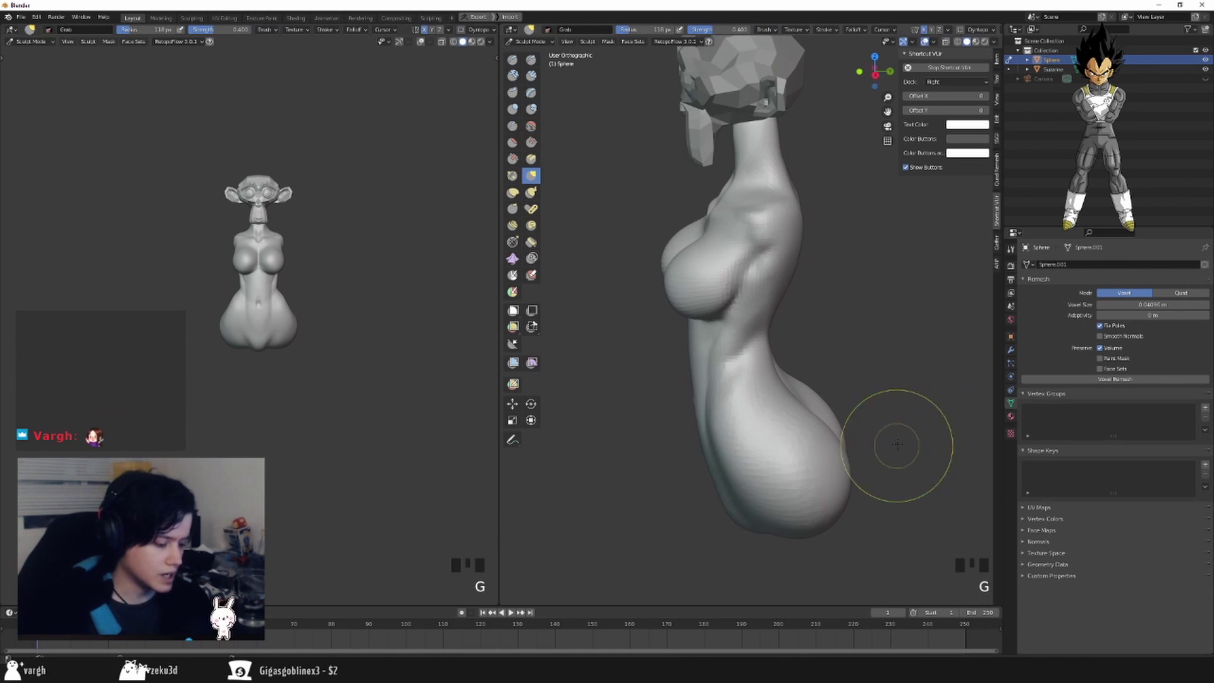
key("f")
left_click(1016, 444)
left_click_drag(829, 452, 840, 442)
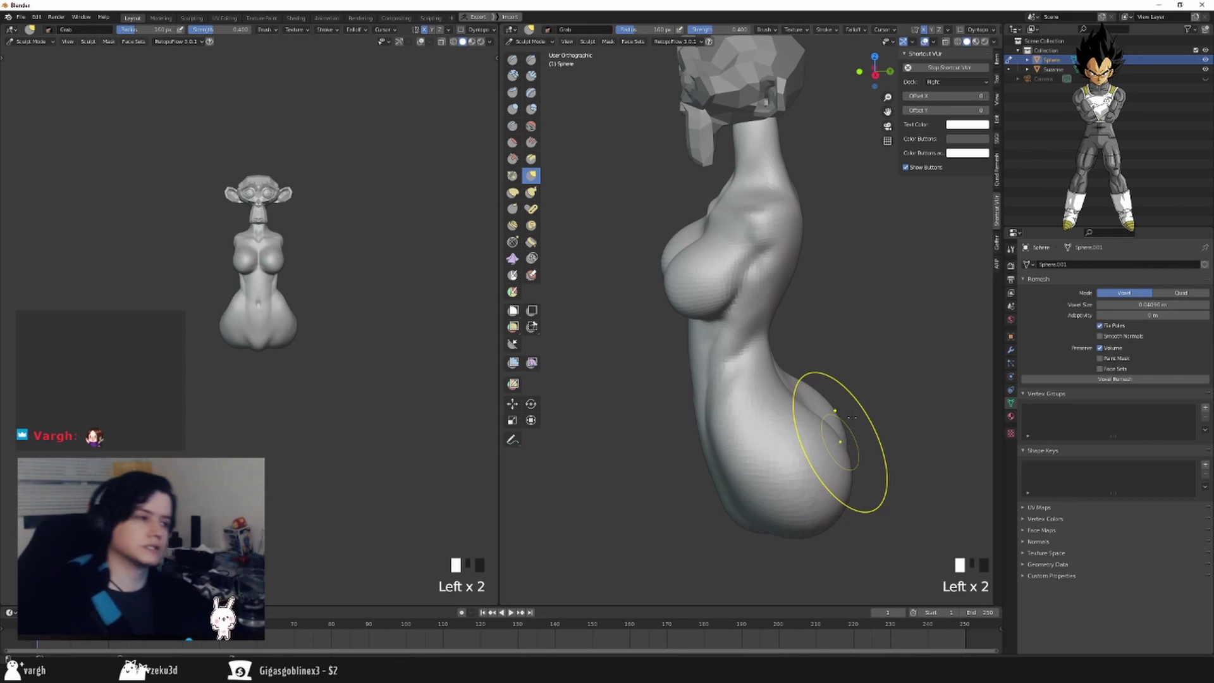
Adjust the outer hip contour from the front with a resized Grab brush.
middle_click_drag(832, 347, 894, 311, "alt")
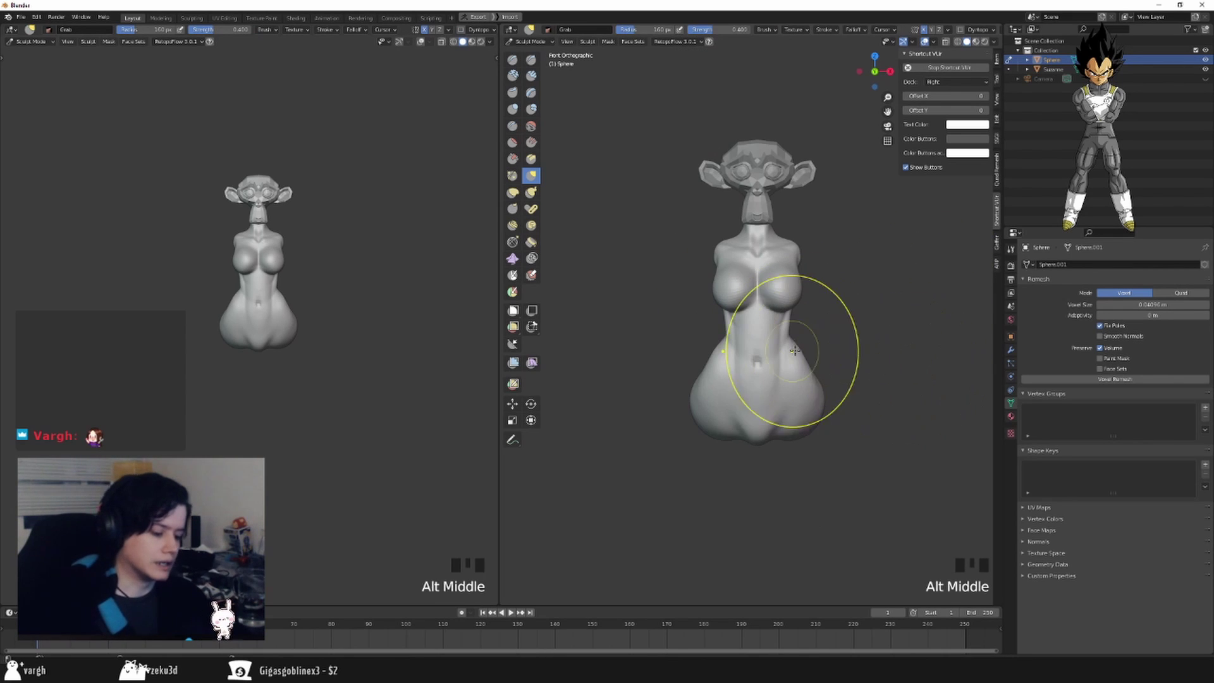
scroll(795, 351, "up", 2)
key("f")
left_click(844, 401)
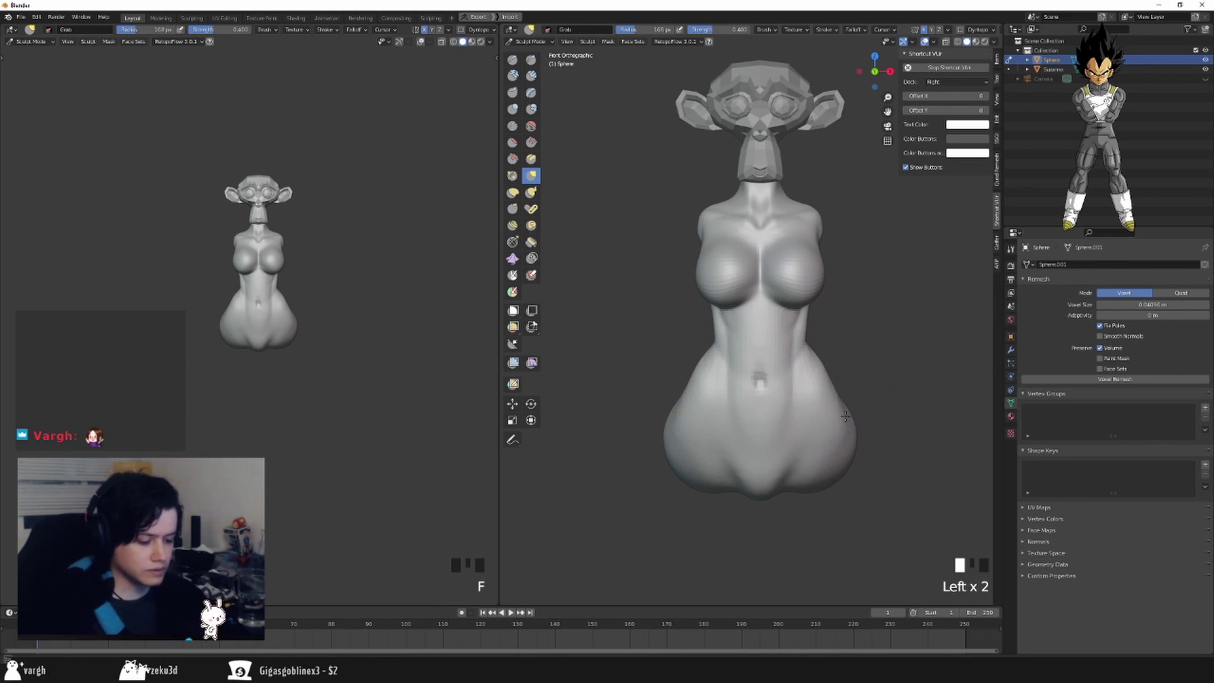
left_click(887, 374)
left_click(887, 374)
Return to Object Mode, deselect the torso and add a cylinder mesh for the leg.
key("ctrl+Tab")
scroll(867, 327, "down", 5)
middle_click_drag(867, 326, 770, 314, "shift")
left_click(821, 317)
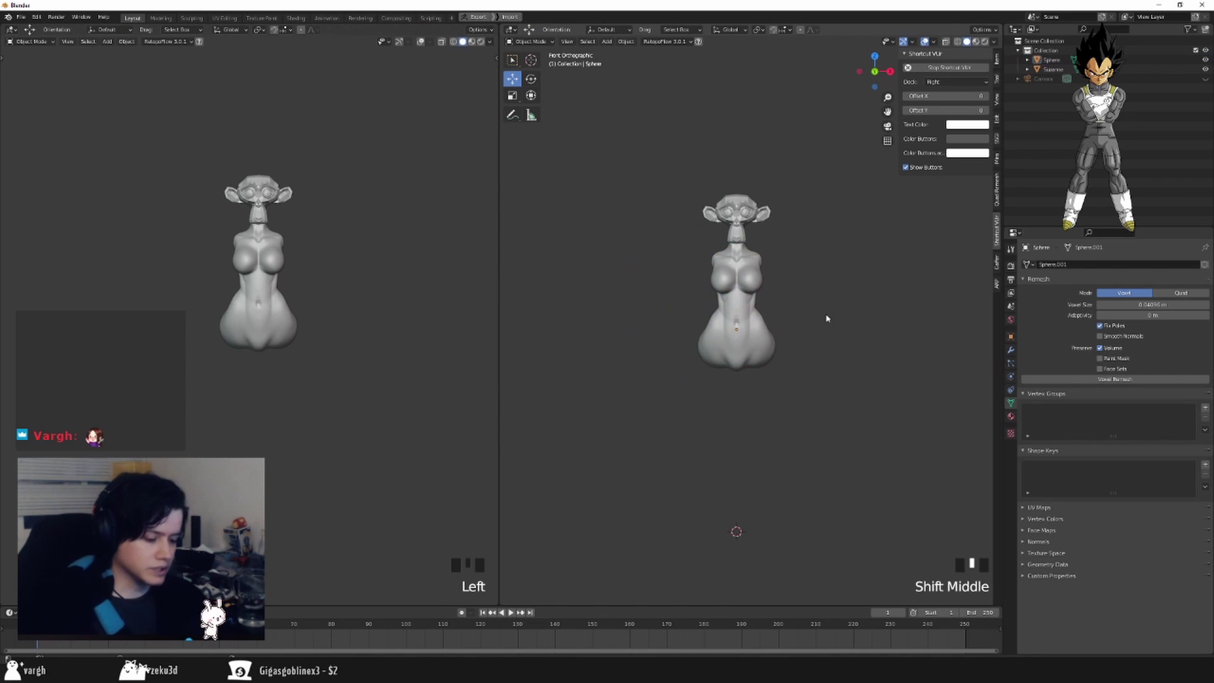
scroll(822, 316, "up", 3)
key("shift+a")
mouse_move(851, 343)
left_click(911, 403)
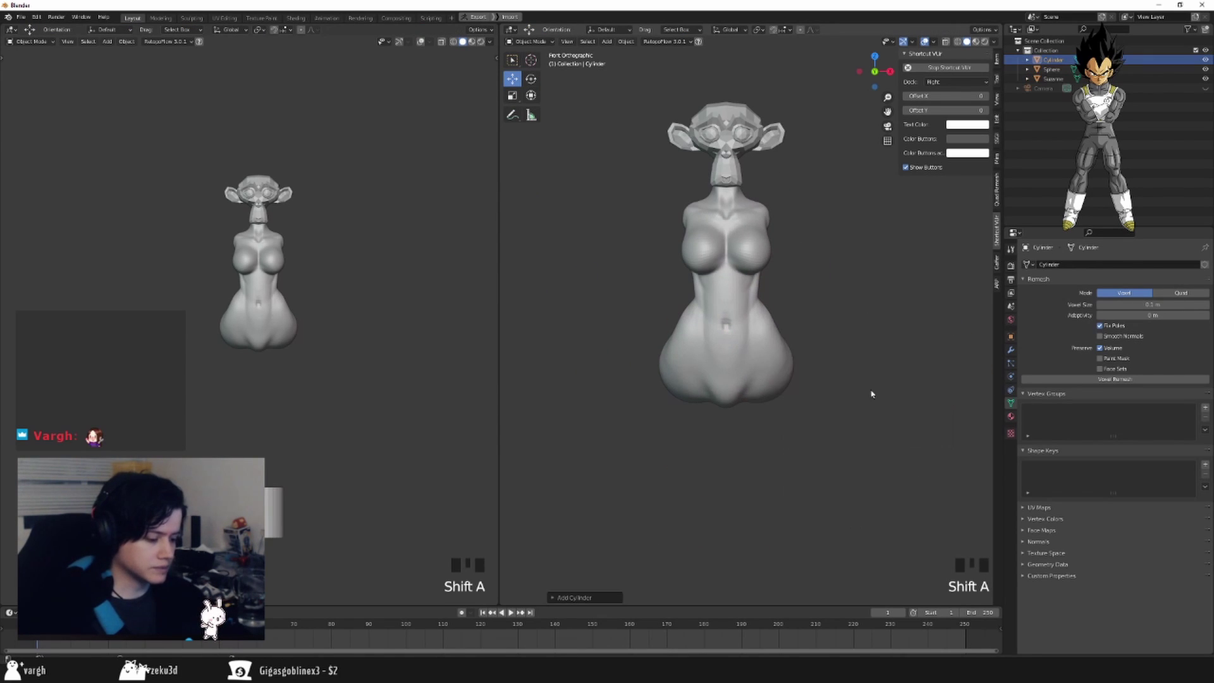
Move the cylinder's geometry in Edit Mode to sit beneath one hip of the torso.
scroll(870, 396, "down", 4)
middle_click_drag(784, 404, 845, 450)
key("Tab")
key("g")
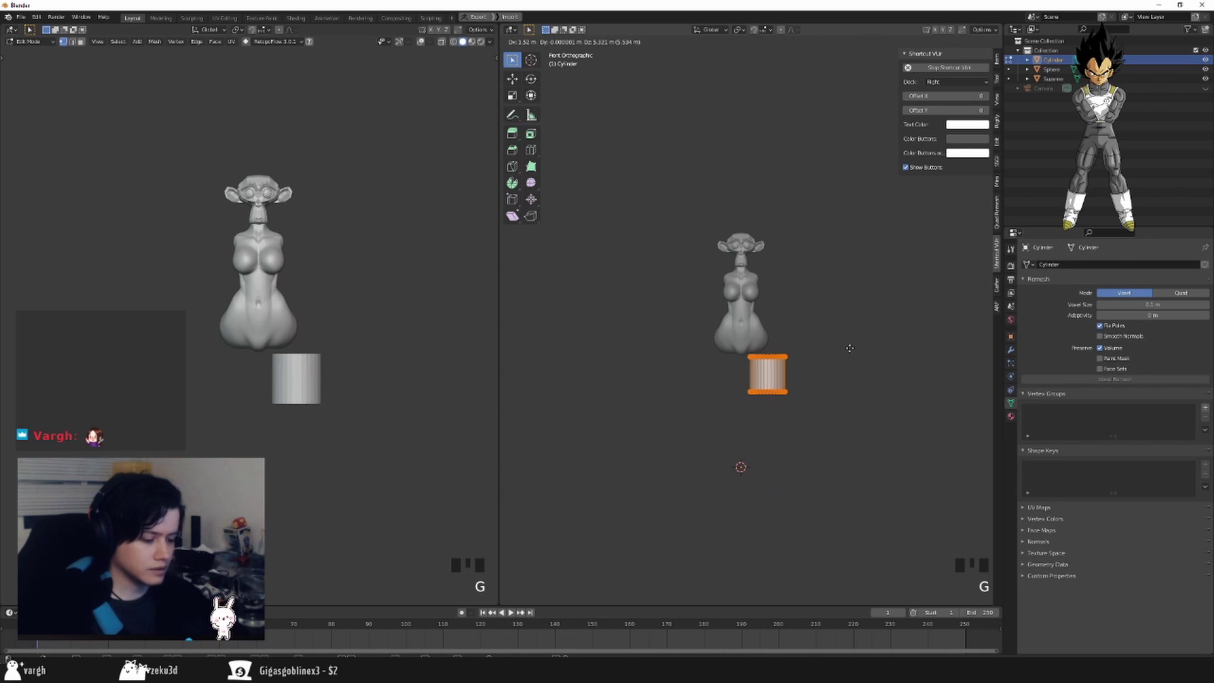
left_click(853, 349)
Scale the cylinder down to thigh thickness, checking it against the torso's side profile.
middle_click_drag(853, 349, 735, 378, "alt")
scroll(735, 377, "up", 4)
middle_click_drag(824, 380, 771, 280, "shift")
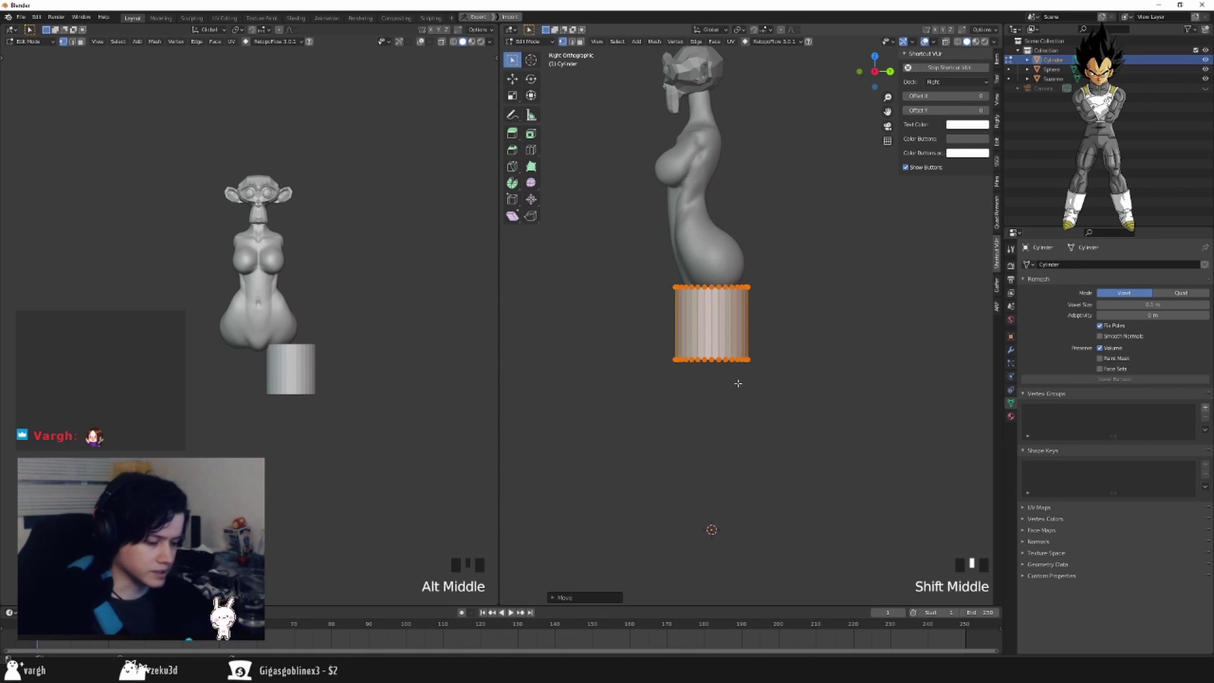
scroll(837, 382, "up", 1)
middle_click_drag(738, 382, 794, 372, "alt")
key("s")
left_click(861, 373)
Move the cylinder's bottom face down along the Z axis to stretch it to leg length.
key("3")
middle_click_drag(727, 273, 718, 234)
left_click(712, 267)
middle_click_drag(708, 303, 763, 394, "alt")
middle_click_drag(761, 350, 753, 213, "shift")
key("g")
key("z")
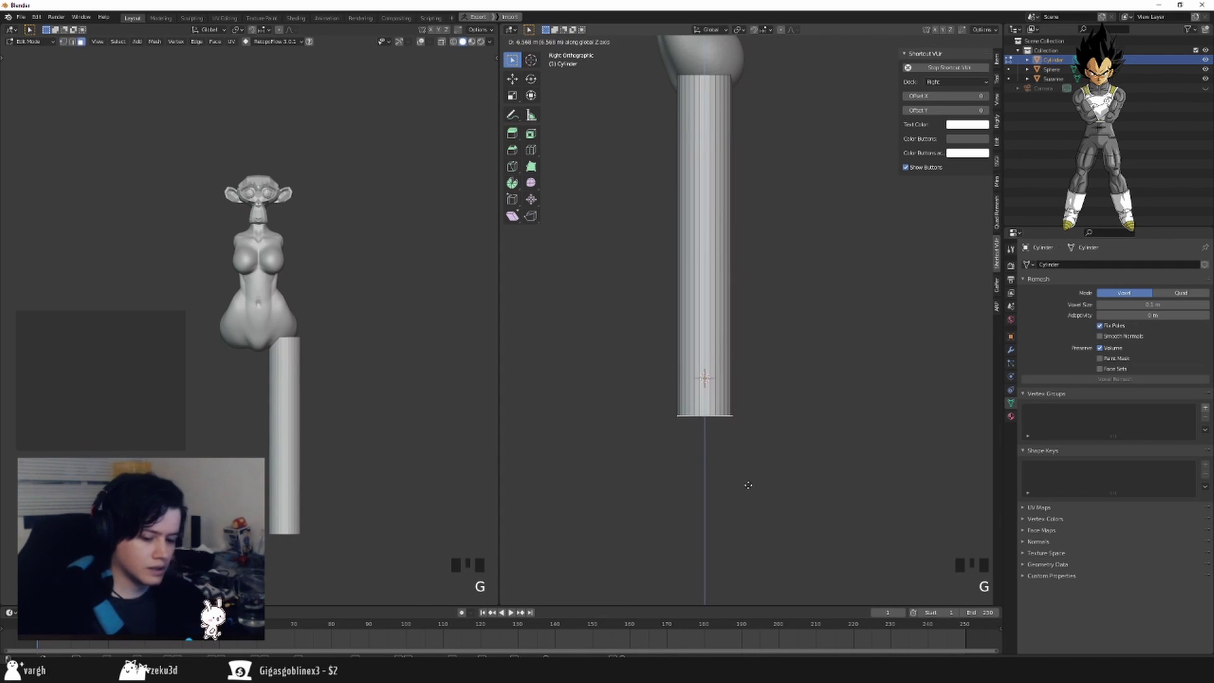
left_click(749, 492)
Tilt the whole leg cylinder slightly in front view and move it up into the hip.
middle_click_drag(775, 430, 853, 354, "alt")
middle_click_drag(861, 273, 864, 382, "shift")
key("a")
key("r")
left_click(879, 387)
key("g")
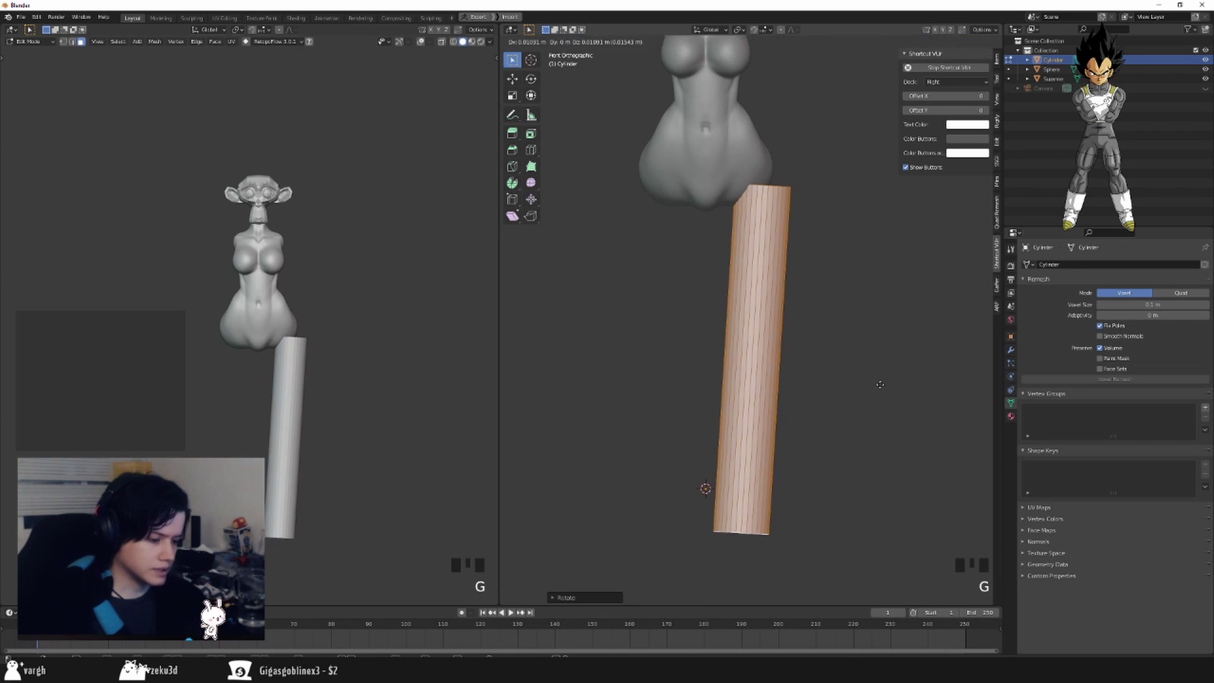
left_click(881, 383)
key("r")
left_click(884, 378)
key("g")
left_click(886, 371)
key("g")
left_click(878, 371)
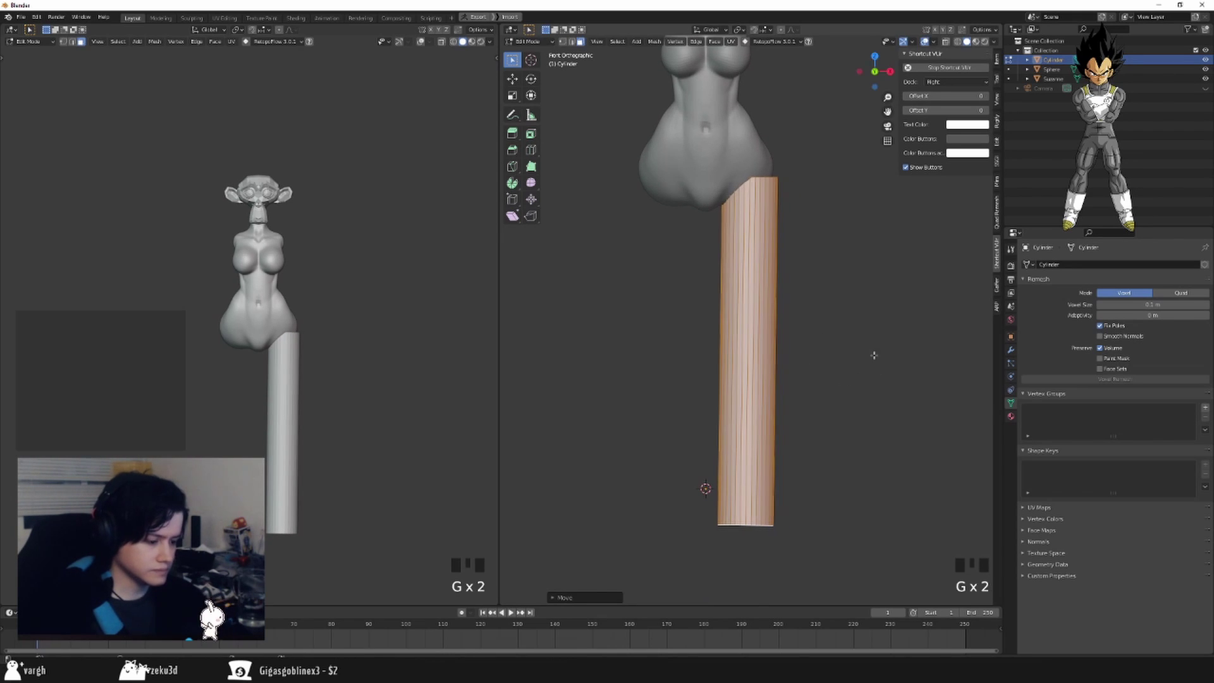
Add horizontal loop cuts along the full length of the leg cylinder.
middle_click_drag(873, 355, 866, 367, "shift")
key("ctrl+r")
left_click(750, 357)
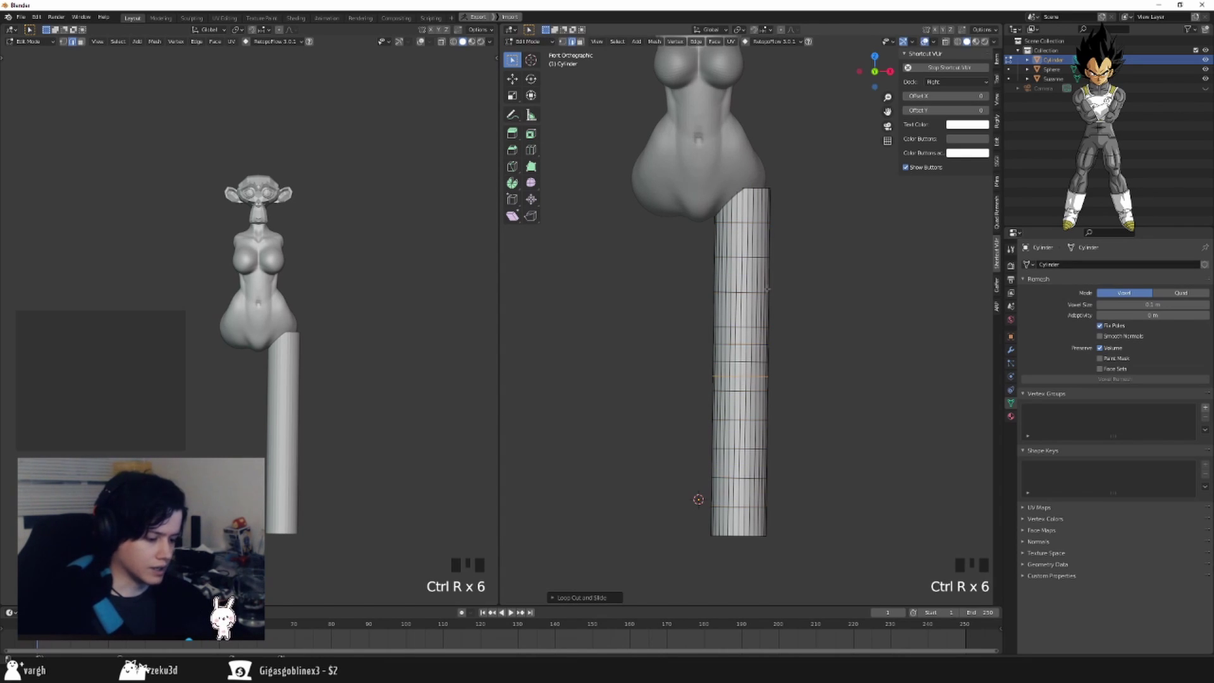
middle_click_drag(768, 289, 742, 315, "shift")
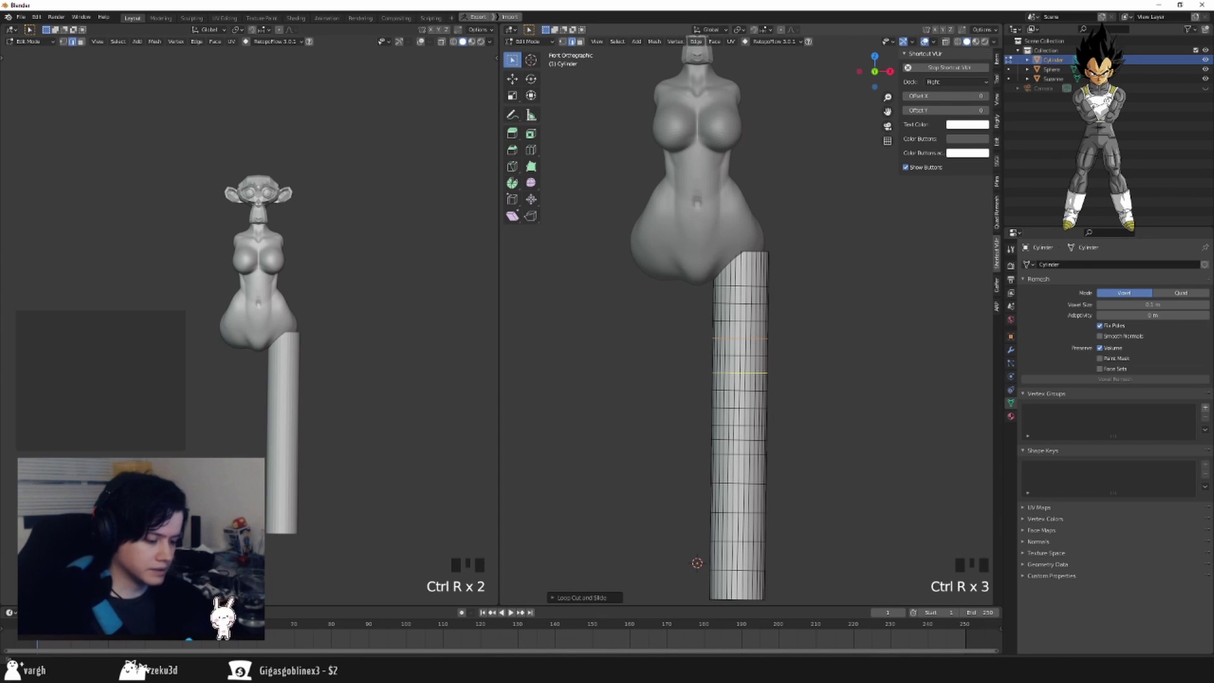
Enable proportional editing with Smooth falloff for the leg's bottom face and enlarge its influence size to about 4.59.
middle_click_drag(800, 438, 852, 434, "alt")
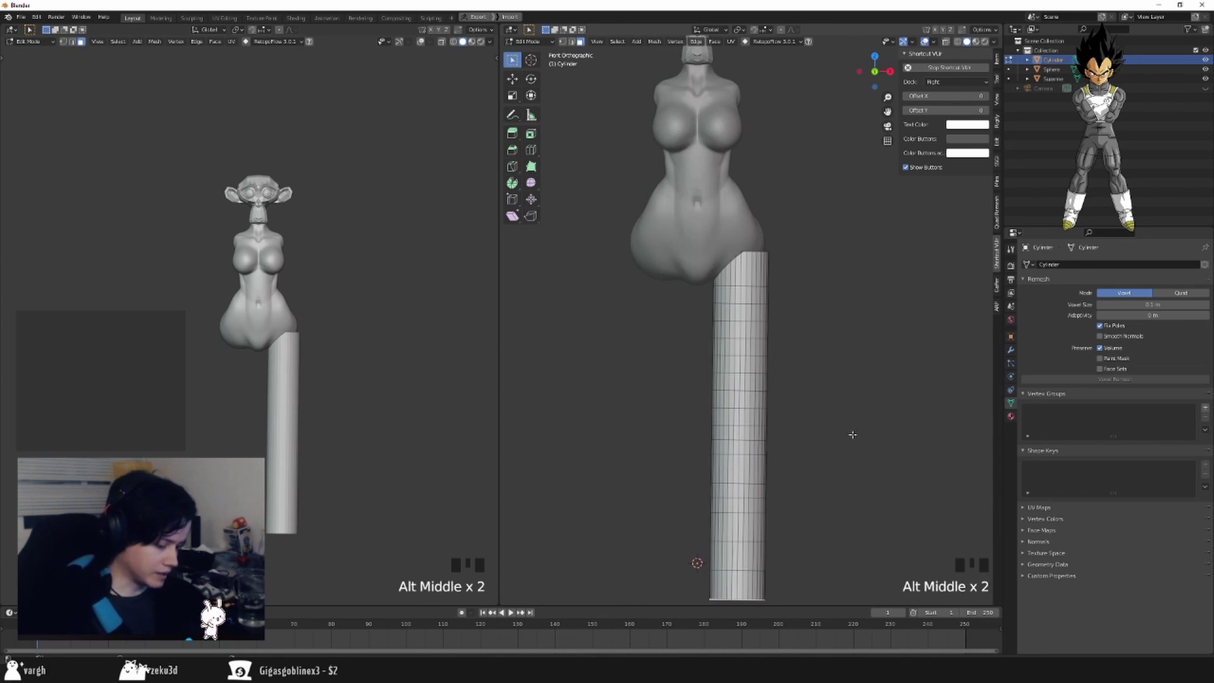
key("s")
scroll(851, 464, "down", 6)
right_click(850, 463)
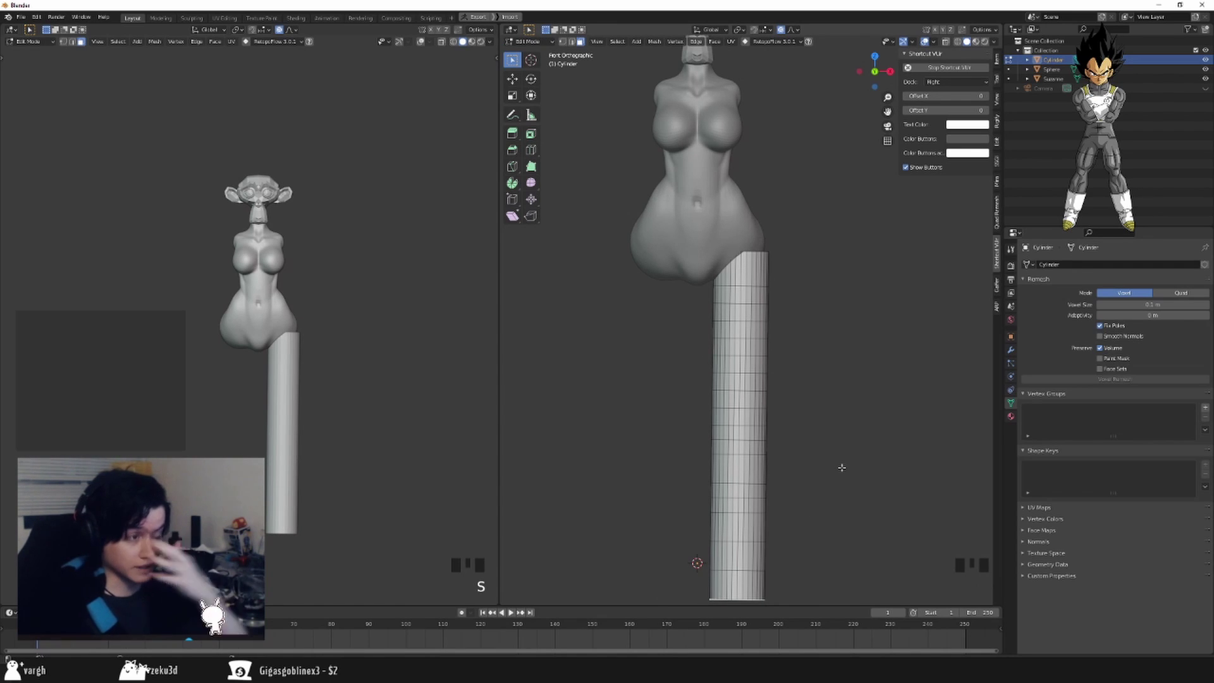
left_click(790, 31)
left_click(795, 31)
scroll(837, 460, "down", 2)
key("s")
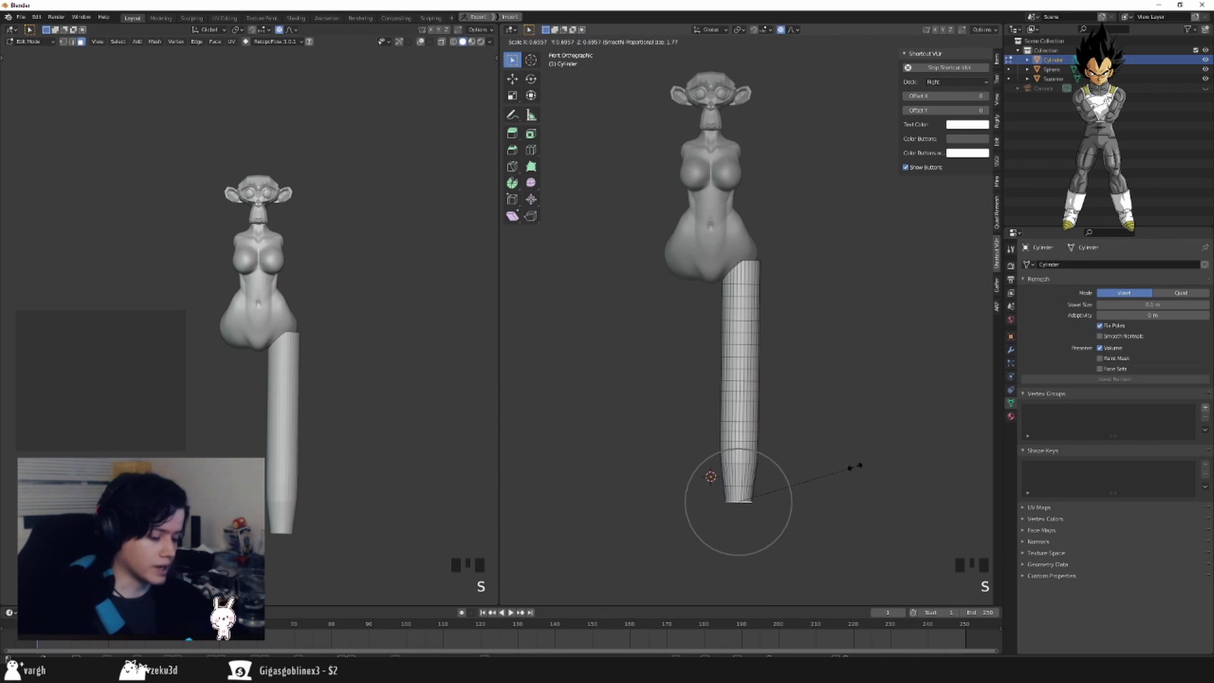
scroll(854, 466, "down", 11)
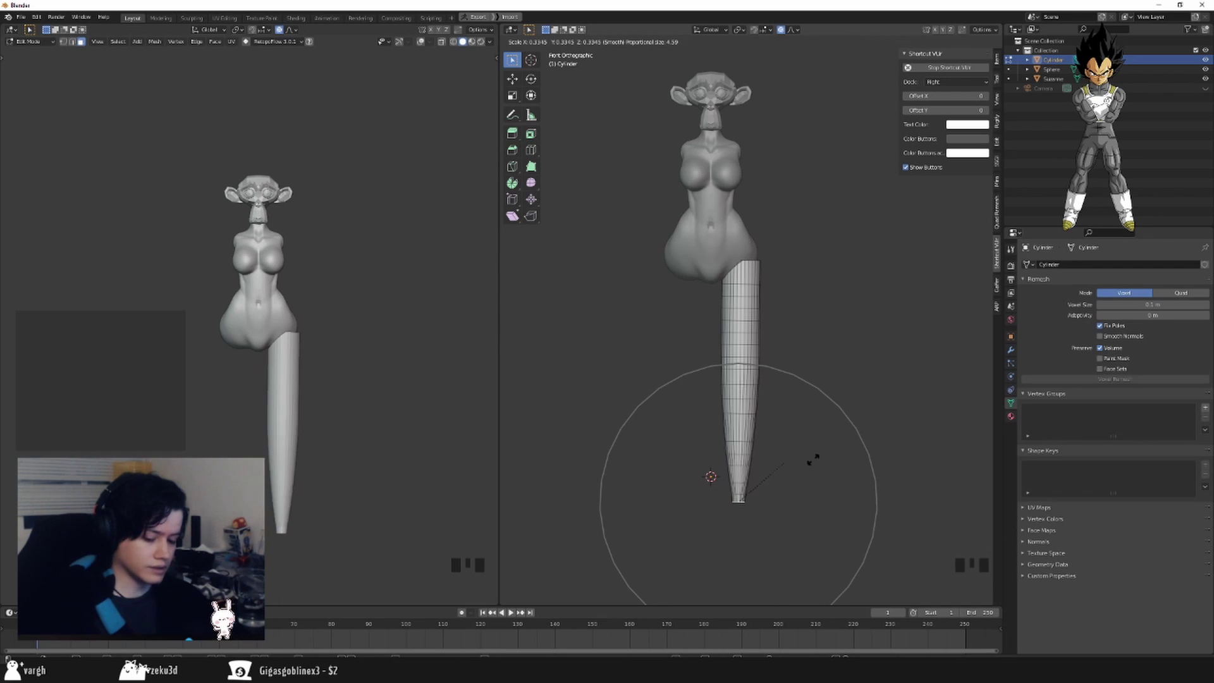
key("Escape")
key("s")
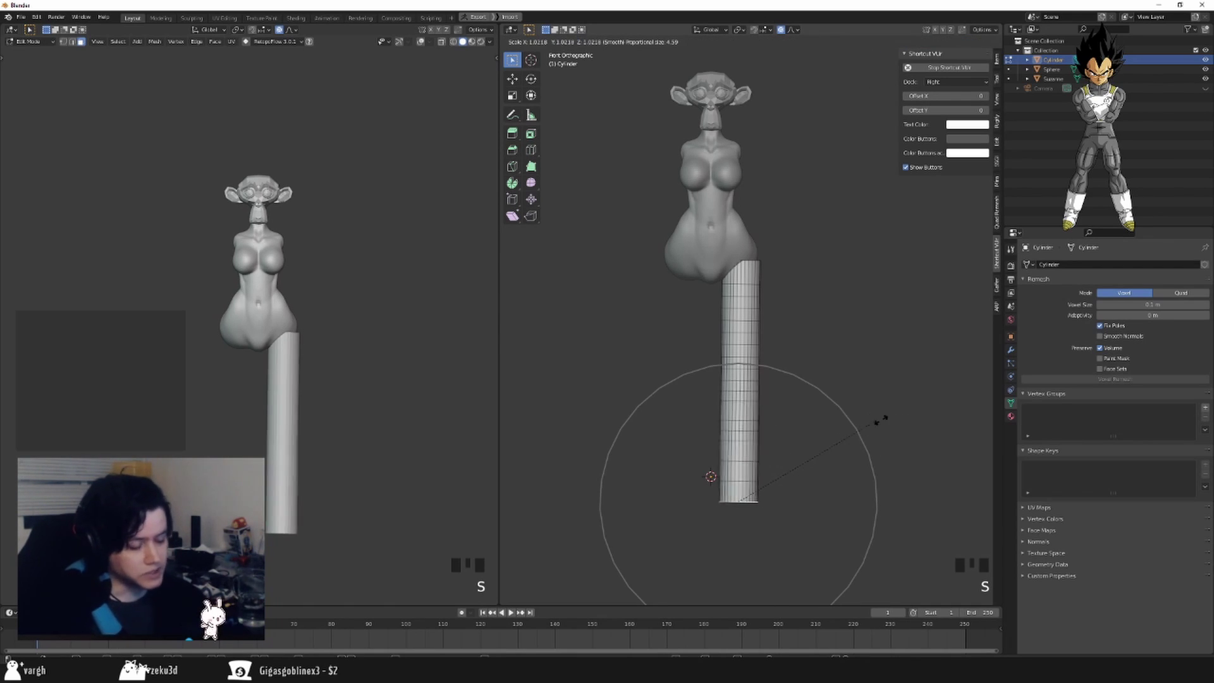
key("Escape")
key("g")
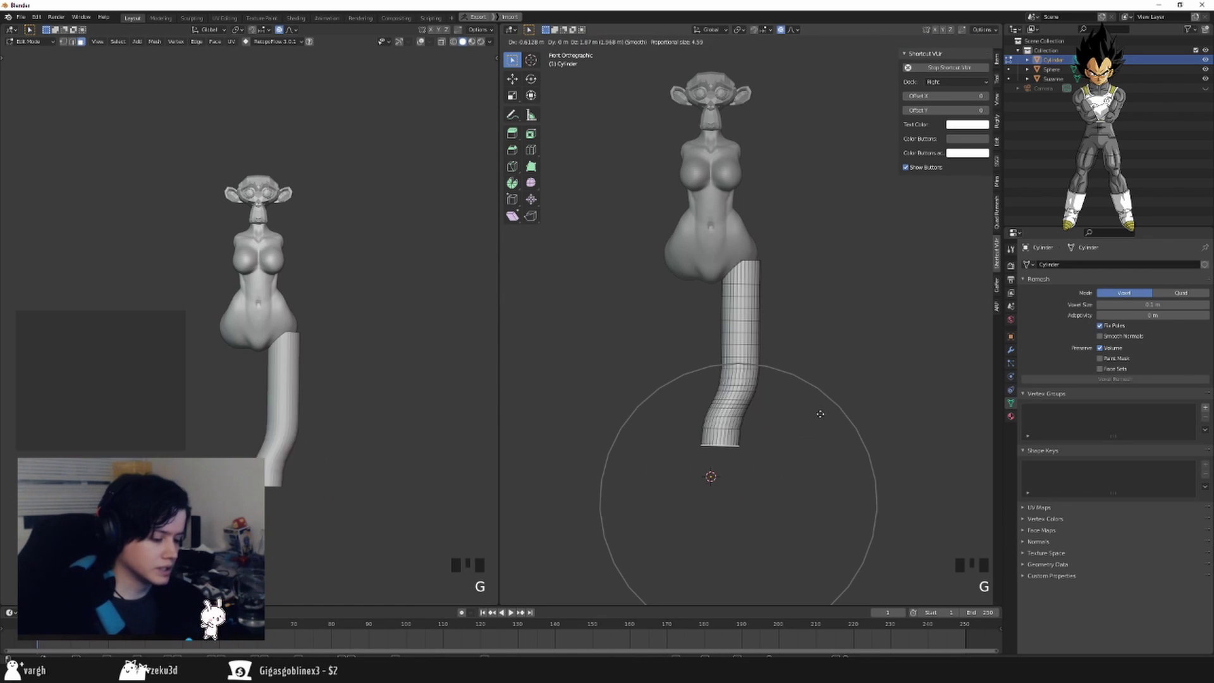
key("Escape")
key("g")
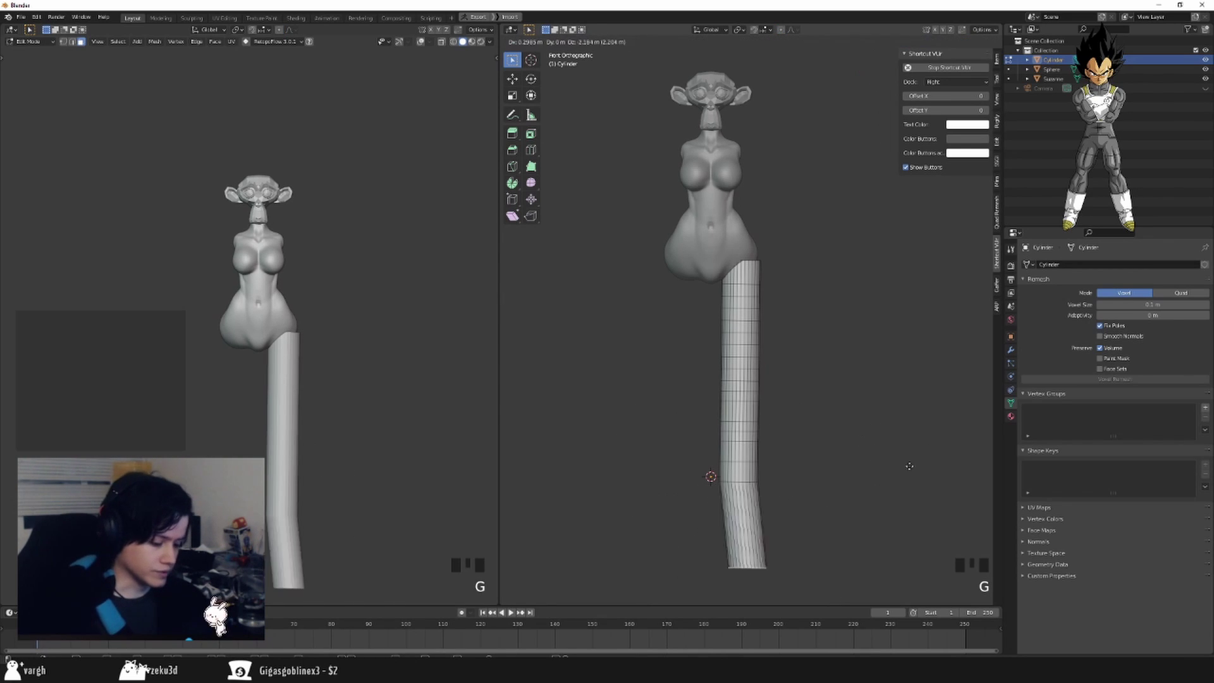
right_click(850, 479)
Taper the lower leg by scaling its bottom face to about 0.79 with proportional editing.
key("s")
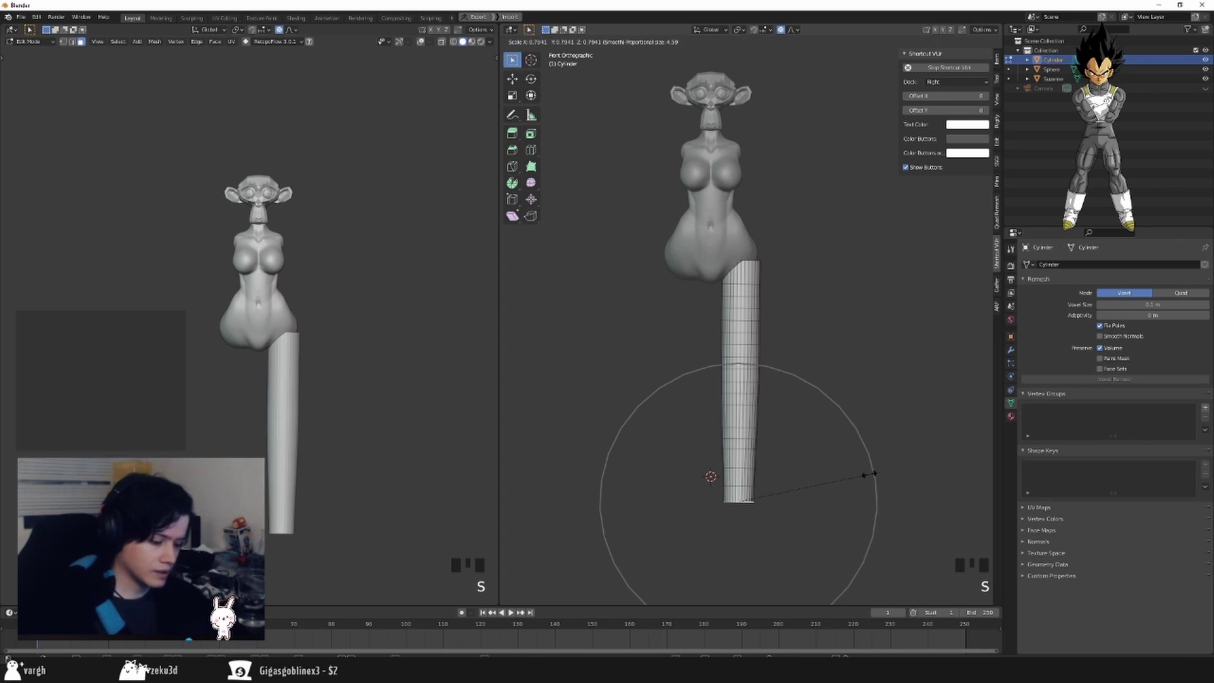
left_click(870, 473)
middle_click_drag(869, 473, 827, 435, "alt")
middle_click_drag(660, 362, 873, 370, "alt")
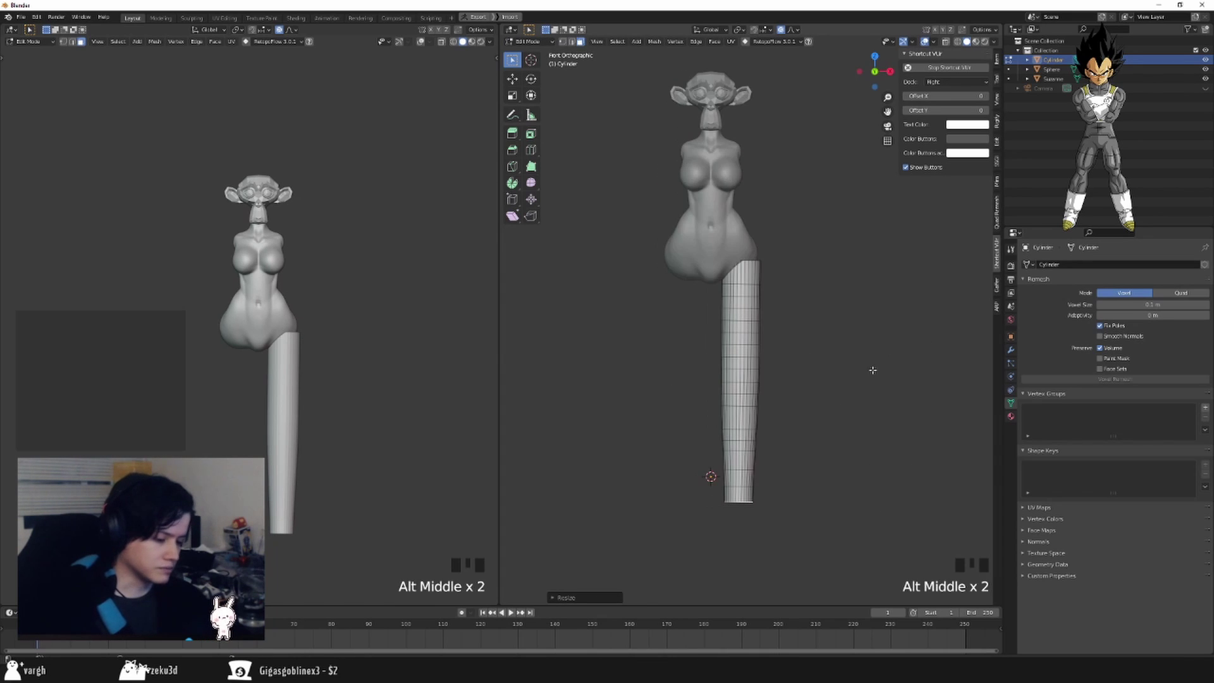
Widen the top of the leg slightly by scaling its top face with proportional editing.
middle_click_drag(799, 268, 750, 293)
middle_click_drag(895, 323, 885, 319, "alt")
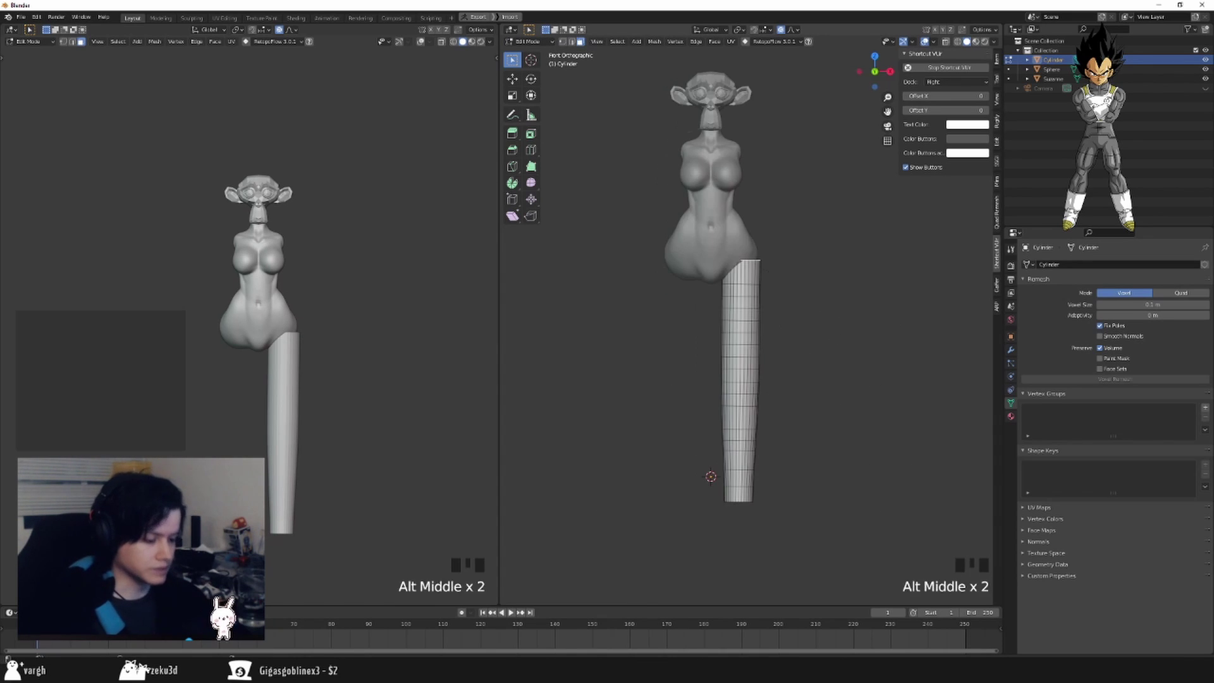
key("s")
left_click(879, 317)
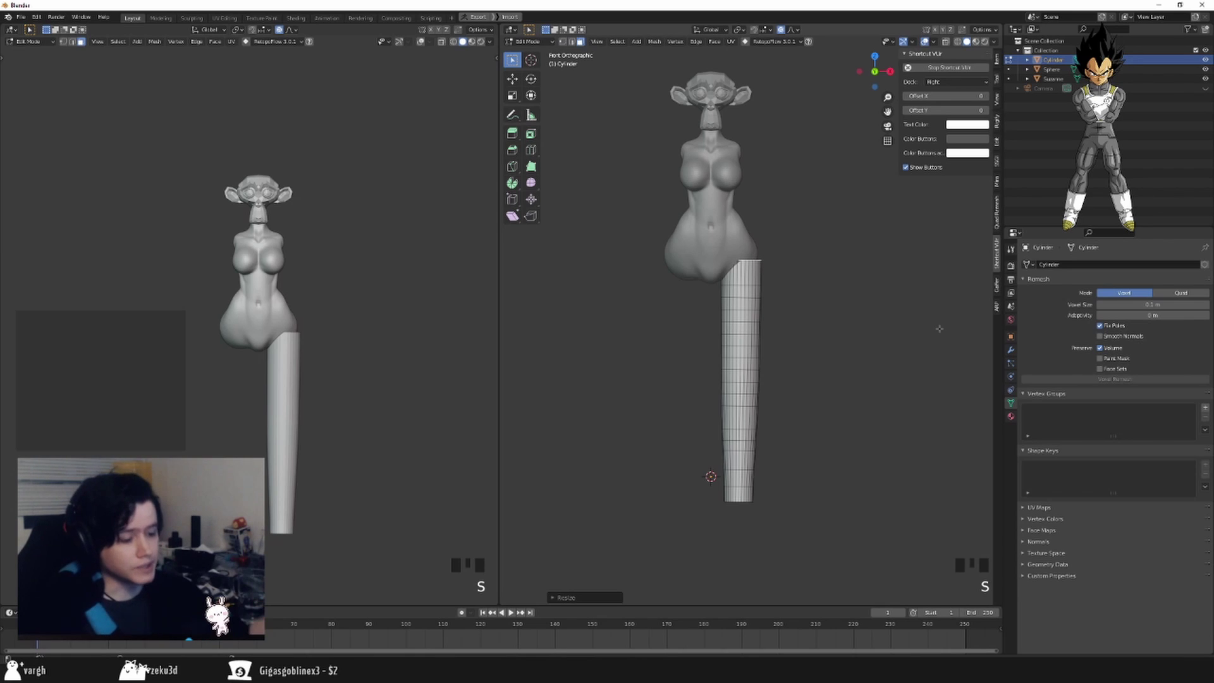
Add a Mirror modifier on the X axis to the leg in Object Mode and apply all its transforms.
key("ctrl+Tab")
left_click(1010, 349)
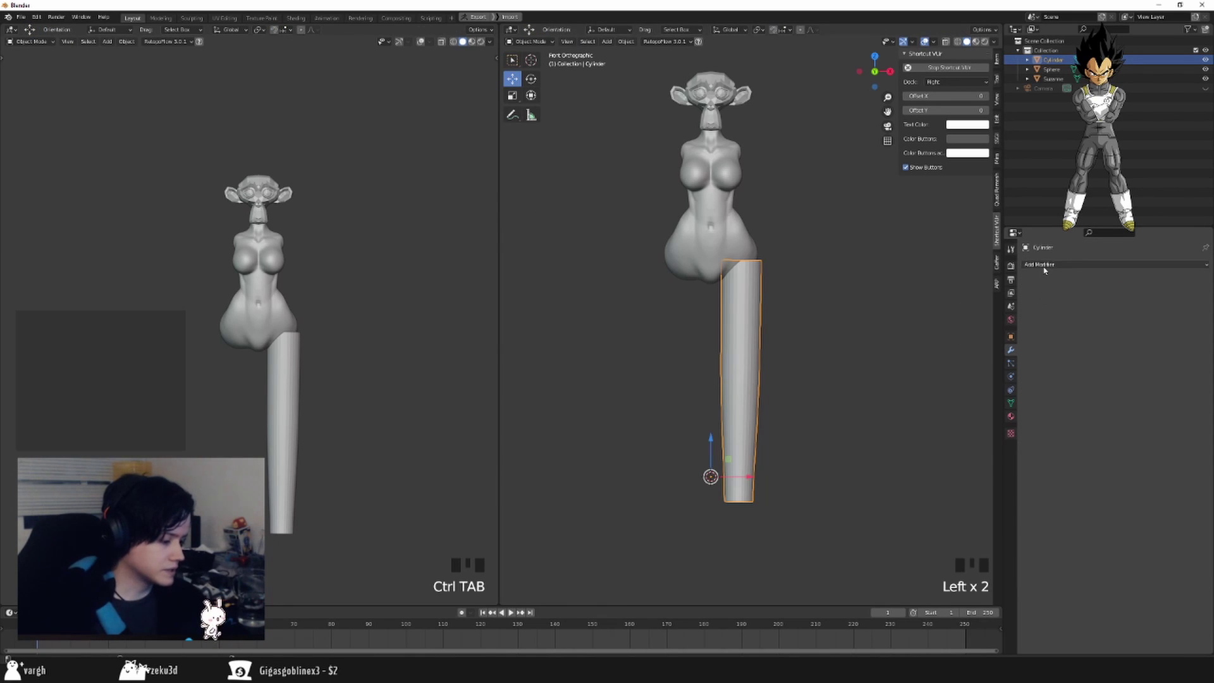
left_click(1044, 265)
left_click(1030, 365)
key("ctrl+a")
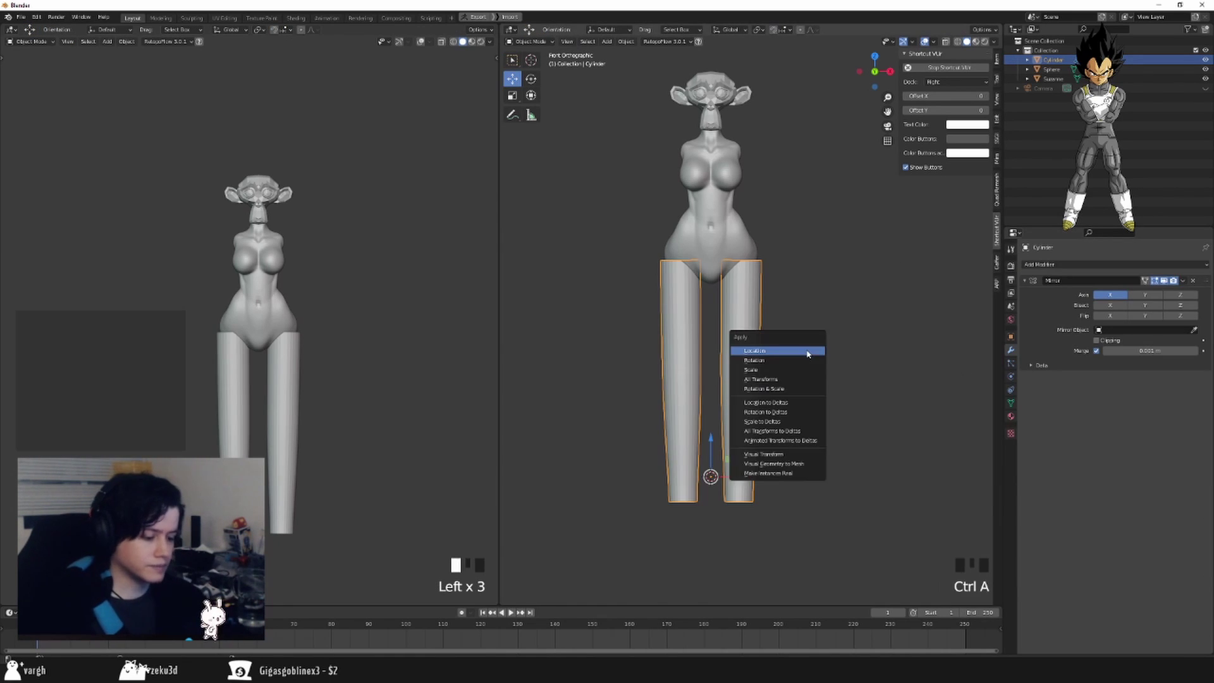
left_click(799, 380)
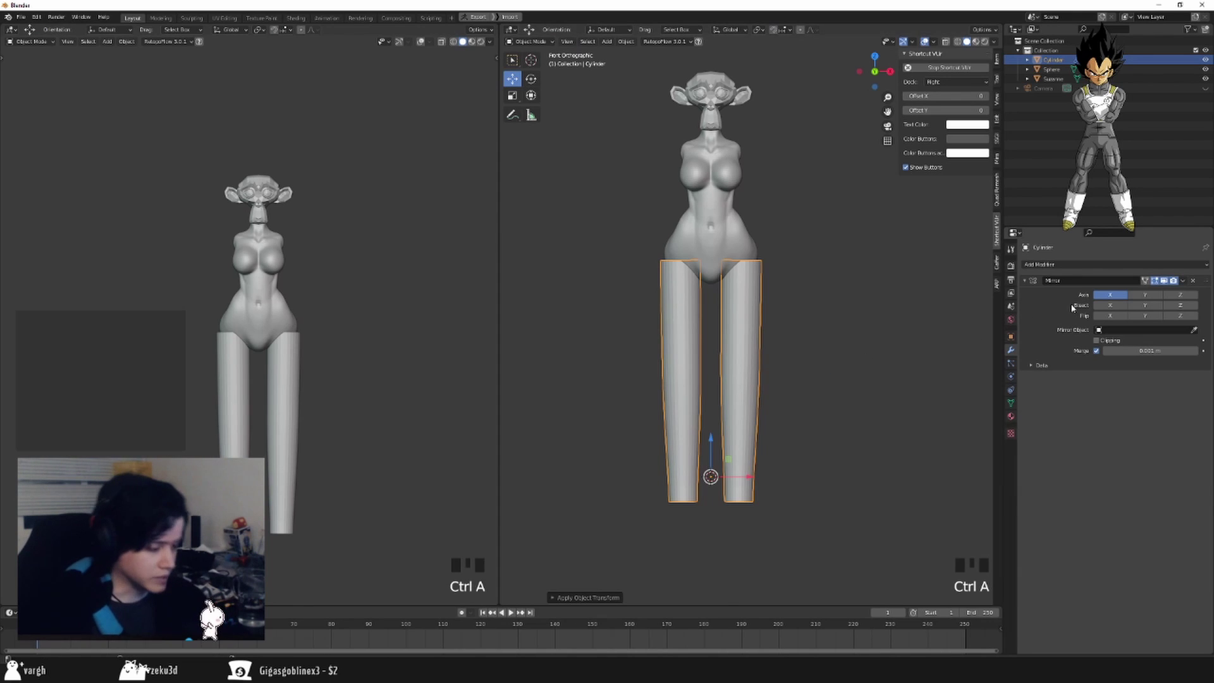
Apply the Mirror modifier and switch the legs to Sculpt Mode.
key("ctrl+a")
key("ctrl+Tab")
scroll(779, 284, "up", 2)
middle_click_drag(779, 284, 816, 347, "shift")
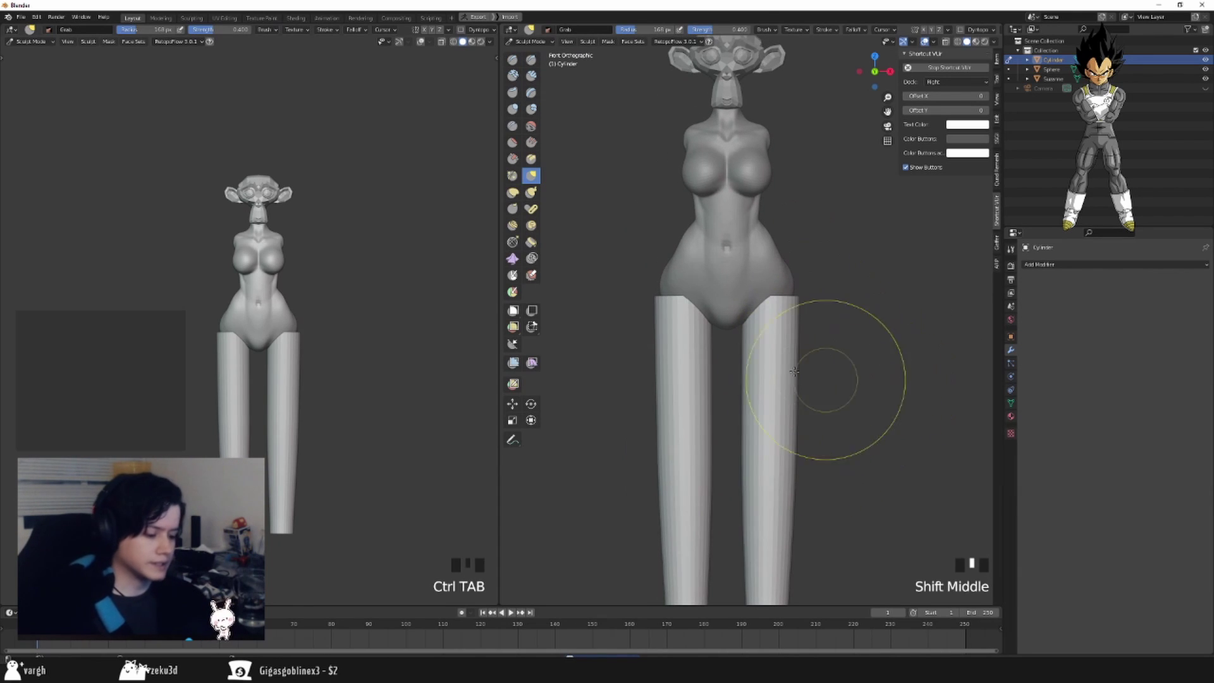
Enable X-axis symmetry for sculpting and pull the leg tops up to meet the hips with the Grab brush.
key("f")
left_click(898, 405)
key("f")
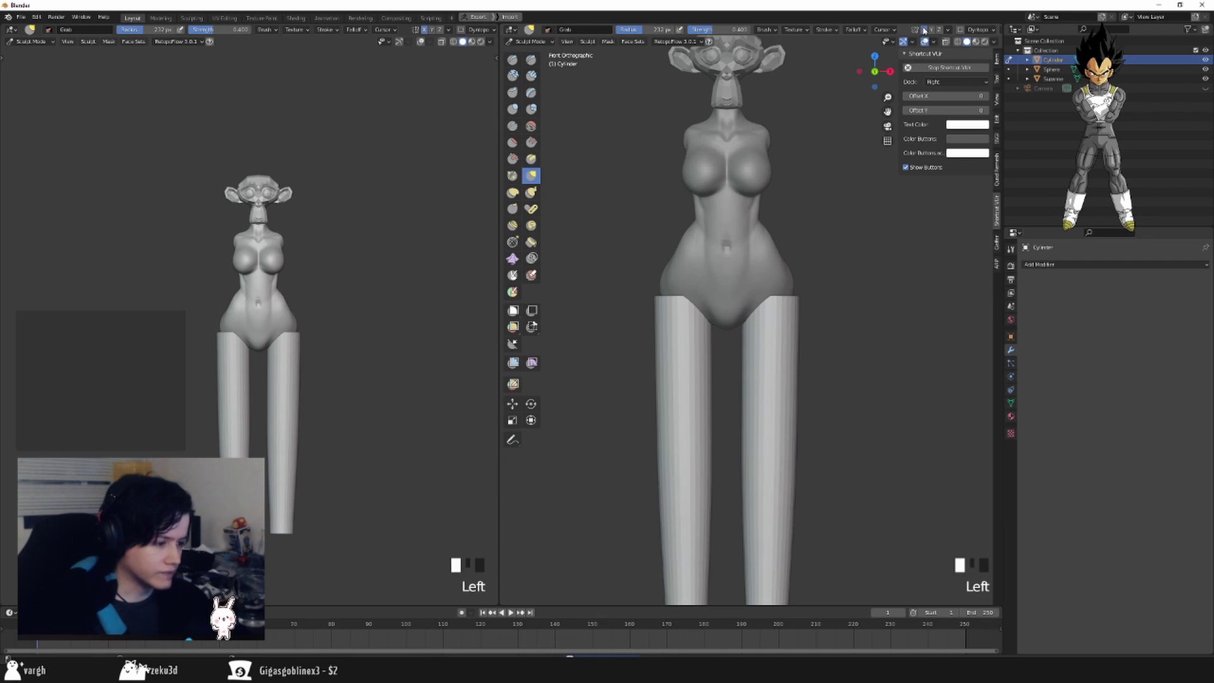
key("f")
left_click_drag(801, 459, 714, 442)
middle_click_drag(816, 324, 782, 327)
key("f")
left_click(733, 318)
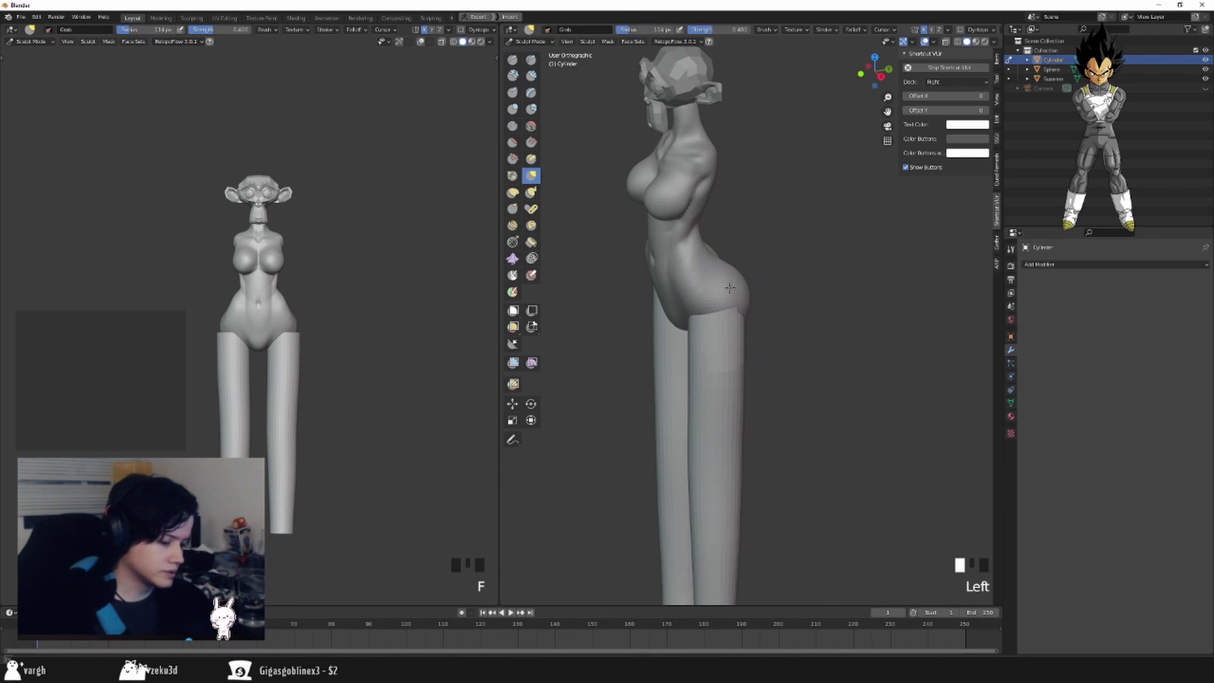
middle_click_drag(729, 287, 847, 306, "alt")
key("f")
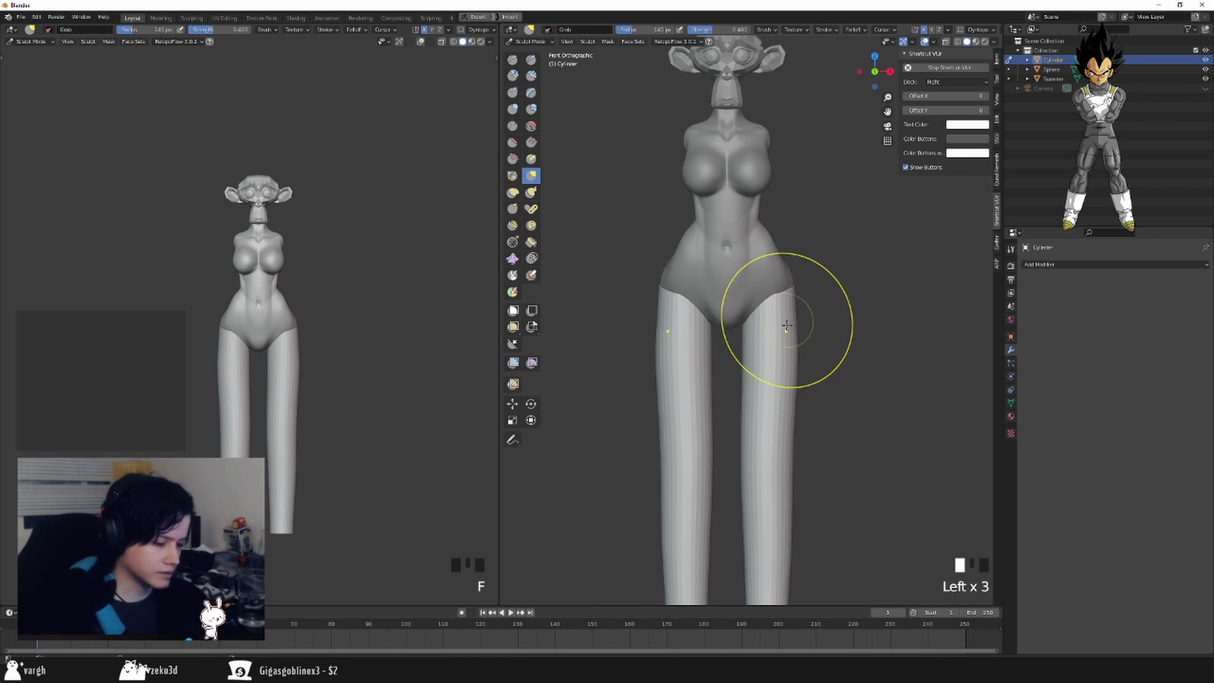
Pull the outer upper thighs outward just below the hips using the Grab brush at varying sizes.
key("f")
left_click(792, 325)
left_click_drag(793, 330, 798, 345)
key("f")
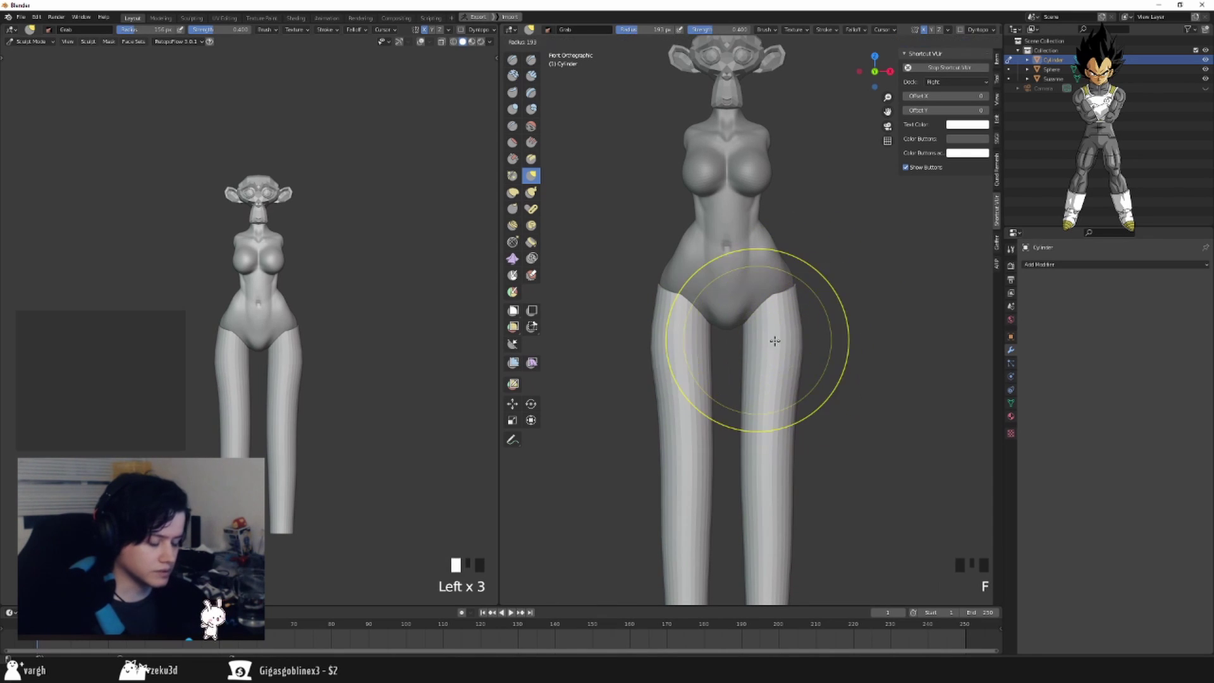
left_click(772, 342)
key("f")
left_click(798, 321)
key("f")
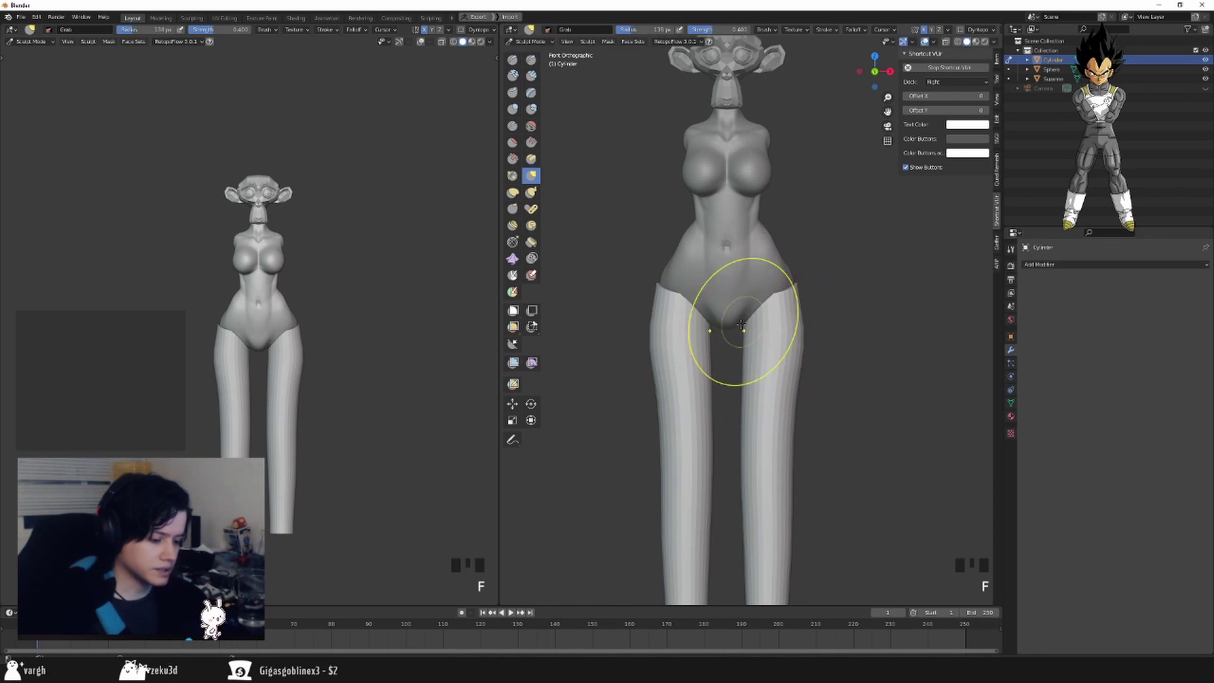
key("f")
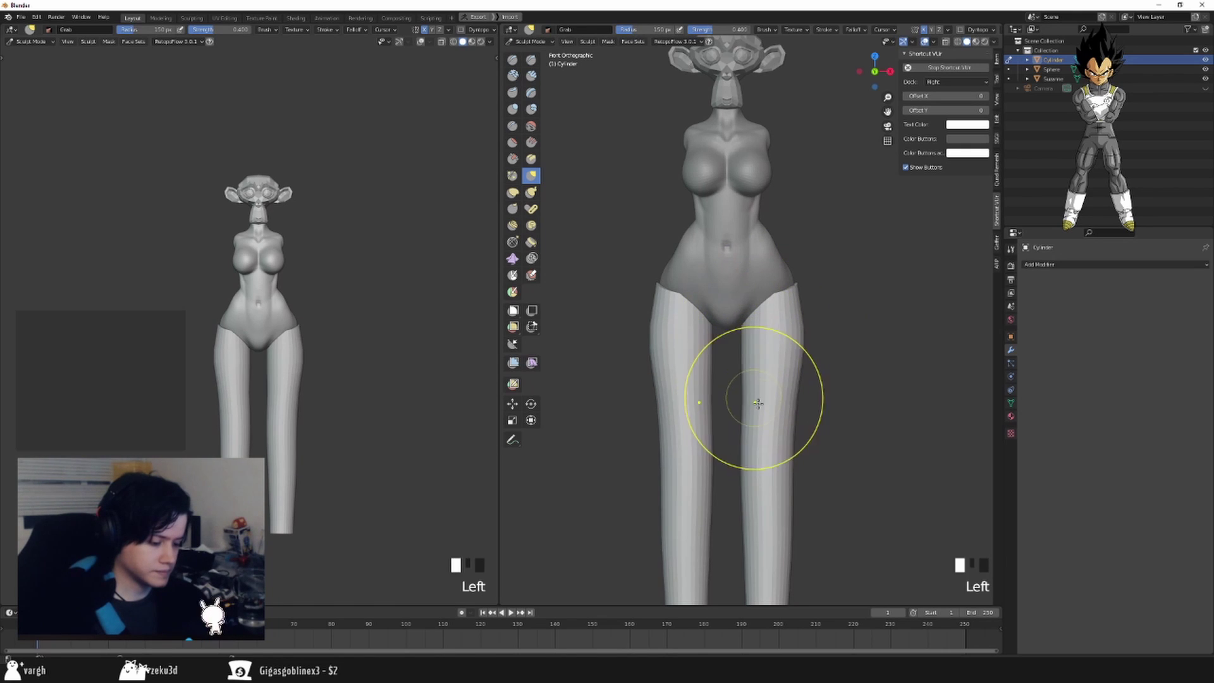
Shape the knees and lower legs in front view with the Grab brush, drawing the ankles inward.
middle_click_drag(755, 453, 752, 367, "shift")
key("f")
left_click_drag(752, 402, 748, 457)
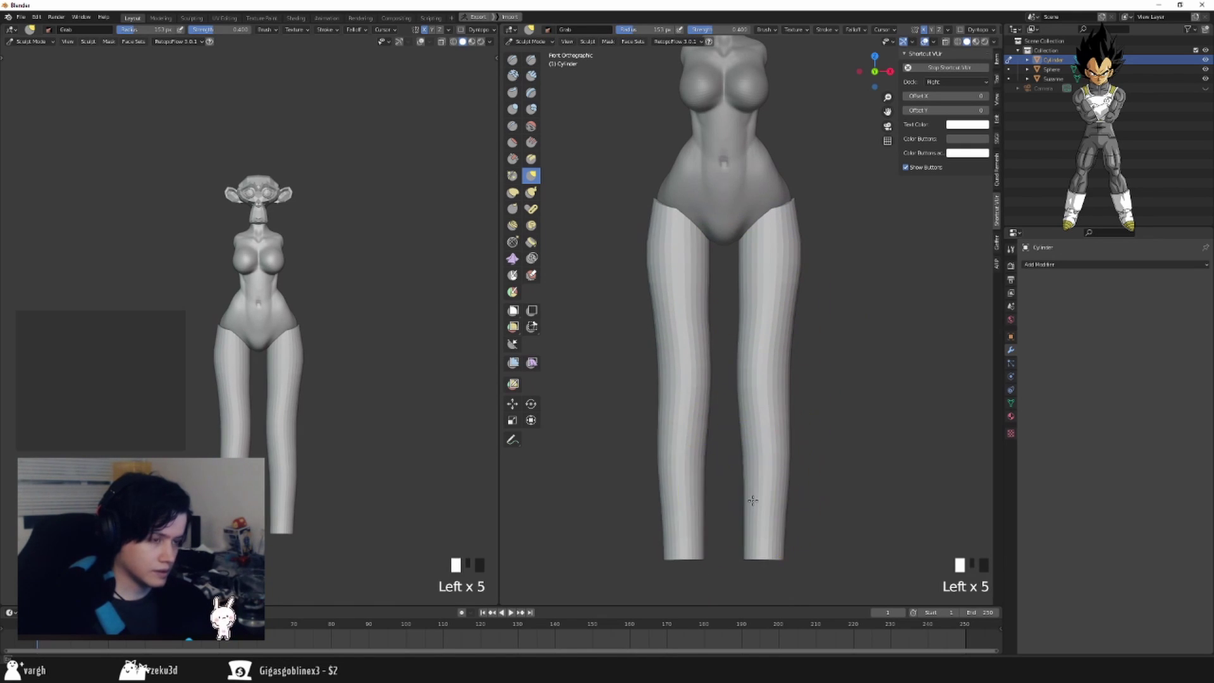
middle_click_drag(806, 432, 804, 409, "shift")
key("f")
left_click(808, 422)
mouse_move(797, 450)
left_mouse_down()
mouse_move(786, 449)
mouse_move(779, 505)
left_mouse_up()
left_click_drag(777, 520, 766, 525)
key("f")
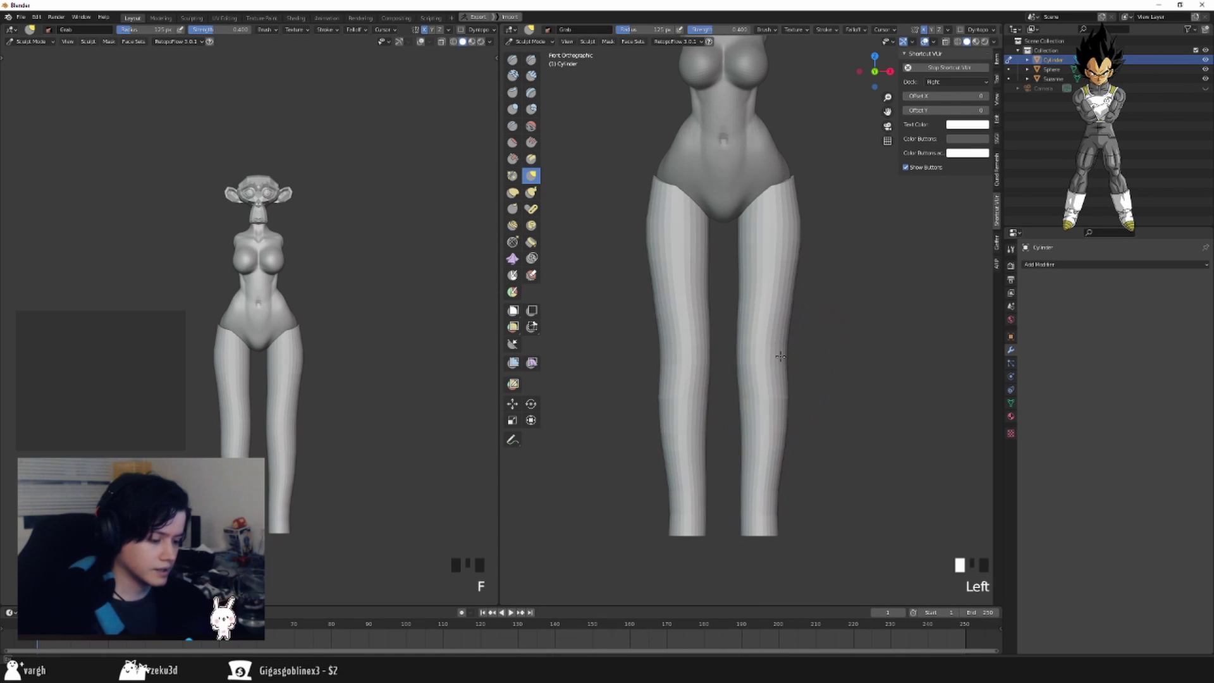
Fit the outer thigh tops to the hip line and fill out the inner upper thighs with the Grab brush.
middle_click_drag(788, 340, 763, 409, "shift")
key("f")
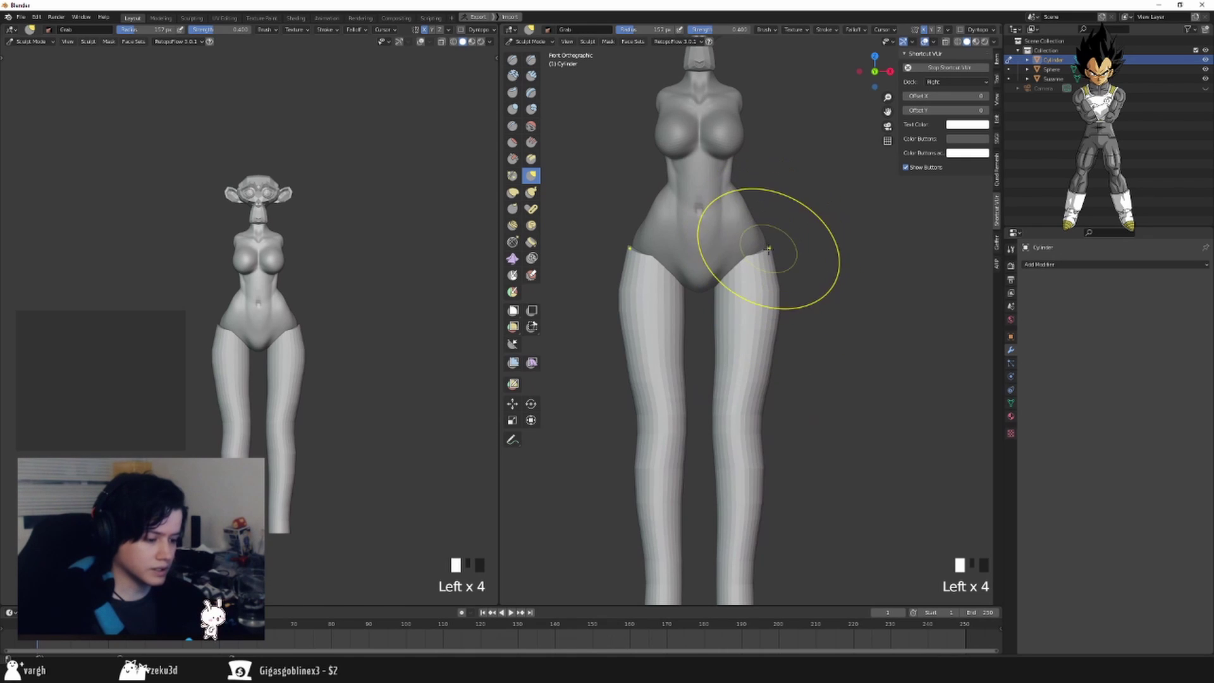
middle_click_drag(773, 277, 775, 256, "shift")
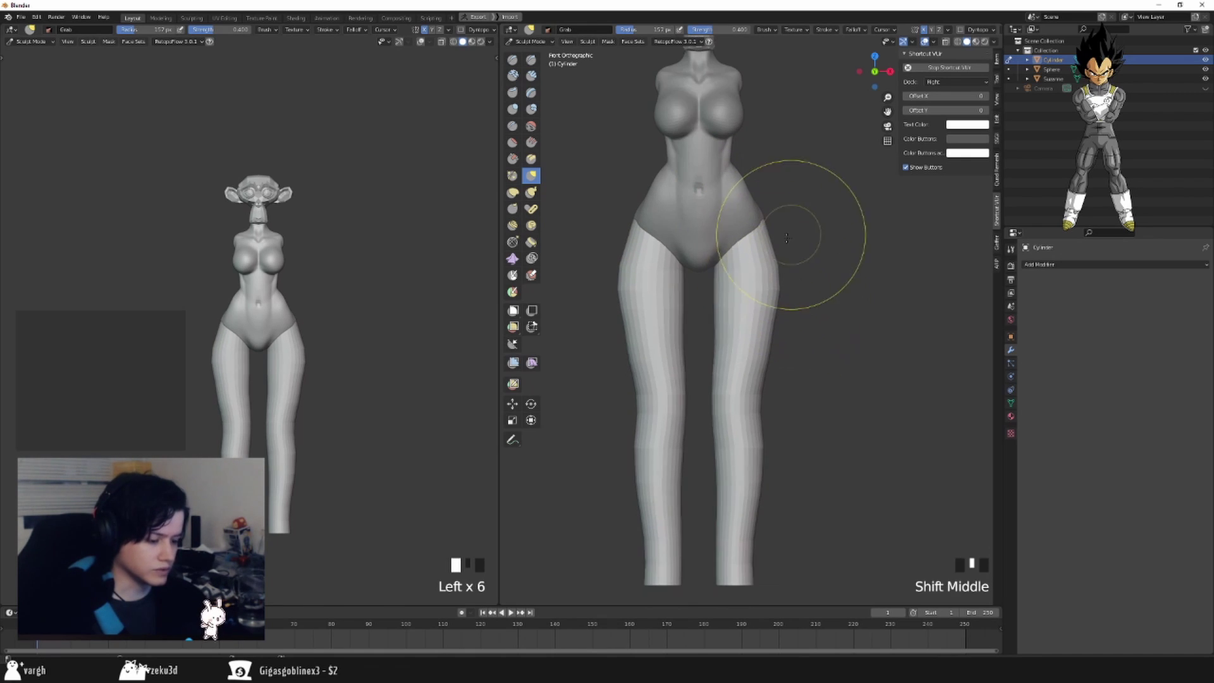
key("f")
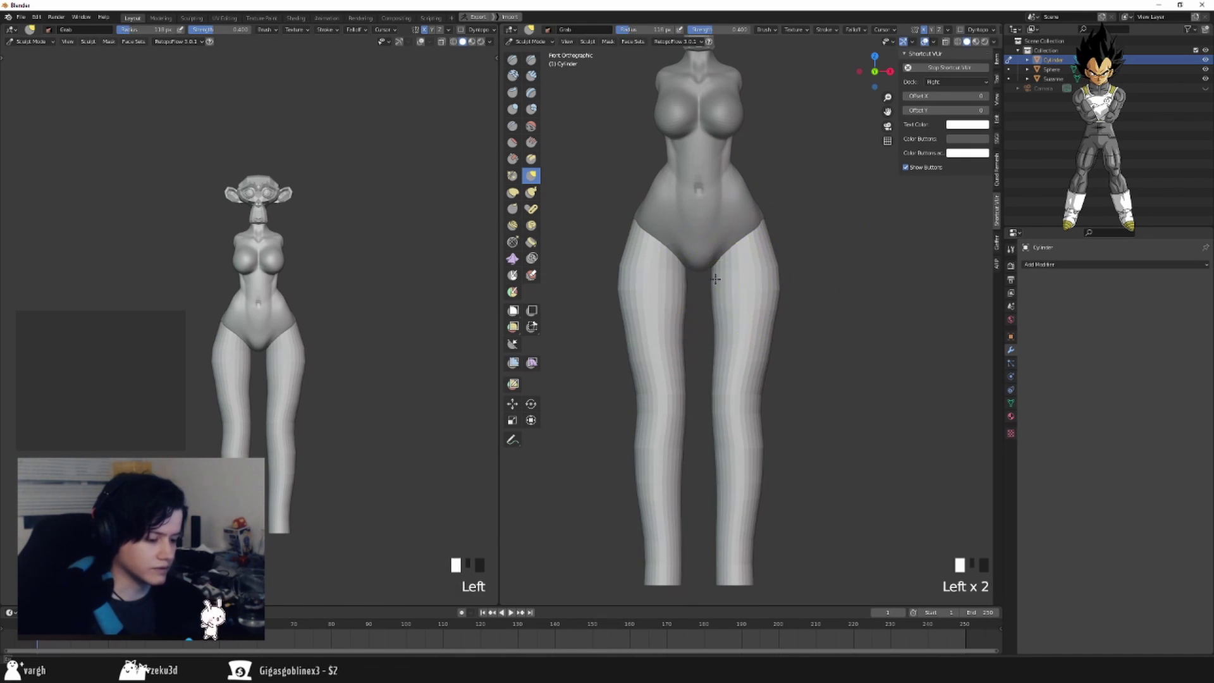
key("f")
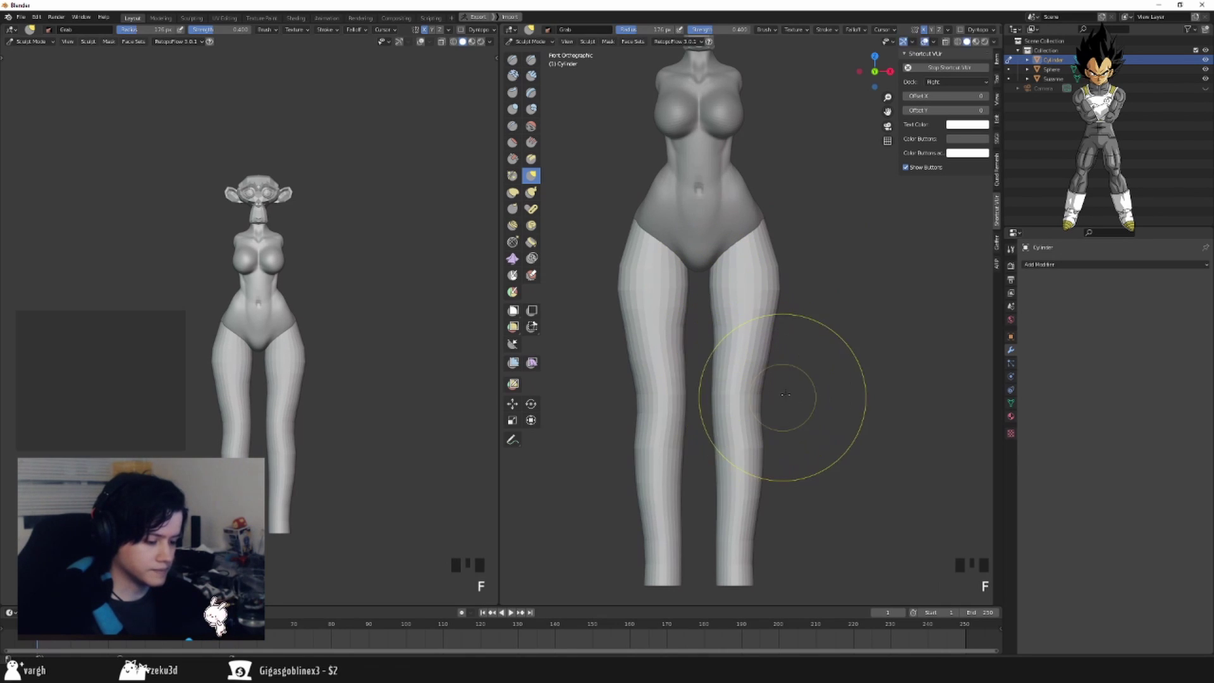
Curve the leg in right side view with a large Grab brush, moving the thigh forward and the lower leg back.
middle_click_drag(774, 395, 751, 405)
left_click_drag(751, 406, 727, 406)
middle_click_drag(727, 406, 718, 347, "alt")
key("f")
key("f")
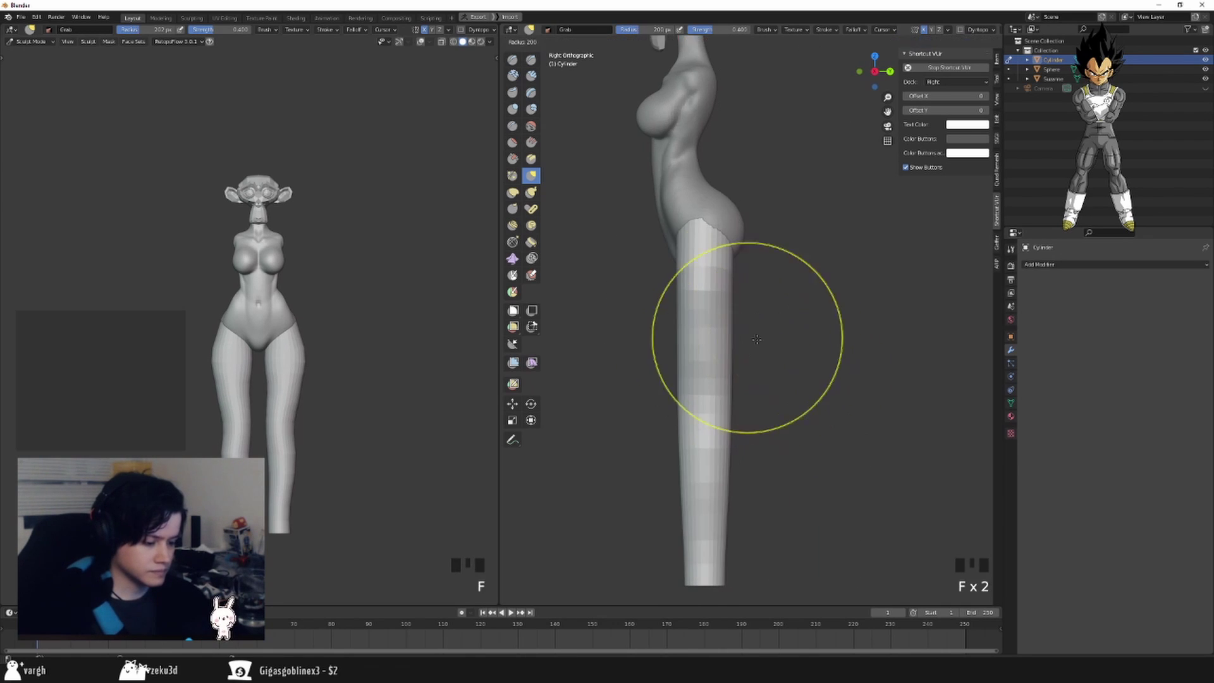
left_click(887, 339)
mouse_move(718, 308)
left_mouse_down()
mouse_move(698, 305)
mouse_move(692, 321)
left_mouse_up()
left_click_drag(691, 322, 671, 324)
left_click_drag(695, 492, 715, 483)
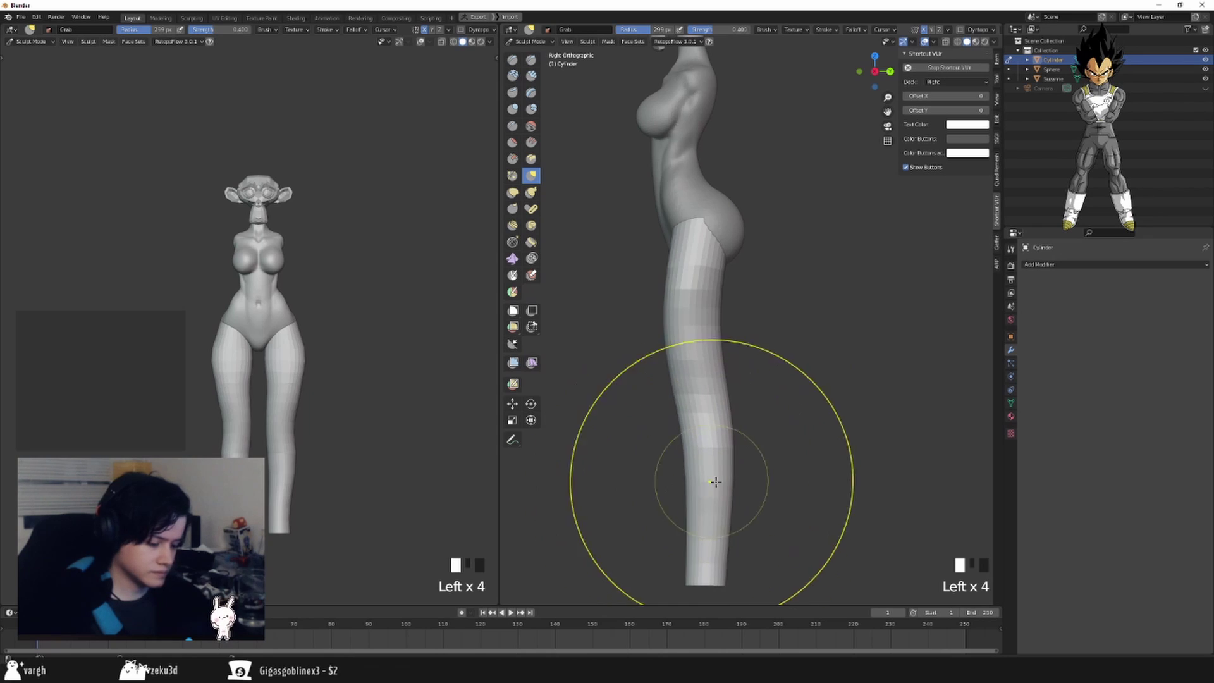
left_click_drag(683, 544, 697, 543)
Refine the side profile of the knee and thigh and raise the thigh top with a smaller Grab brush.
key("f")
left_click(694, 410)
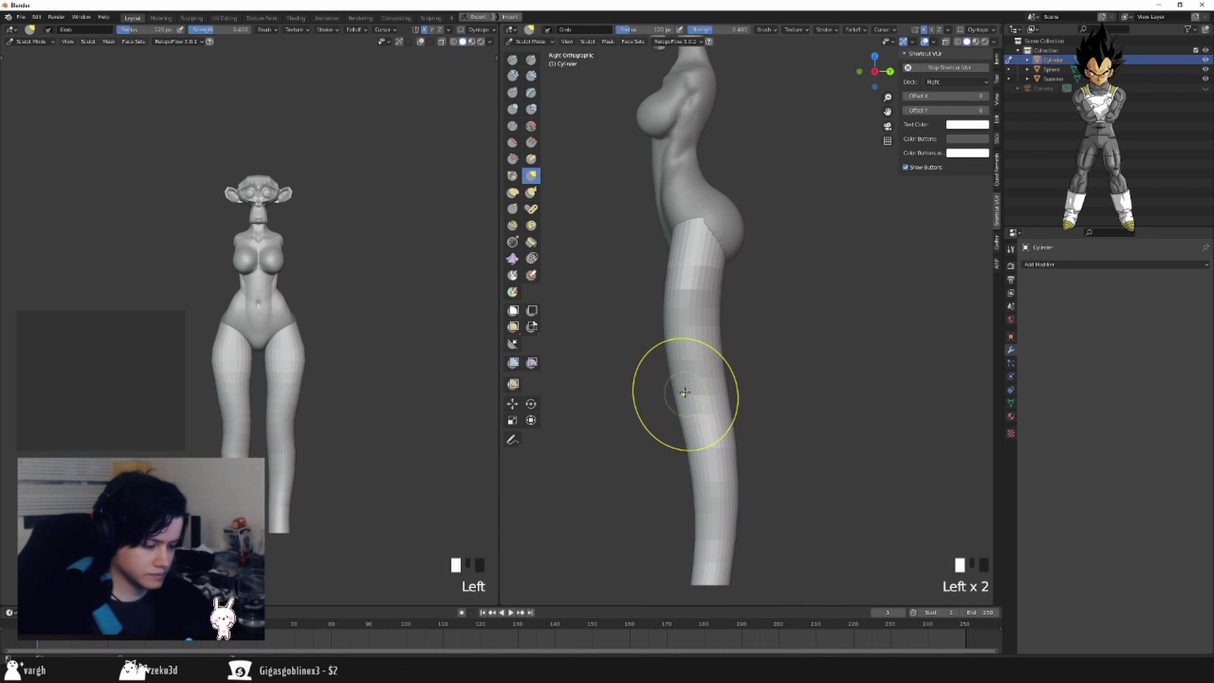
key("f")
left_click(711, 395)
left_click_drag(698, 327, 708, 324)
left_click_drag(684, 265, 682, 250)
key("f")
left_click_drag(673, 262, 674, 277)
key("f")
left_click(696, 285)
middle_click_drag(697, 286, 759, 288, "alt")
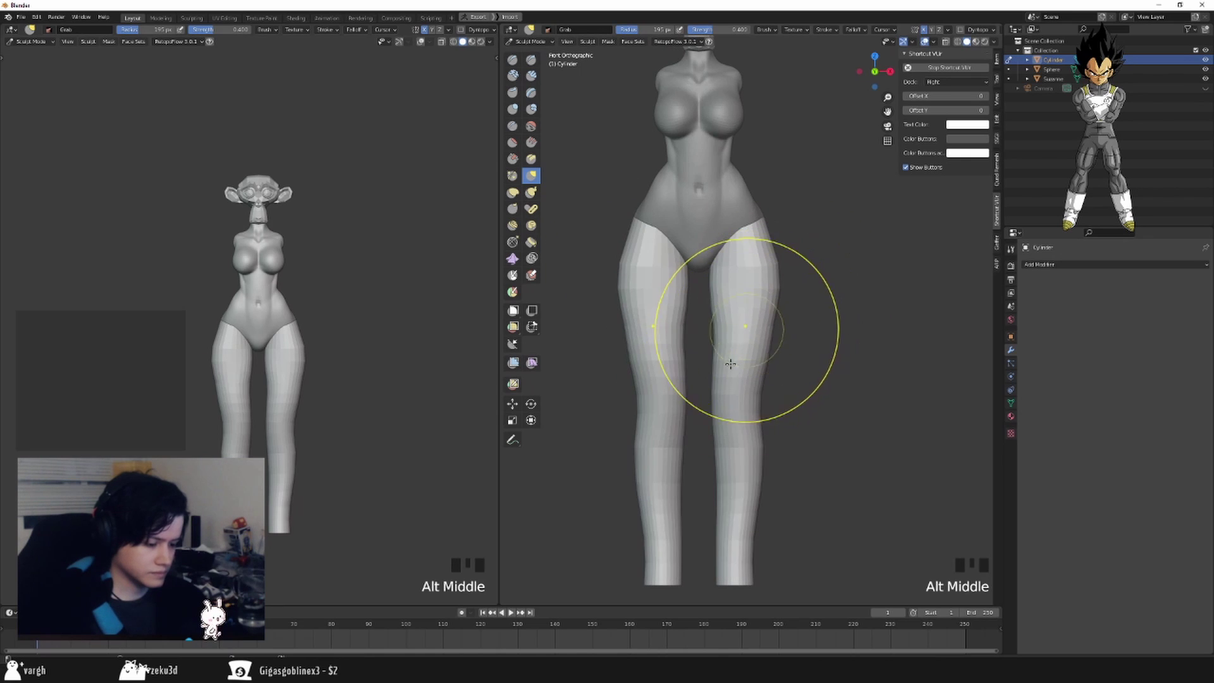
left_click(691, 528, "shift")
left_click(702, 537, "shift")
left_click(718, 547, "shift")
left_click(731, 556, "shift")
key("ctrl+z")
key("ctrl+z")
key("ctrl+z")
key("ctrl+z")
key("ctrl+z")
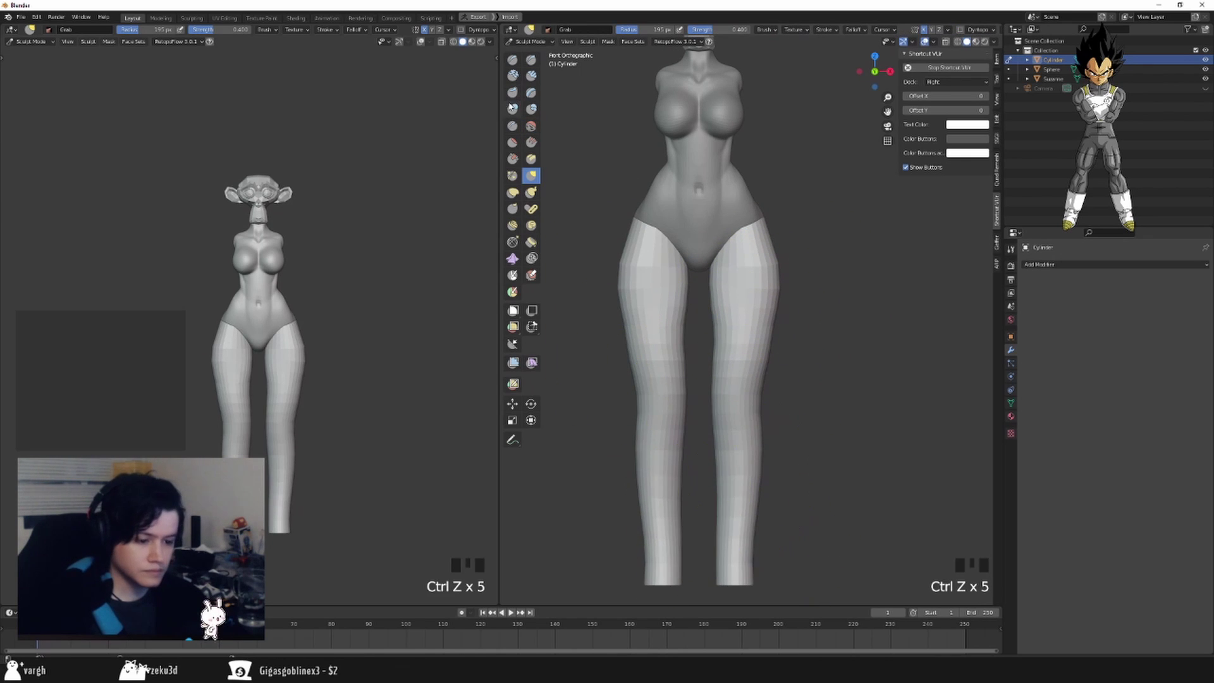
Switch to the Inflate/Deflate brush with a radius of 212 px for working on the lower legs.
left_click(510, 108)
middle_click_drag(734, 317, 710, 222, "shift")
key("f")
left_click(704, 445)
left_click_drag(729, 436, 707, 531, "ctrl")
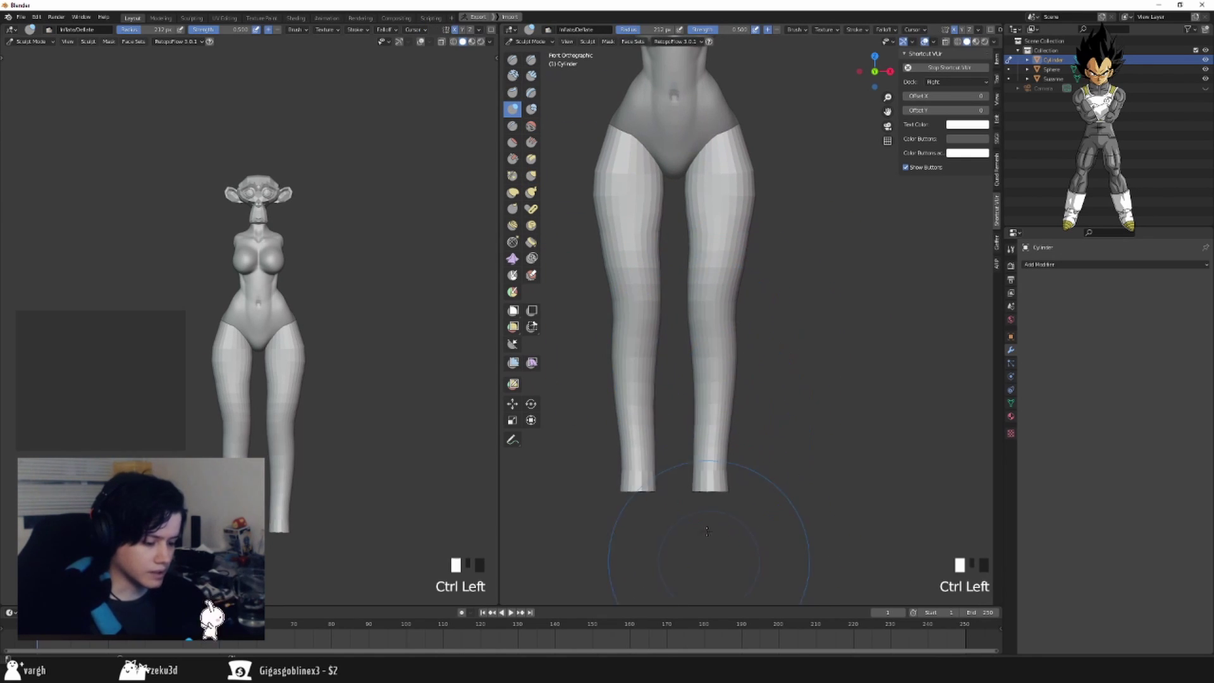
left_click(708, 493, "ctrl")
left_click(711, 487, "shift")
left_click(732, 462, "shift")
key("ctrl+z")
key("ctrl+z")
key("ctrl+z")
key("ctrl+z")
key("ctrl+z")
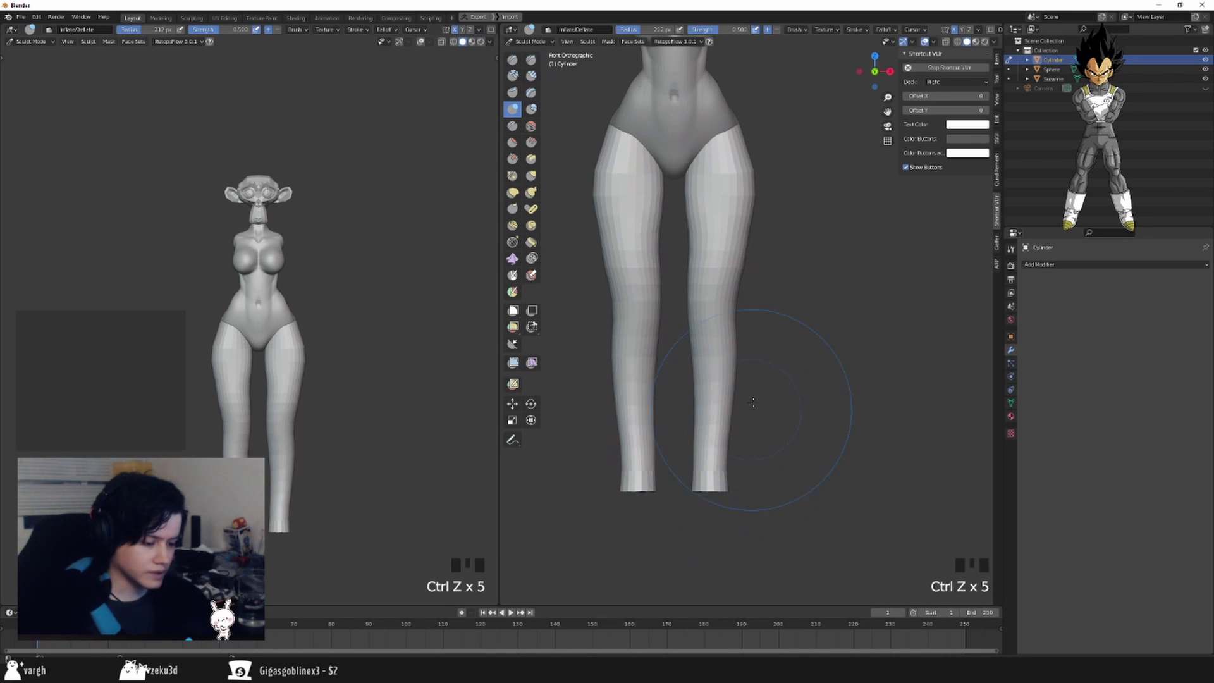
key("ctrl+z")
Remesh the legs with a voxel size of 0.0770, and smooth and deflate the lower legs to thin the ankles.
key("shift+r")
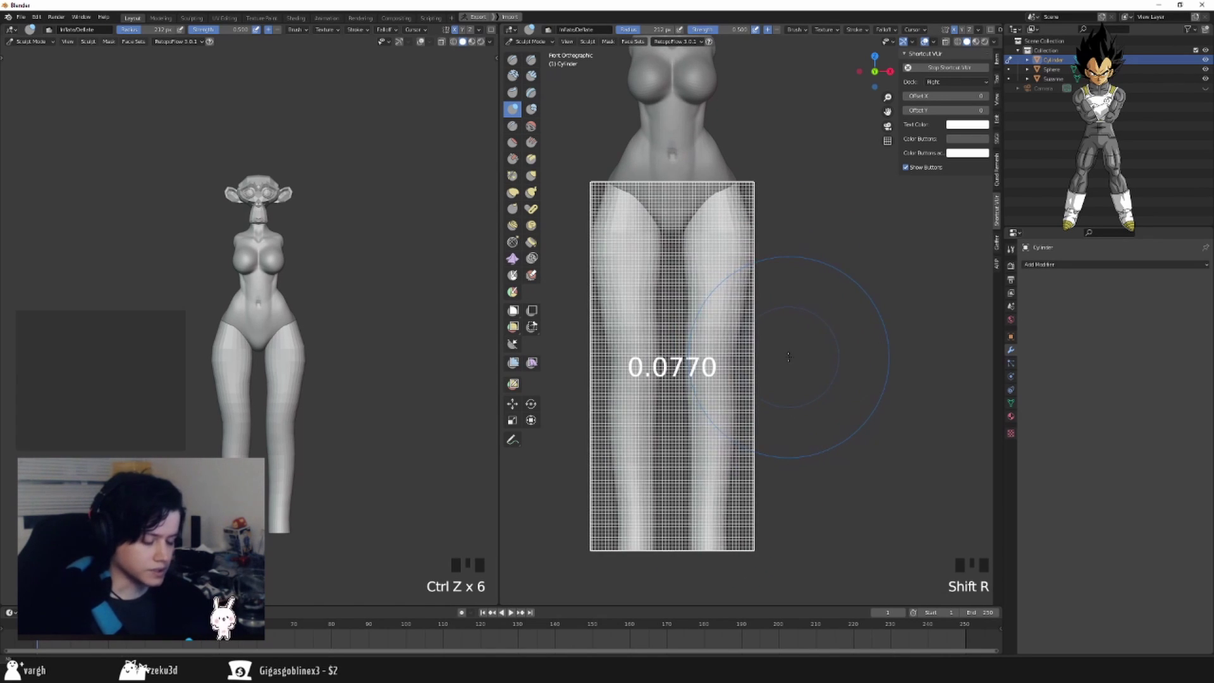
left_click(787, 356)
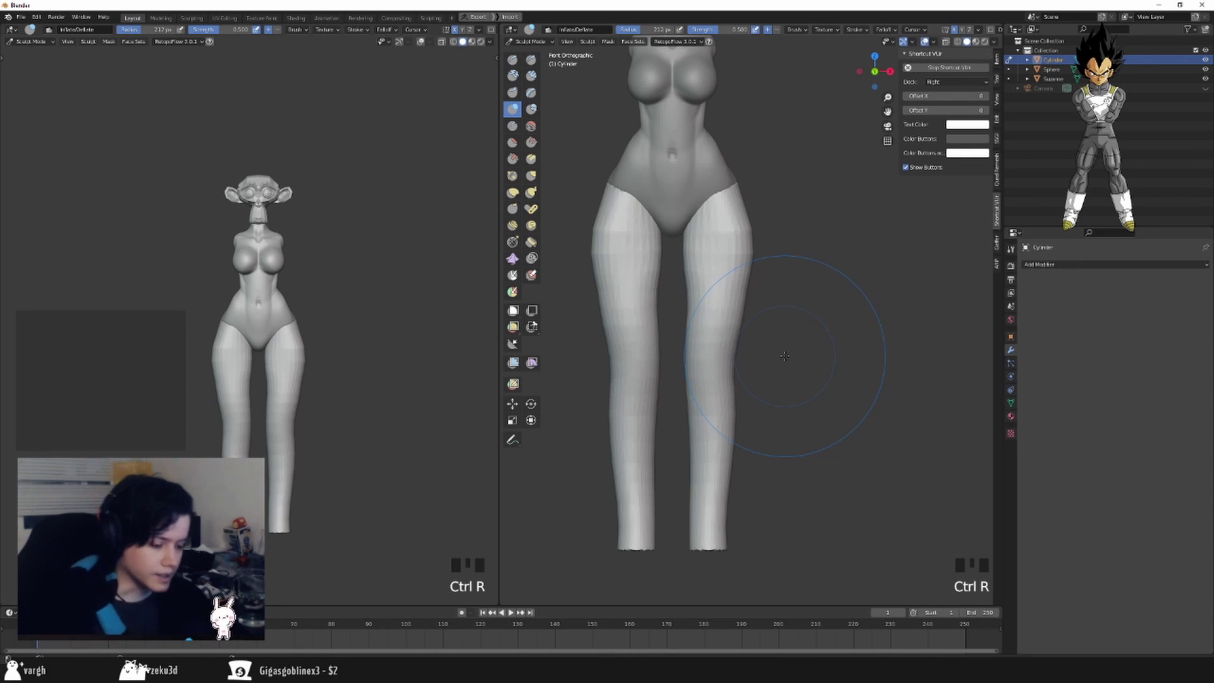
left_click_drag(704, 487, 704, 537, "shift")
left_click_drag(701, 500, 699, 527, "shift")
left_click_drag(694, 468, 713, 537, "ctrl")
Inflate the upper thighs and the knee area to add volume.
left_click(720, 253)
left_click(721, 240)
left_click(720, 233)
left_click(720, 236)
left_click(715, 332)
left_click(712, 354)
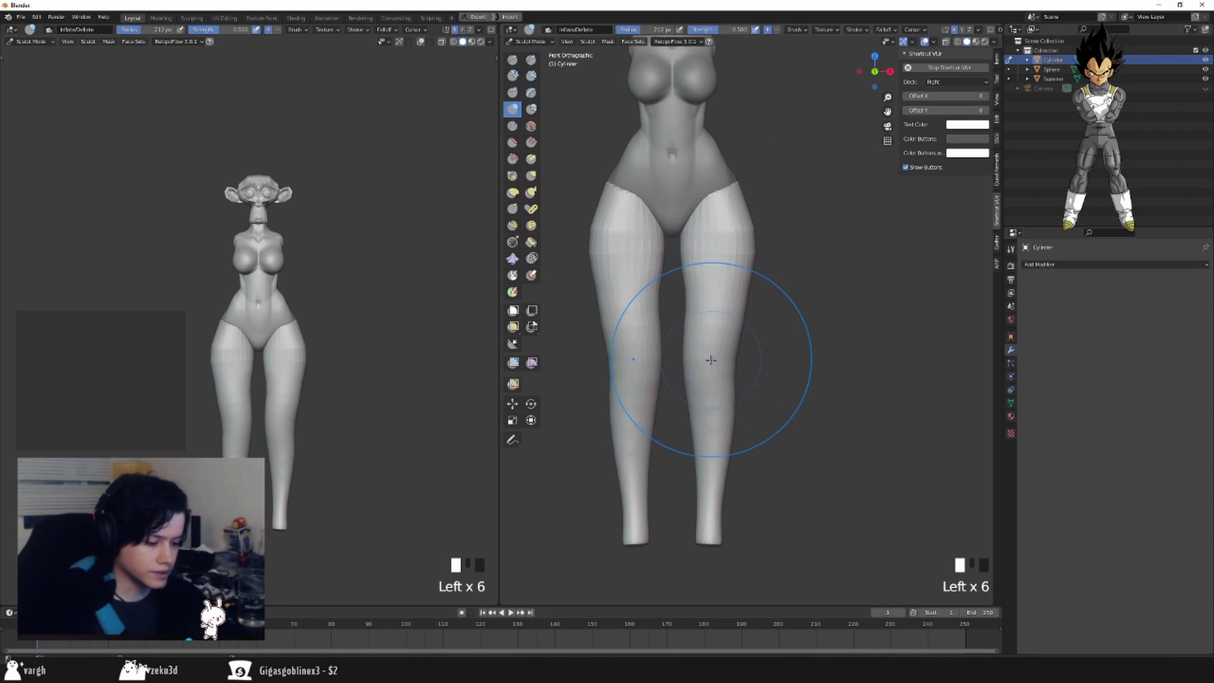
Adjust the lower leg's profile below the knee in right side view with the Grab brush at 153 px.
key("KP_3")
key("f")
left_click(716, 416)
key("g")
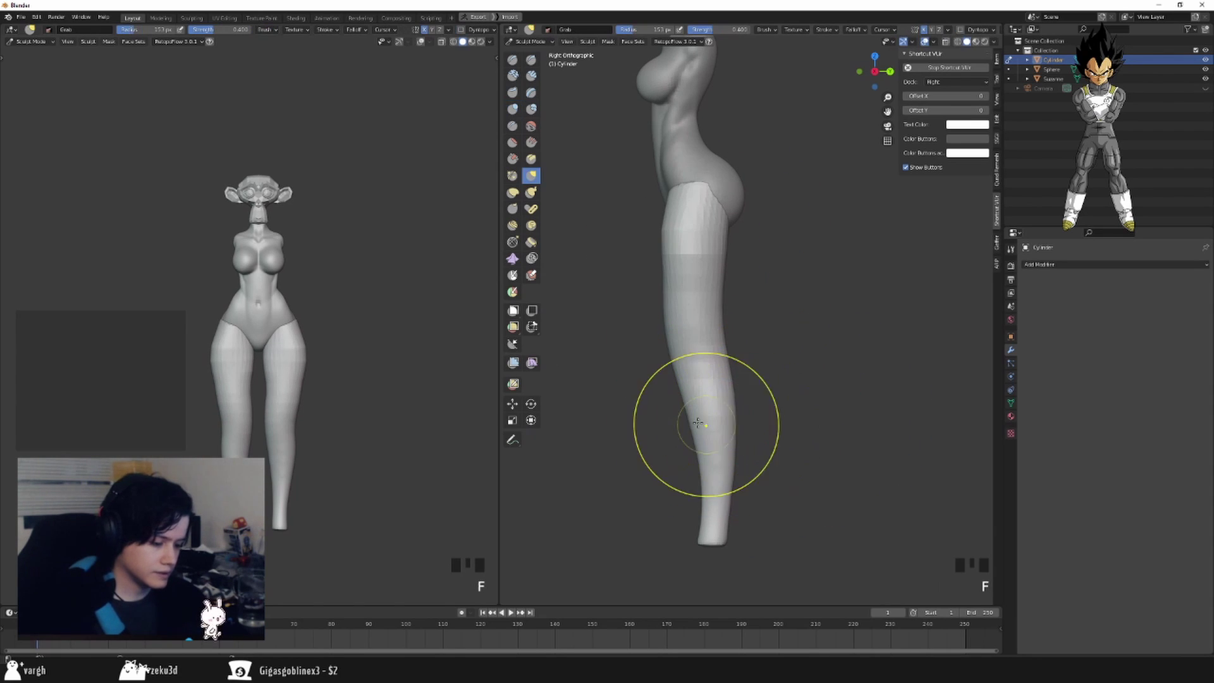
left_click(700, 402)
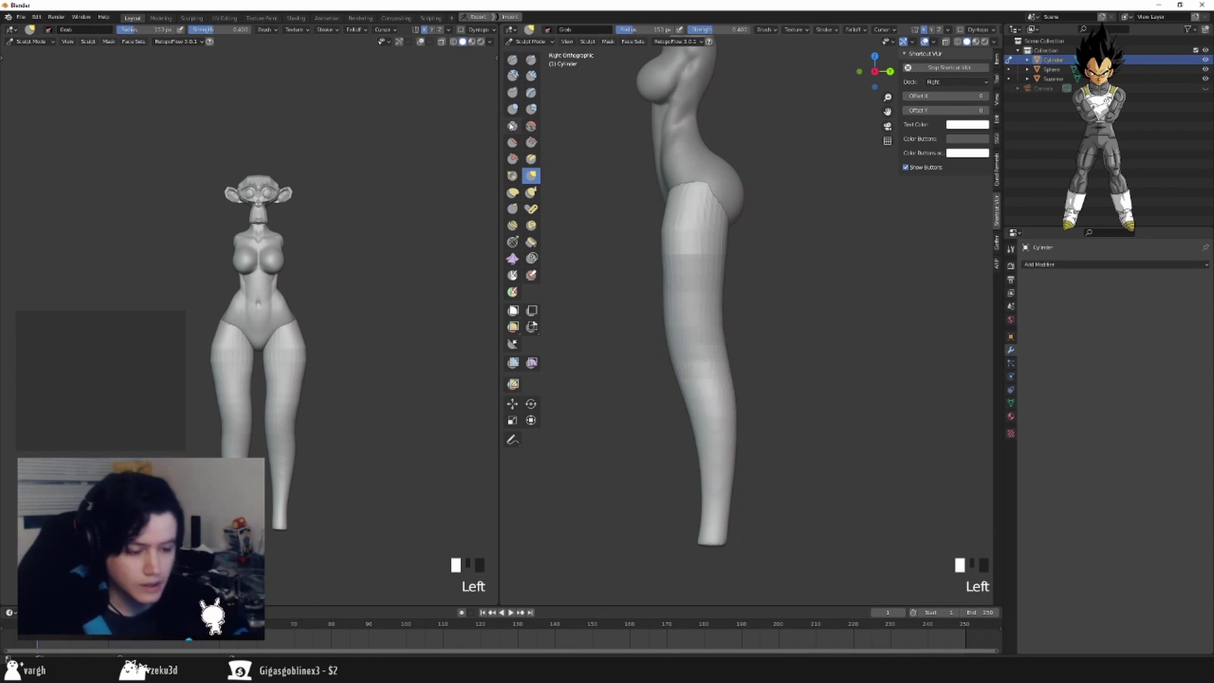
Carve creases into the backs of the knees and thighs with the Crease brush, smoothing the upper thigh beneath the buttocks.
mouse_move(709, 397)
middle_mouse_down()
mouse_move(767, 331)
mouse_move(821, 379)
middle_mouse_up()
key("shift+c")
key("f")
left_click(825, 394)
left_click_drag(775, 280, 776, 281, "shift")
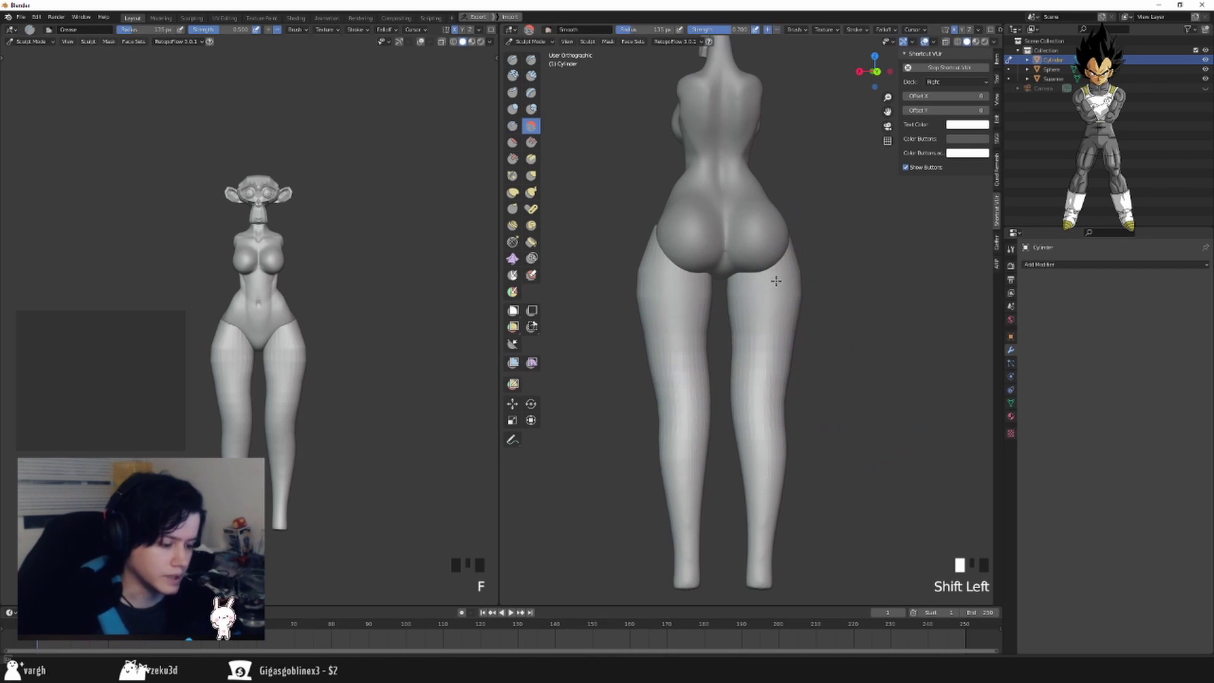
key("f")
key("f")
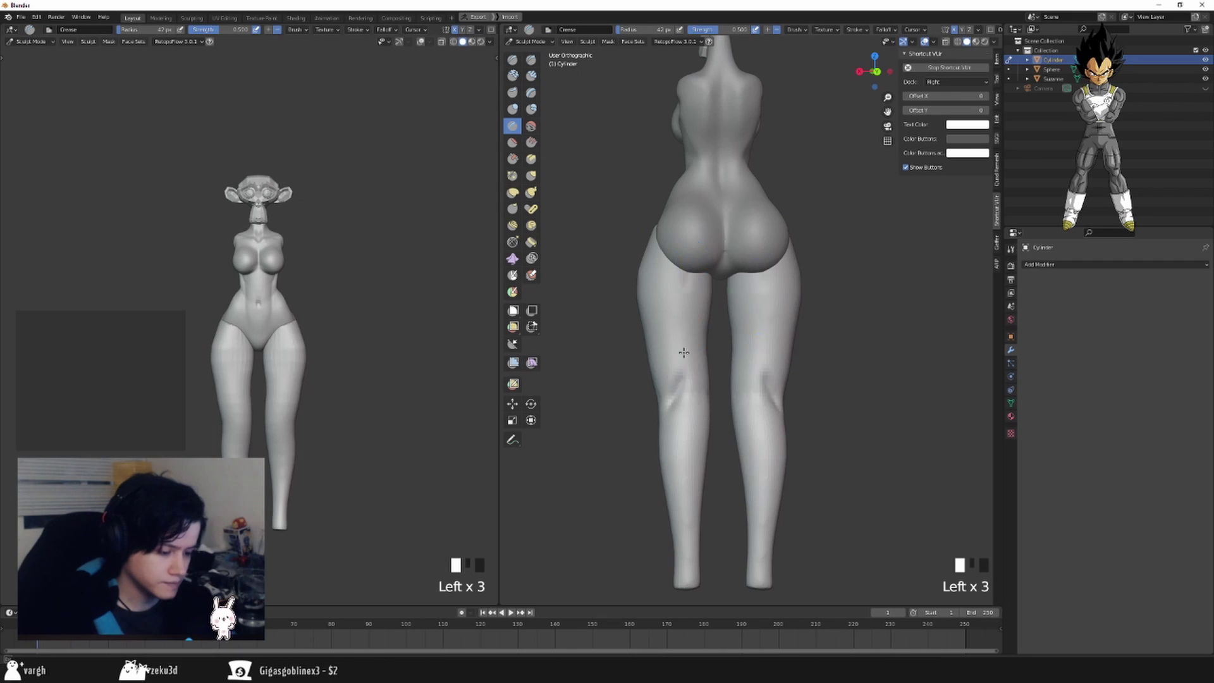
middle_click_drag(703, 411, 706, 493)
key("f")
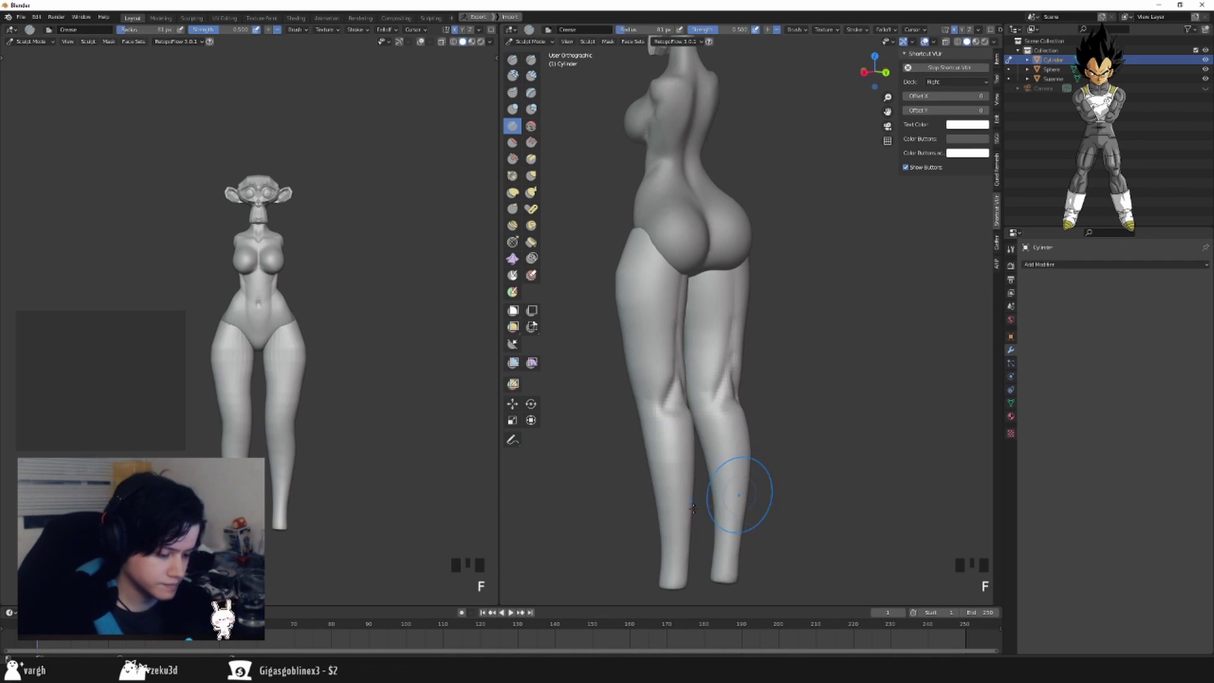
Shape the fronts of the knees with the Crease brush and smooth the strokes.
middle_click_drag(892, 438, 903, 447)
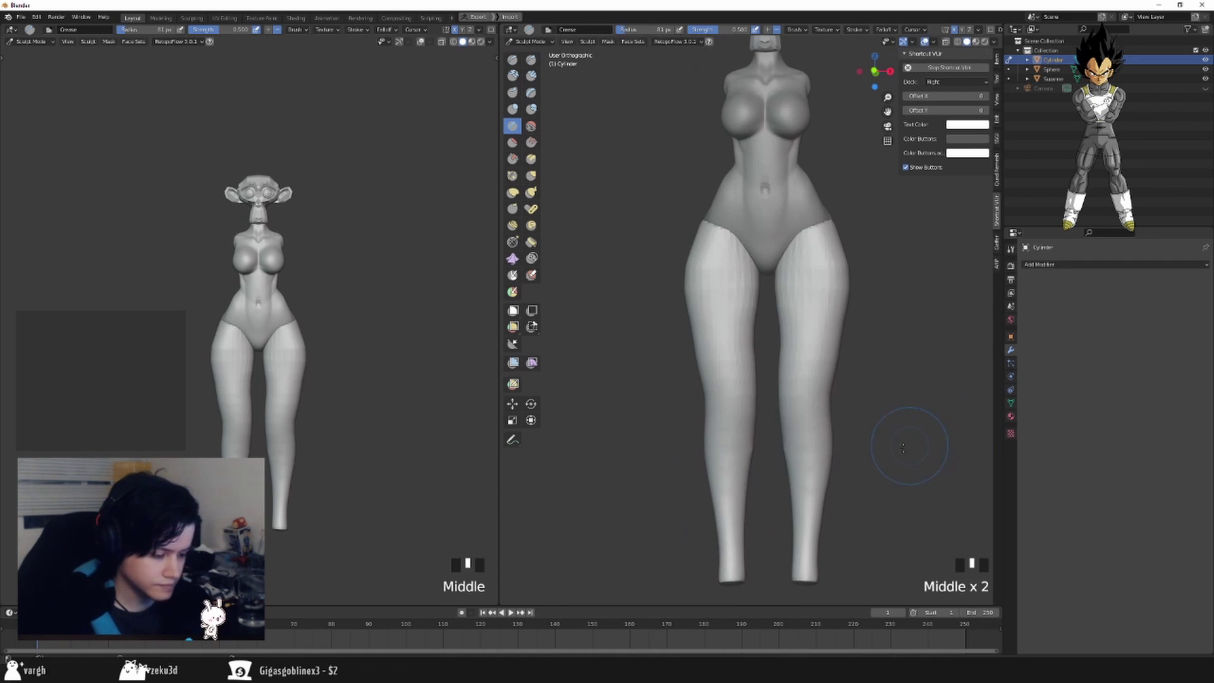
key("f")
left_click_drag(809, 379, 798, 401)
left_click(805, 398)
left_click_drag(799, 406, 797, 378, "shift")
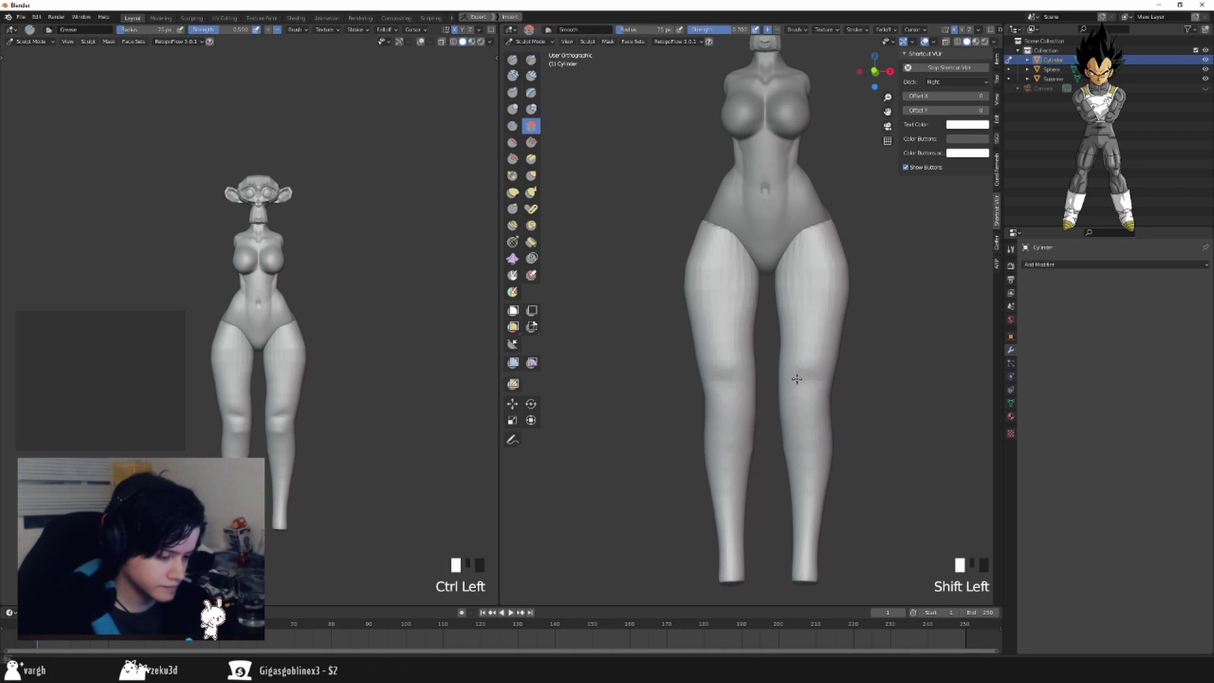
Carve diagonal creases down the front of the thighs from the hips toward the inner knees.
key("f")
left_click(870, 344)
middle_click_drag(870, 345, 880, 339)
left_click_drag(828, 233, 808, 316)
left_click_drag(827, 243, 803, 349)
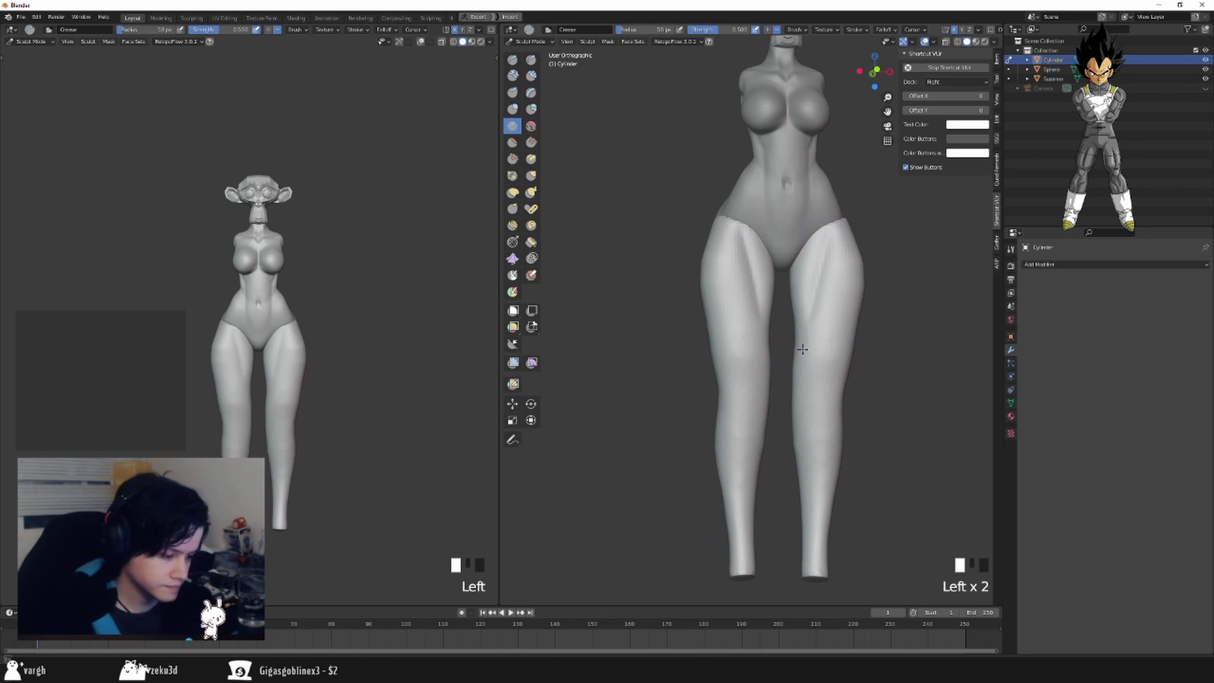
Define the kneecaps from the front with Crease strokes and smooth the area just below them.
key("f")
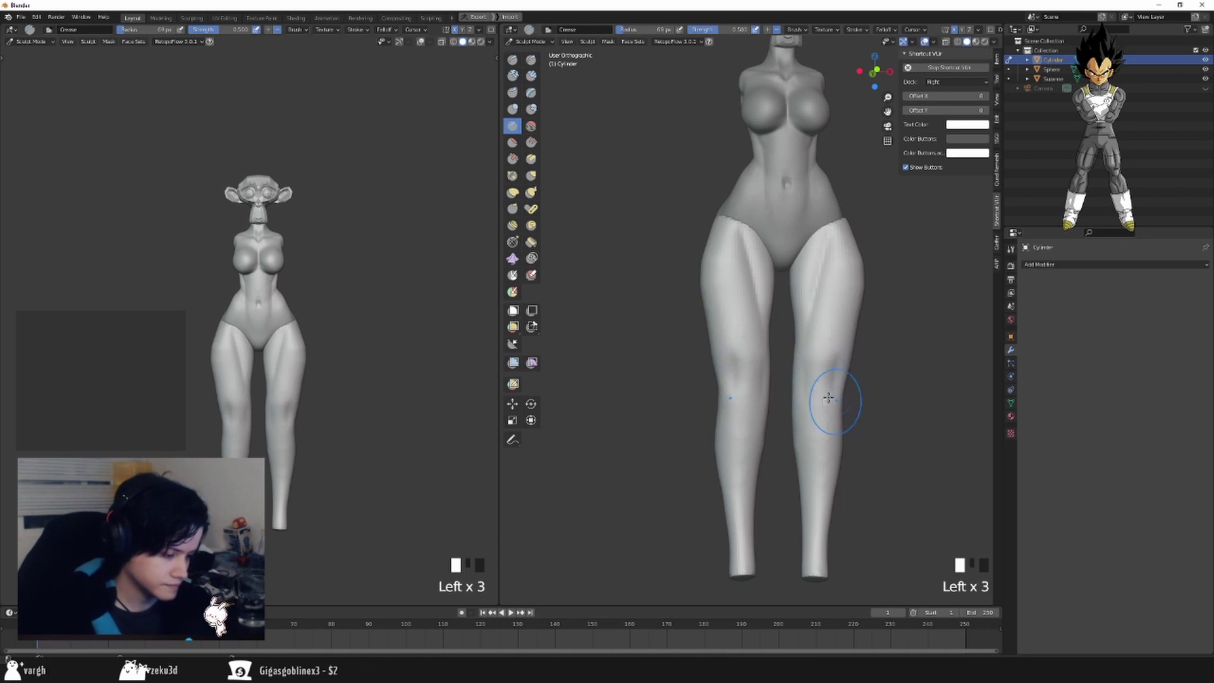
key("f")
left_click_drag(823, 399, 809, 430, "shift")
left_click(860, 409)
Smooth the sides of the knees and the outer thighs.
mouse_move(810, 489)
middle_mouse_down()
mouse_move(850, 420)
mouse_move(802, 439)
middle_mouse_up()
key("f")
left_click_drag(802, 440, 792, 446, "shift")
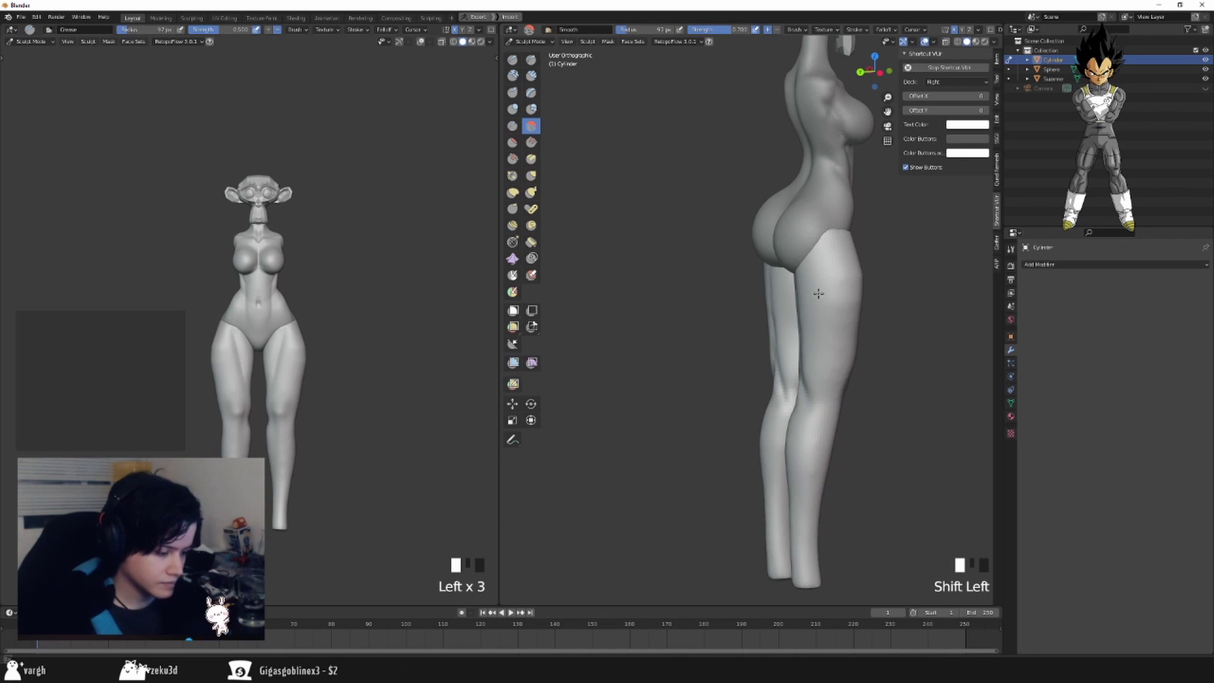
left_click_drag(855, 304, 850, 360, "shift")
key("f")
Slim the outer lower thighs and adjust the inner knee contour with the Grab brush, smoothing the inner knees.
mouse_move(940, 380)
middle_mouse_down()
mouse_move(908, 398)
mouse_move(891, 382)
middle_mouse_up()
key("g")
key("f")
left_click(889, 390)
left_click_drag(847, 342, 844, 338)
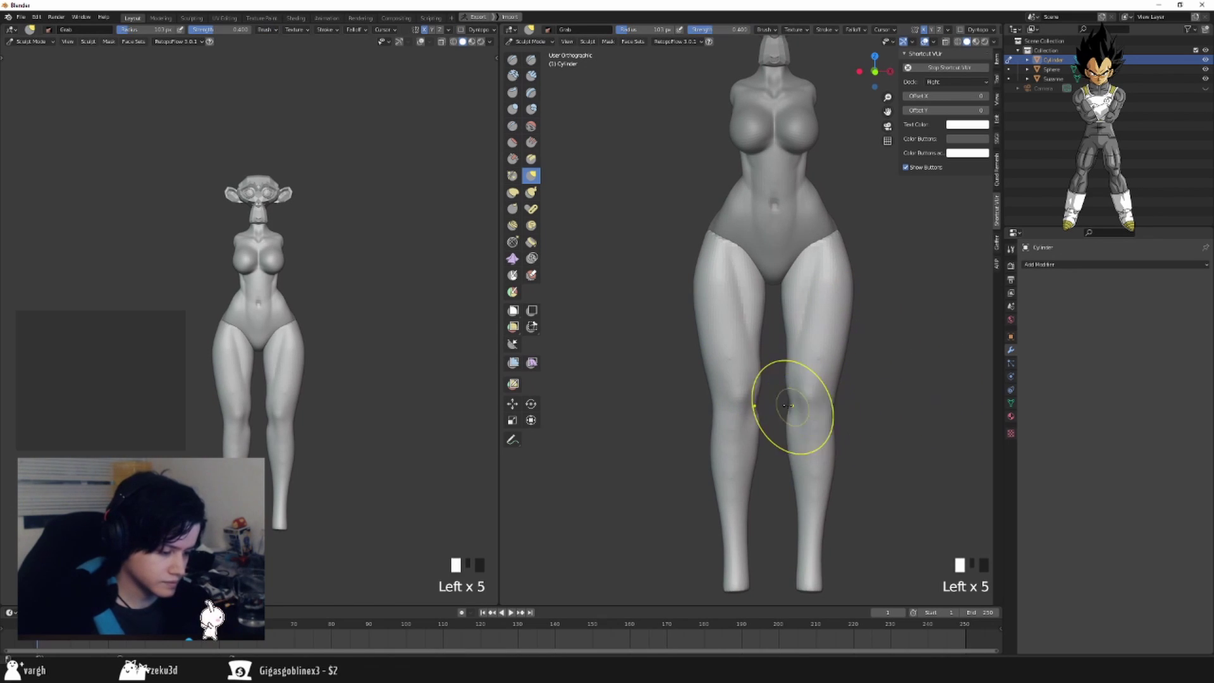
left_click_drag(787, 405, 789, 382, "shift")
Push the outer knees inward and adjust the upper calves with a larger Grab brush.
key("f")
key("f")
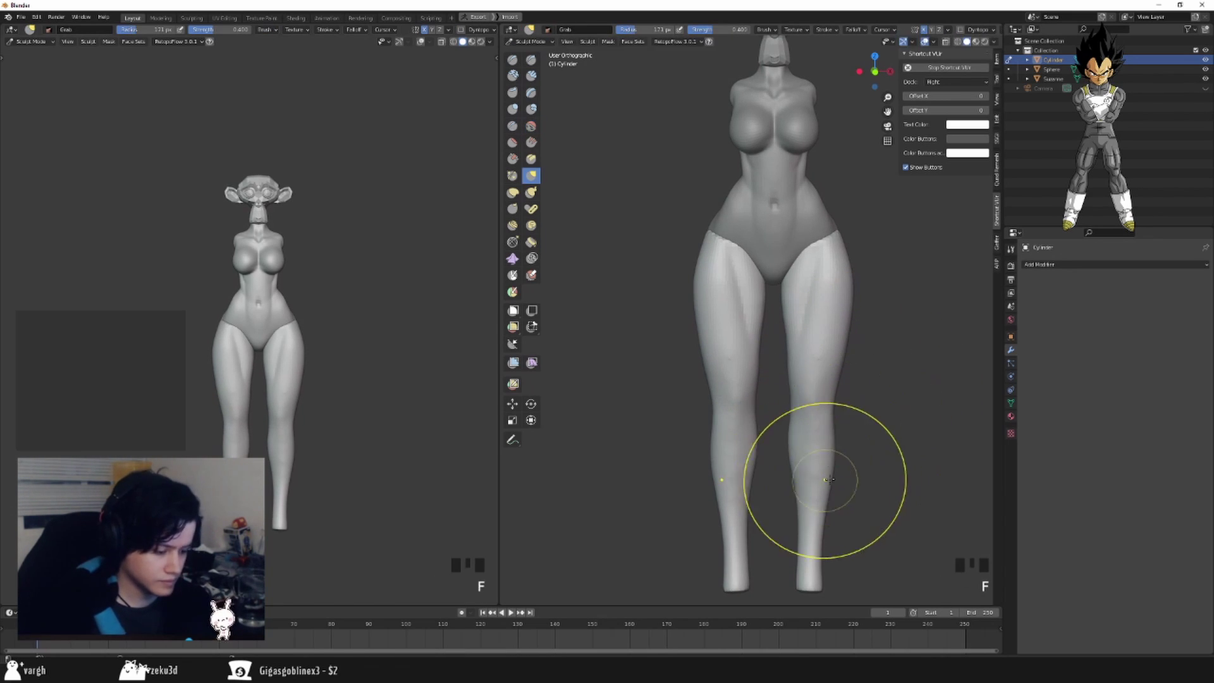
left_click_drag(839, 404, 823, 407)
left_click_drag(824, 411, 816, 430)
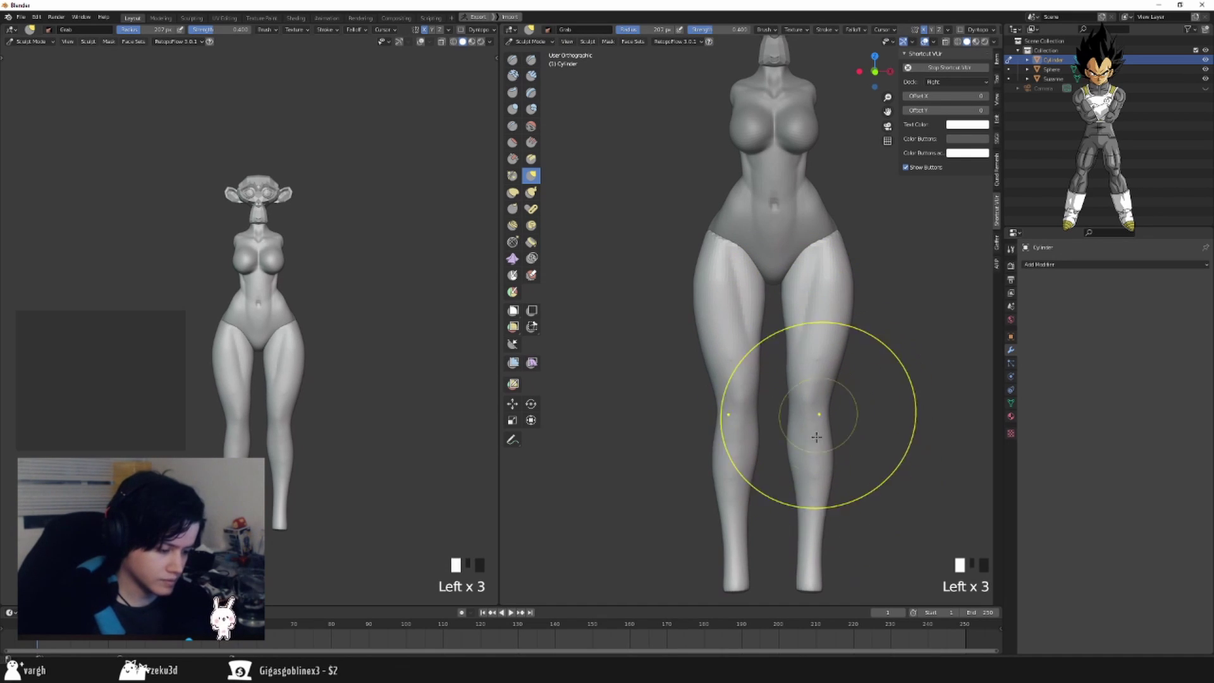
Refine the inner and outer contours of the calves from the front with short Grab strokes.
left_click_drag(831, 483, 823, 482)
middle_click_drag(842, 458, 833, 467)
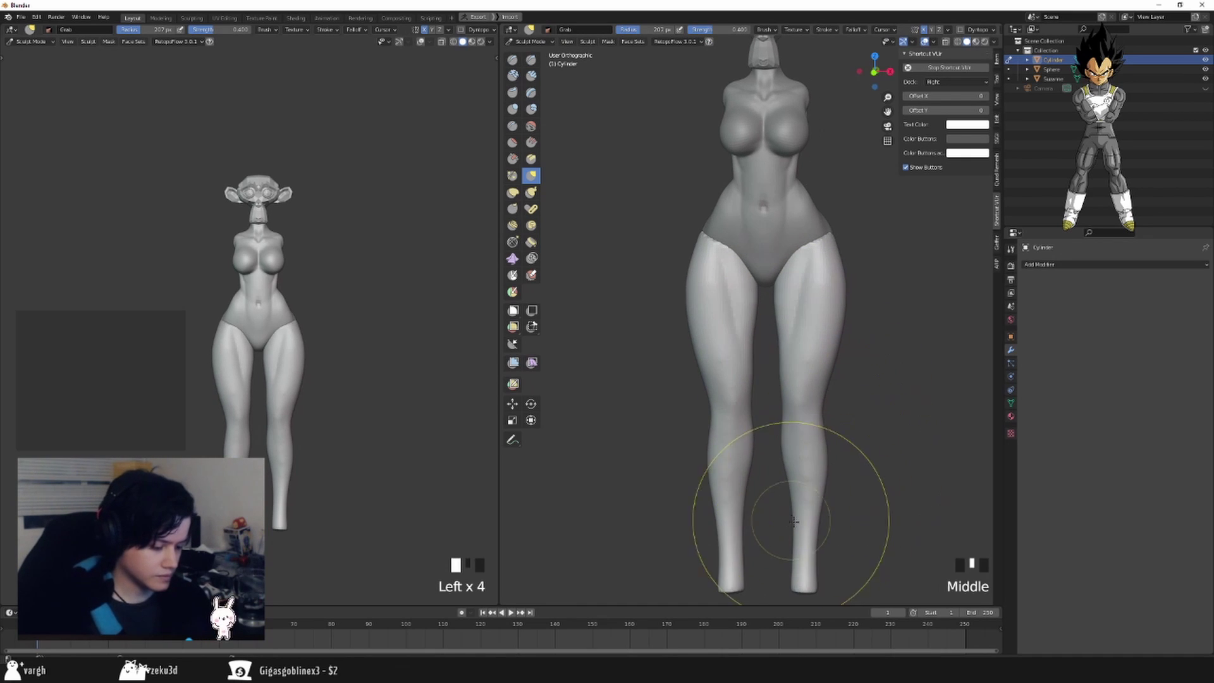
left_click_drag(826, 525, 820, 526)
left_click_drag(824, 534, 818, 524)
left_click_drag(828, 493, 833, 488)
Pull the outer upper thighs slightly inward and up into the hips with a smaller Grab brush.
middle_click_drag(870, 364, 861, 461, "shift")
key("f")
left_click(820, 452)
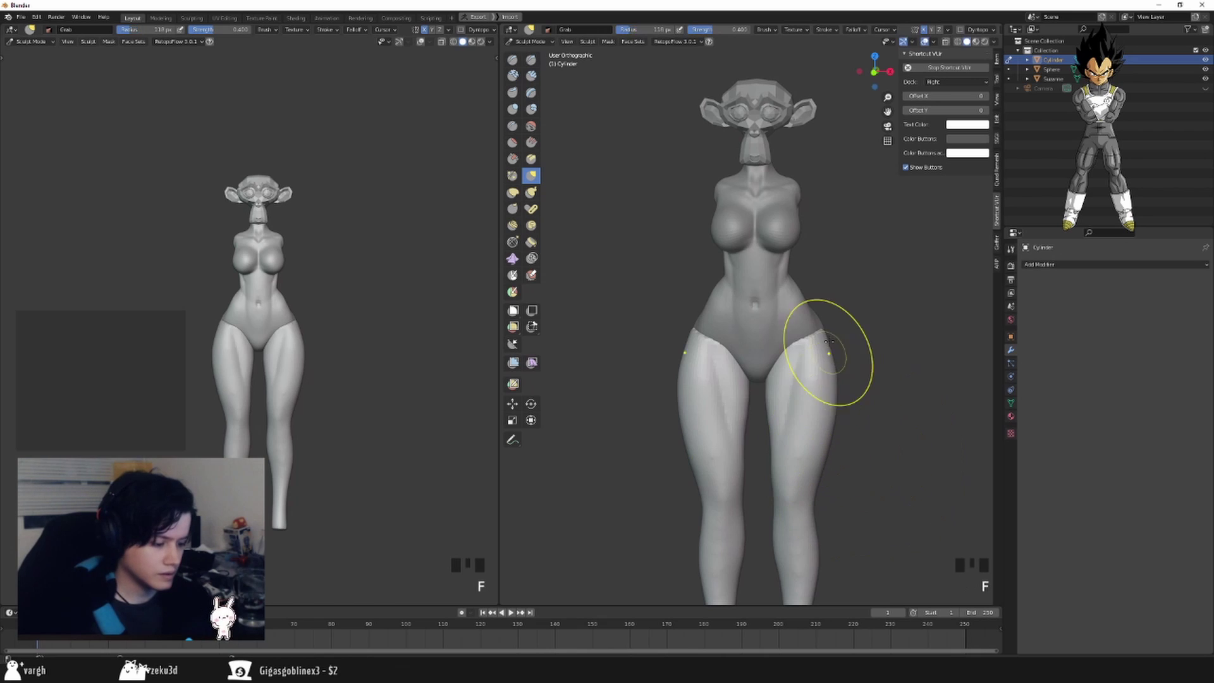
left_click_drag(829, 354, 825, 345)
left_click_drag(825, 341, 824, 335)
left_click_drag(826, 331, 824, 324)
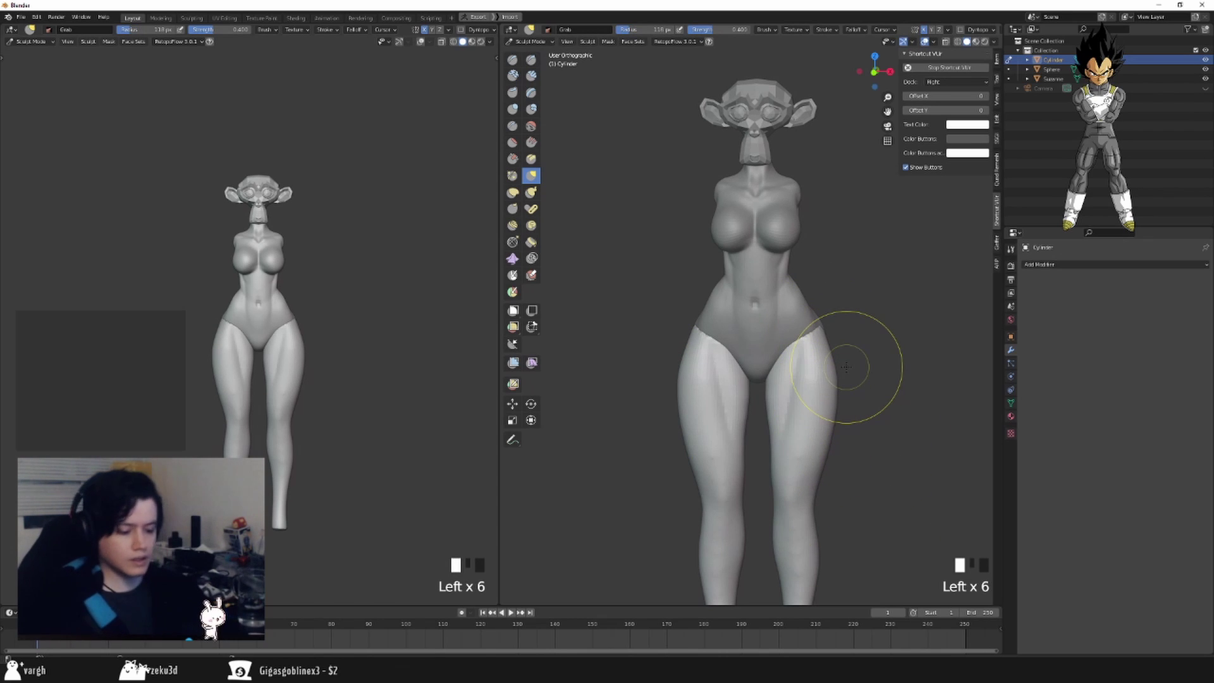
scroll(844, 365, "down", 2)
Leave sculpting, add a new mesh cylinder in front view and open it in Edit Mode.
key("ctrl+Tab")
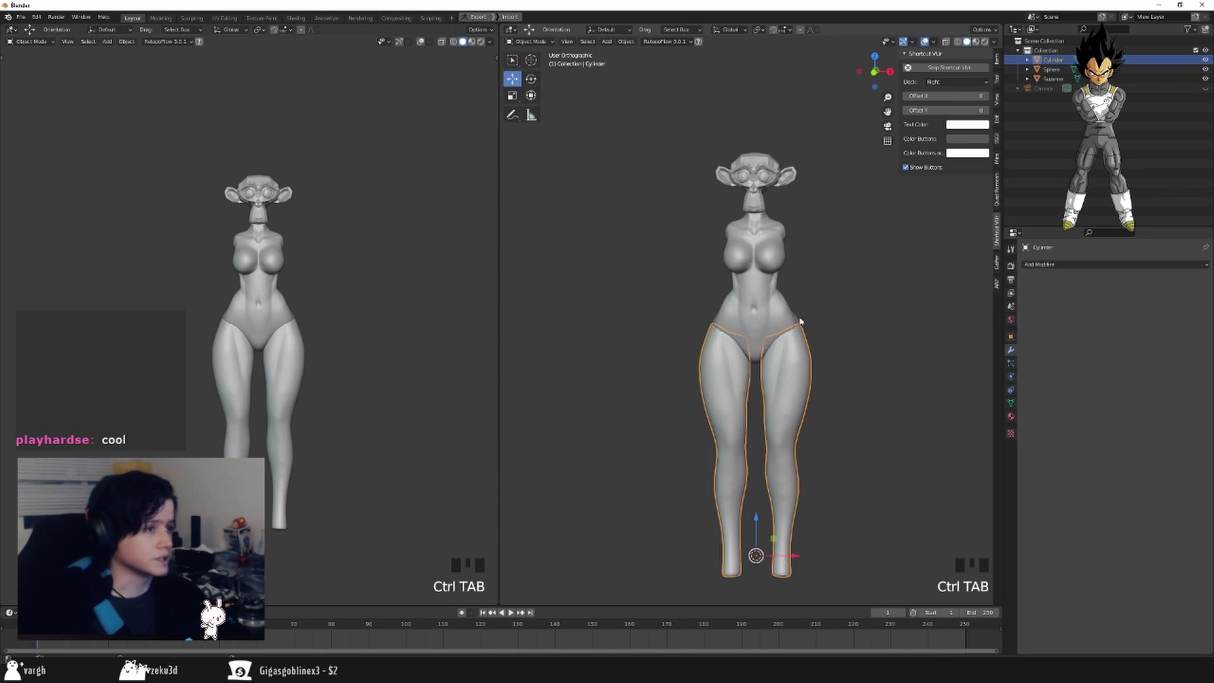
middle_click_drag(797, 320, 711, 336, "alt")
left_click(817, 355)
key("shift+a")
mouse_move(815, 358)
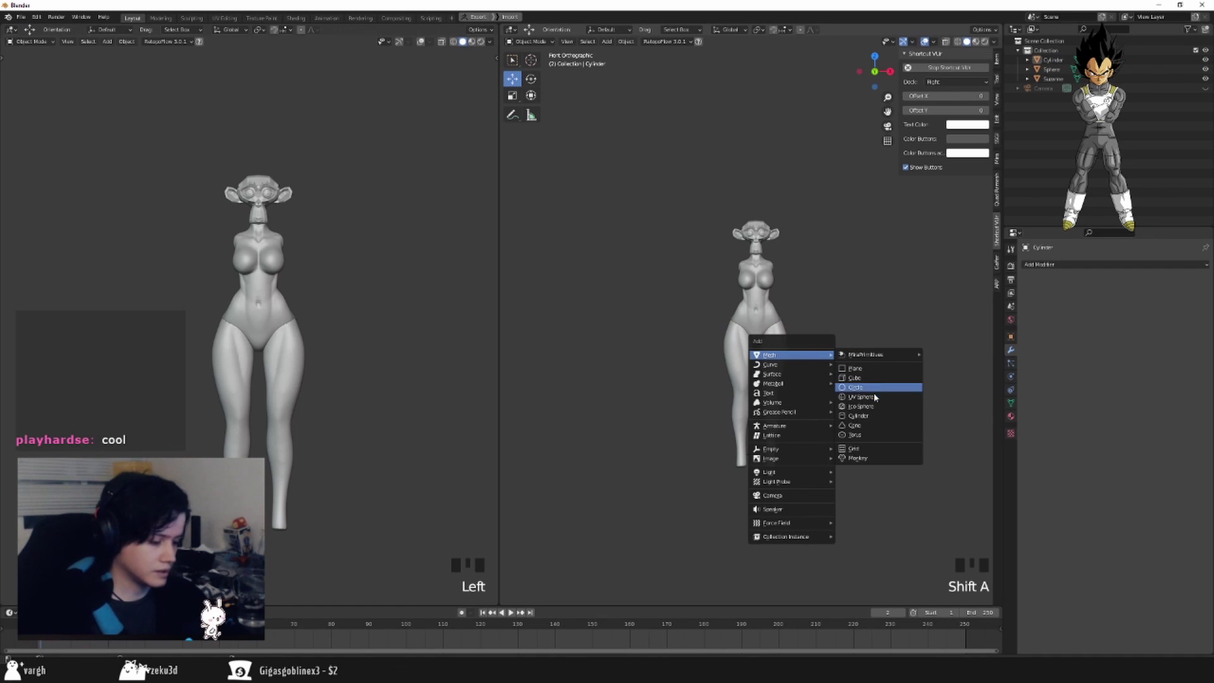
left_click(875, 416)
scroll(840, 388, "up", 3)
key("Tab")
Place the cylinder beside the chest, tilted diagonally like a lowered arm and scaled down.
key("g")
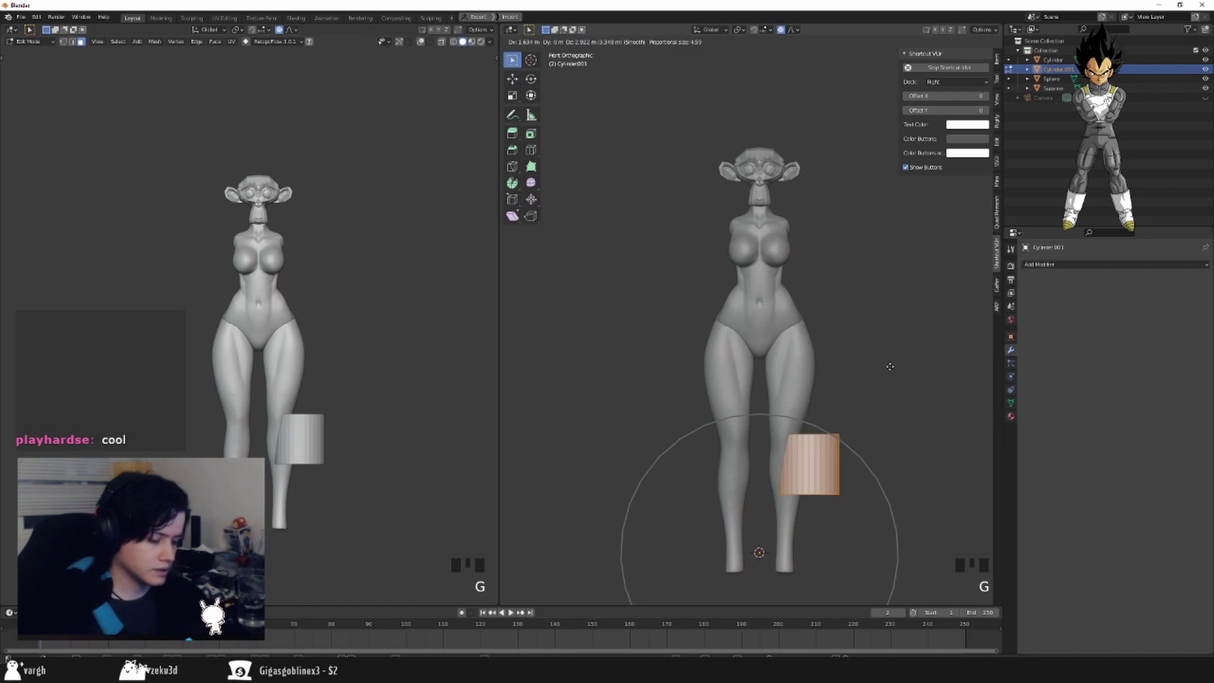
left_click(799, 302)
middle_click_drag(799, 302, 652, 367, "shift")
scroll(652, 367, "up", 2)
key("r")
left_click(956, 334)
key("s")
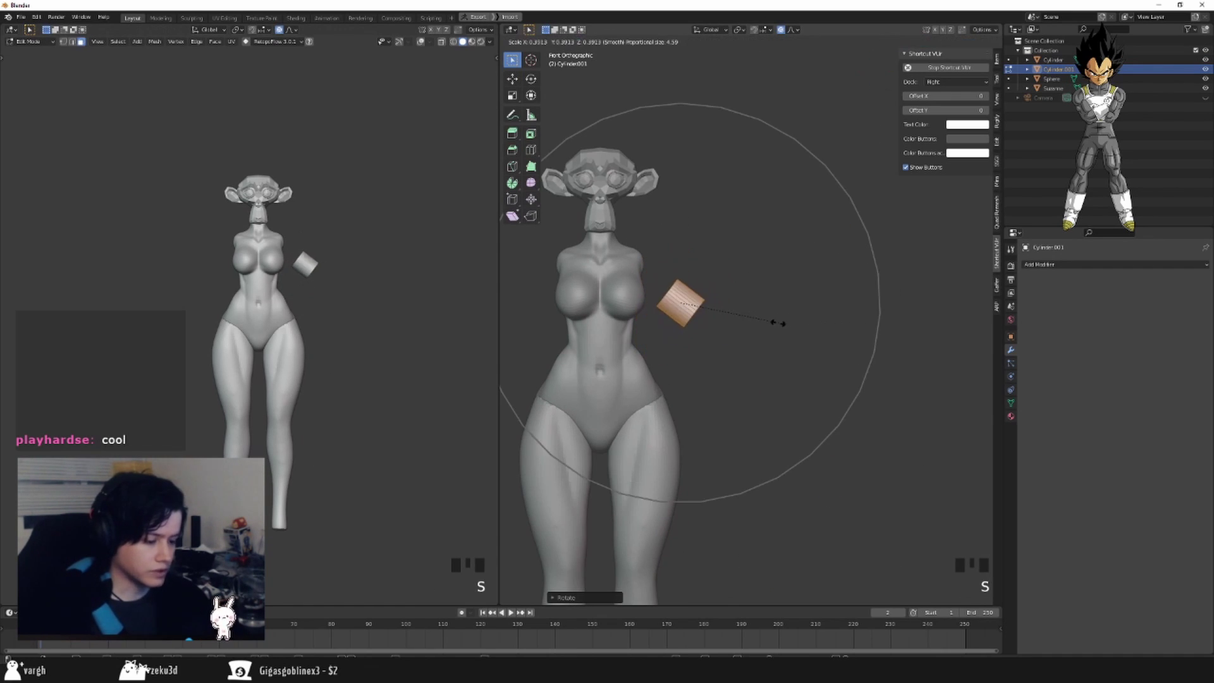
left_click(756, 316)
Turn off proportional editing and pull the cylinder's end face diagonally down and outward to form an arm.
middle_click_drag(755, 316, 715, 338)
key("3")
left_click(660, 314)
middle_click_drag(715, 338, 684, 343, "alt")
key("g")
left_click(679, 339)
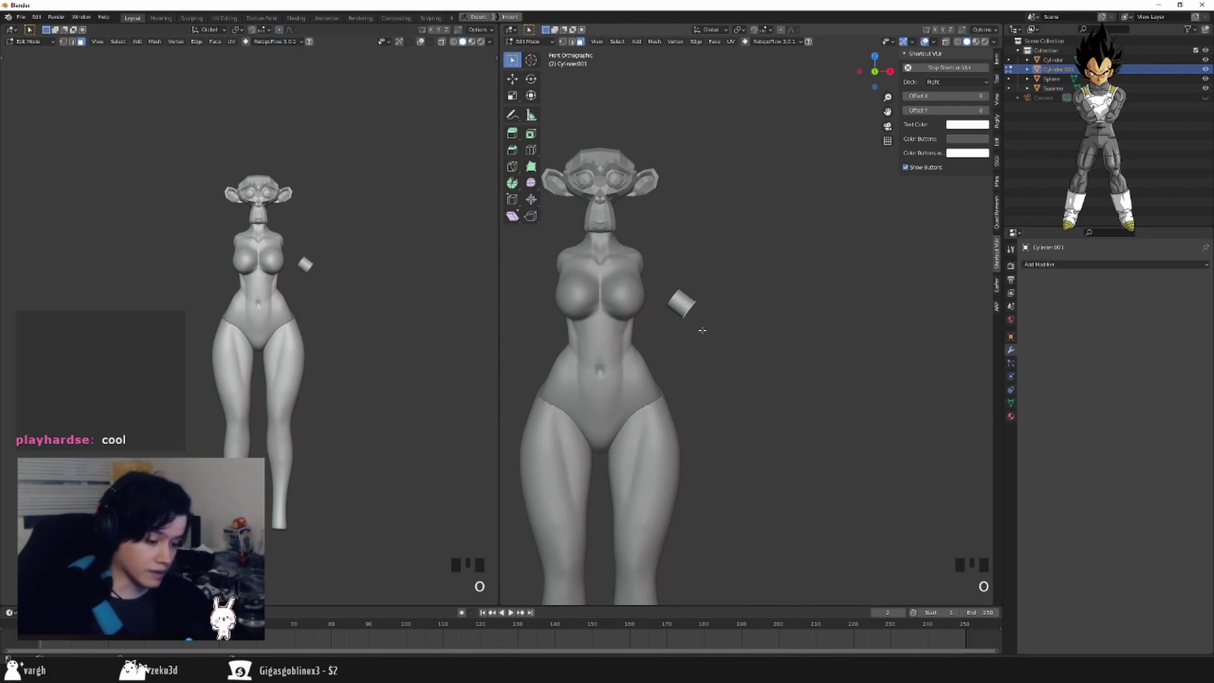
key("g")
left_click(798, 410)
Move the whole arm cylinder to the shoulder and align it in depth along Y from the side view.
key("a")
key("g")
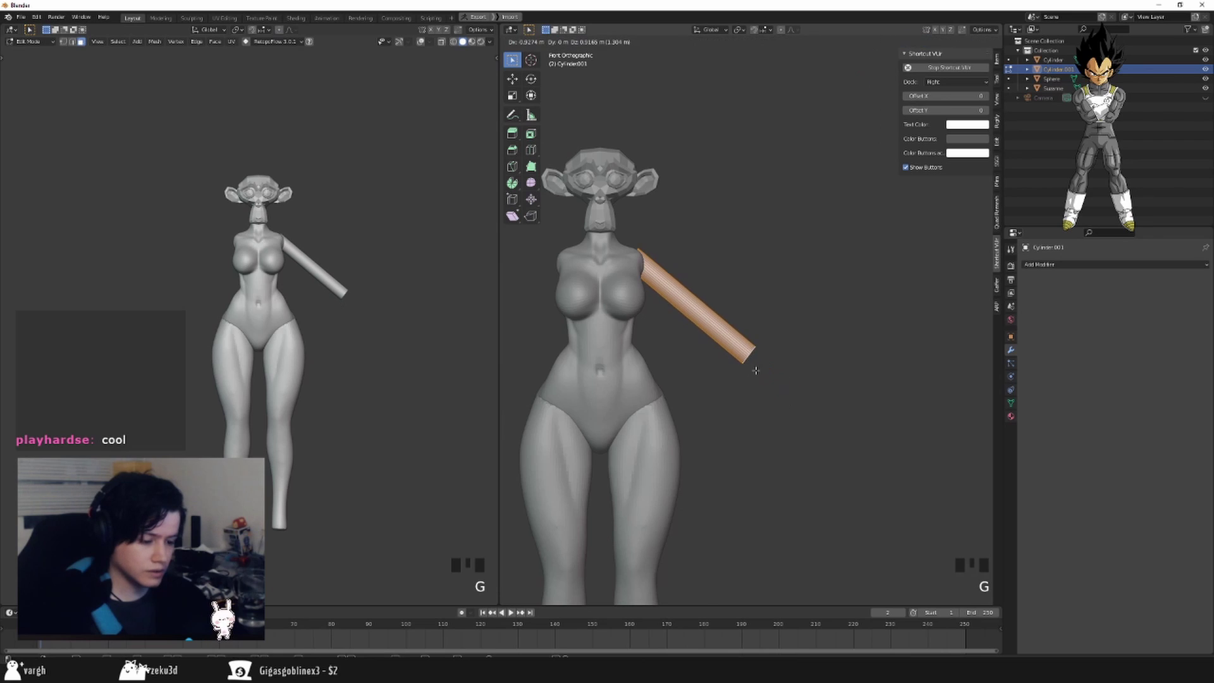
left_click(755, 371)
middle_click_drag(705, 354, 846, 361, "alt")
key("g")
key("y")
left_click(777, 355)
key("g")
right_click(806, 366)
Select the arm's lower end face and move it along X and freely to adjust the arm's length and angle.
left_click(684, 369)
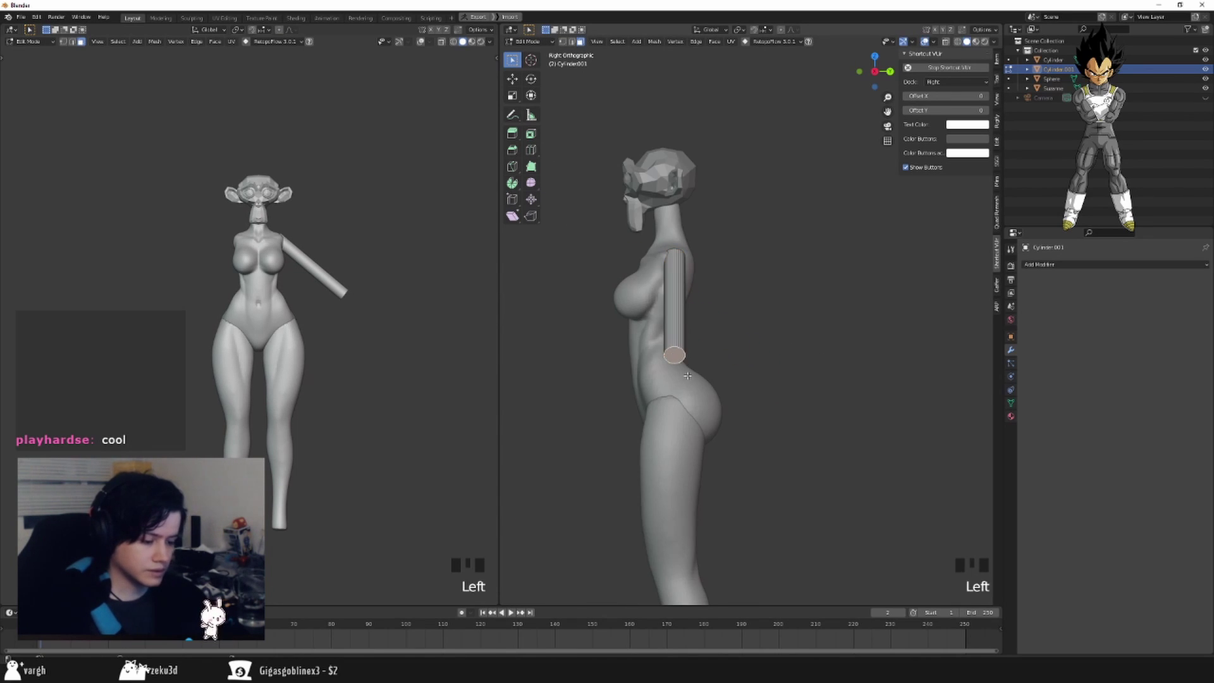
middle_click_drag(687, 376, 657, 376, "alt")
key("g")
key("x")
left_click(868, 417)
key("g")
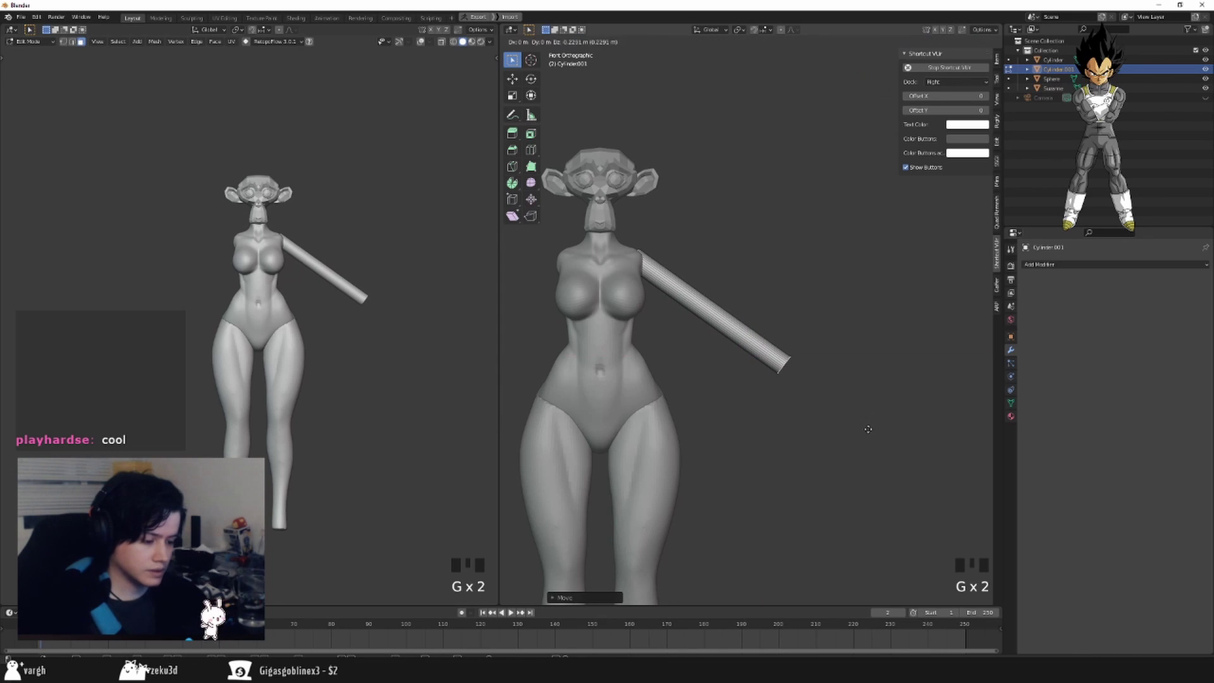
left_click(802, 372)
Reposition the whole arm along Y from the side, and fit its upper end against the shoulder.
key("a")
middle_click_drag(889, 347, 853, 354, "alt")
key("g")
key("y")
left_click(805, 345)
key("g")
left_click(844, 345)
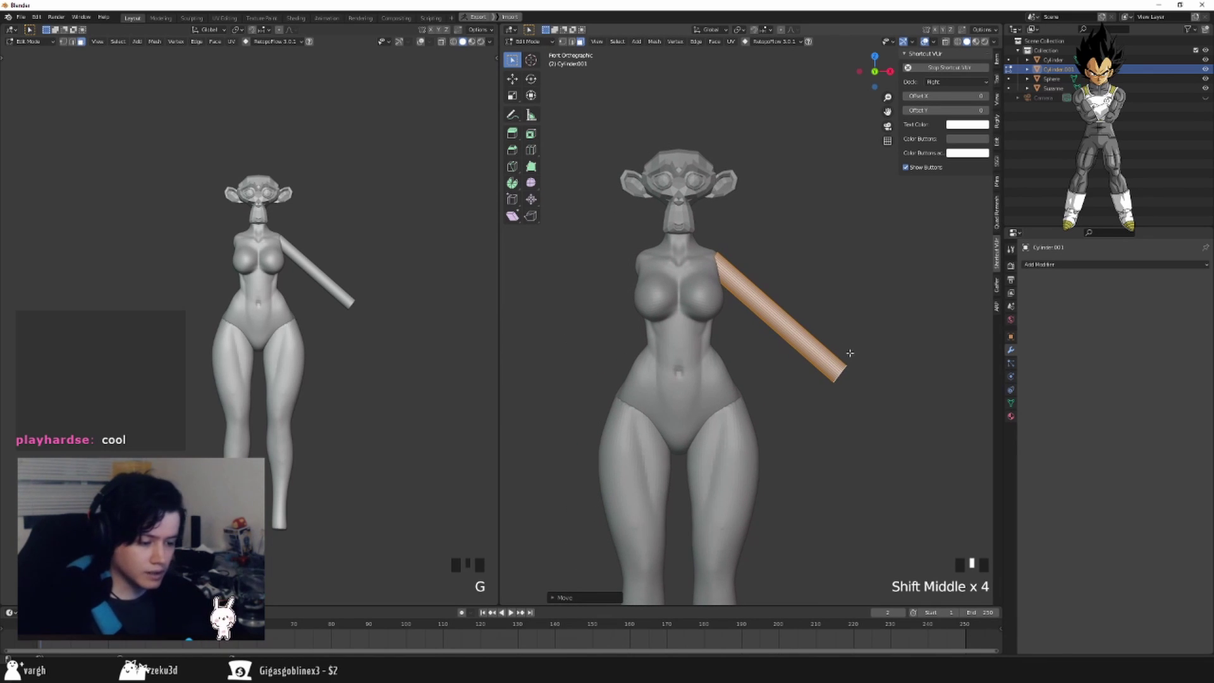
key("g")
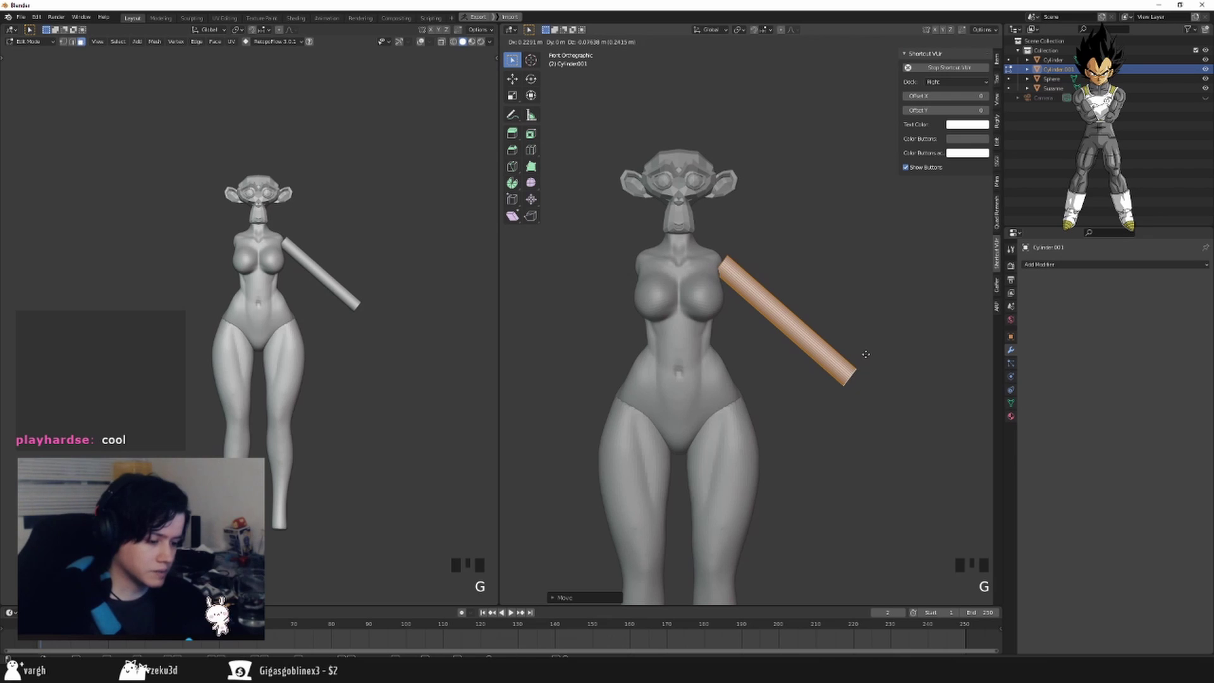
left_click(865, 357)
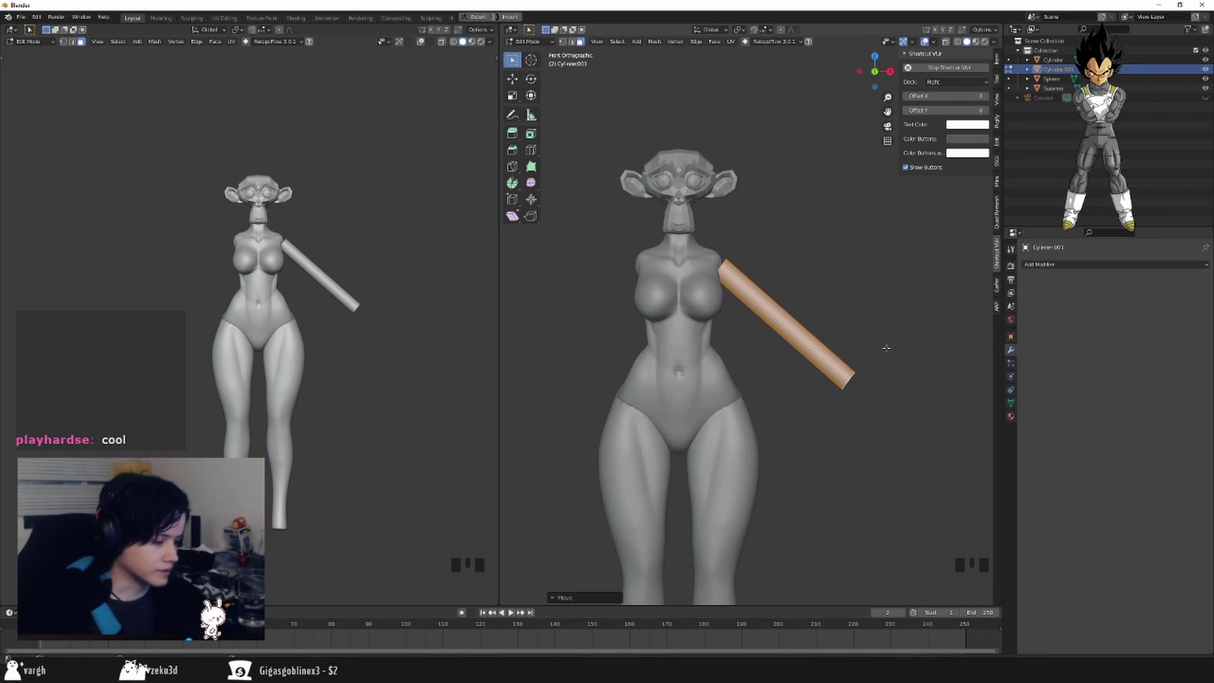
Mirror the arm across X with a Mirror modifier, applying the object transforms and the modifier.
key("ctrl+Tab")
left_click(1051, 265)
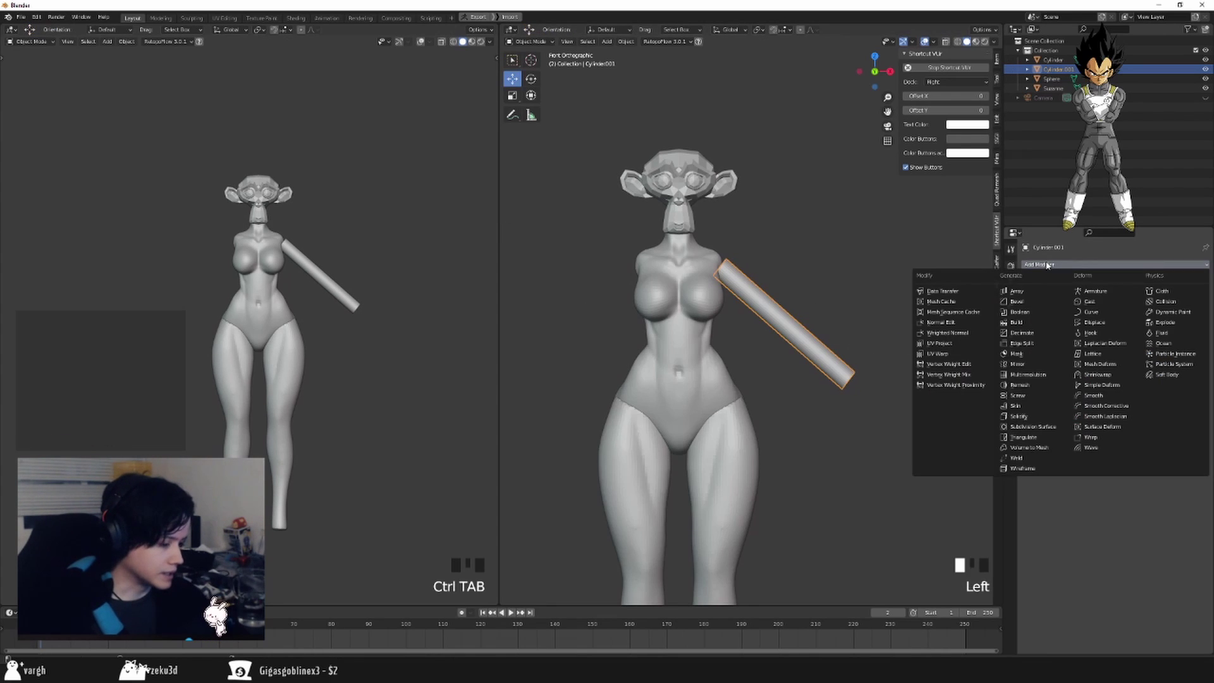
left_click(1030, 368)
key("ctrl+a")
left_click(808, 357)
middle_click_drag(887, 320, 897, 358, "shift")
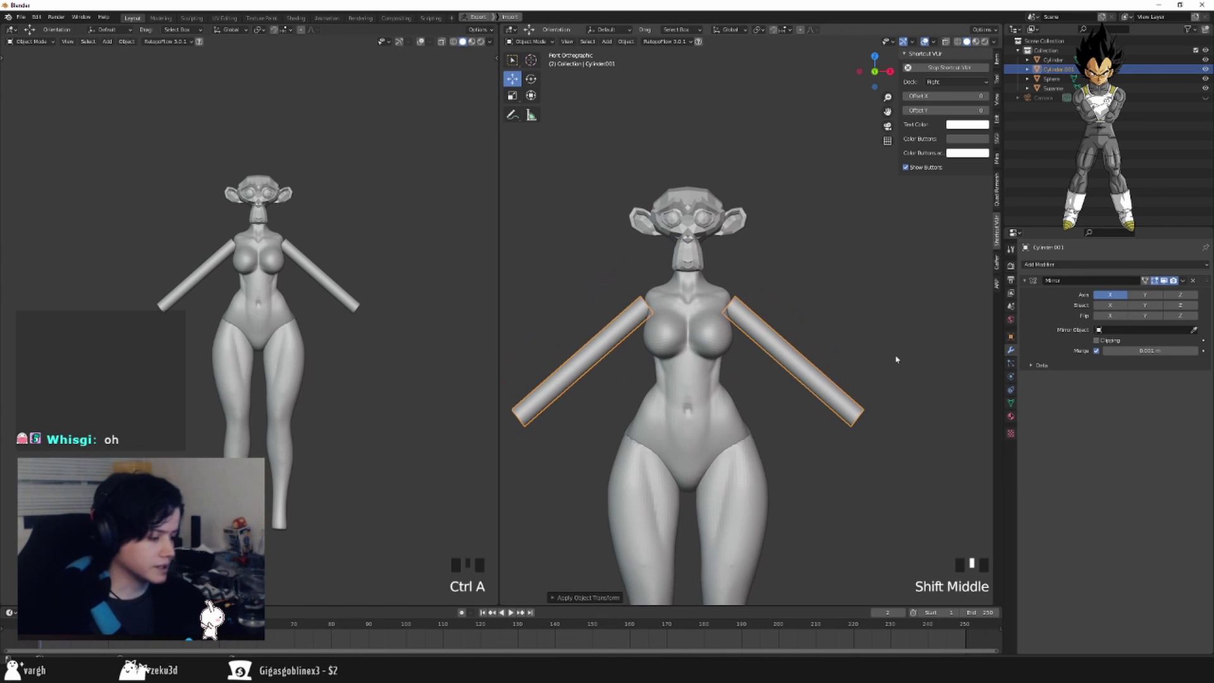
key("ctrl+a")
Put the torso into Sculpt Mode and switch the overview viewport to perspective.
left_click(707, 302)
scroll(708, 302, "up", 3)
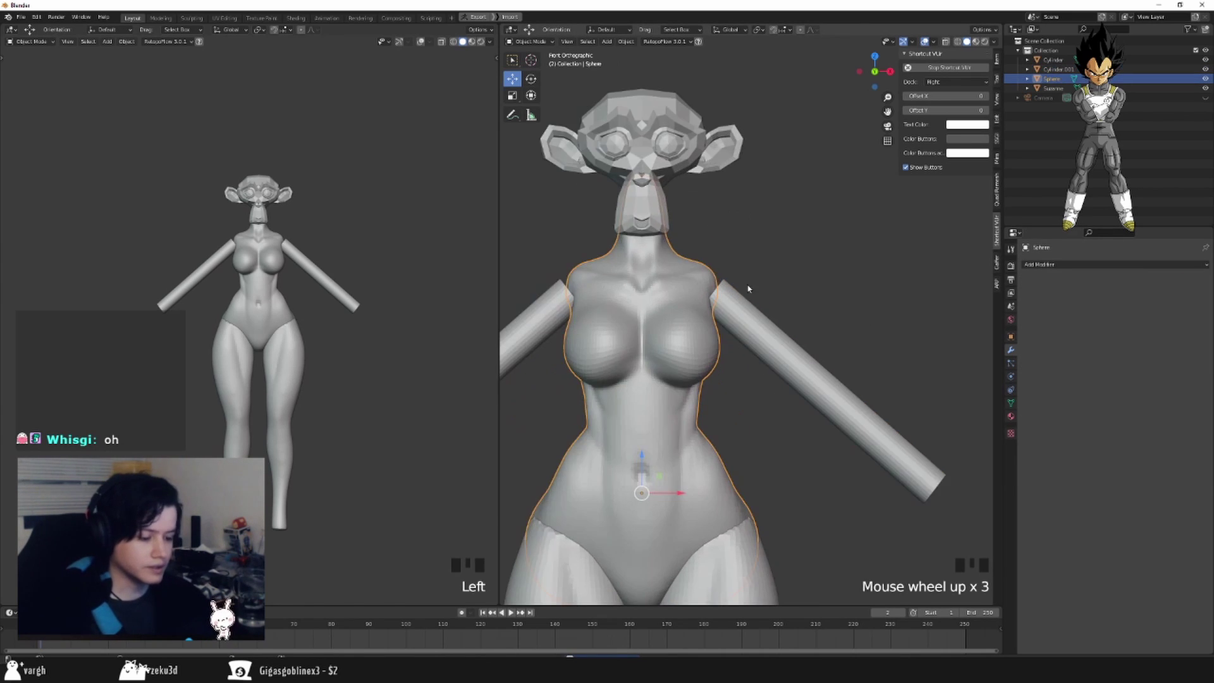
key("ctrl+Tab")
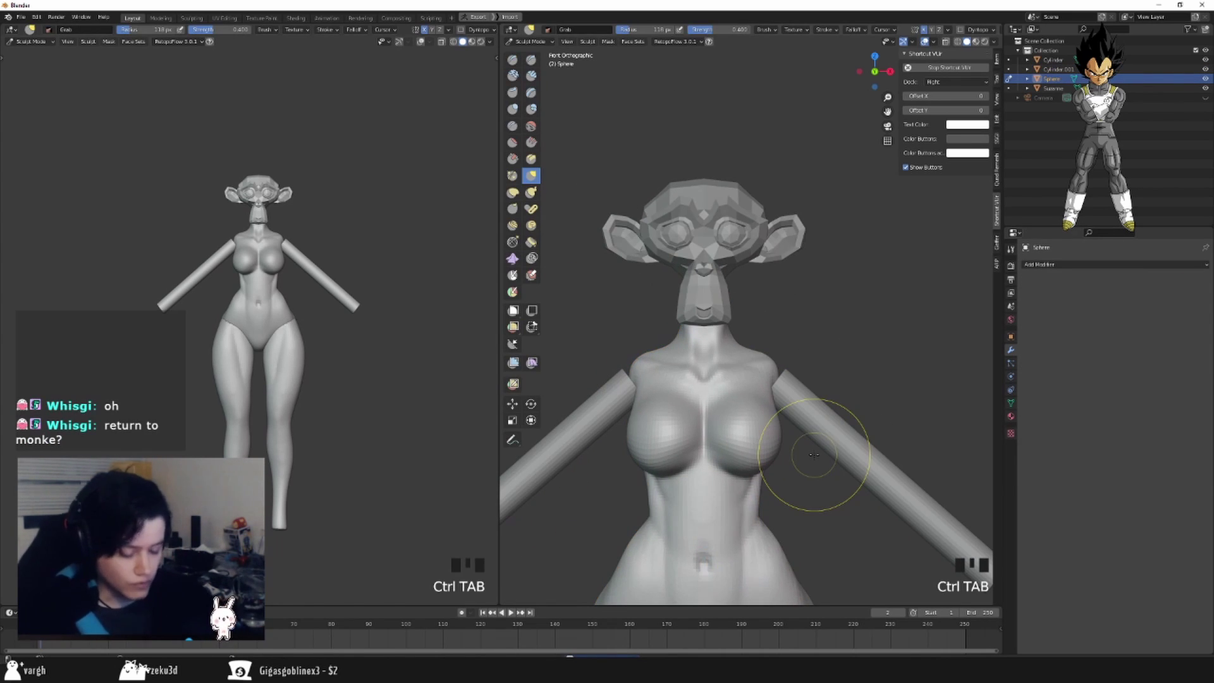
key("KP_5")
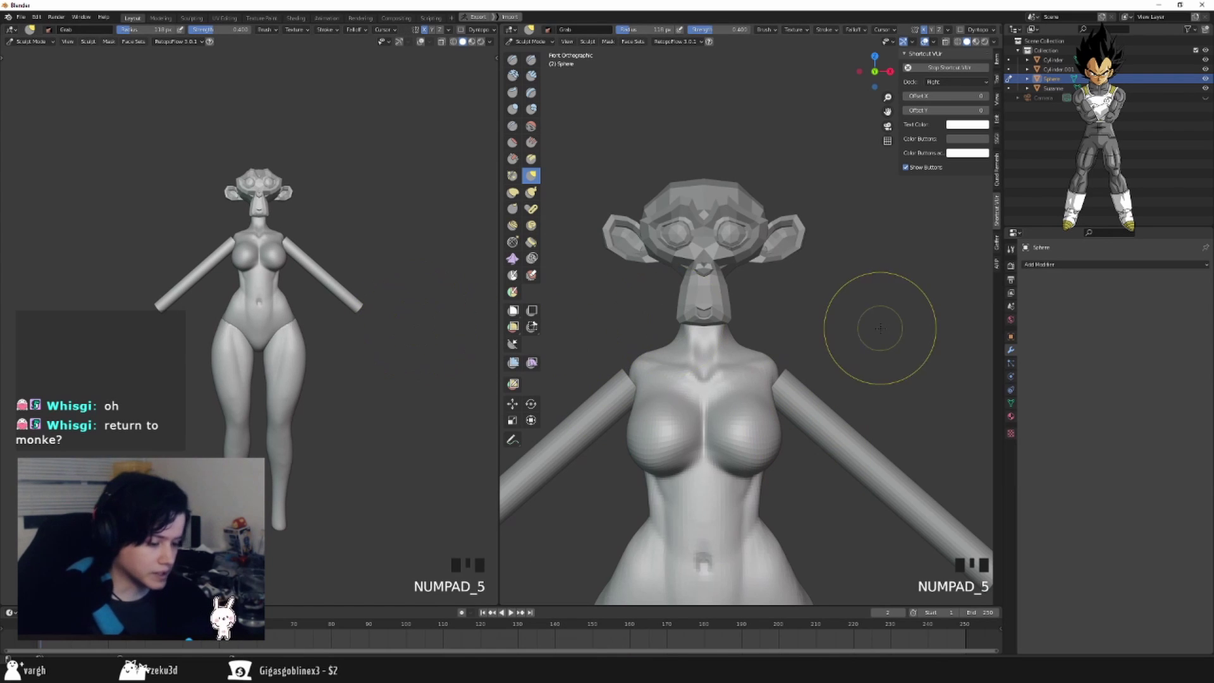
Build up the shoulder where the arm meets the torso with the Blob brush.
middle_click_drag(879, 327, 854, 353)
left_click(534, 110)
mouse_move(727, 316)
middle_mouse_down()
mouse_move(772, 347)
mouse_move(711, 355)
mouse_move(834, 386)
mouse_move(822, 418)
mouse_move(840, 404)
middle_mouse_up()
key("f")
key("f")
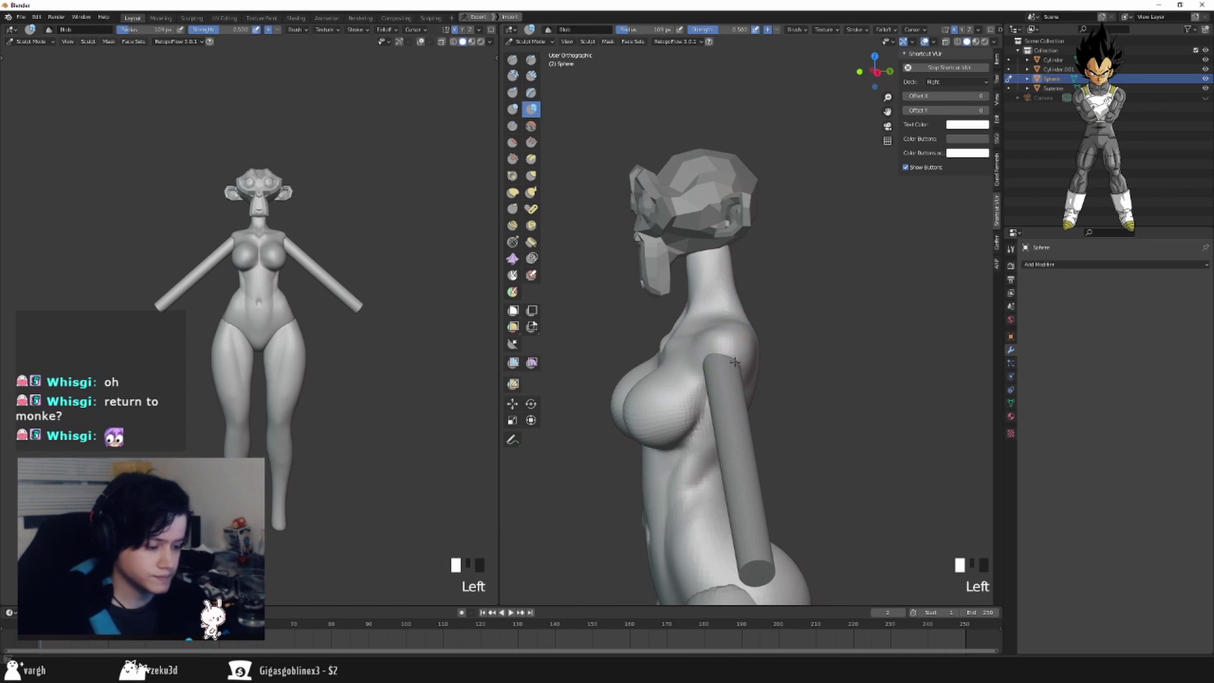
left_click_drag(735, 361, 729, 373)
Pull the shoulder over the top of the arm with the Grab brush, adjusting the brush size.
middle_click_drag(729, 373, 868, 380)
key("g")
left_click_drag(825, 361, 826, 370)
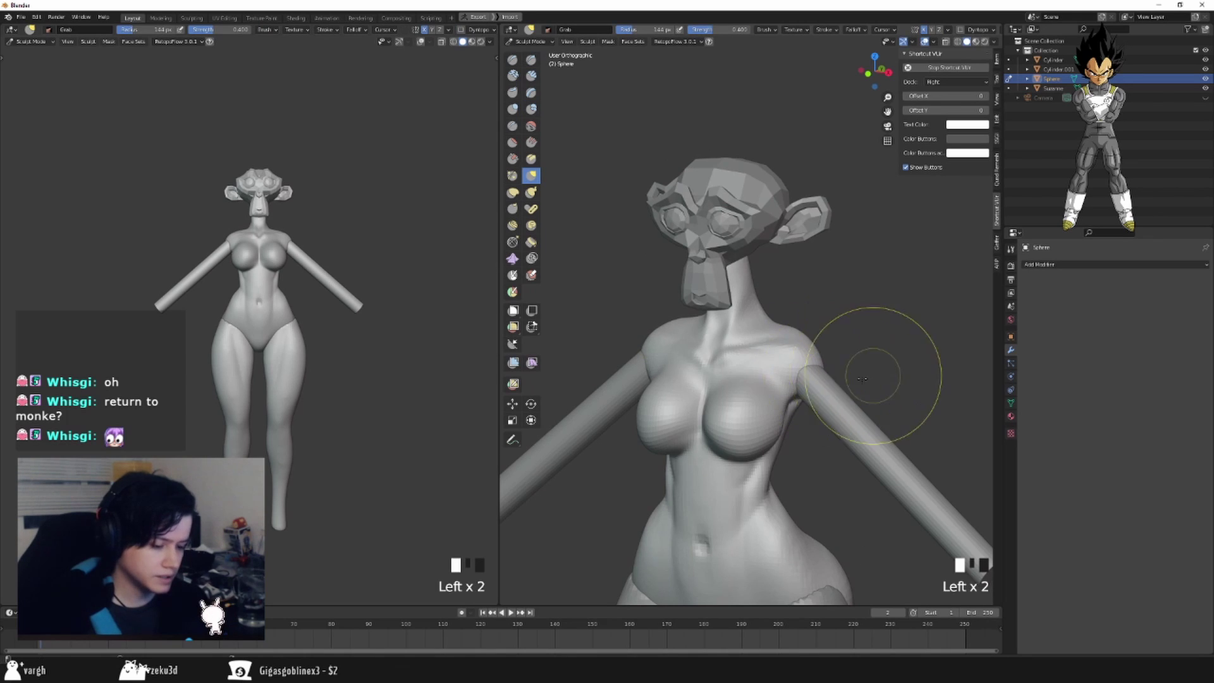
key("f")
mouse_move(862, 380)
middle_mouse_down()
mouse_move(822, 383)
mouse_move(840, 378)
middle_mouse_up()
left_click(838, 383)
key("f")
left_click(886, 377)
Shape the side of the shoulder, the area beside the armpit and the outer shoulder contour with Grab strokes.
left_click_drag(744, 377, 709, 398)
key("f")
left_click(758, 393)
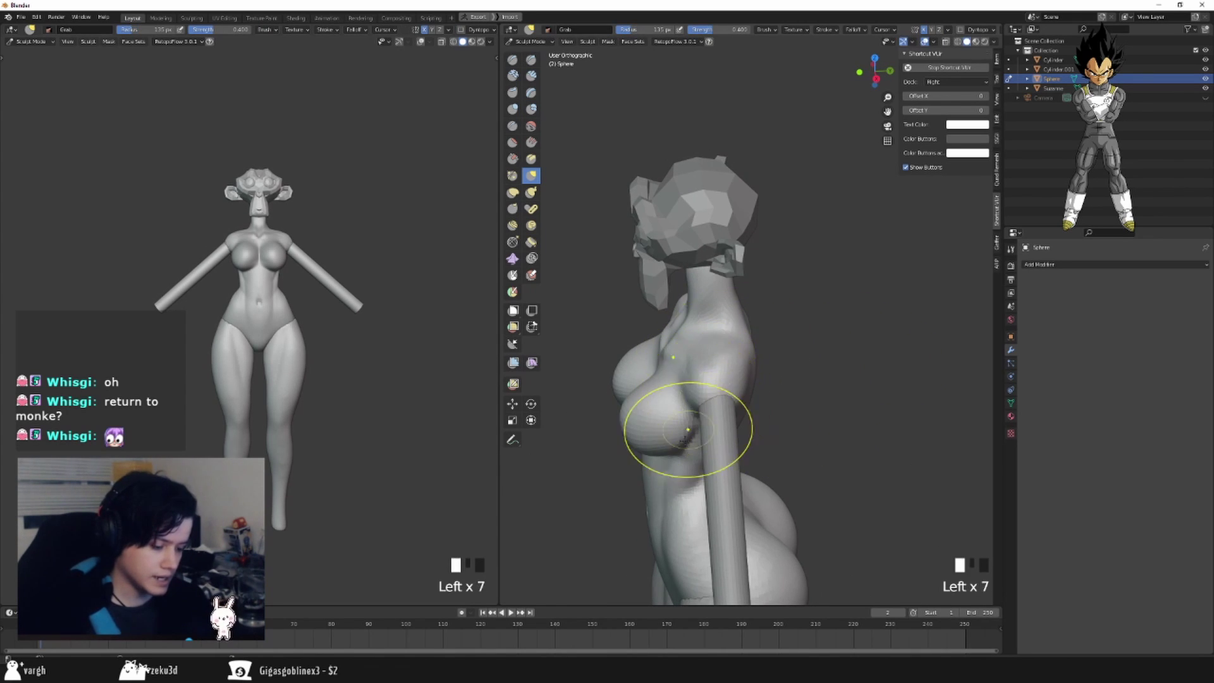
left_click(687, 436)
middle_click_drag(687, 436, 921, 366)
key("f")
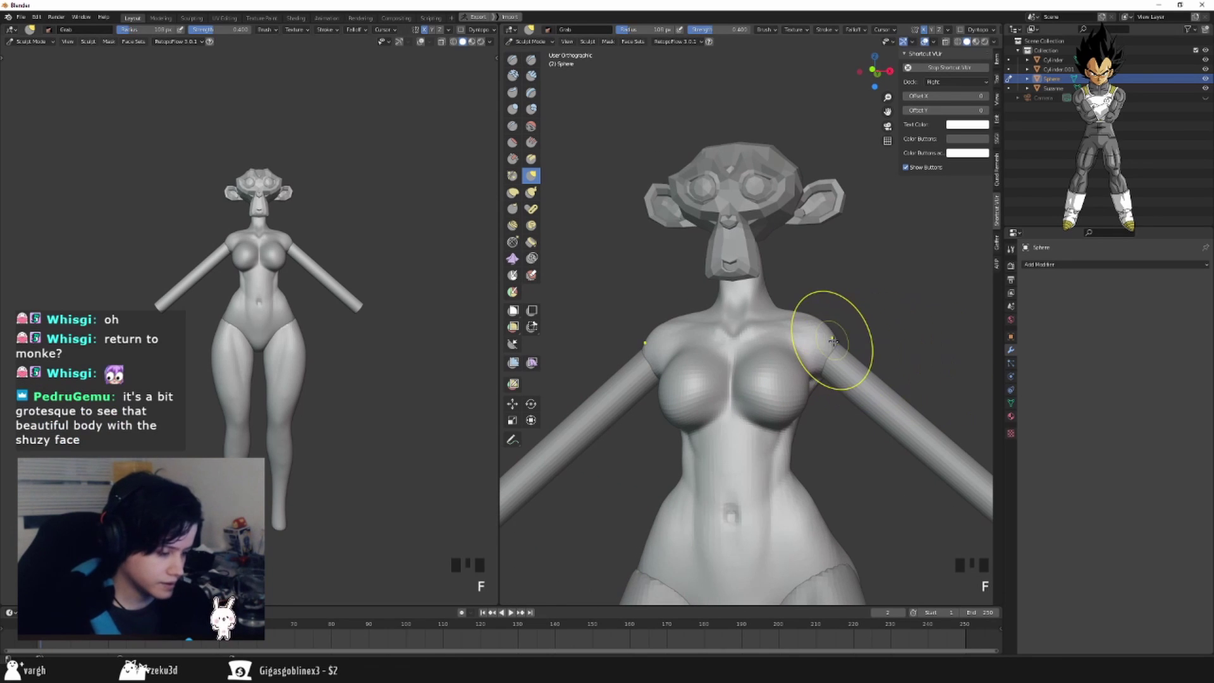
left_click(835, 340)
Lower the slope between neck and shoulders with short strokes of a 61 px Grab brush.
mouse_move(872, 331)
middle_mouse_down()
mouse_move(849, 393)
mouse_move(813, 357)
mouse_move(875, 341)
mouse_move(856, 314)
mouse_move(881, 316)
mouse_move(821, 293)
middle_mouse_up()
key("f")
key("f")
key("f")
key("f")
key("f")
left_click(788, 281)
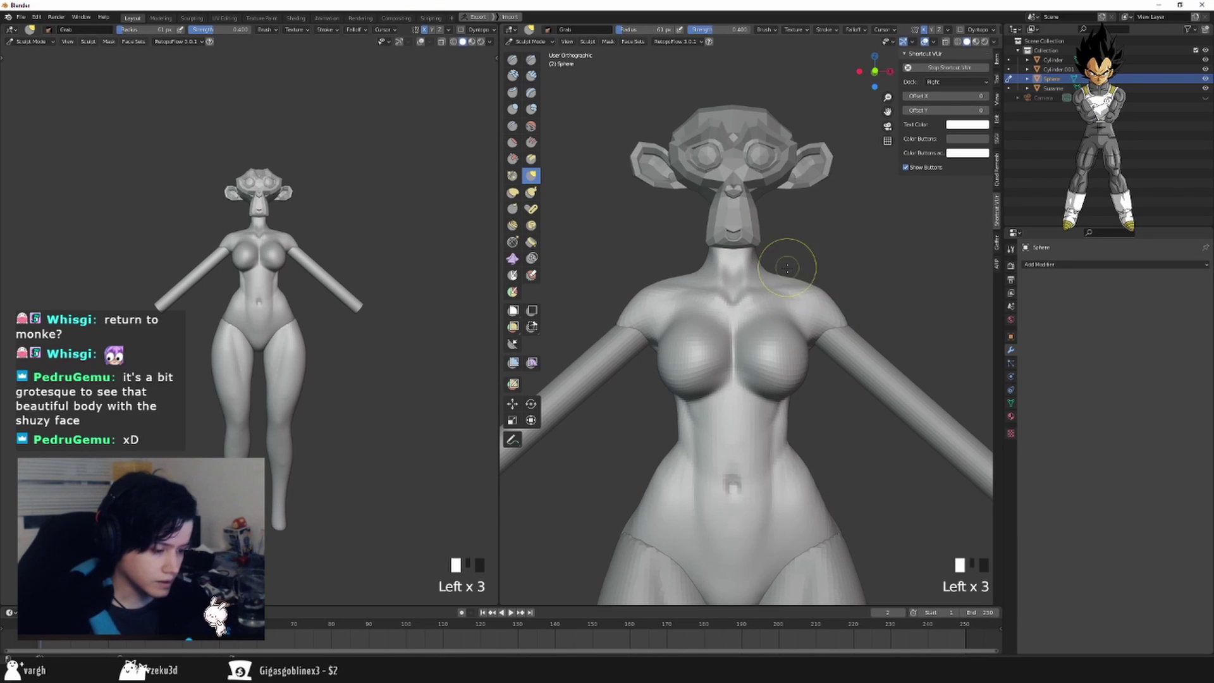
left_click_drag(787, 268, 786, 273)
left_click_drag(786, 271, 785, 276)
left_click_drag(785, 273, 784, 277)
Adjust the neck with a larger Grab brush and smooth it from behind.
key("f")
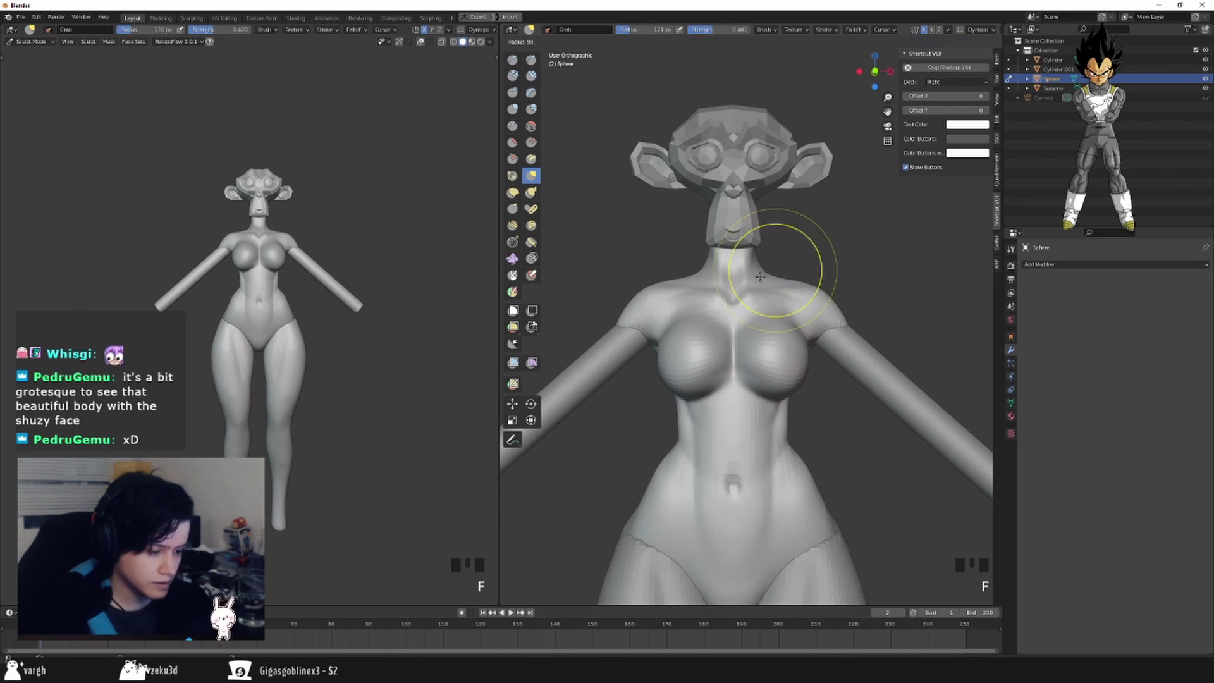
left_click(754, 270)
middle_click_drag(791, 258, 843, 244)
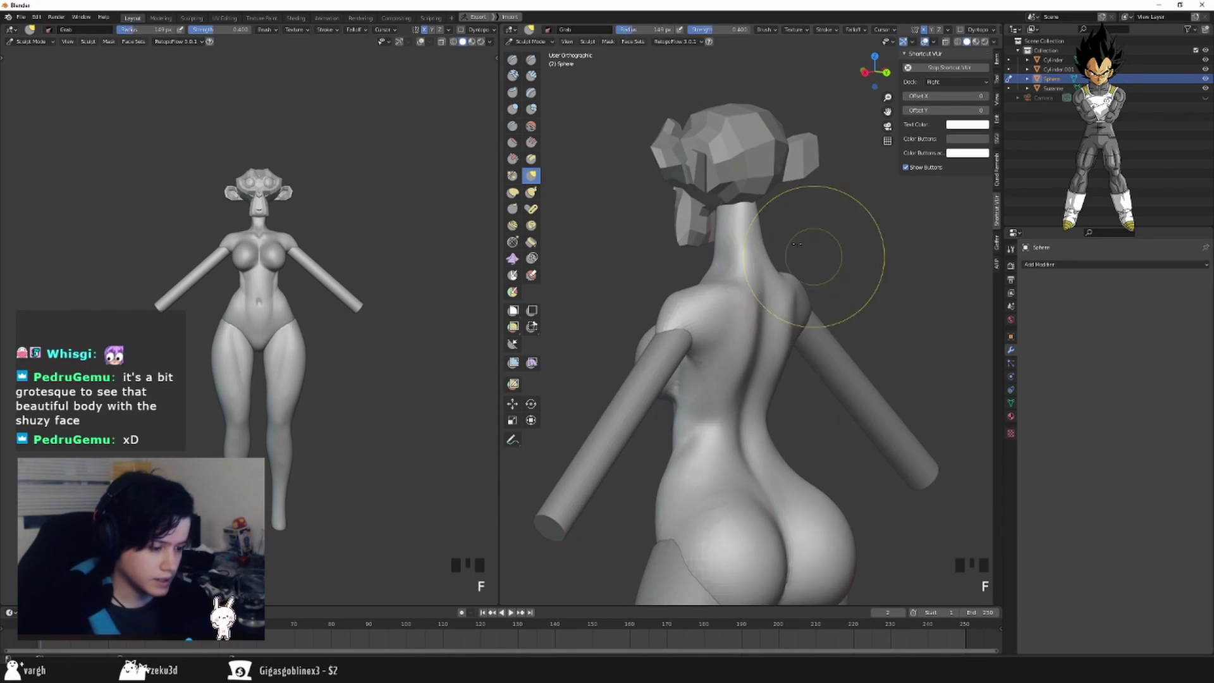
left_click(843, 221)
key("f")
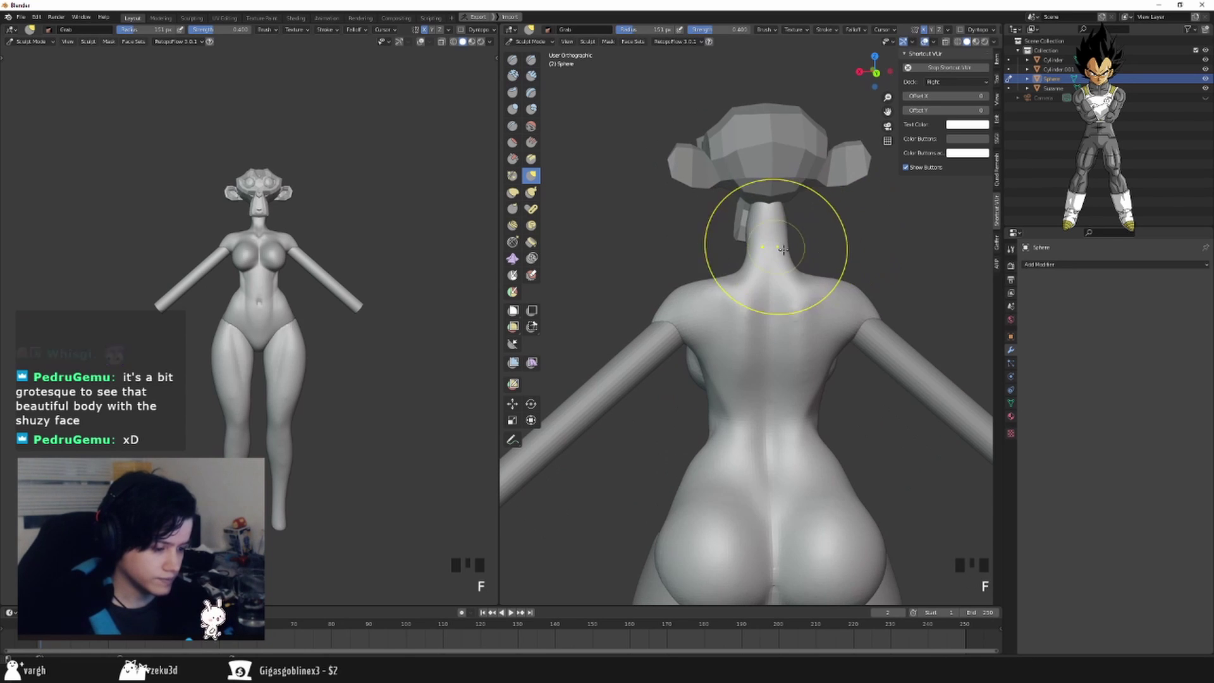
left_click(785, 204, "shift")
Refine the neck and shoulder line with a few short Grab strokes.
mouse_move(784, 204)
middle_mouse_down()
mouse_move(799, 249)
mouse_move(878, 261)
mouse_move(840, 272)
mouse_move(799, 319)
mouse_move(826, 373)
mouse_move(812, 360)
mouse_move(815, 305)
middle_mouse_up()
left_click(699, 251)
left_click(703, 250)
left_click(713, 247)
left_click(724, 246)
scroll(849, 249, "down", 3)
scroll(808, 325, "up", 2)
scroll(826, 373, "down", 3)
scroll(818, 350, "up", 2)
scroll(815, 305, "down", 2)
scroll(815, 291, "up", 1)
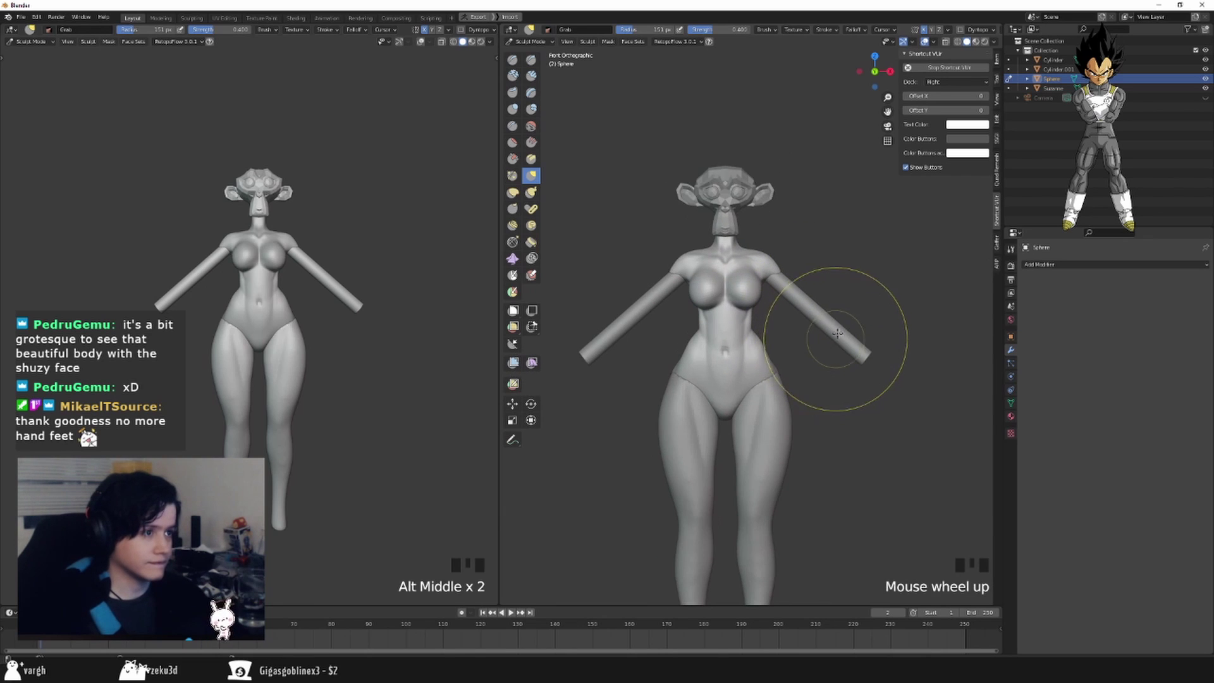
Open the arms in Edit Mode and add loop cuts along their length.
key("ctrl+Tab")
scroll(777, 252, "up", 2)
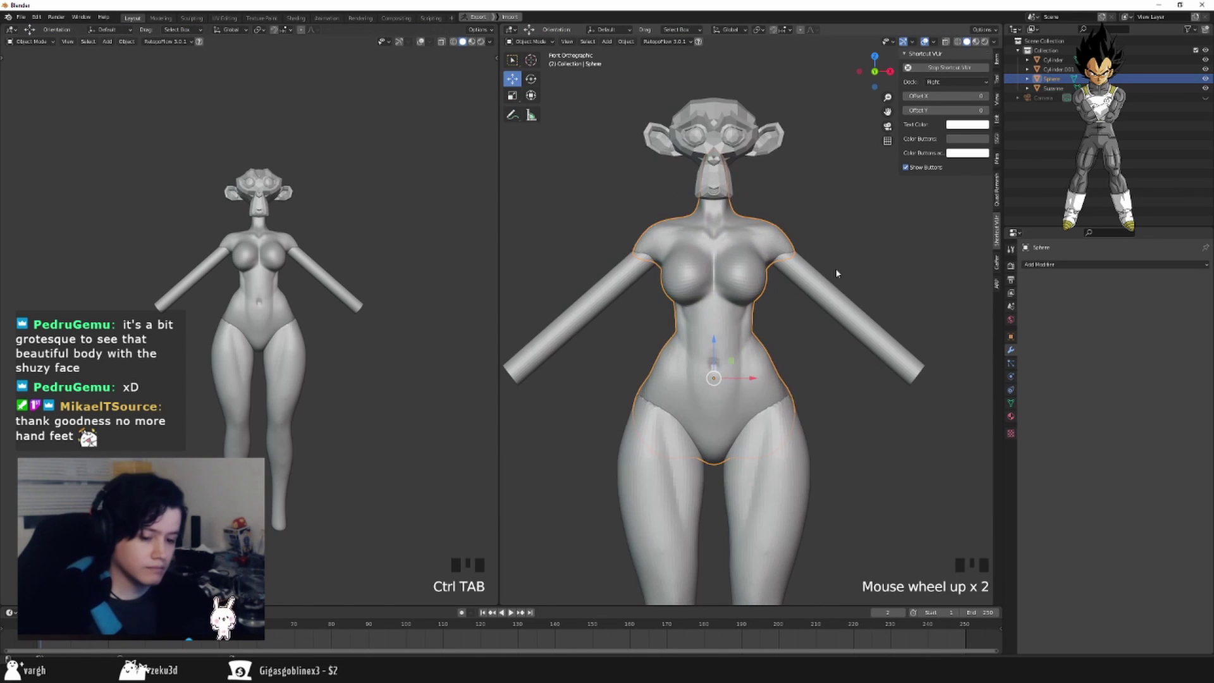
left_click(848, 303)
middle_click_drag(848, 304, 815, 287, "shift")
key("Tab")
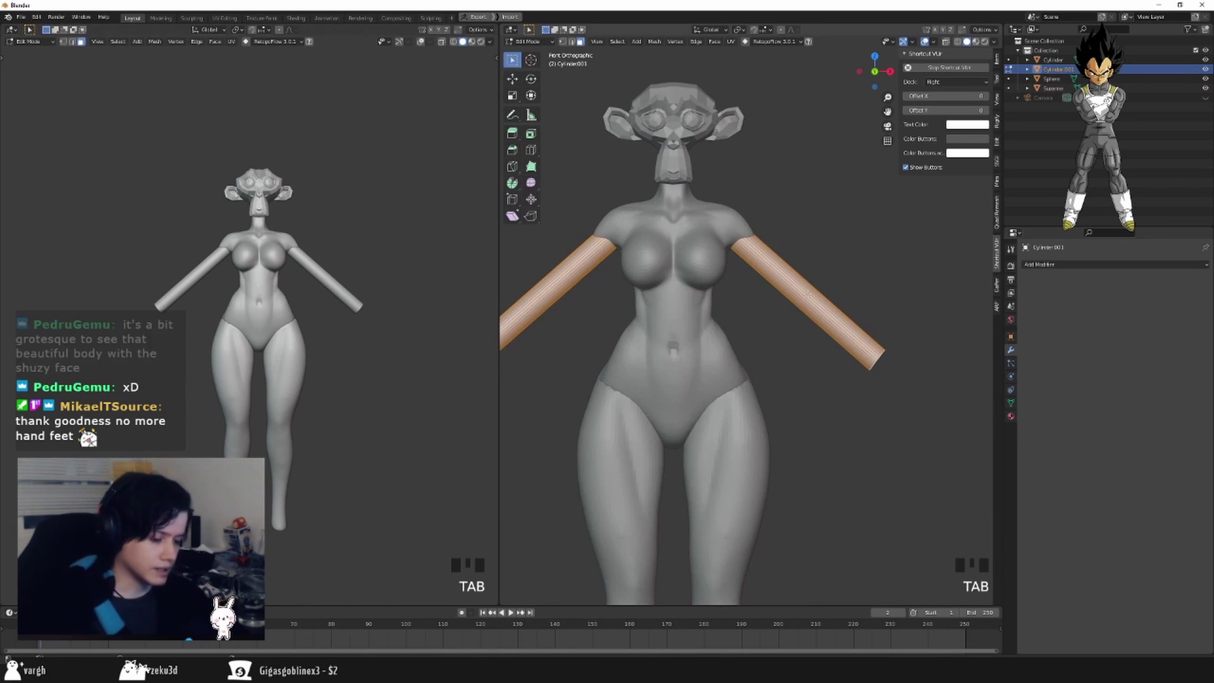
key("ctrl+r")
left_click(805, 284)
Try reshaping the upper arm in Sculpt Mode with a 203 px Grab brush, and undo the strokes.
key("ctrl+Tab")
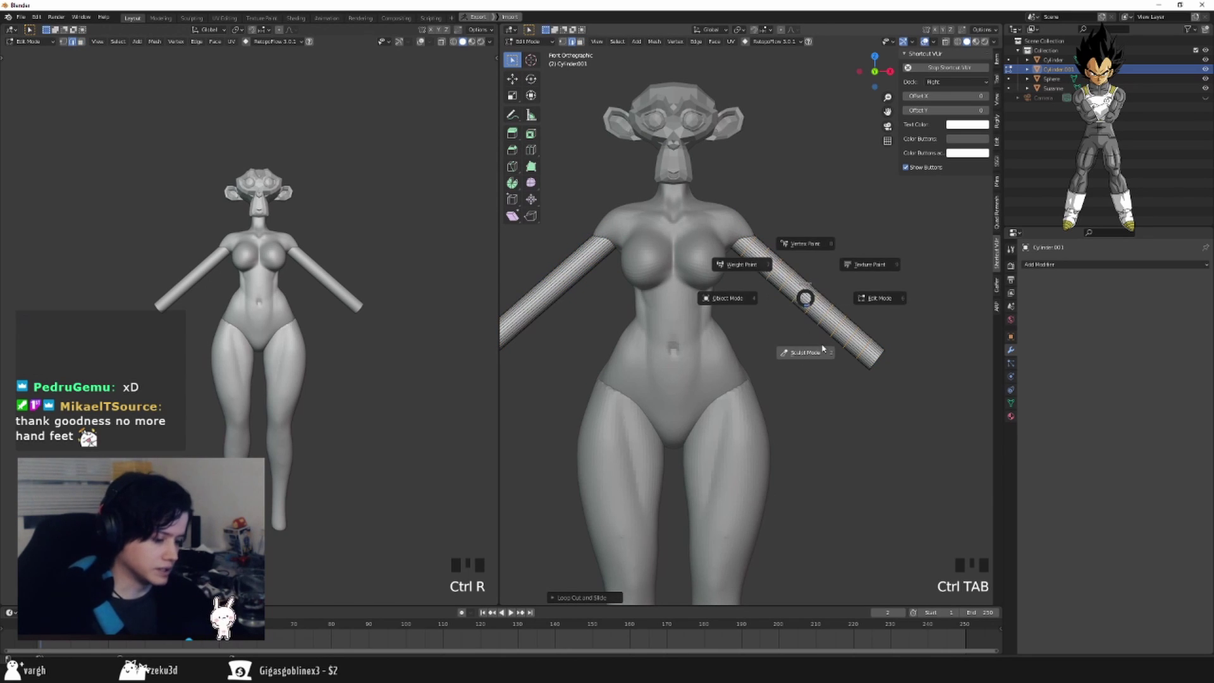
key("Escape")
key("ctrl+Tab")
key("g")
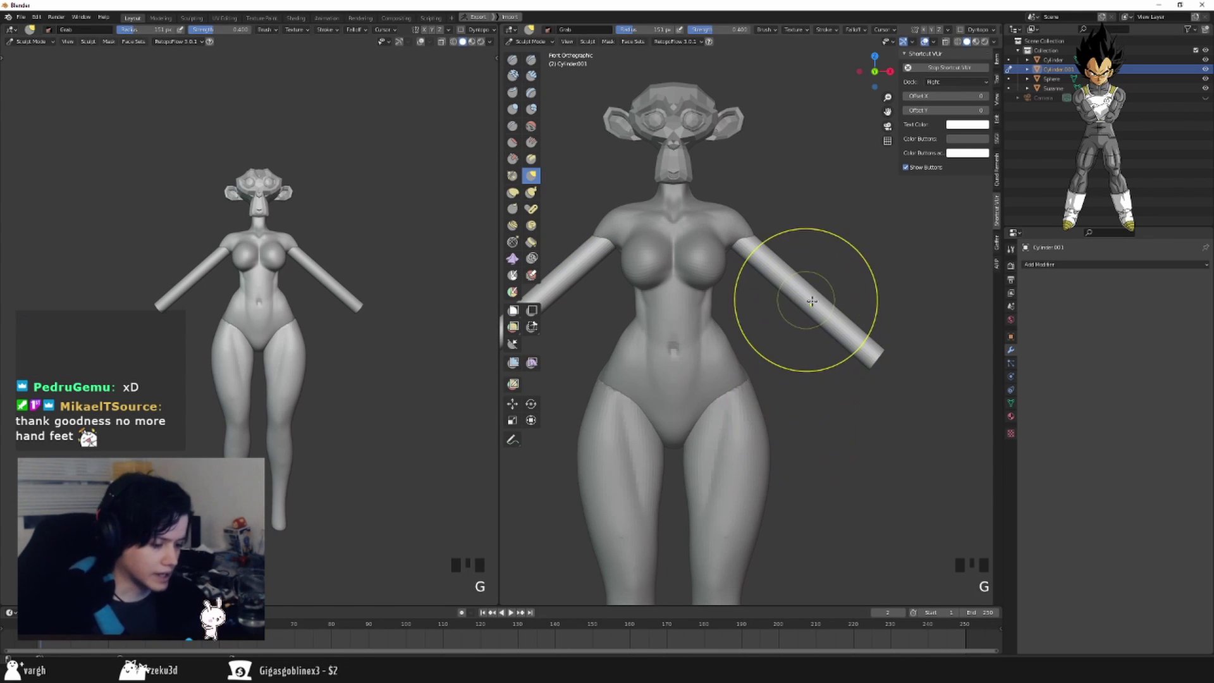
key("f")
left_click(944, 309)
left_click_drag(811, 288, 799, 295)
left_click(790, 278)
key("ctrl+z")
key("ctrl+z")
key("ctrl+z")
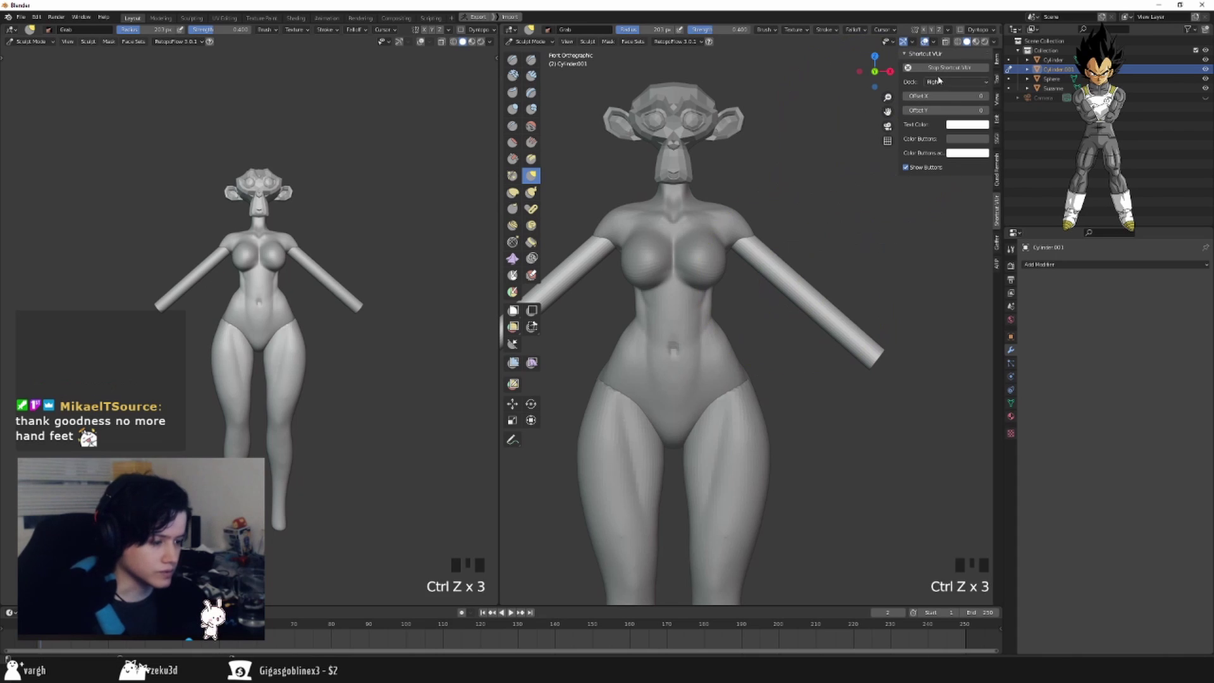
Symmetrize the entire arm mesh in Edit Mode with the direction set to +X to -X.
middle_click_drag(773, 286, 786, 298, "shift")
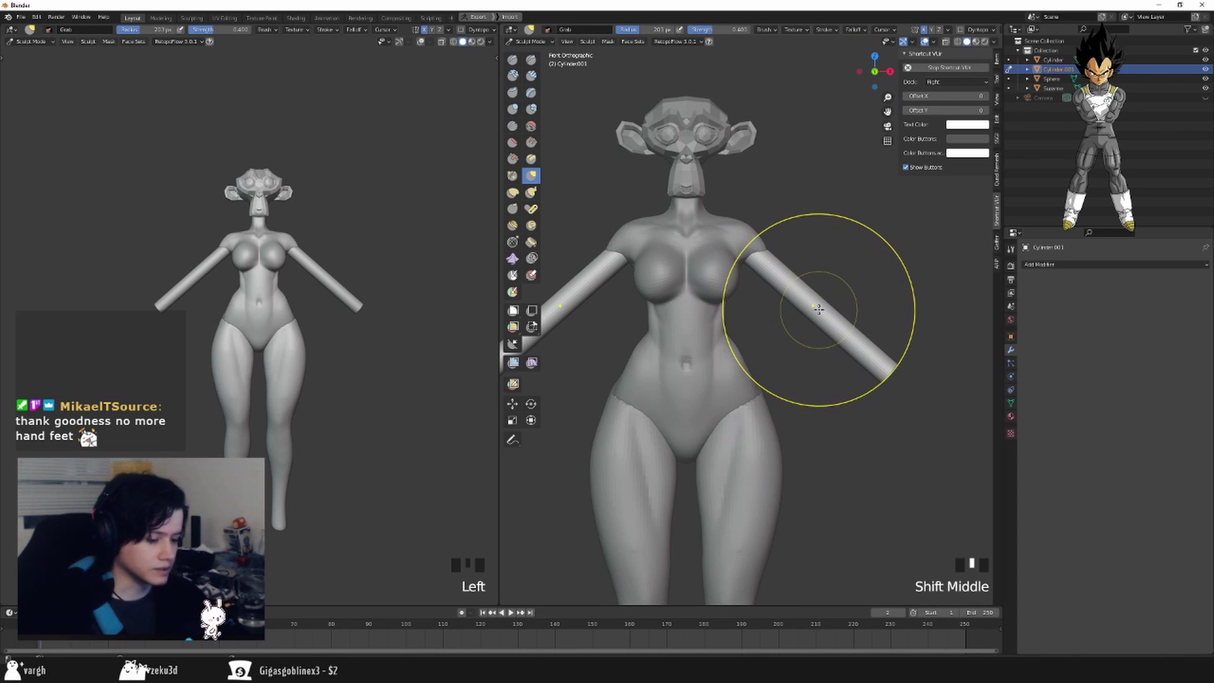
key("Tab")
key("a")
middle_click_drag(597, 242, 643, 268, "shift")
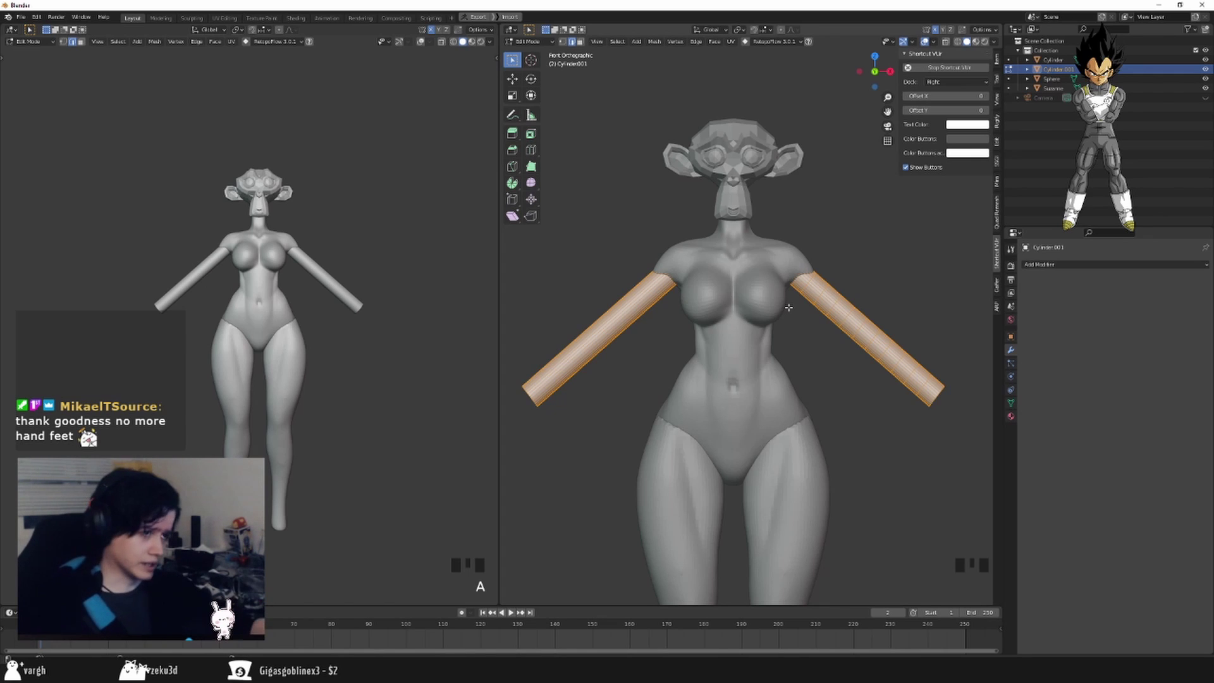
key("F3")
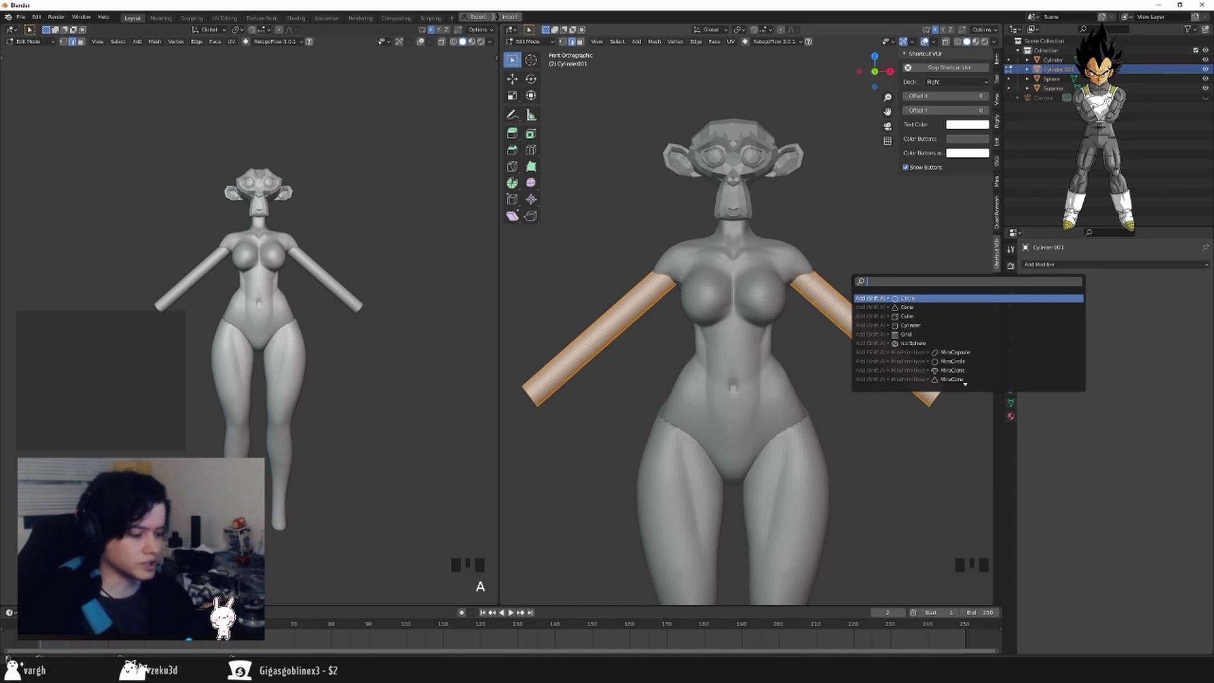
type("symm")
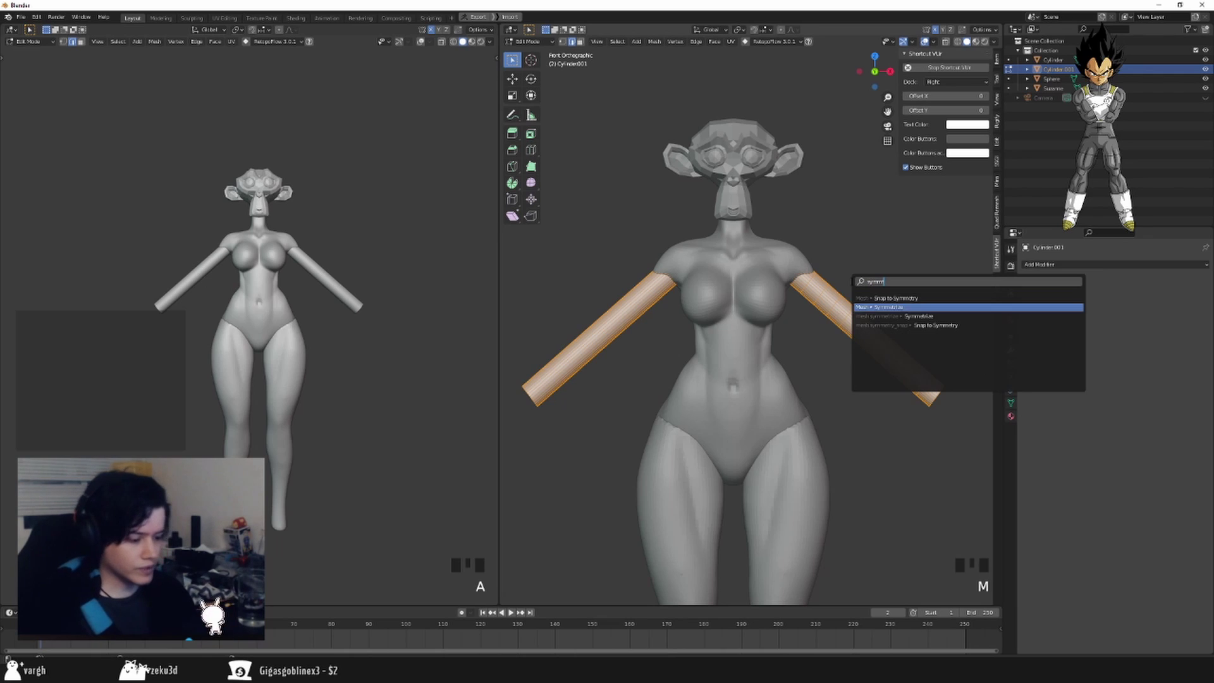
key("Return")
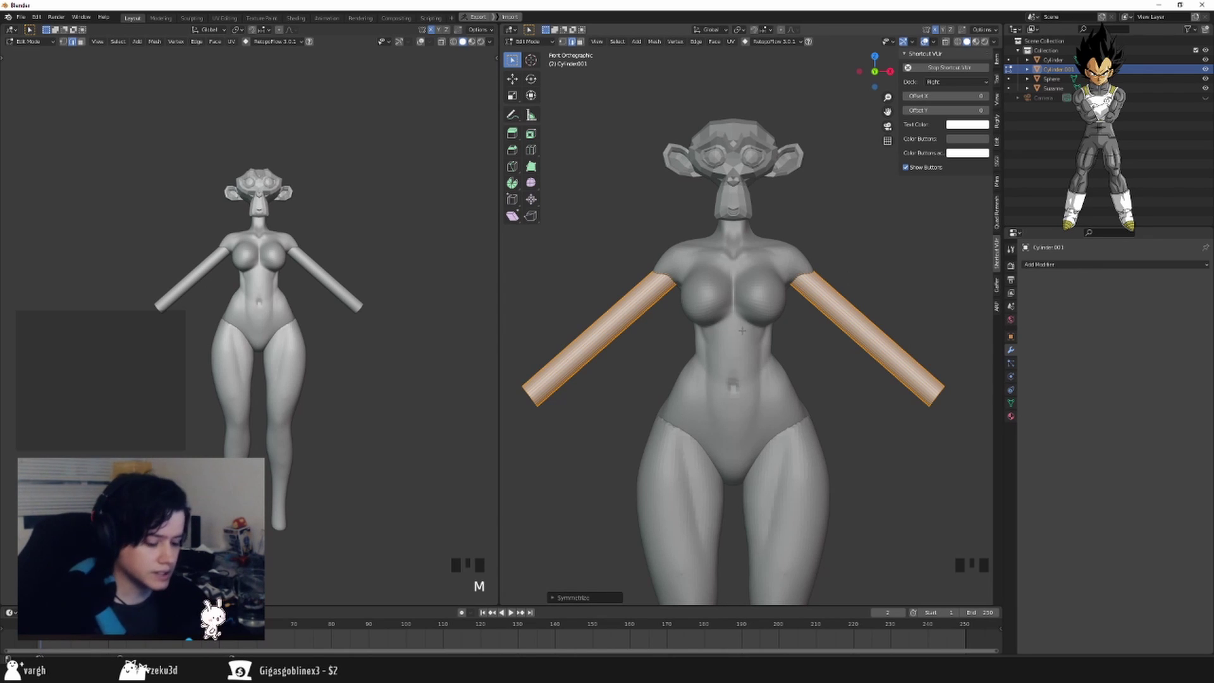
left_click(553, 597)
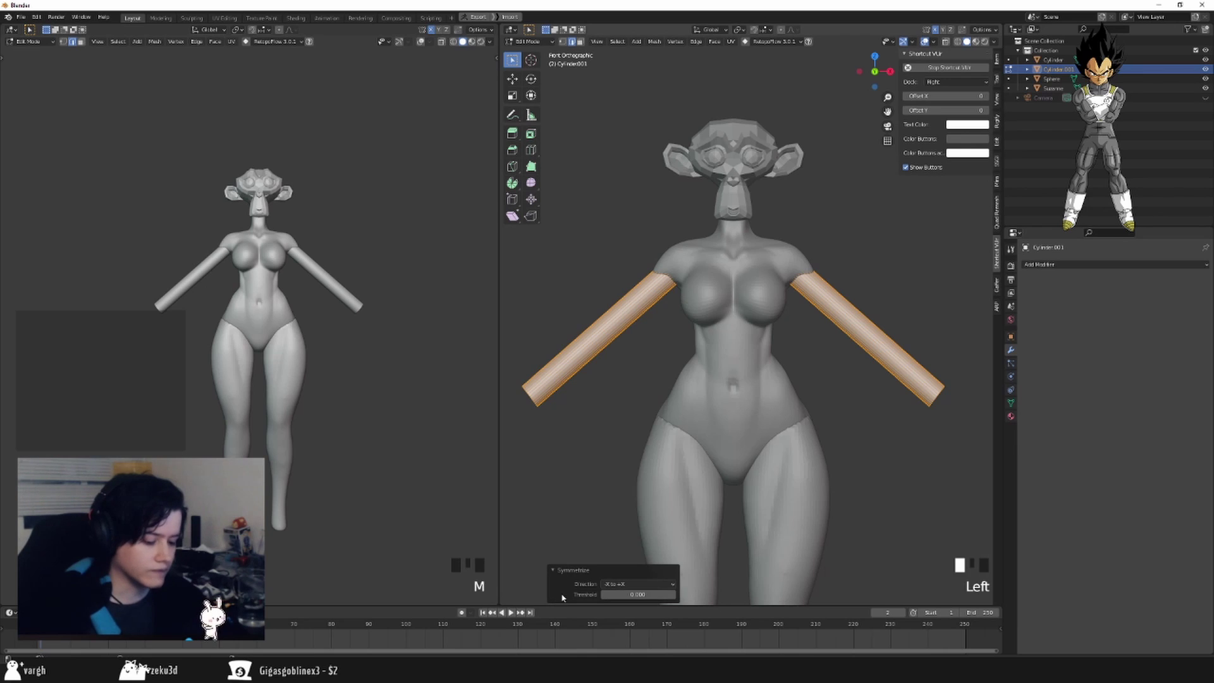
left_click(614, 584)
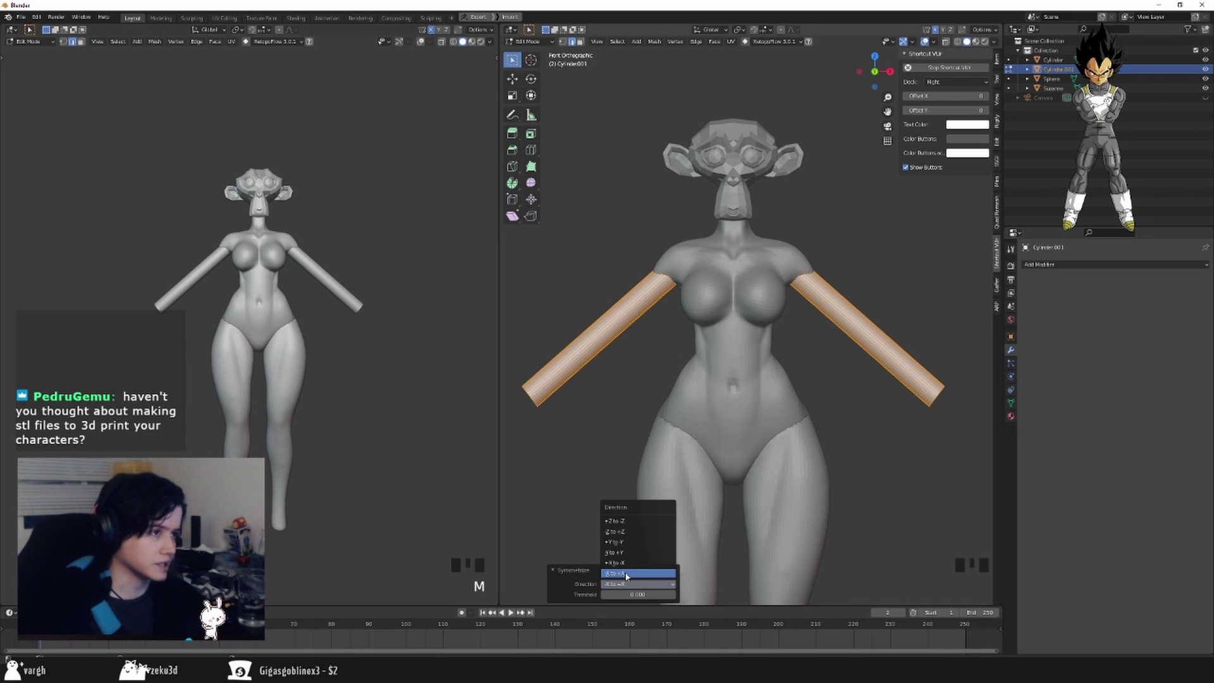
left_click(616, 562)
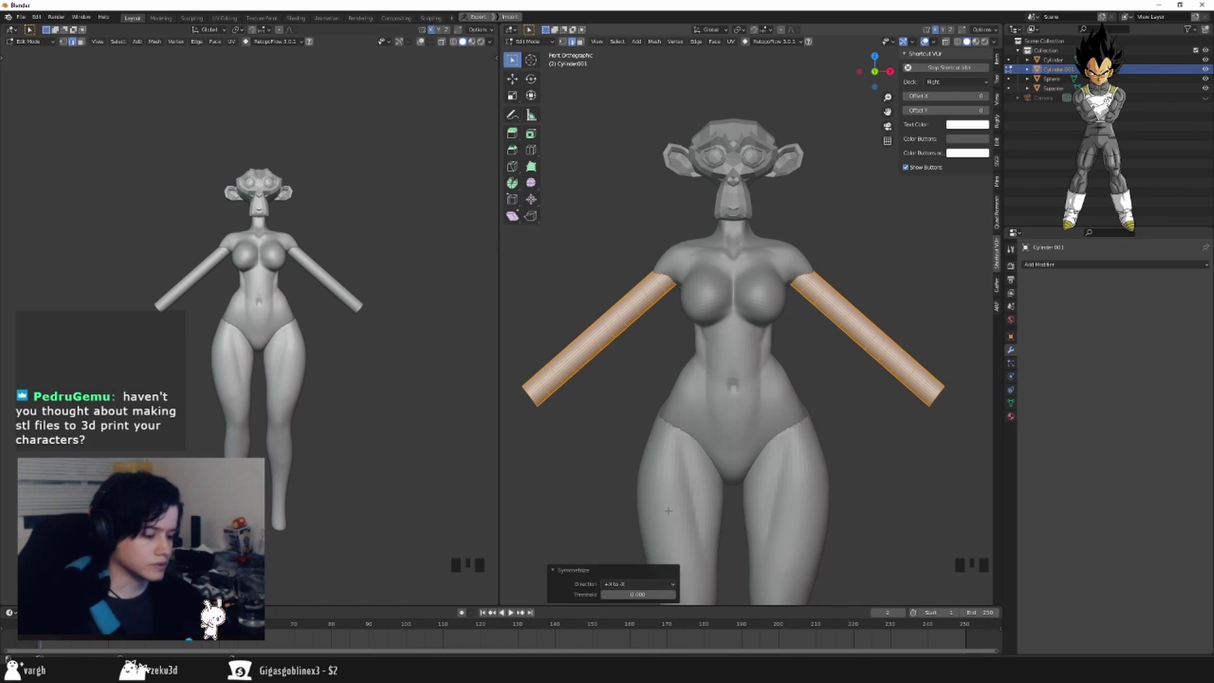
Return the arms to Sculpt Mode with the Grab brush, and widen the main viewport for sculpting.
scroll(747, 420, "up", 2)
middle_click_drag(748, 420, 847, 417, "shift")
key("ctrl+Tab")
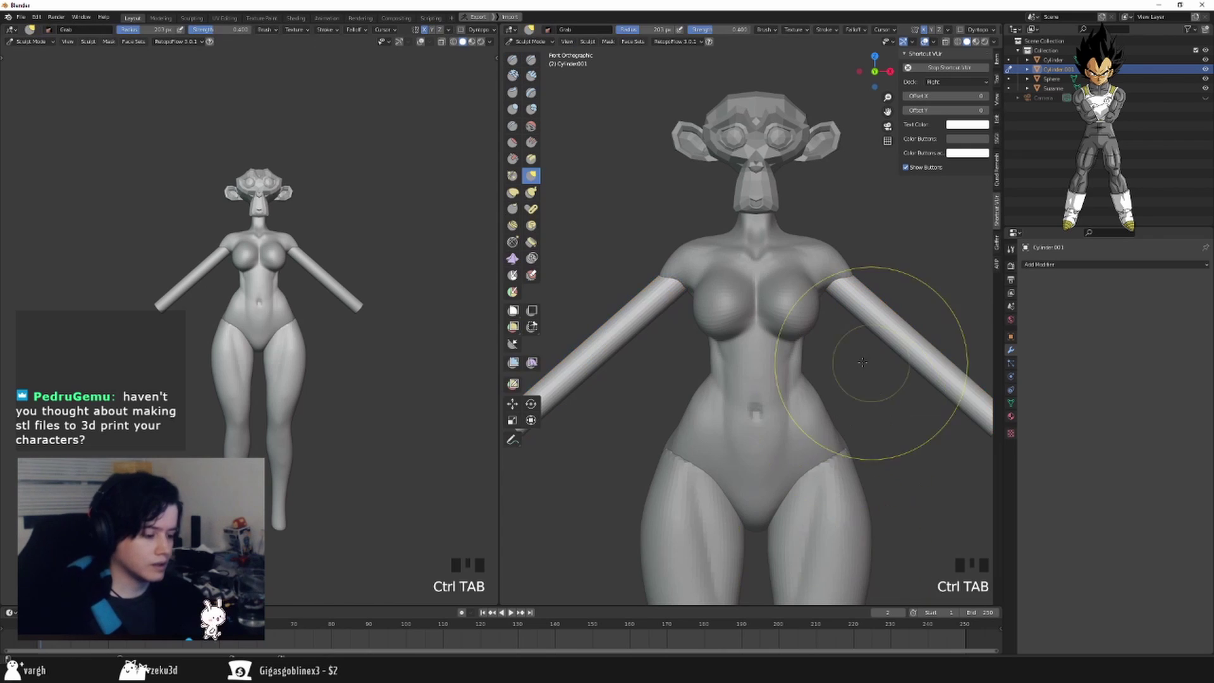
key("g")
mouse_move(875, 360)
middle_mouse_down("shift")
mouse_move(806, 361)
mouse_move(857, 337)
middle_mouse_up("shift")
key("f")
left_click(819, 354)
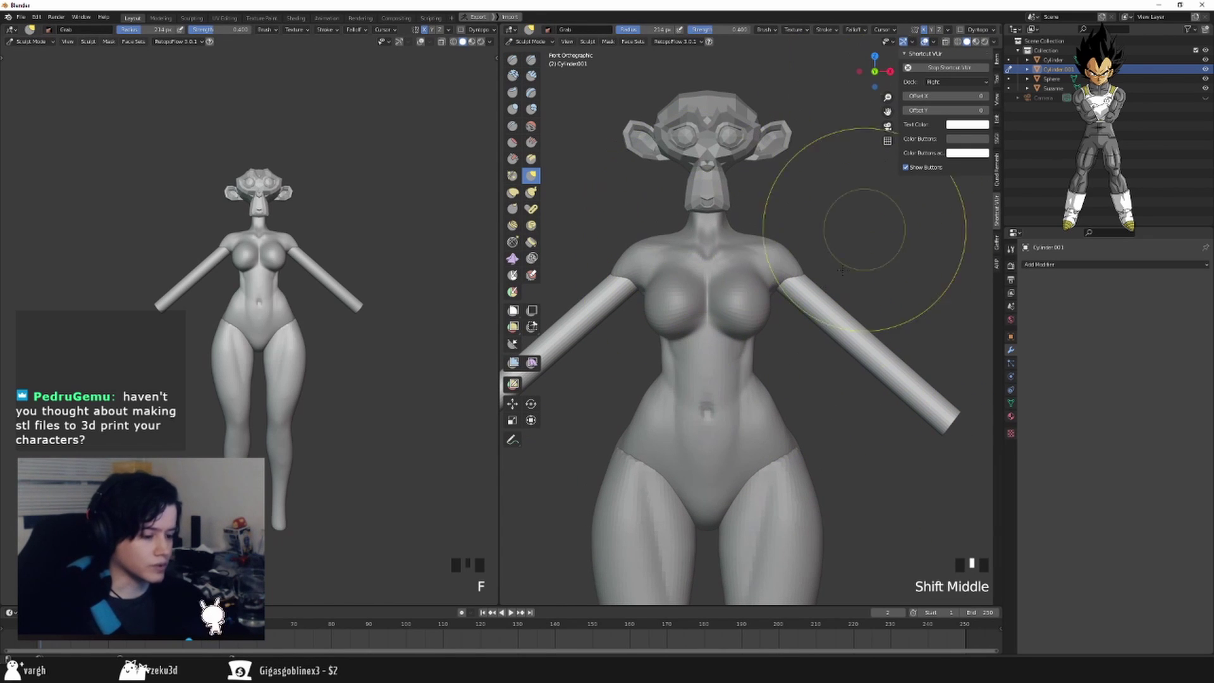
middle_click_drag(841, 217, 845, 213, "shift")
left_click_drag(499, 443, 386, 443)
middle_click_drag(696, 369, 785, 358)
Curve the arms with Grab strokes along the upper arm, elbow and forearm, varying the brush radius.
key("f")
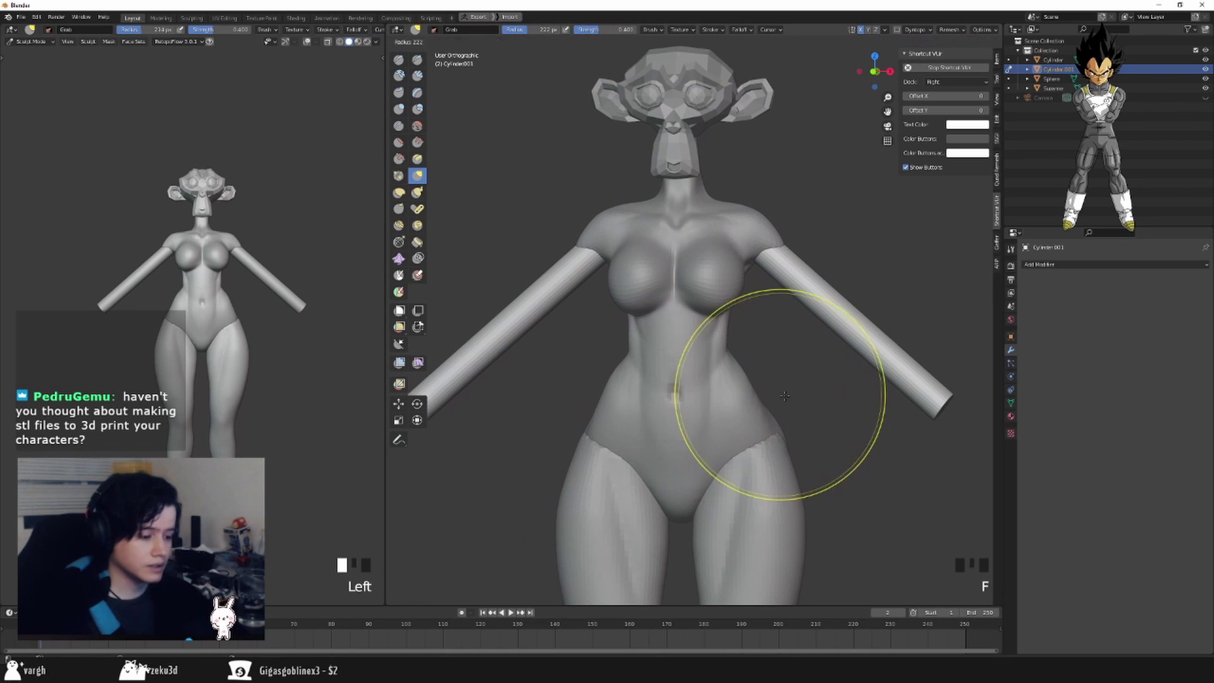
left_click(883, 393)
mouse_move(876, 292)
left_mouse_down()
mouse_move(847, 336)
mouse_move(872, 347)
left_mouse_up()
key("f")
left_click(861, 338)
key("f")
left_click(854, 368)
left_click_drag(921, 379, 937, 402)
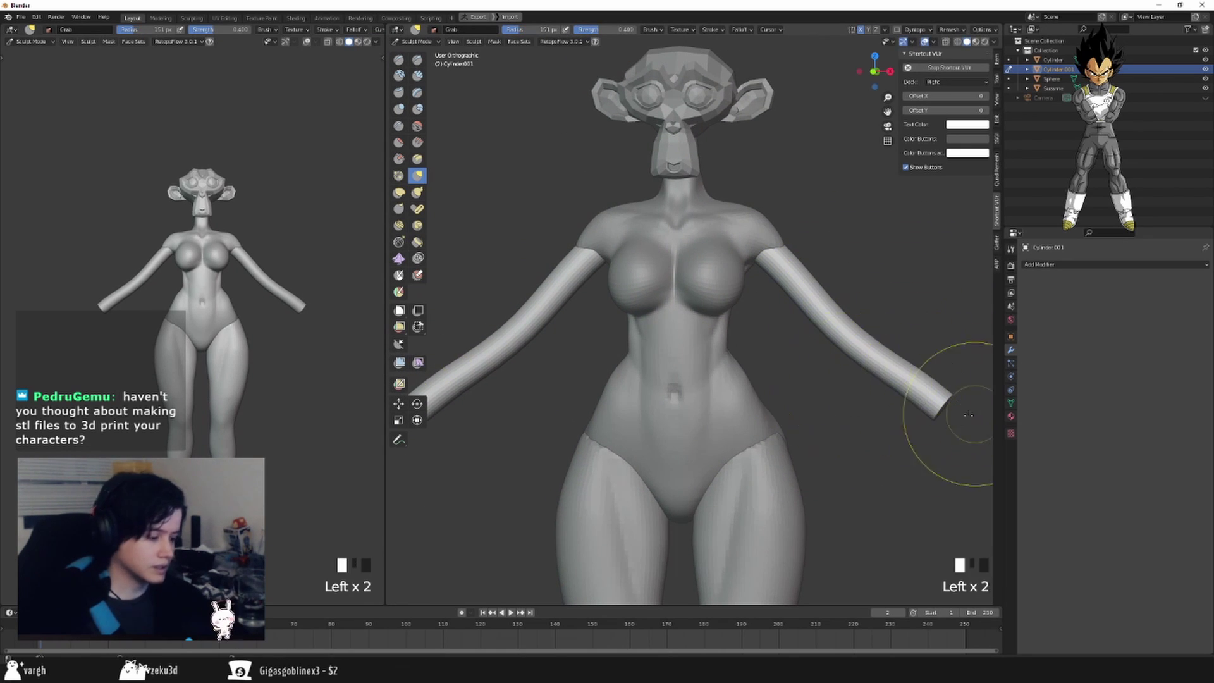
Build up volume along the upper arms and forearms with the Inflate/Deflate brush.
key("f")
left_click(992, 410)
left_click(400, 109)
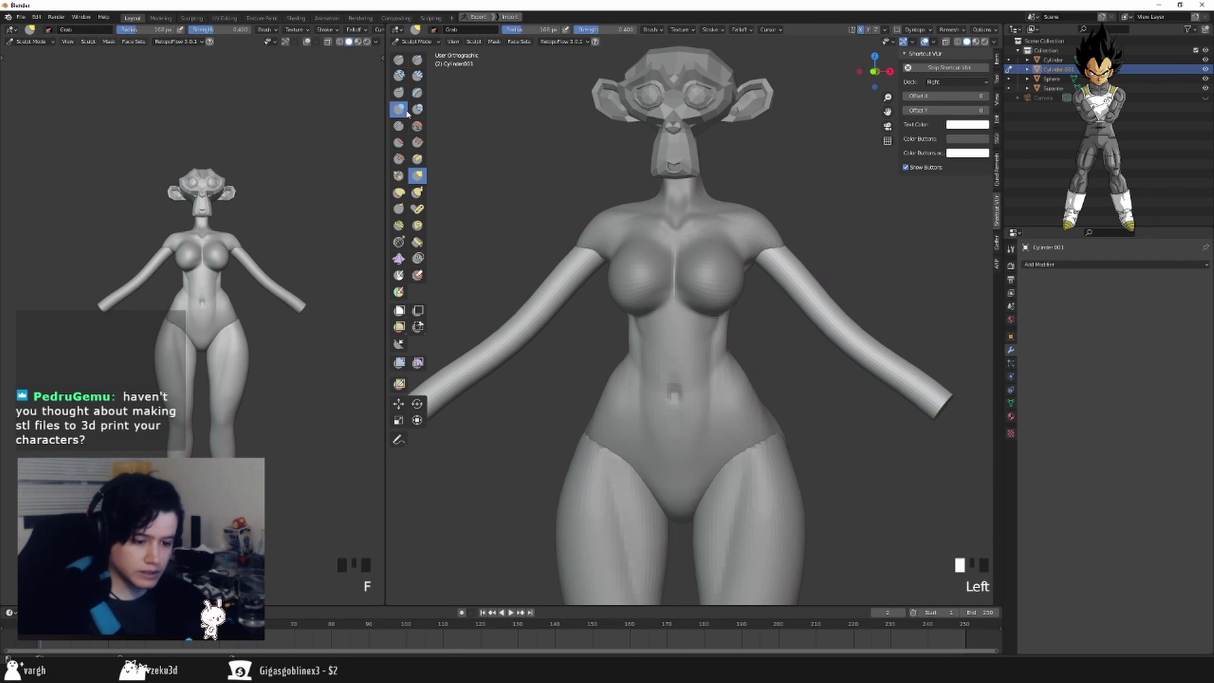
left_click_drag(856, 303, 806, 284)
left_click_drag(806, 285, 882, 345)
left_click_drag(882, 344, 971, 401)
Enlarge the Inflate brush to about 120 px and voxel-remesh the arms with an adjusted voxel size.
key("f")
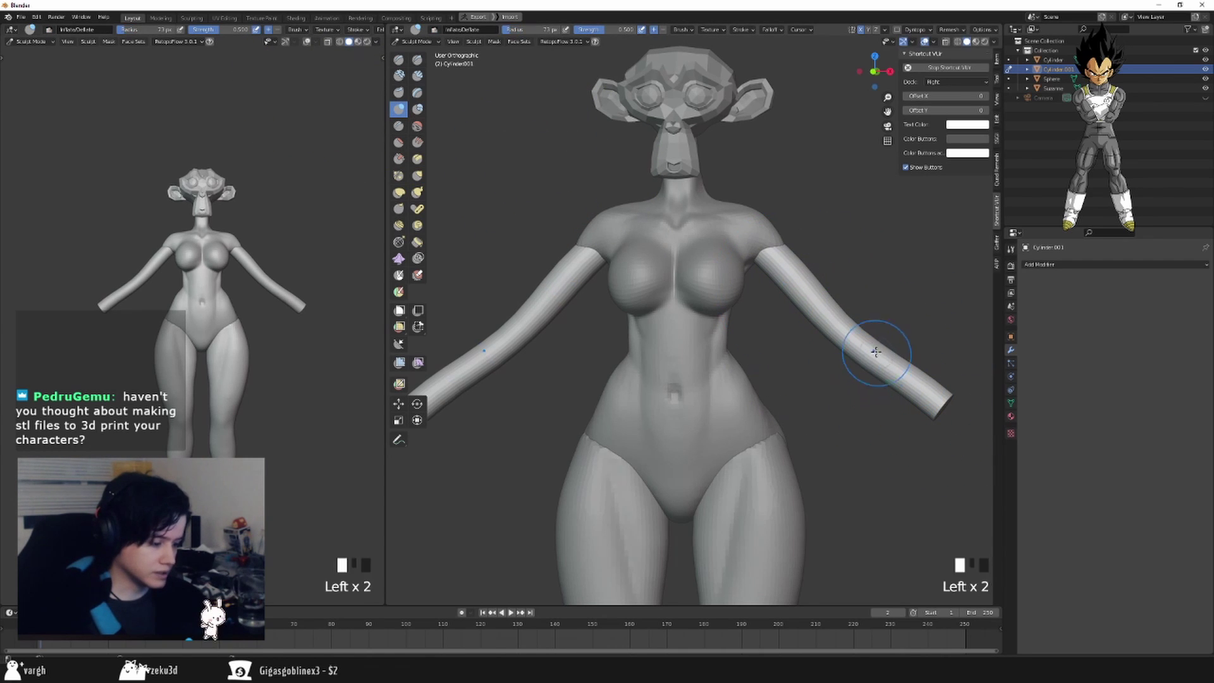
key("shift+r")
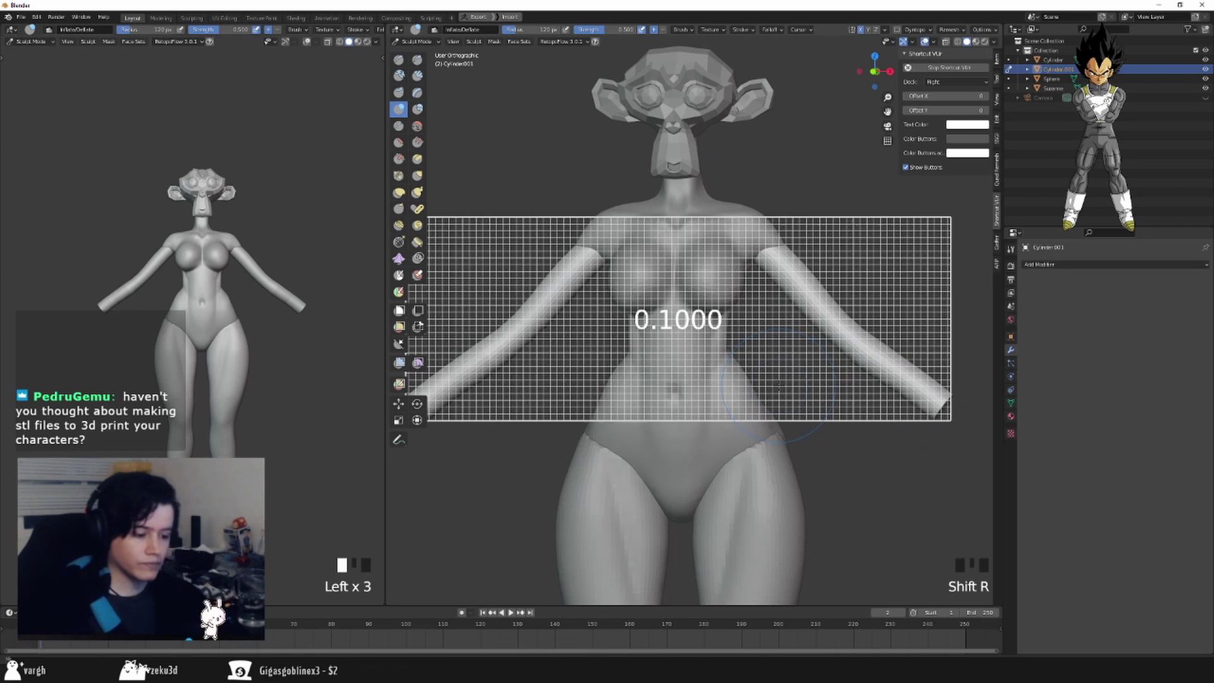
left_click(897, 392)
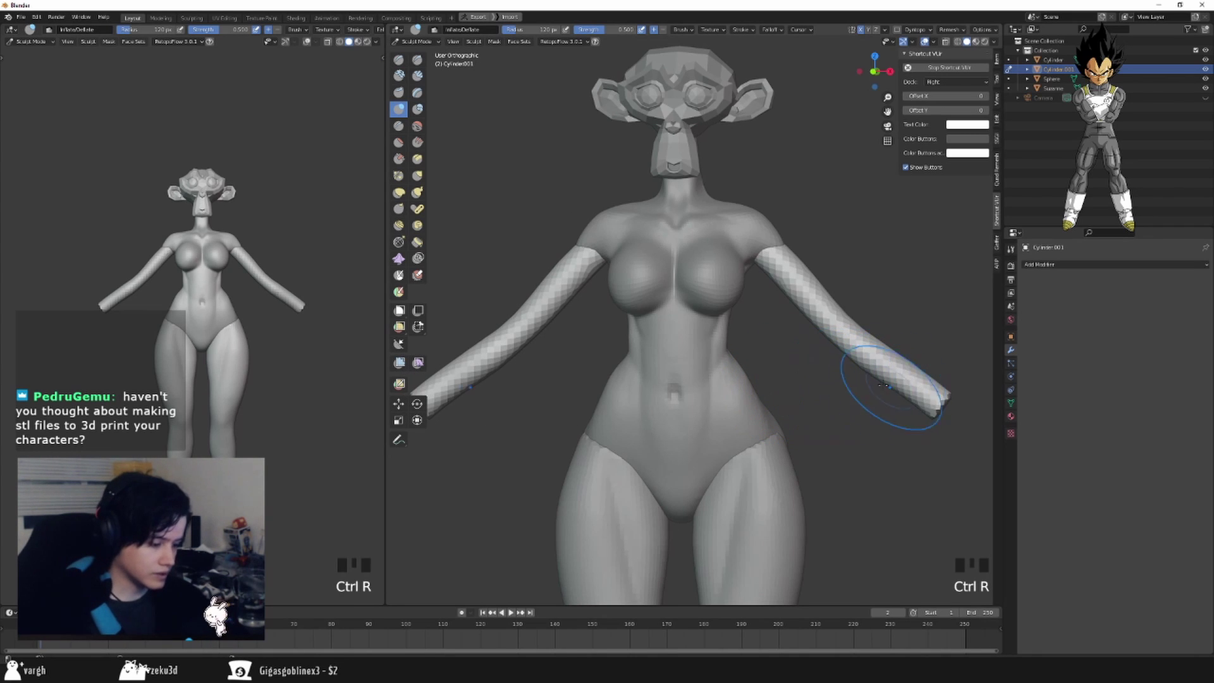
Slim the wrists and the tops of the arms with deflating strokes, adding a little volume to the forearm.
left_click(917, 390, "ctrl")
left_click(918, 390, "ctrl")
left_click(920, 390, "ctrl")
left_click(921, 390, "ctrl")
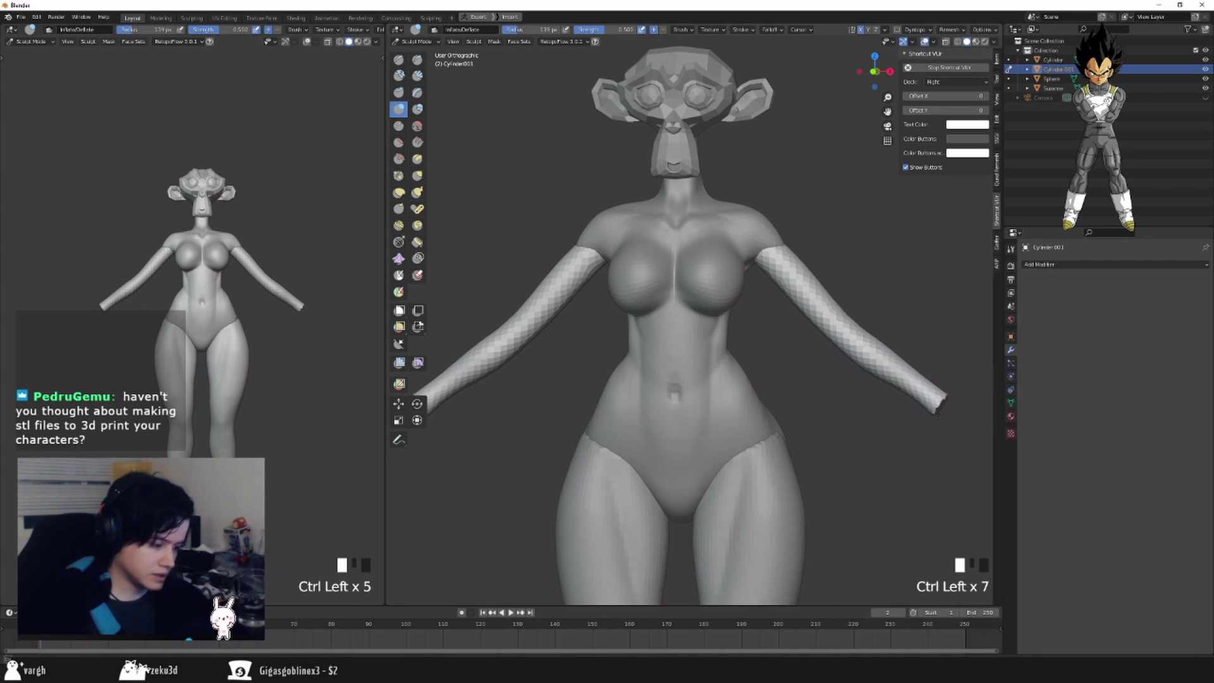
left_click(885, 373)
left_click(865, 357)
left_click(784, 264, "ctrl")
left_click_drag(779, 259, 832, 321, "ctrl")
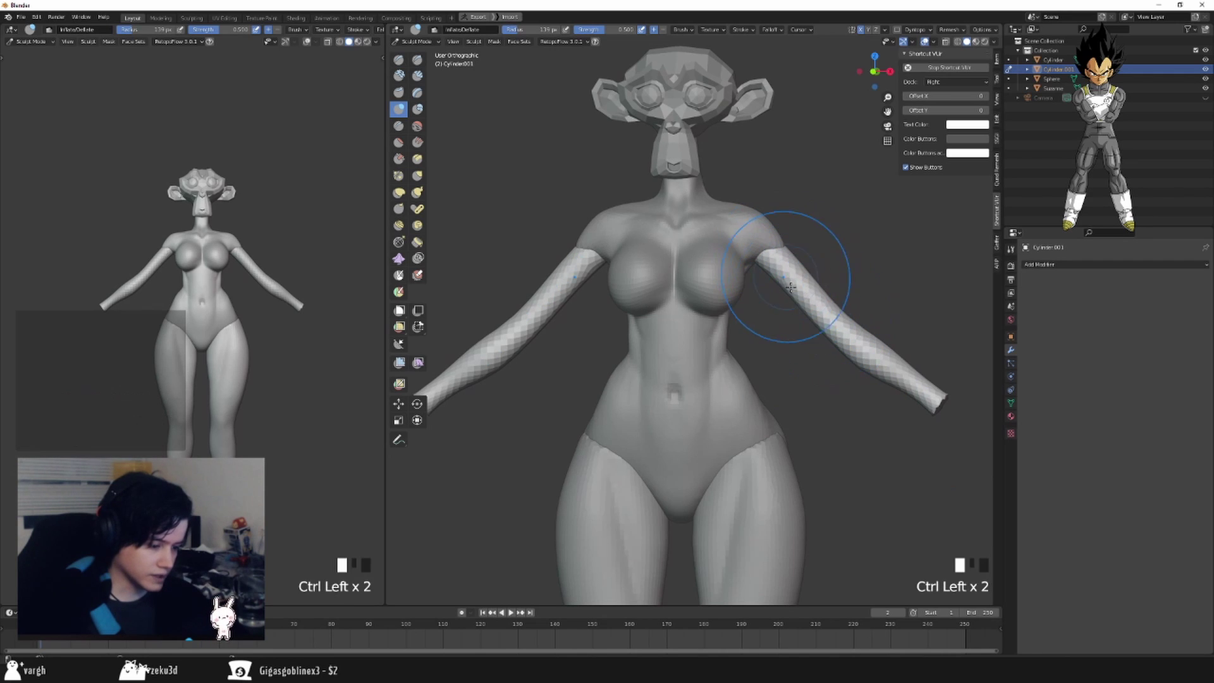
left_click(791, 287)
left_click(810, 310)
Refine the arm contour with Grab strokes and remesh the arms at a finer voxel size.
key("g")
mouse_move(825, 279)
left_mouse_down()
mouse_move(805, 287)
mouse_move(911, 393)
left_mouse_up()
left_click(809, 291)
key("shift+r")
left_click(846, 317)
key("ctrl+r")
Smooth the upper arms and wrists after adjusting the brush radius.
key("f")
left_click(843, 325)
left_click(802, 294, "shift")
left_click(917, 396, "shift")
left_click(929, 382, "shift")
Adjust the tops of the arms from behind with the Grab brush, fitting them to the shoulders.
middle_click_drag(929, 382, 853, 373, "alt")
middle_click_drag(853, 373, 774, 354, "alt")
key("f")
left_click(788, 352)
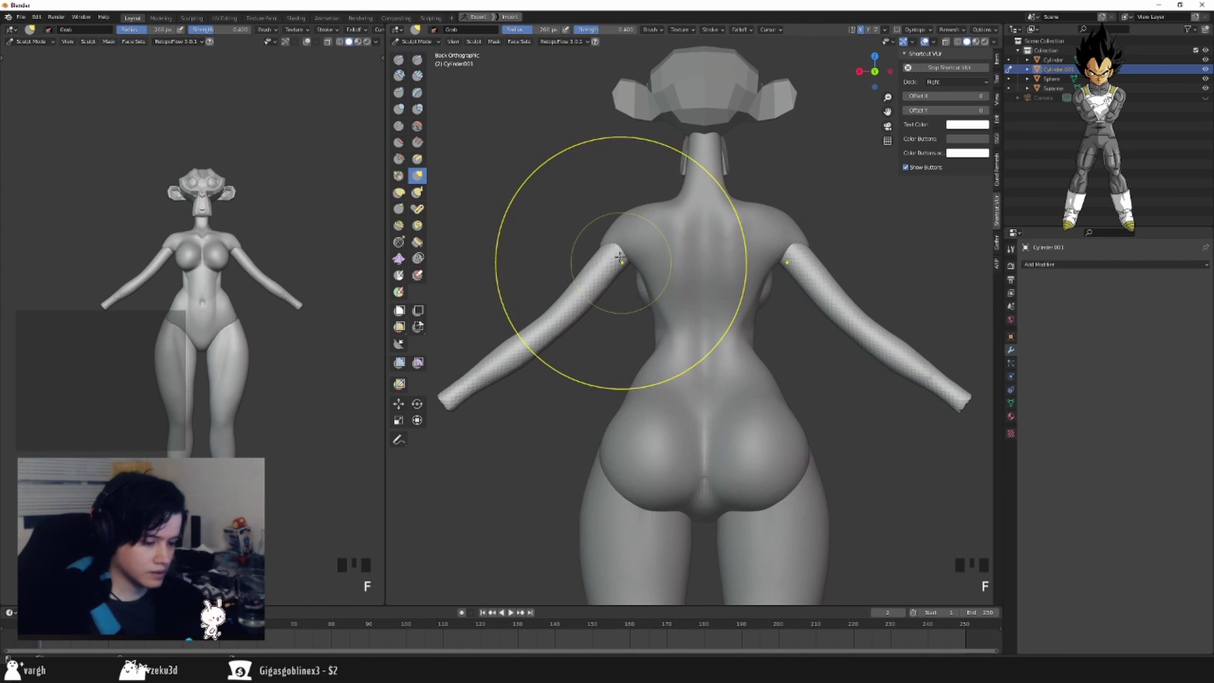
left_click_drag(620, 257, 617, 254)
key("f")
left_click(558, 313)
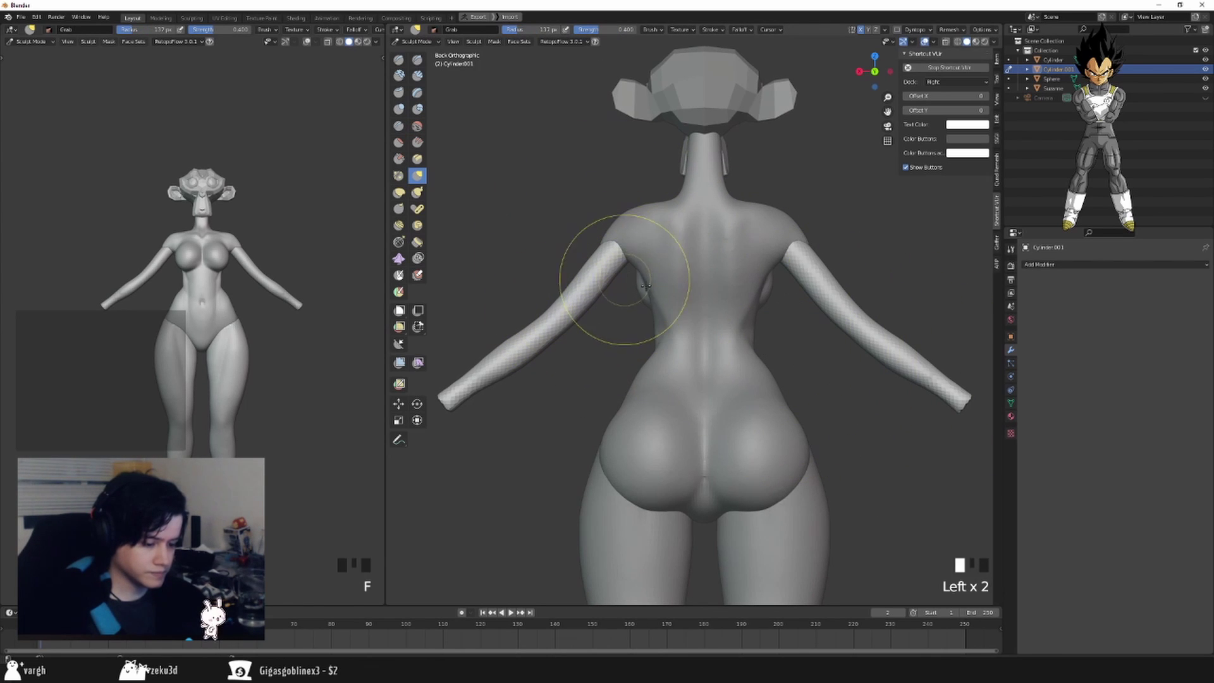
middle_click_drag(610, 284, 501, 325, "alt")
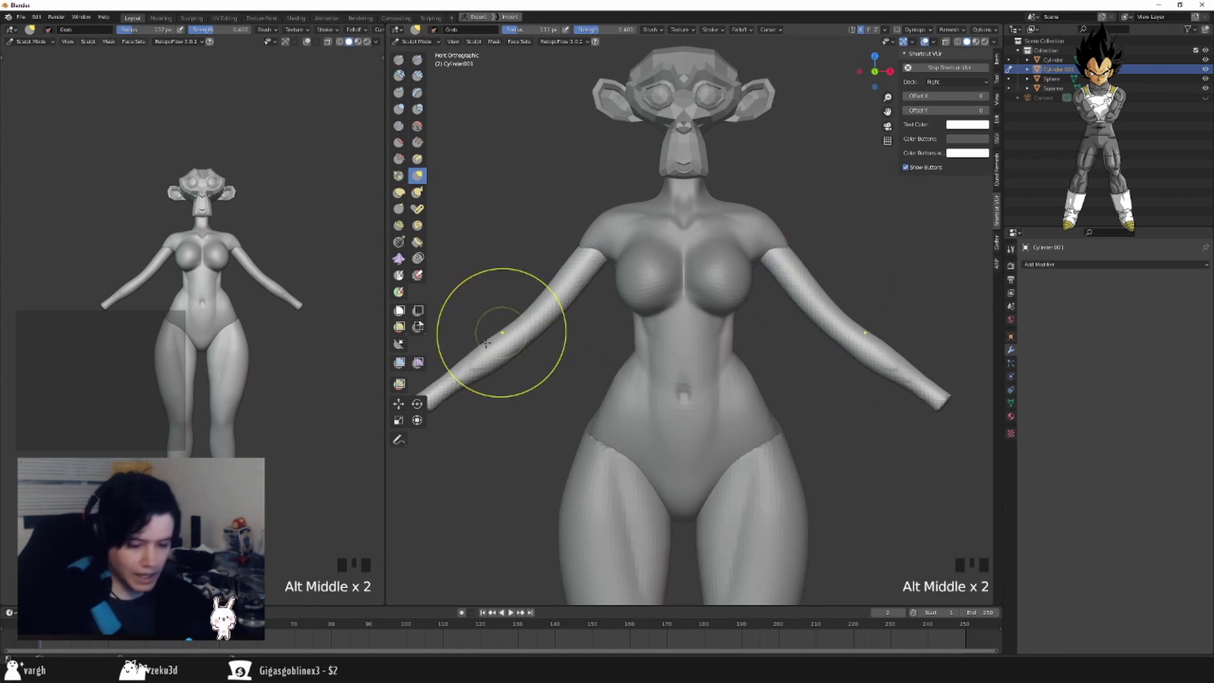
Thicken the arms evenly with the Mesh Filter tool set to Inflate.
left_click(398, 364)
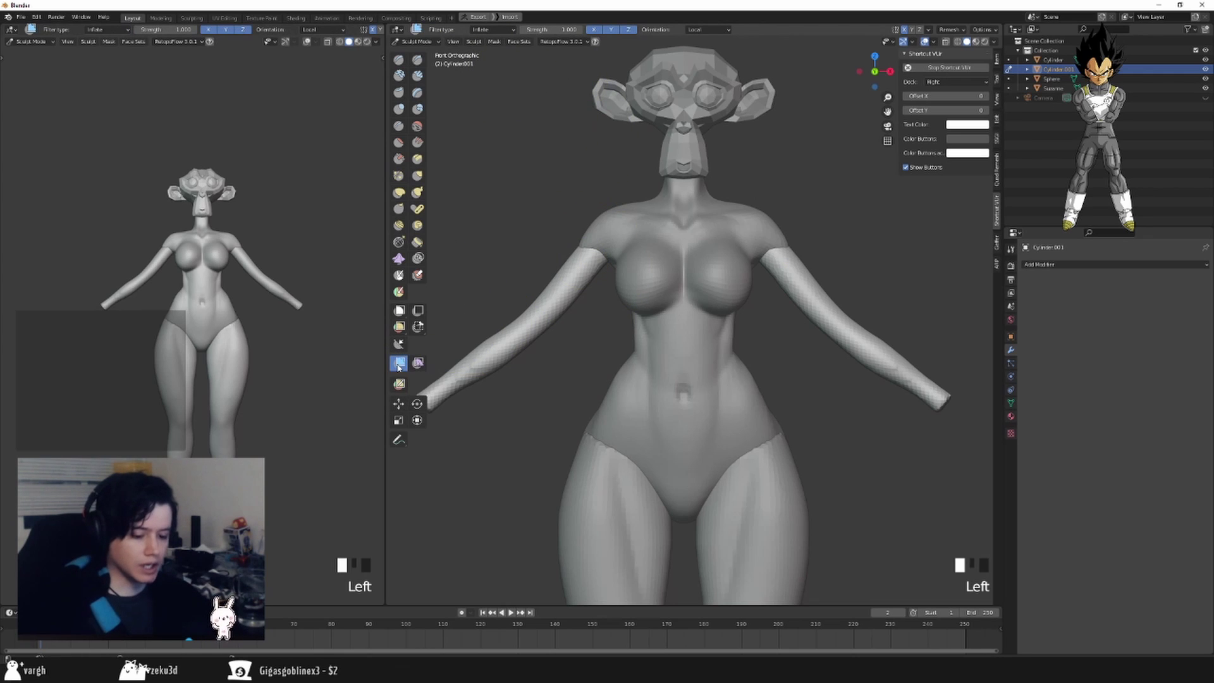
left_click(503, 31)
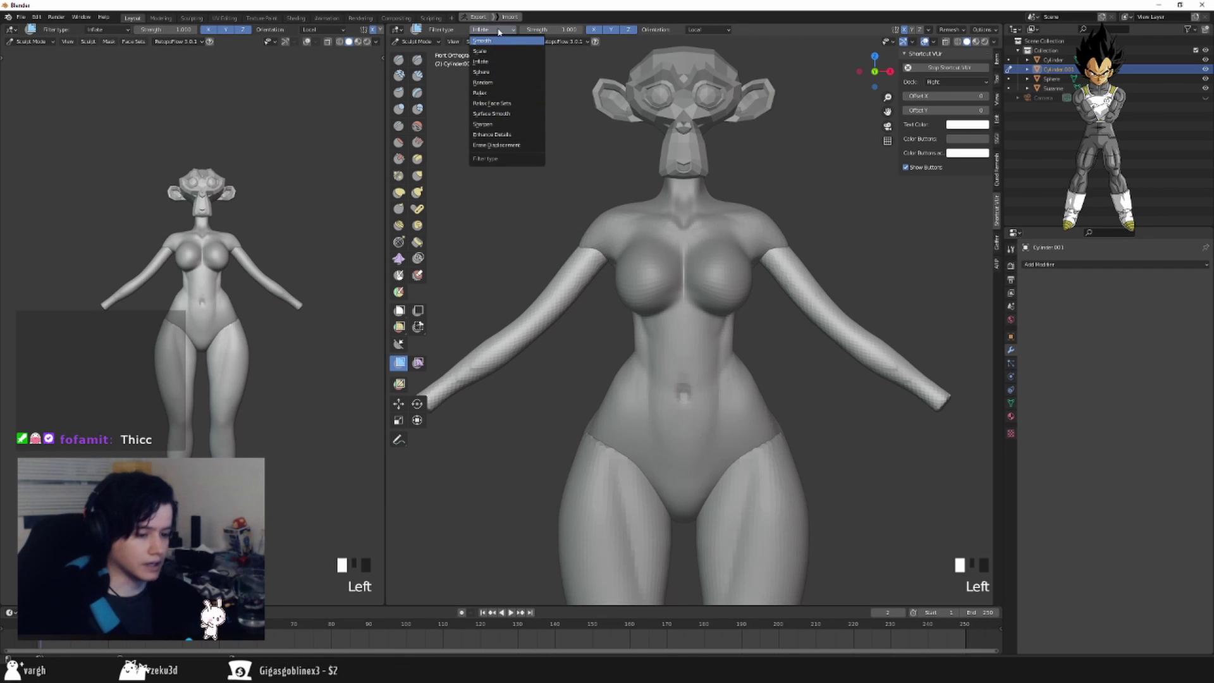
left_click(498, 32)
scroll(739, 279, "down", 2)
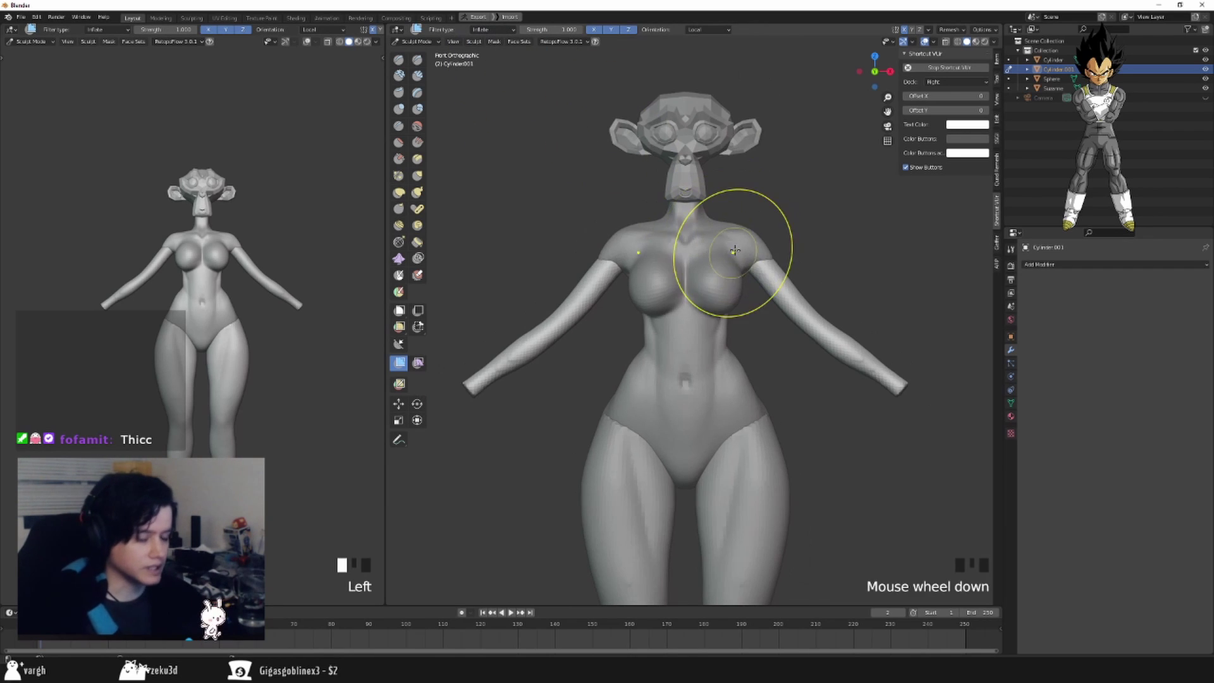
middle_click_drag(747, 276, 758, 259, "shift")
mouse_move(784, 269)
left_mouse_down()
mouse_move(810, 269)
mouse_move(776, 255)
left_mouse_up()
Reshape the upper arms and wrists with a larger Grab brush of about 210 px.
key("g")
key("f")
left_click(847, 270)
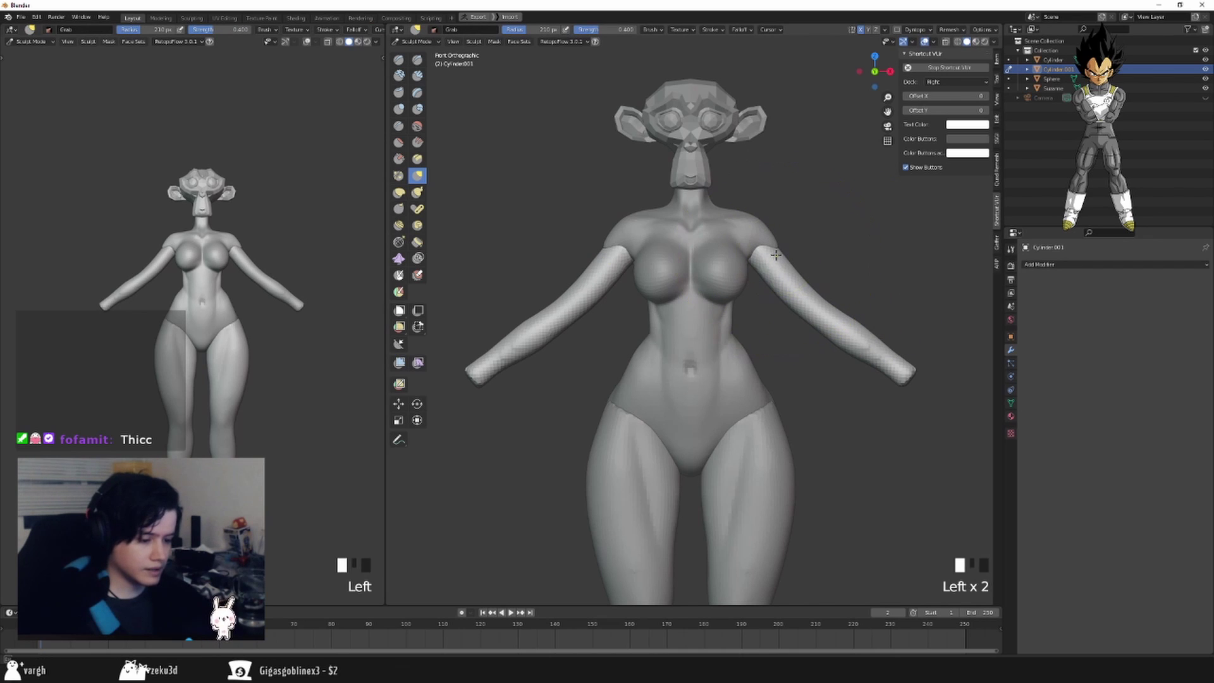
left_click_drag(842, 311, 832, 307)
left_click_drag(803, 304, 770, 270)
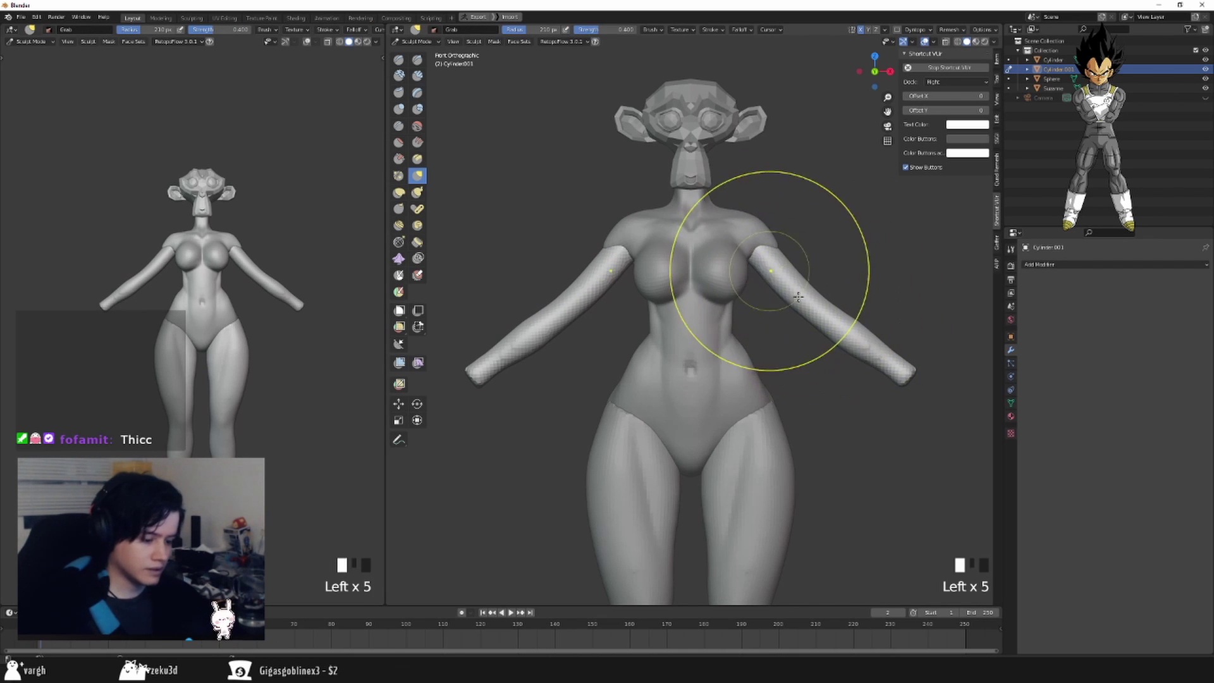
left_click_drag(861, 352, 913, 369)
Join the legs and arms with the torso into one object in Object Mode.
middle_click_drag(897, 318, 894, 293, "shift")
scroll(894, 292, "down", 1)
key("ctrl+Tab")
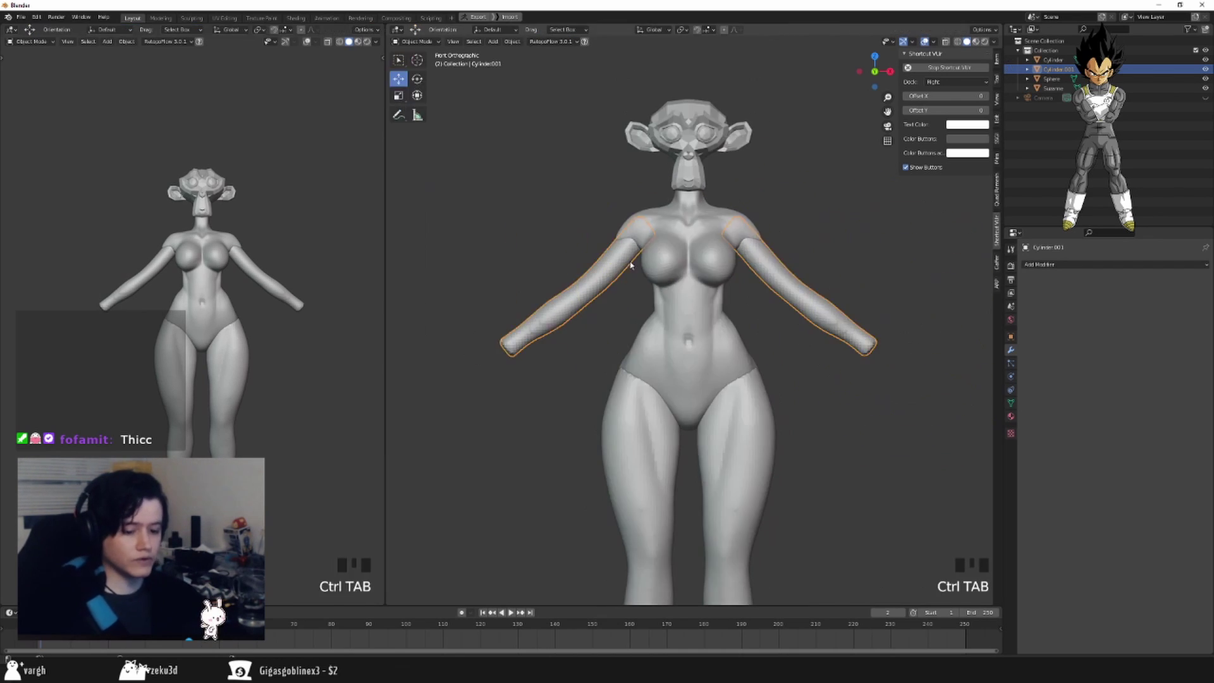
scroll(767, 347, "down", 3)
left_click(791, 308)
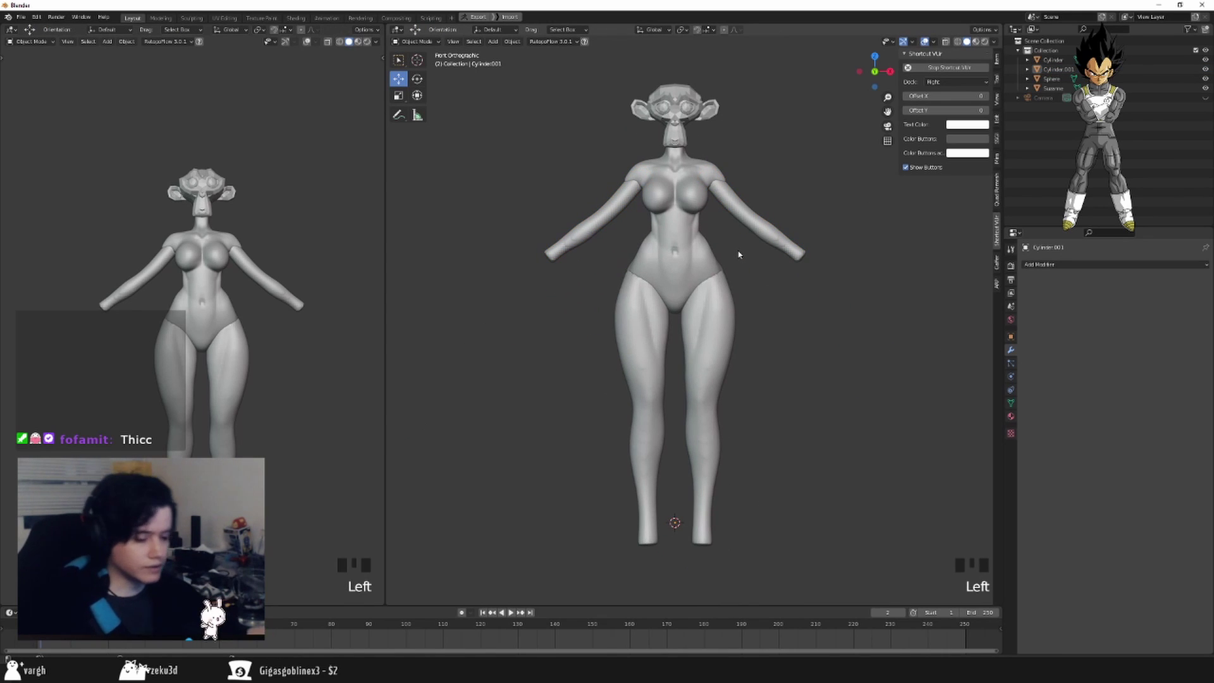
left_click(670, 252)
left_click(720, 303)
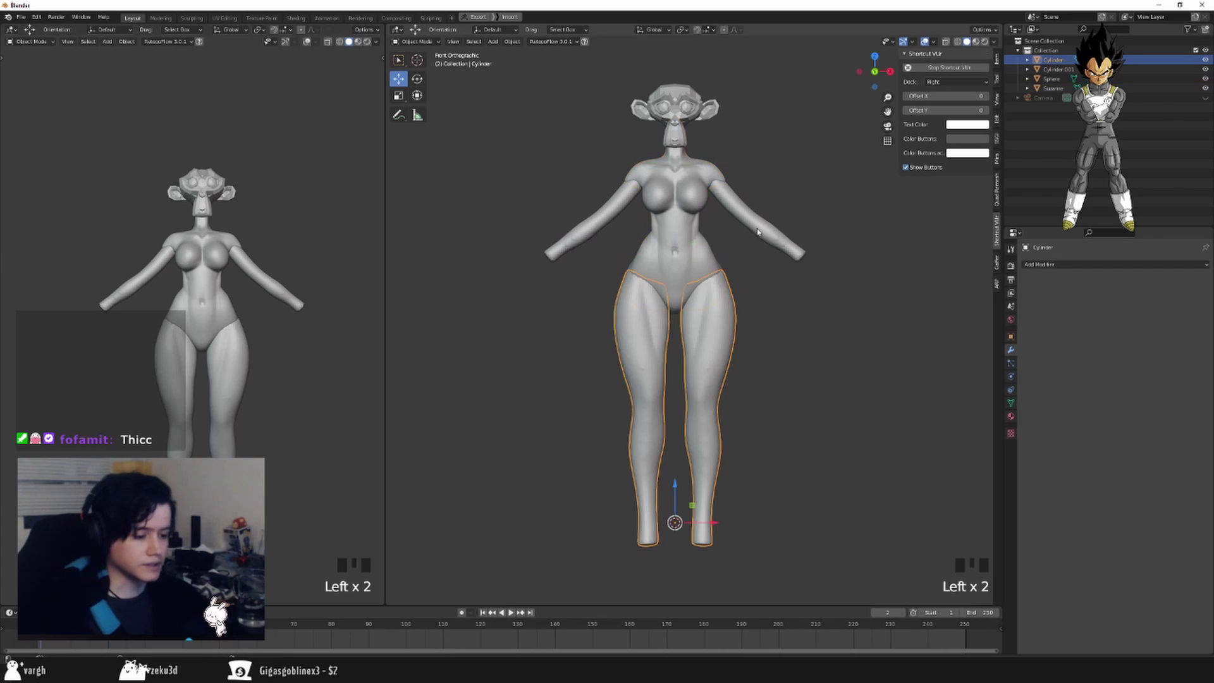
left_click(759, 227, "shift")
left_click(684, 243, "shift")
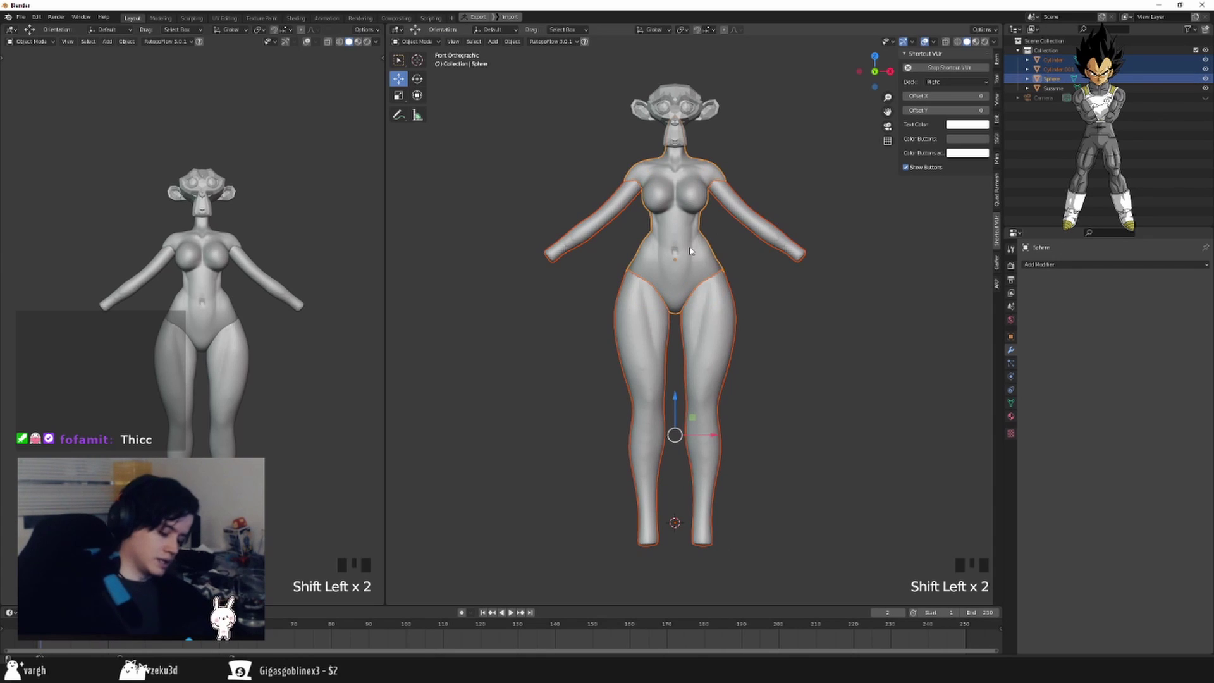
key("ctrl+j")
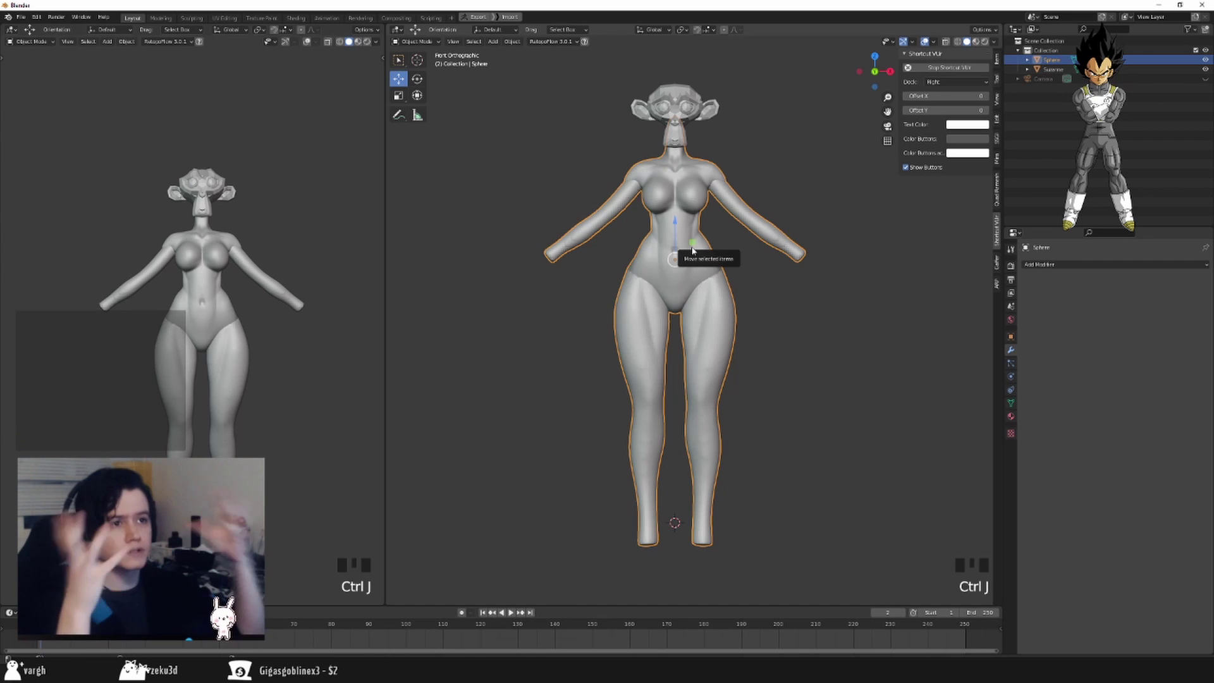
Voxel-remesh the joined body in Sculpt Mode to fuse the arms and legs with the torso.
key("ctrl+Tab")
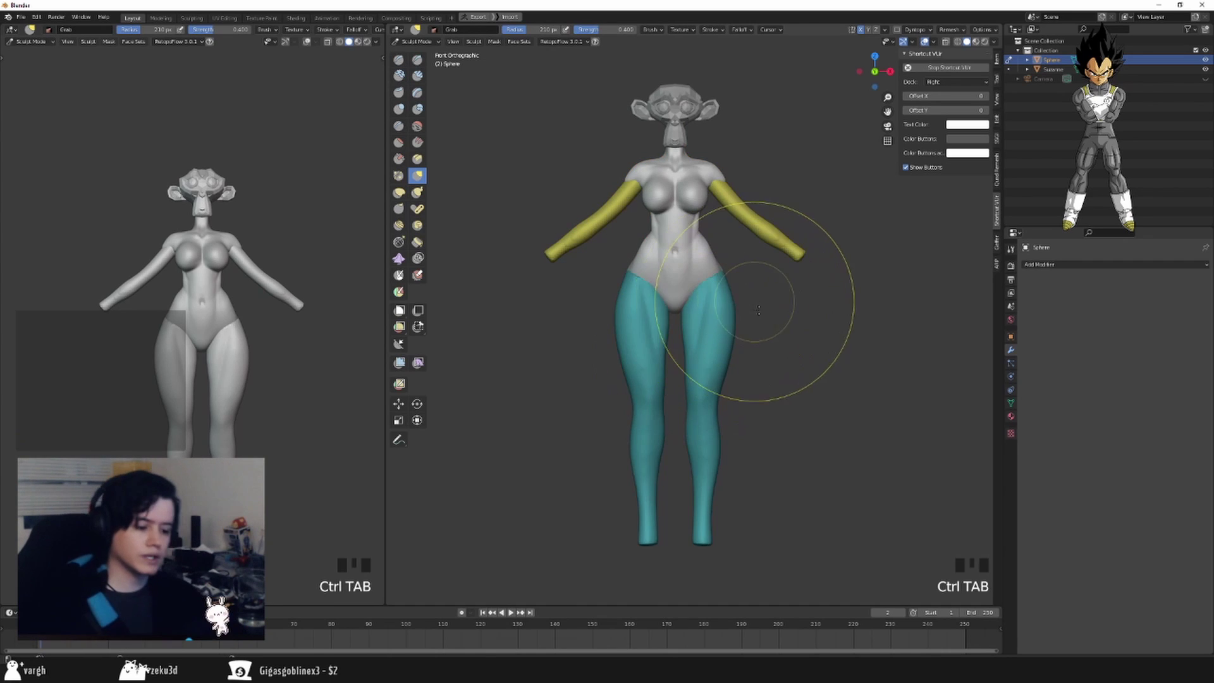
scroll(774, 302, "up", 2)
key("shift+r")
left_click(791, 301)
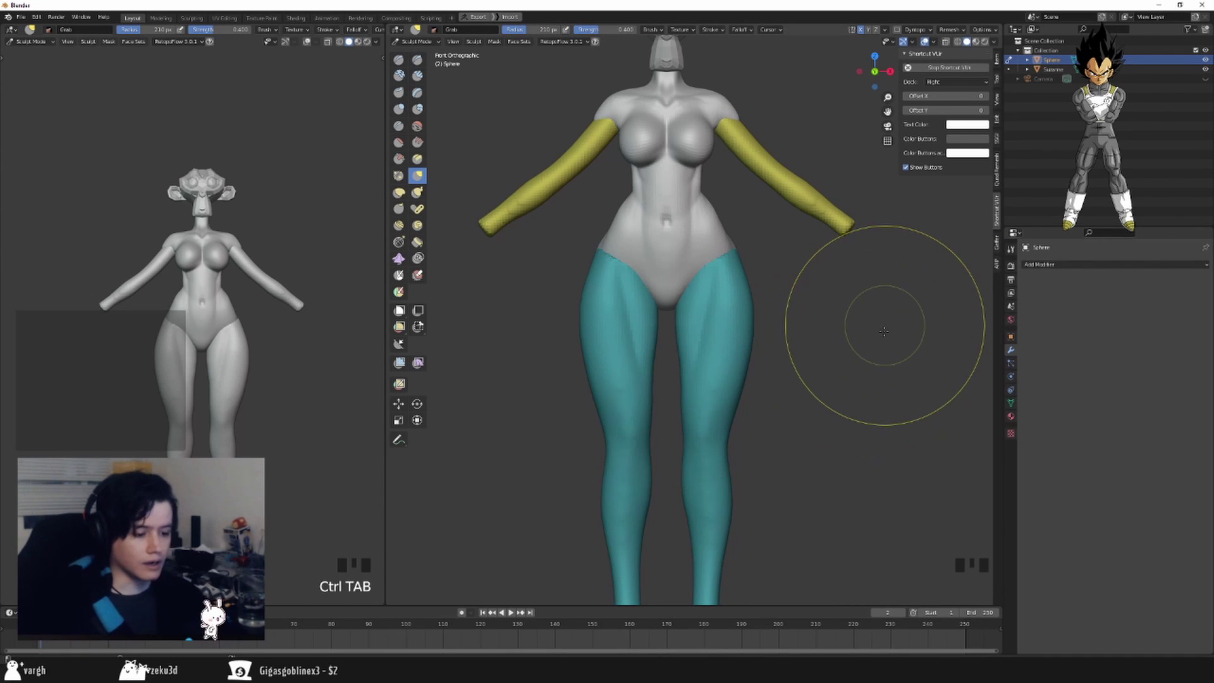
key("ctrl+r")
Smooth the seams between the thighs and hips from the front and from behind.
key("shift+Left")
key("shift+Left")
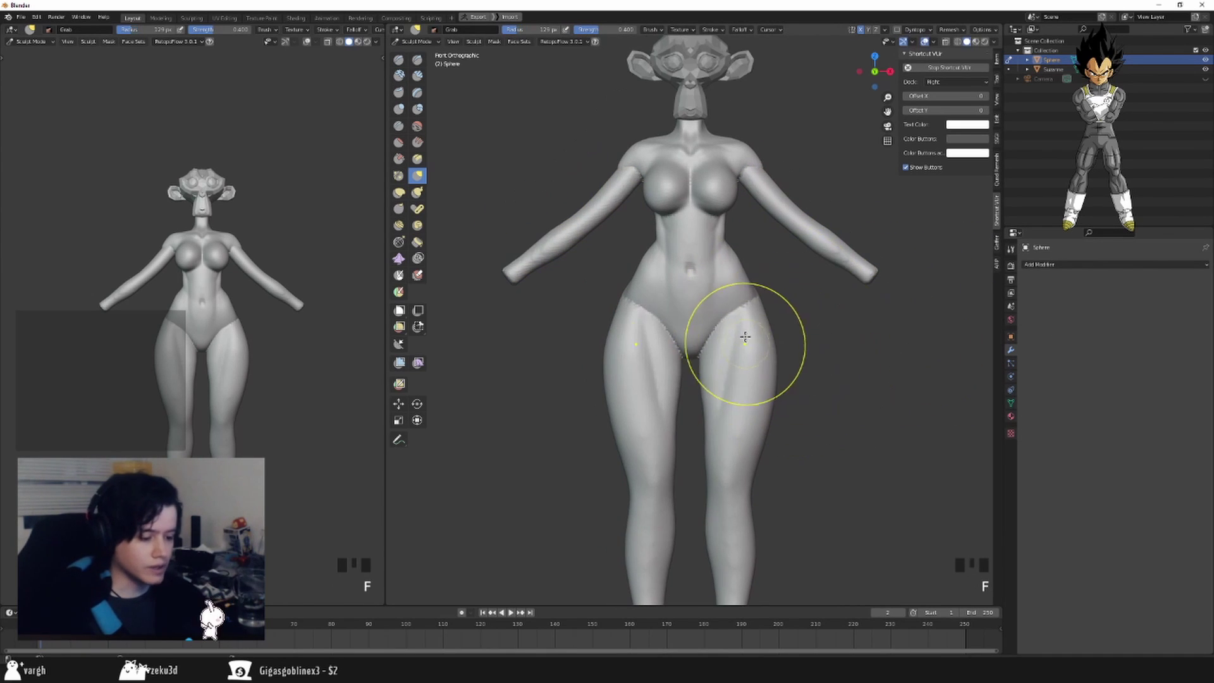
left_click_drag(757, 300, 773, 301, "shift")
middle_click_drag(810, 301, 664, 294)
left_click_drag(706, 293, 694, 296, "shift")
left_click_drag(689, 297, 677, 298, "shift")
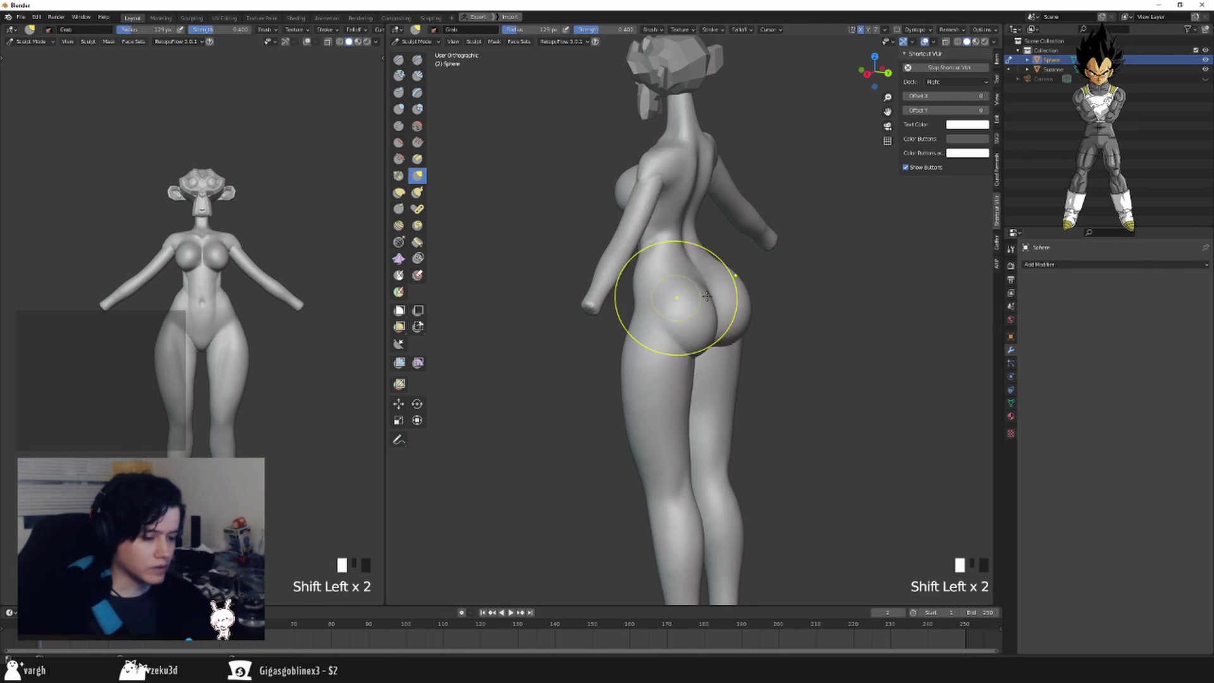
Smooth the upper arm and pull the shoulders in toward the neck with the Grab brush.
middle_click_drag(677, 298, 839, 288)
mouse_move(779, 205)
left_mouse_down("shift")
mouse_move(743, 191)
mouse_move(761, 201)
left_mouse_up("shift")
middle_click_drag(762, 201, 843, 198)
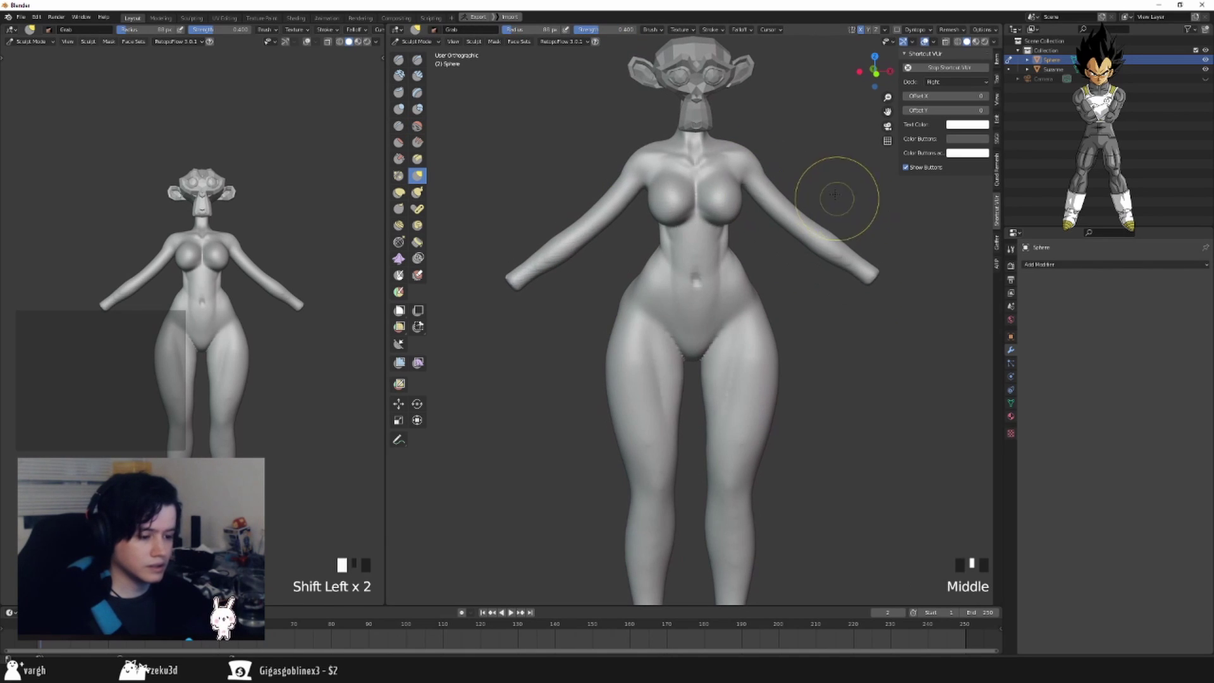
key("g")
left_click_drag(748, 157, 728, 135)
Reshape the lower outer edges of the buttocks from behind with the Grab brush and smooth them into the thighs.
middle_click_drag(731, 136, 702, 164, "alt")
key("f")
left_click(702, 164)
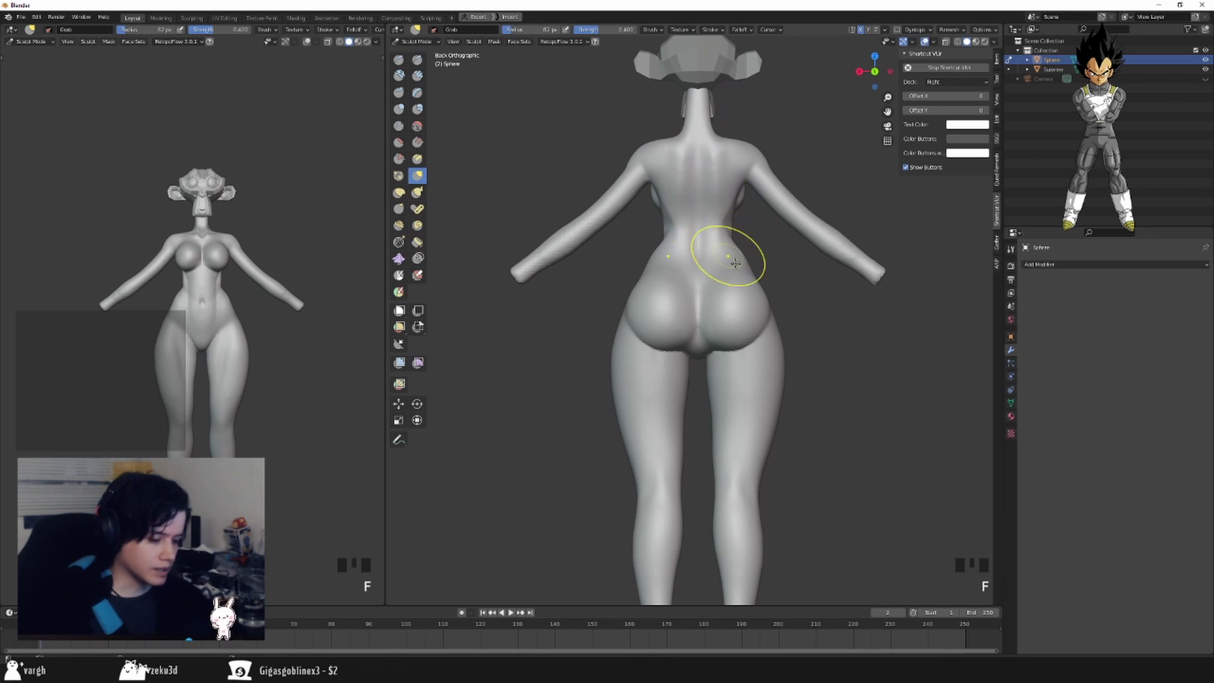
key("f")
left_click(749, 264)
left_click_drag(753, 320, 761, 348)
mouse_move(762, 338)
left_mouse_down()
mouse_move(704, 339)
mouse_move(767, 332)
left_mouse_up()
key("f")
left_click(707, 336)
left_click_drag(769, 336, 772, 328)
left_click_drag(772, 330, 782, 332, "shift")
left_click_drag(781, 334, 786, 332, "shift")
Smooth the fold under the buttocks and adjust their upper contour with a larger Grab brush.
middle_click_drag(786, 332, 709, 309)
left_click_drag(711, 332, 714, 338, "shift")
left_click_drag(713, 339, 717, 342, "shift")
middle_click_drag(716, 342, 694, 319)
key("f")
left_click(687, 293)
left_click_drag(674, 293, 668, 283)
left_click_drag(668, 289, 669, 295)
middle_click_drag(670, 295, 569, 303, "alt")
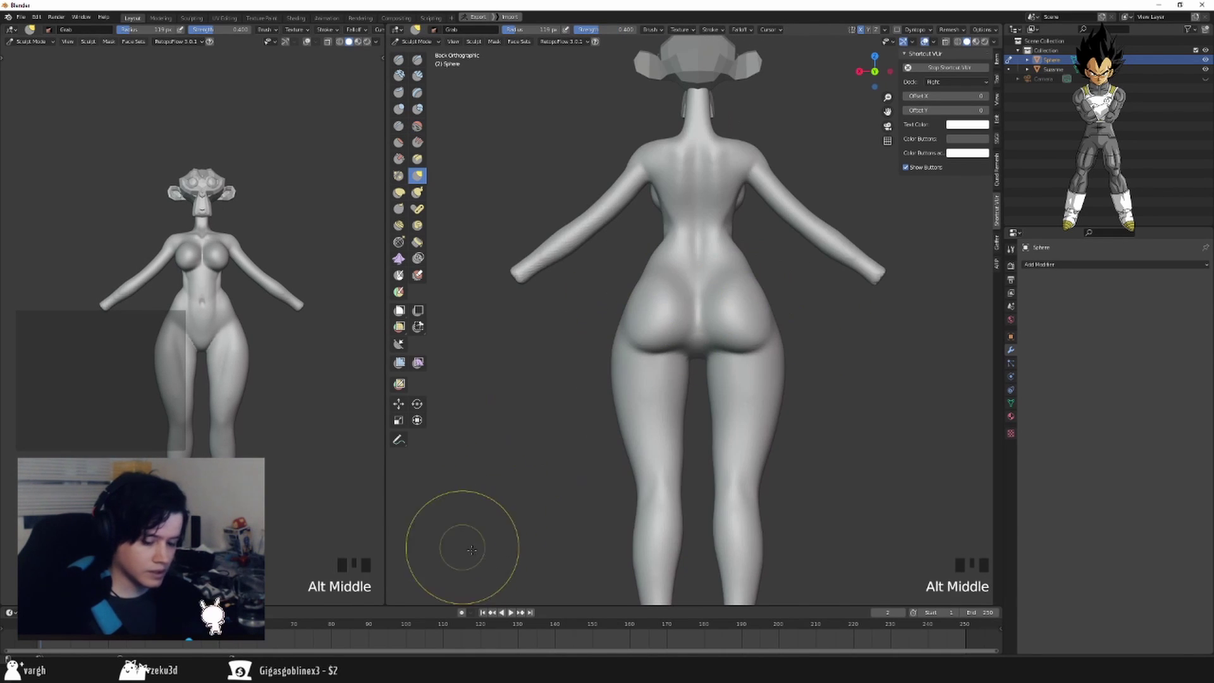
Split the small front-view viewport into two and show the body from behind in the new one.
left_click_drag(385, 603, 485, 583)
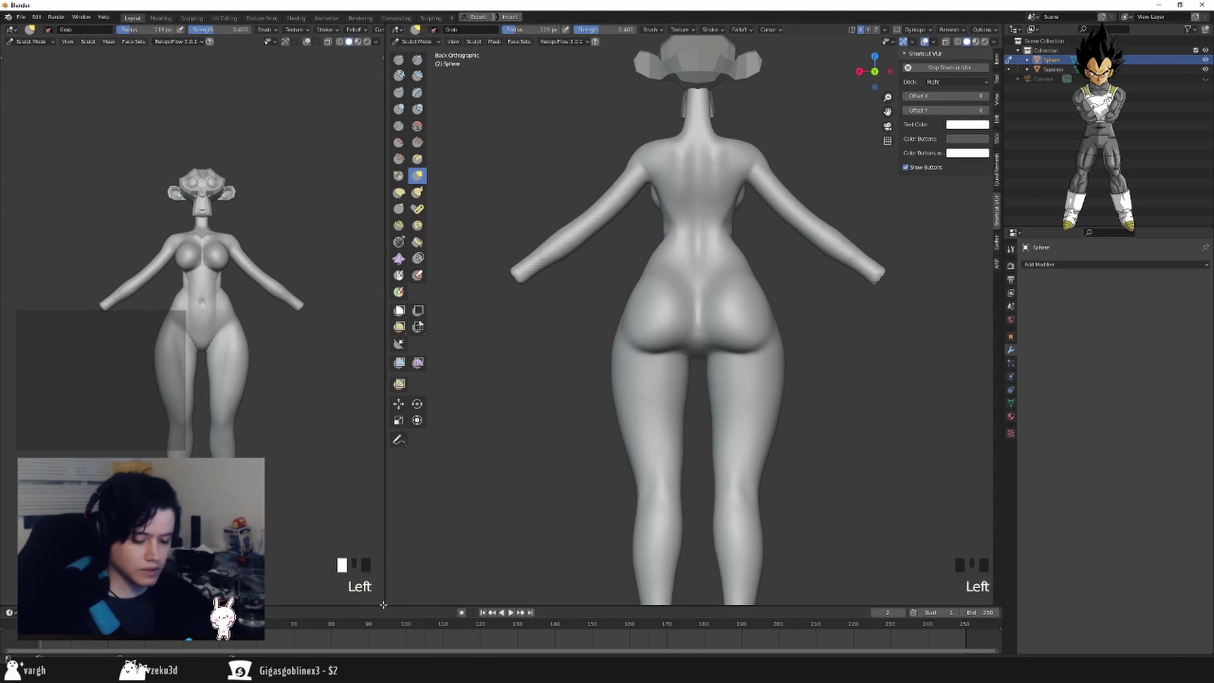
left_click_drag(383, 604, 243, 563)
mouse_move(325, 465)
middle_mouse_down()
mouse_move(226, 461)
mouse_move(326, 456)
middle_mouse_up()
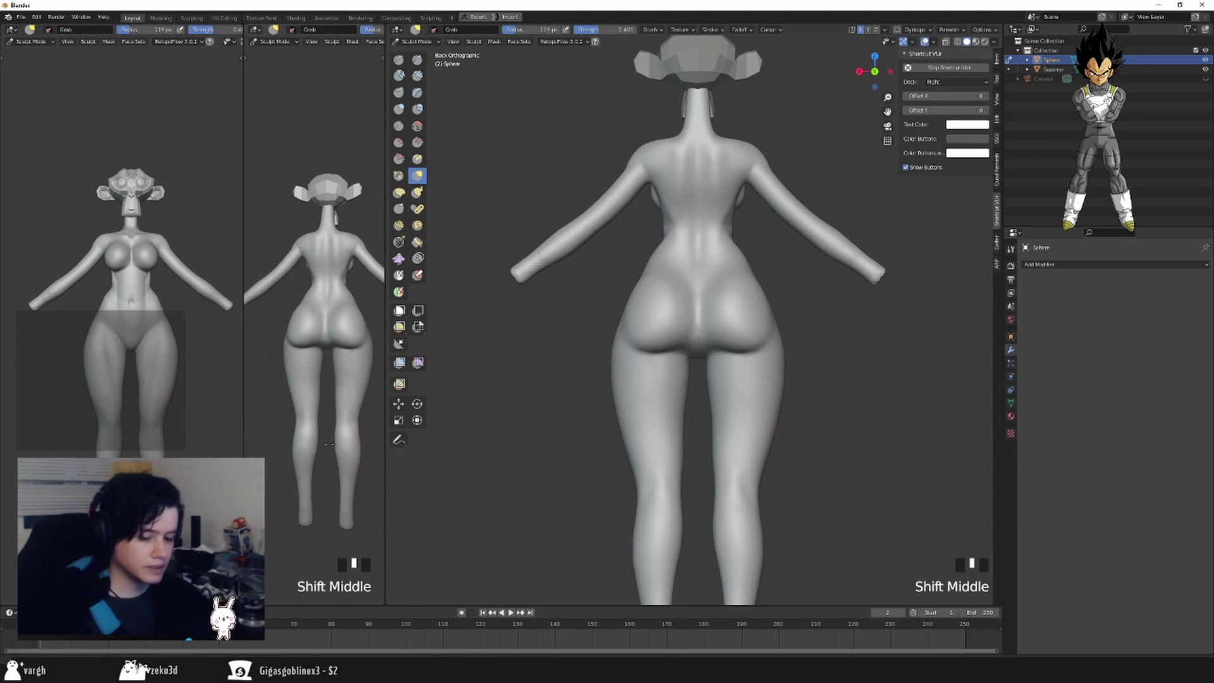
Refine and smooth the outer hip and buttock surface with a Grab brush of about 97 px.
middle_click_drag(710, 320, 754, 323)
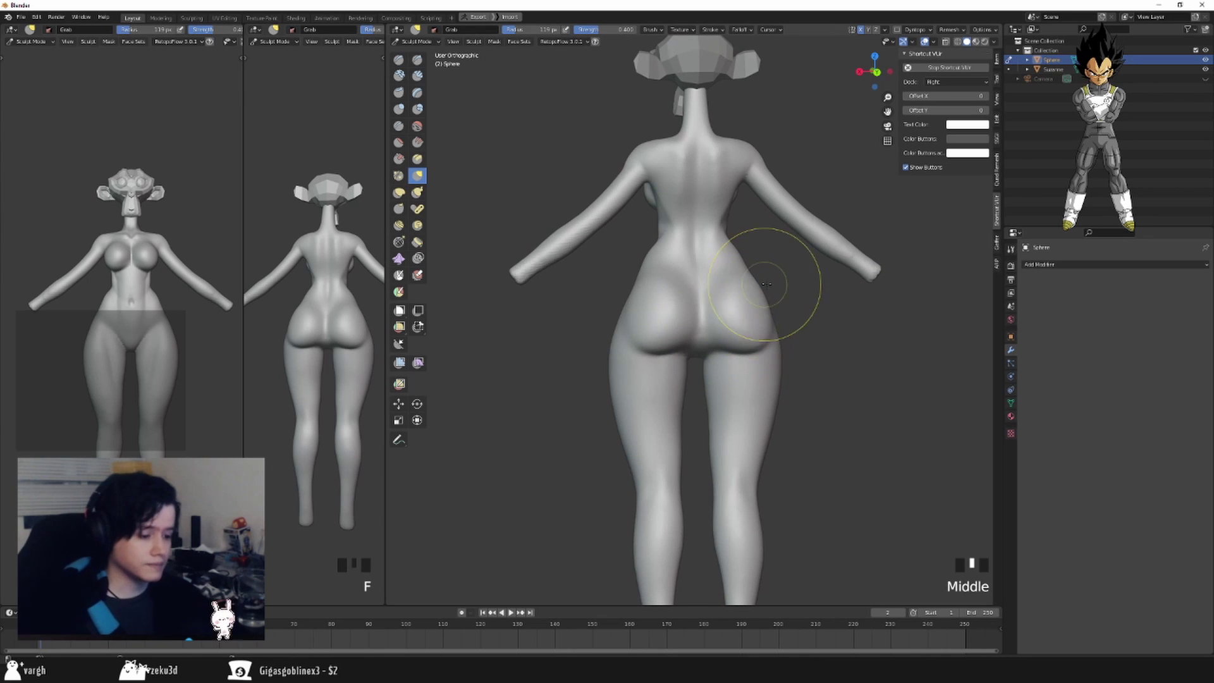
middle_click_drag(756, 281, 755, 297)
key("f")
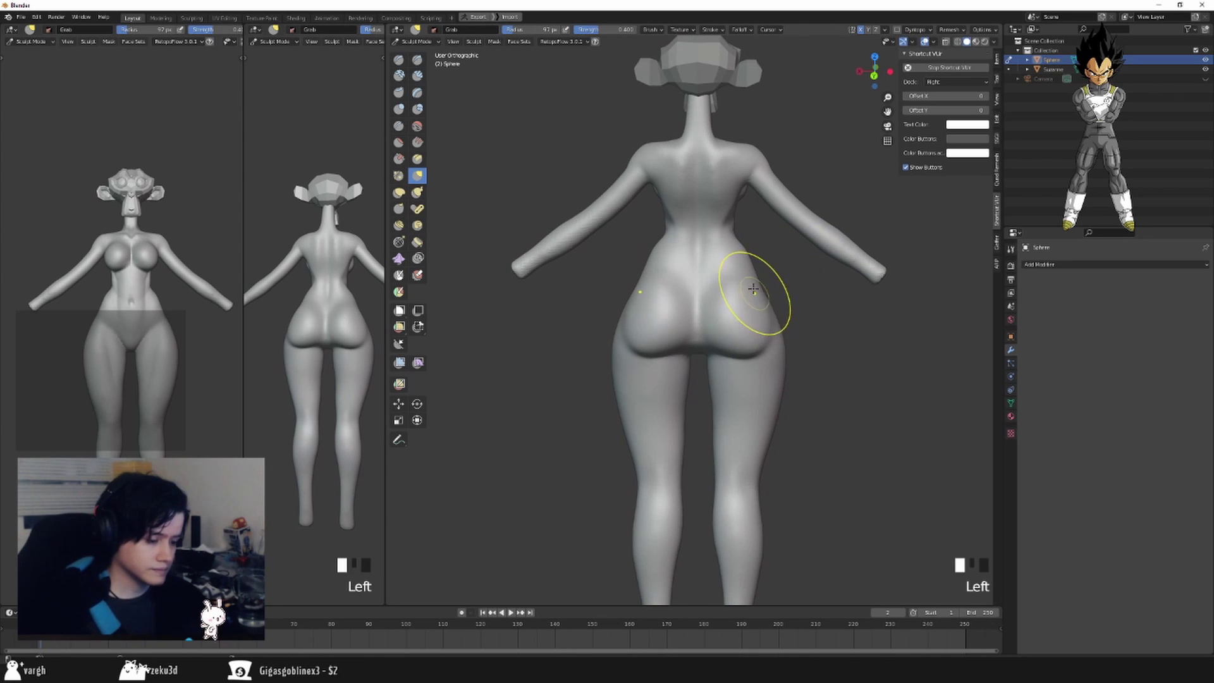
left_click_drag(753, 289, 792, 324, "shift")
Carve the cleft between the buttocks with a small Crease brush and smooth its lower end.
left_click(398, 126)
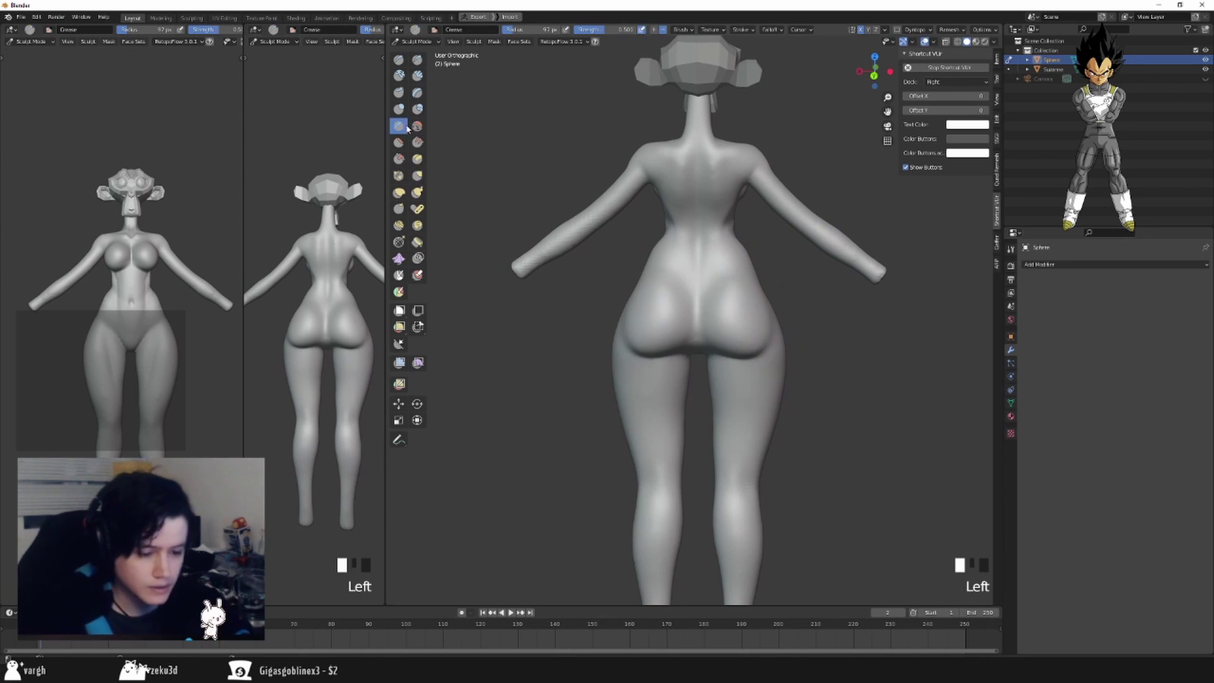
middle_click_drag(790, 345, 784, 325)
key("f")
left_click(747, 325)
key("f")
left_click(701, 273)
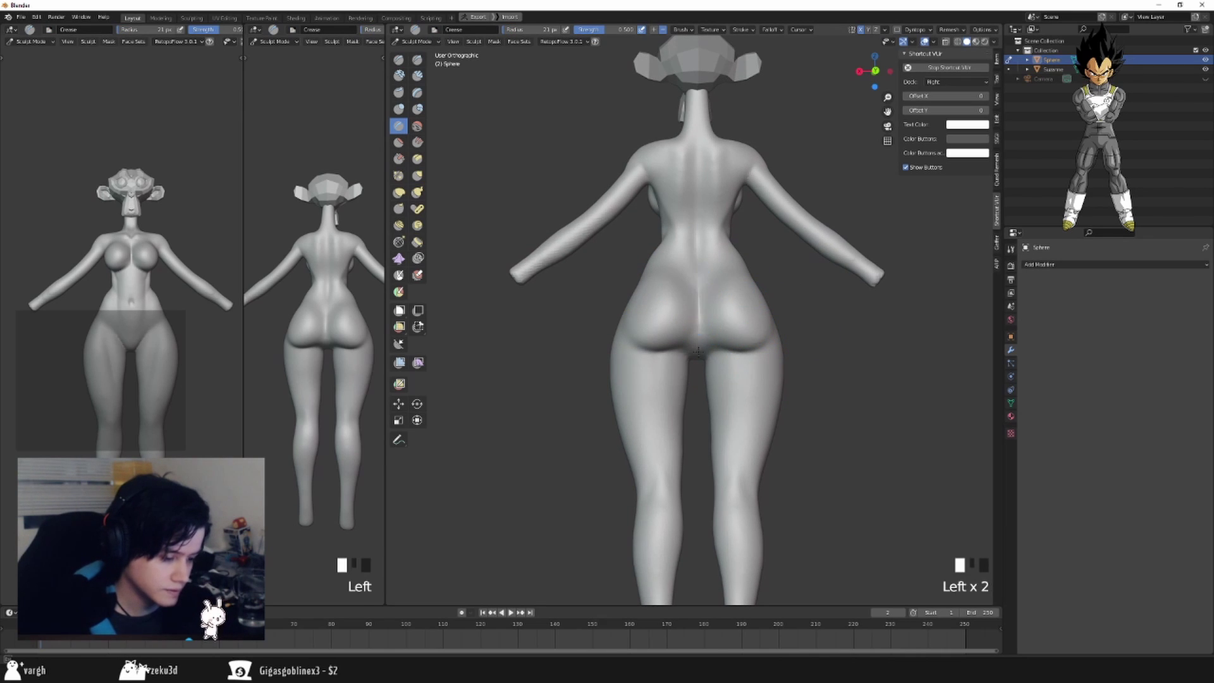
middle_click_drag(700, 288, 744, 318)
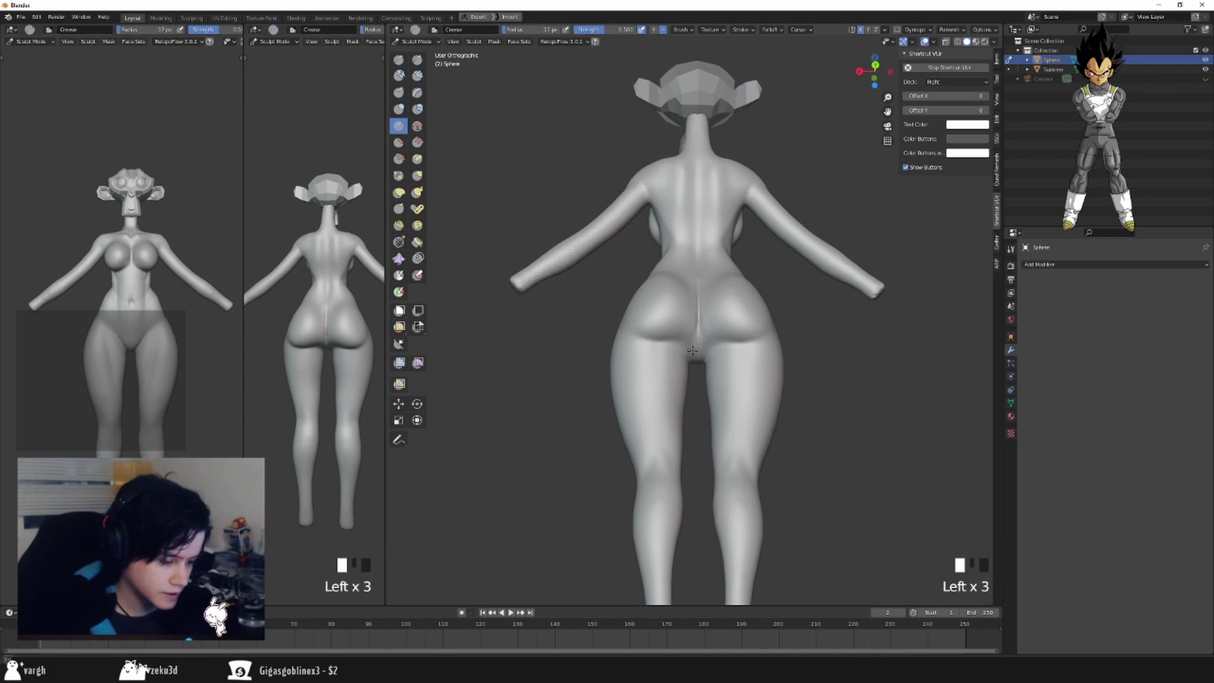
left_click_drag(692, 350, 694, 365, "shift")
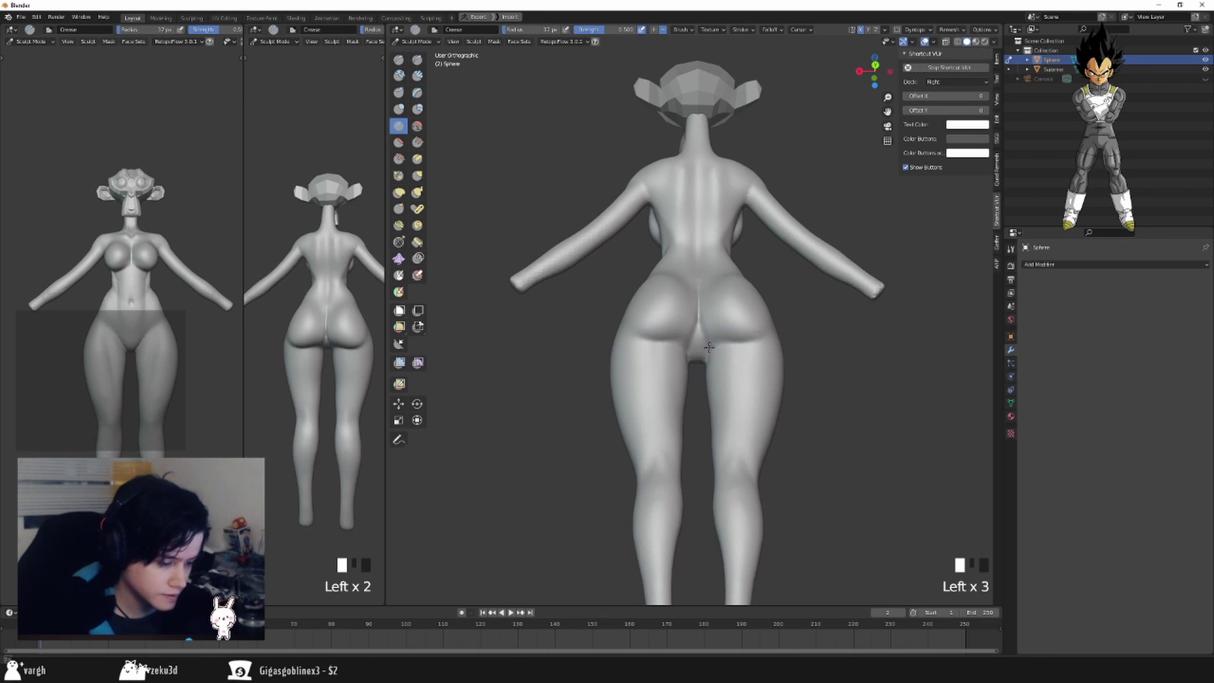
Lift and round the buttocks with the Grab brush from behind and from the side.
middle_click_drag(823, 369, 828, 385)
key("g")
mouse_move(743, 340)
left_mouse_down()
mouse_move(757, 343)
mouse_move(762, 312)
mouse_move(731, 285)
left_mouse_up()
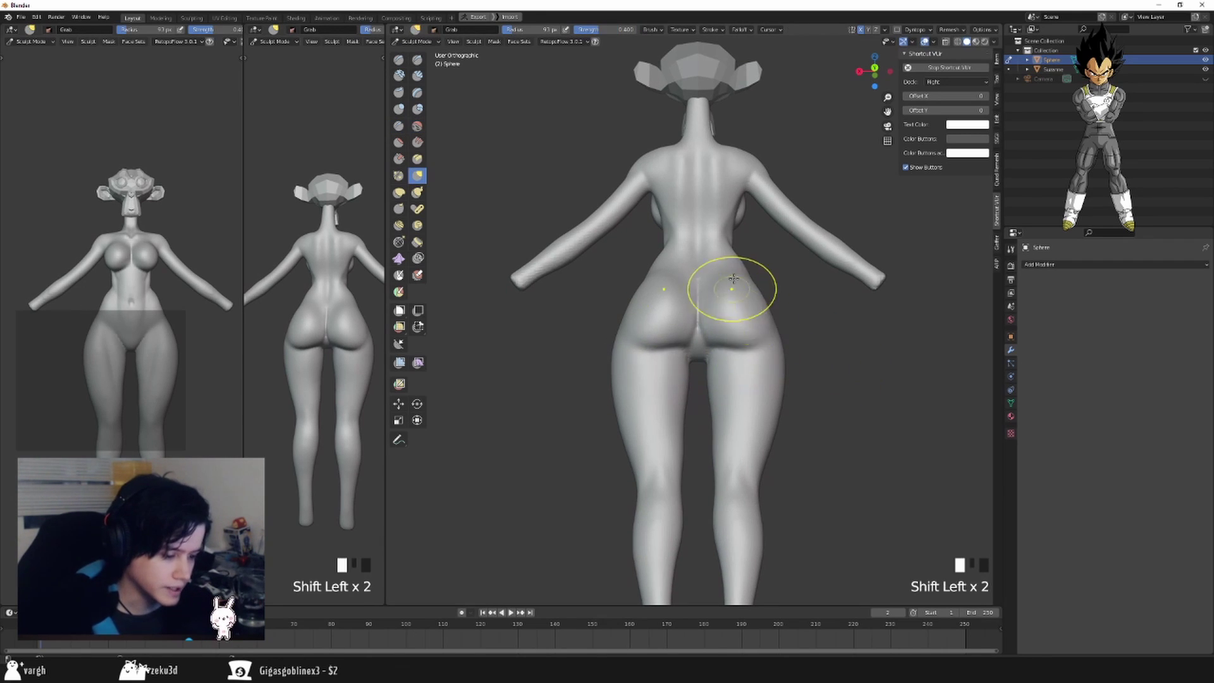
middle_click_drag(732, 285, 866, 352)
key("f")
left_click_drag(714, 336, 727, 316)
left_click_drag(727, 322, 732, 314)
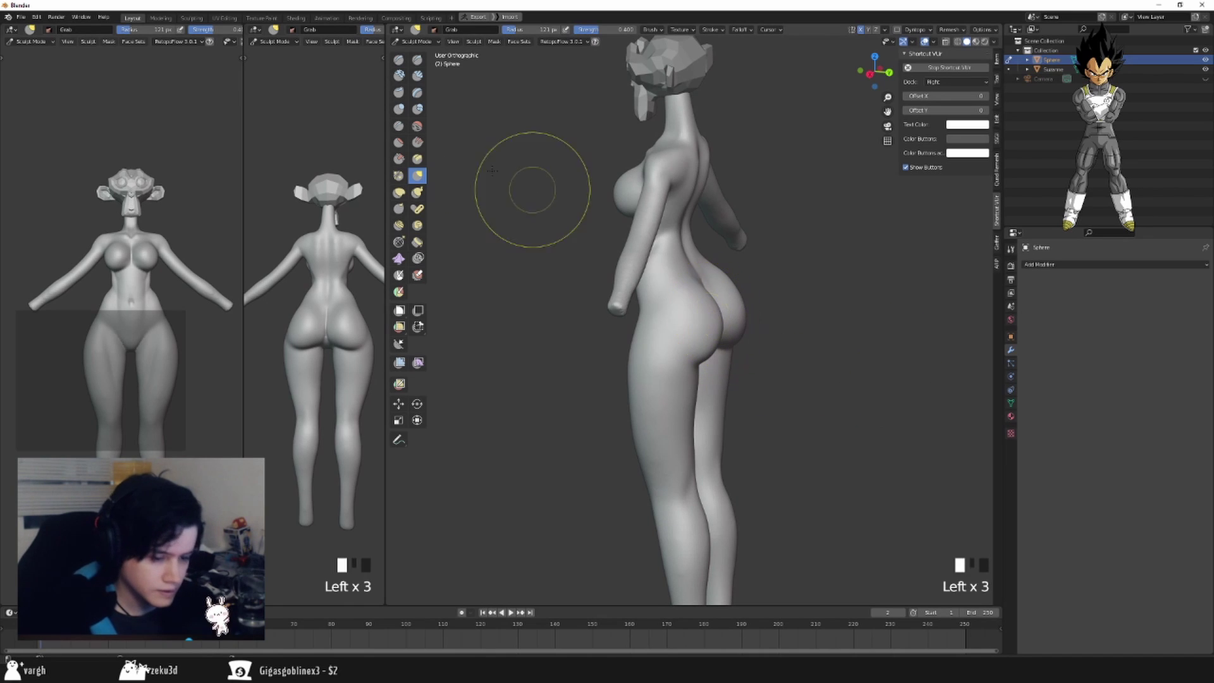
Add volume to the buttocks with the Inflate brush and smooth them up to the lower back.
left_click(401, 109)
middle_click_drag(834, 309, 739, 330)
left_click_drag(738, 322, 733, 303)
left_click_drag(731, 297, 723, 288)
left_click_drag(717, 291, 705, 297)
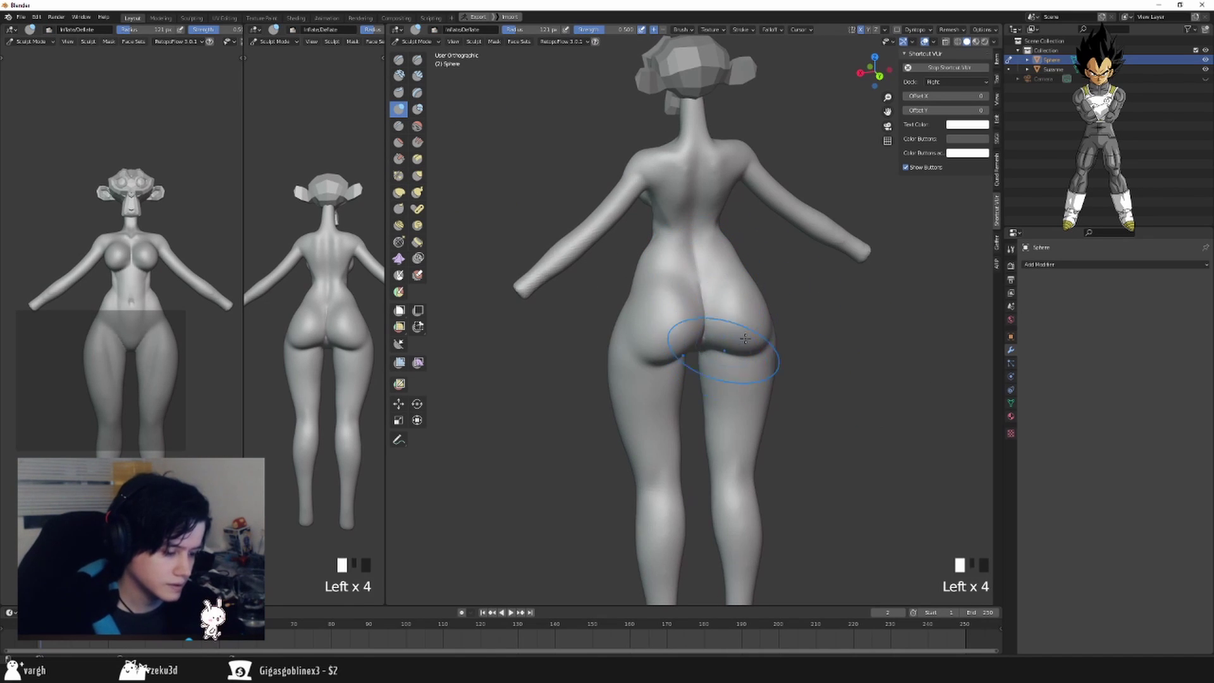
middle_click_drag(746, 338, 718, 328)
key("f")
left_click(721, 334)
left_click_drag(725, 330, 693, 259, "shift")
Switch to the Grab brush at a radius of about 101 px and review the full body's proportions from the front.
mouse_move(692, 259)
middle_mouse_down()
mouse_move(878, 367)
mouse_move(948, 366)
mouse_move(845, 369)
mouse_move(844, 379)
mouse_move(969, 359)
middle_mouse_up()
key("g")
key("f")
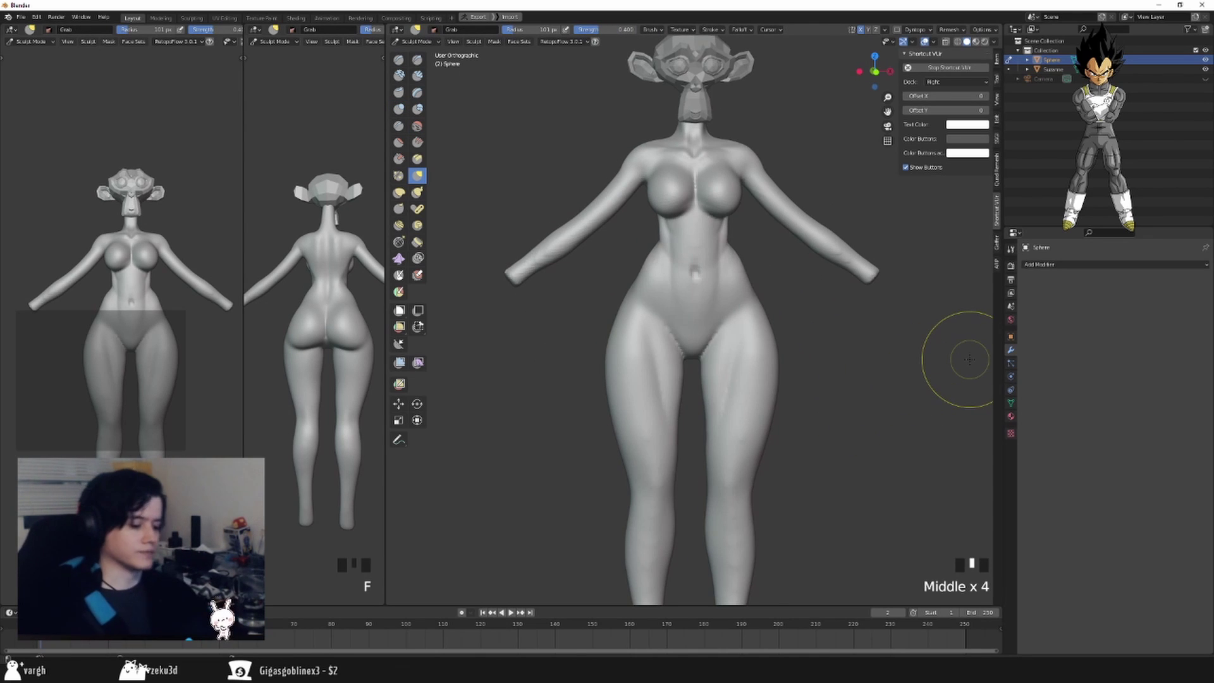
middle_click_drag(854, 347, 848, 339, "shift")
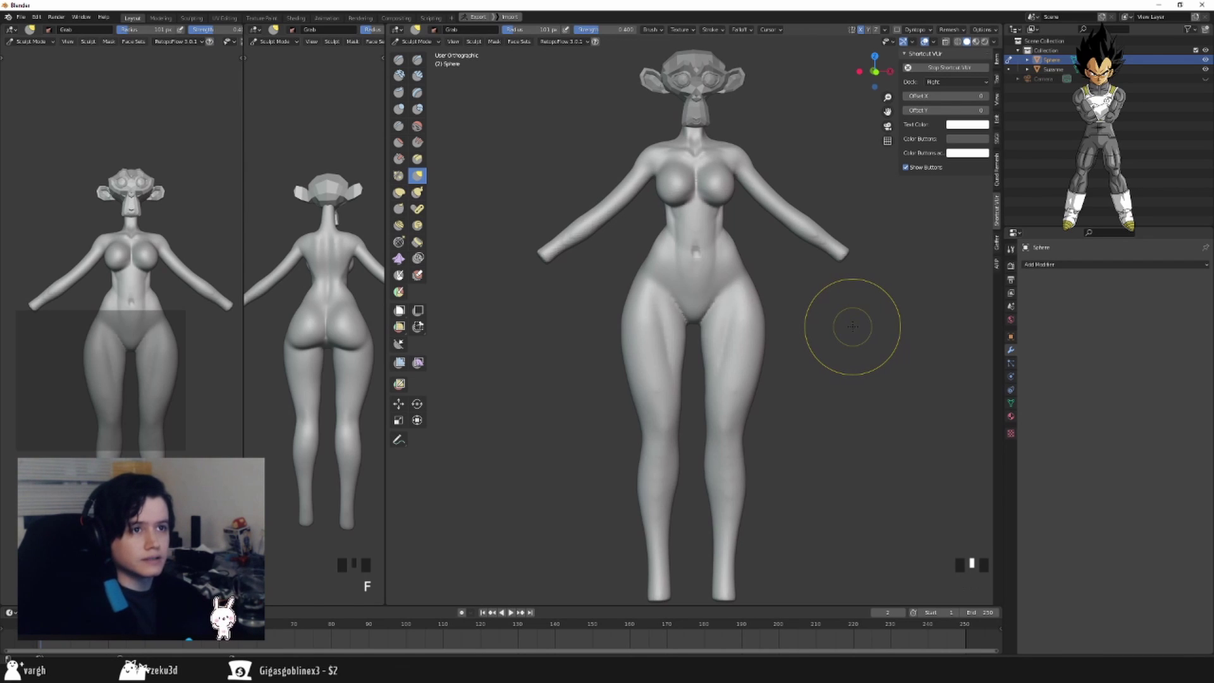
mouse_move(852, 327)
middle_mouse_down()
mouse_move(898, 327)
mouse_move(843, 328)
middle_mouse_up()
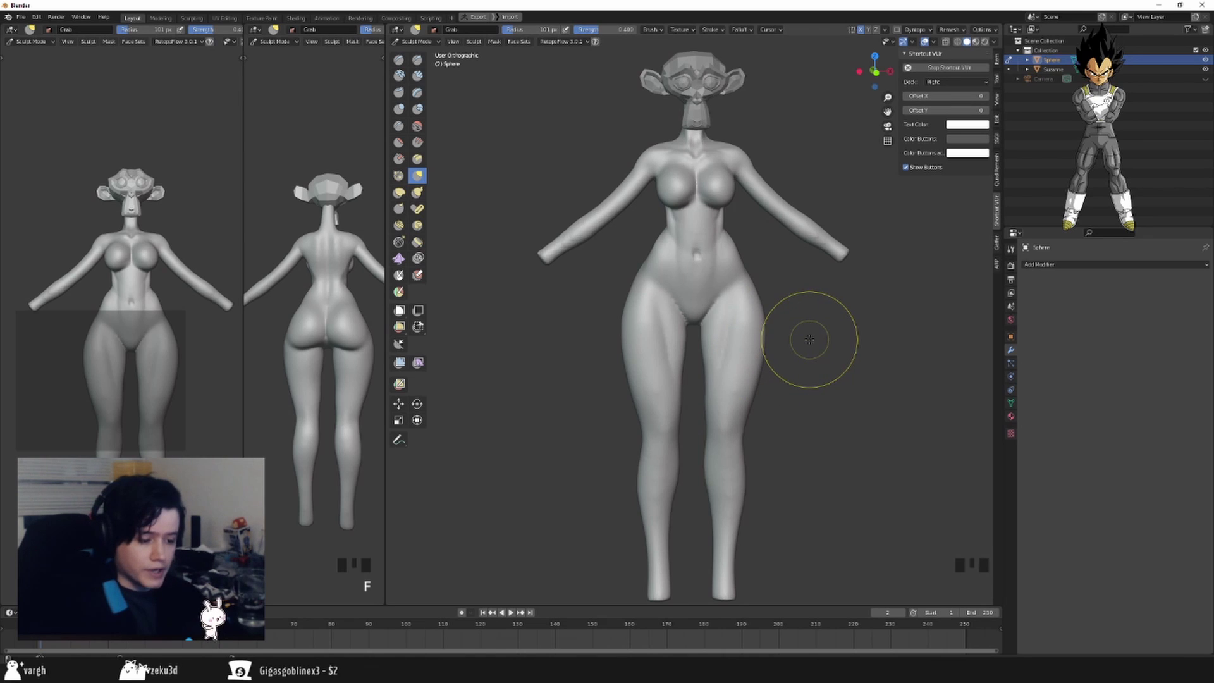
middle_click_drag(809, 339, 836, 341)
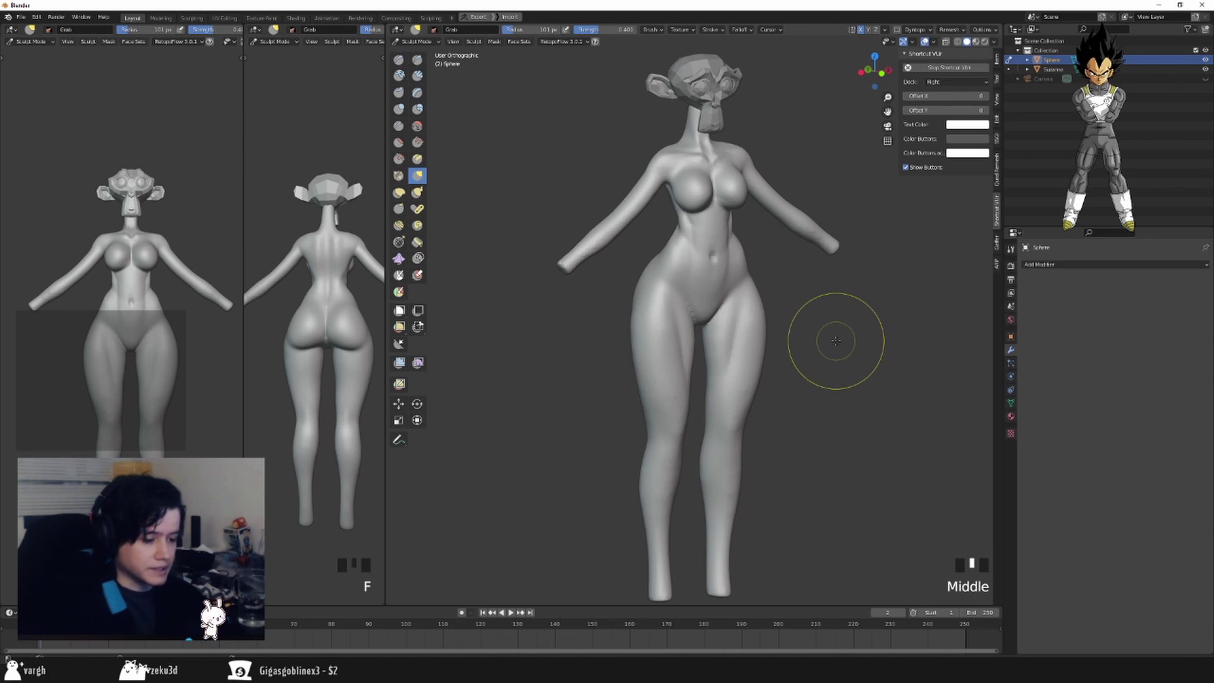